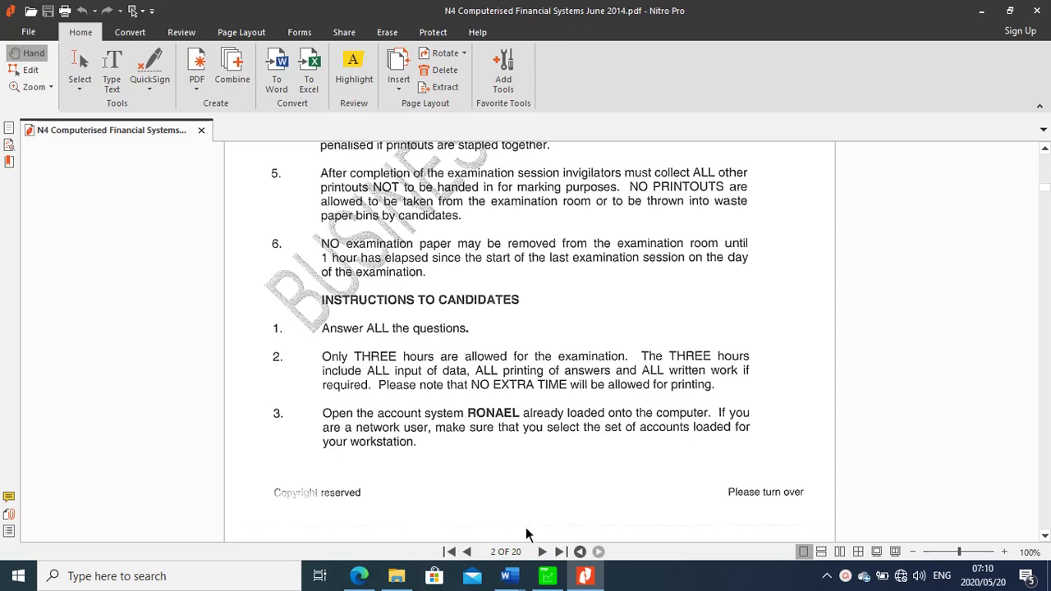
Switch from Nitro Pro back to the Pastel Partner window from the taskbar
click(548, 579)
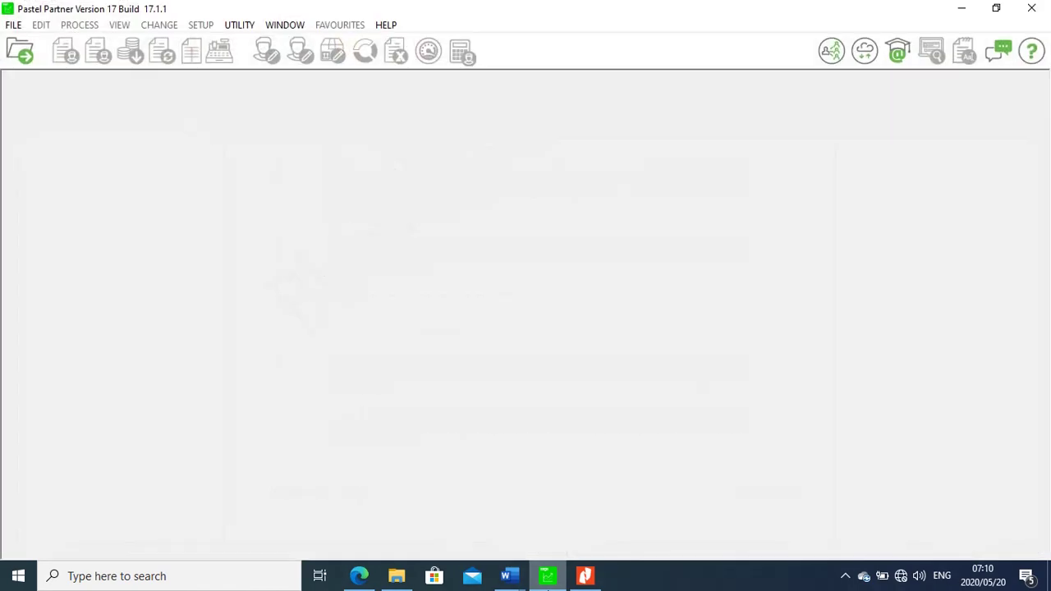
Start a new company from File > New, activating a server and dismissing Sage Registration
click(12, 26)
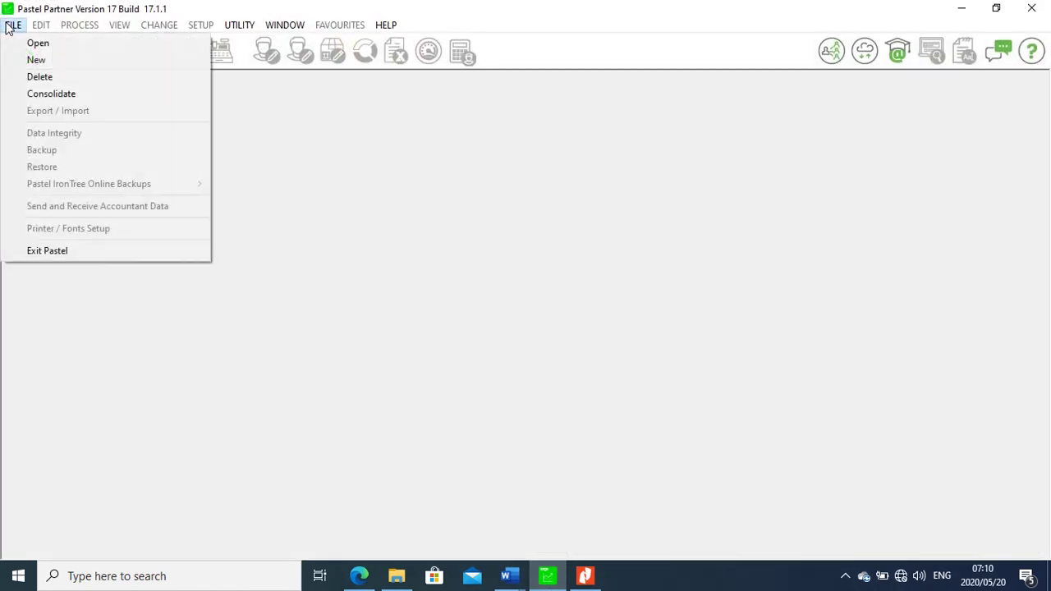
click(31, 60)
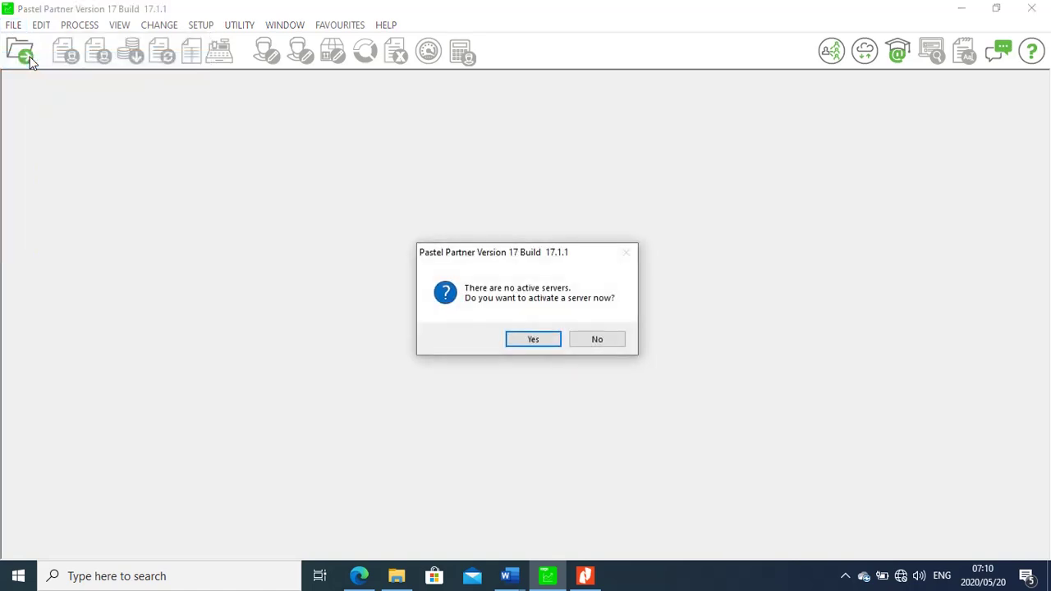
click(539, 343)
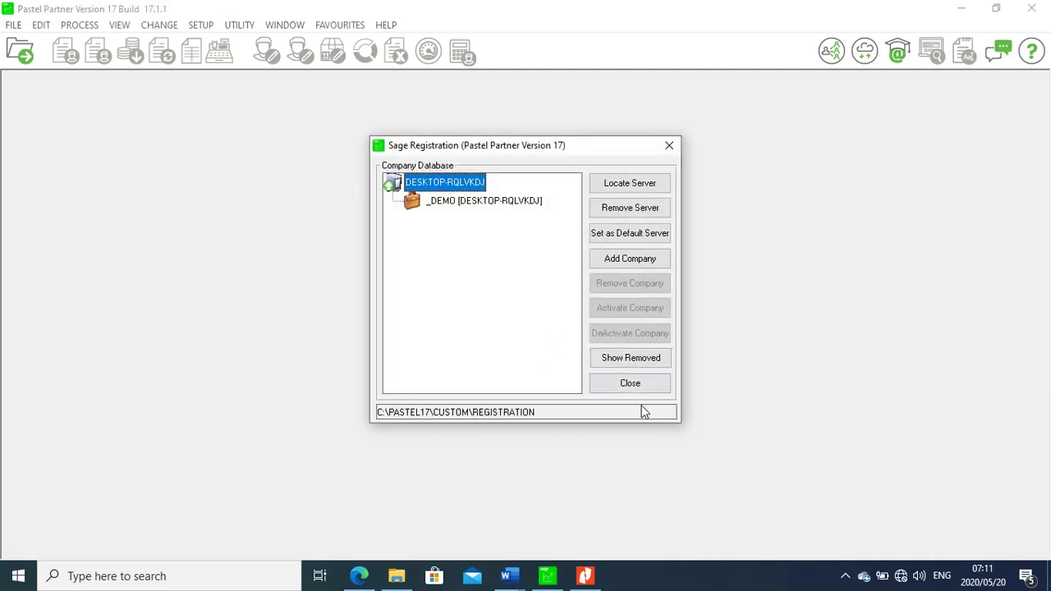
click(638, 385)
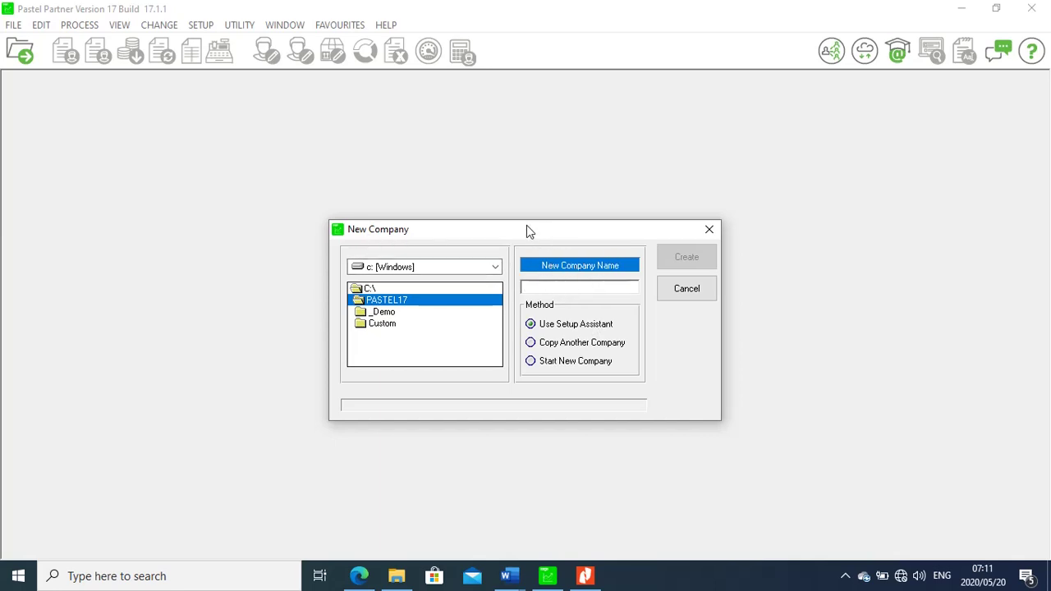
Name the new company RONEAL and create it using the Setup Assistant
drag(526, 225, 393, 221)
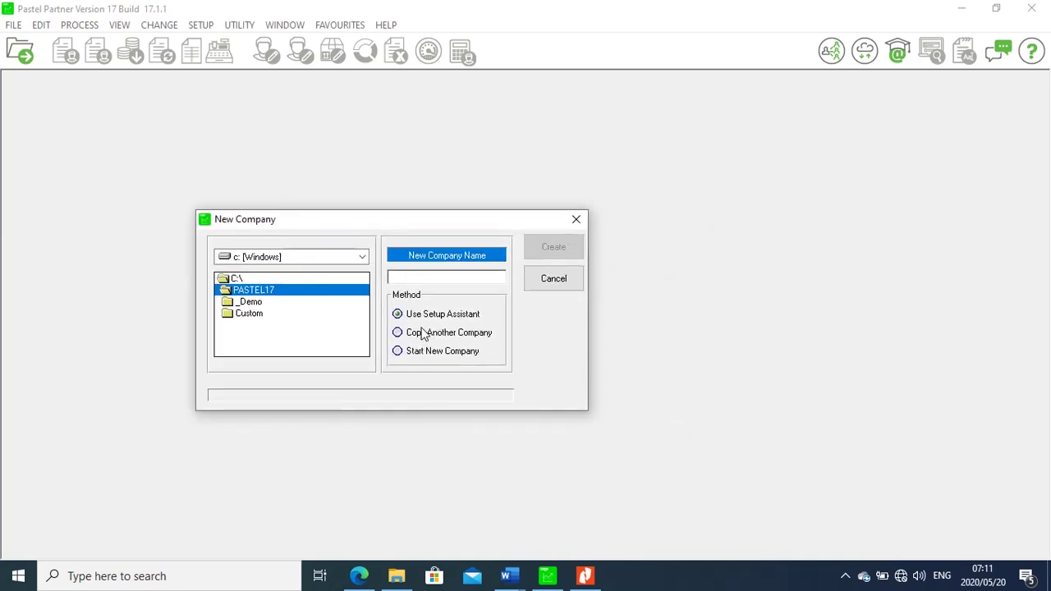
click(420, 279)
text(RO)
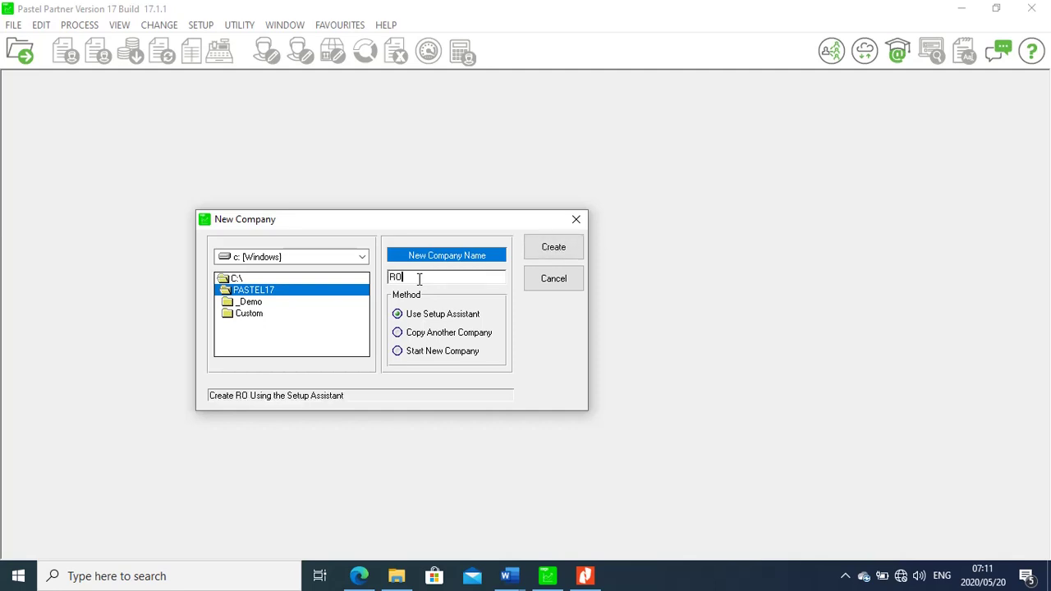
text(NE)
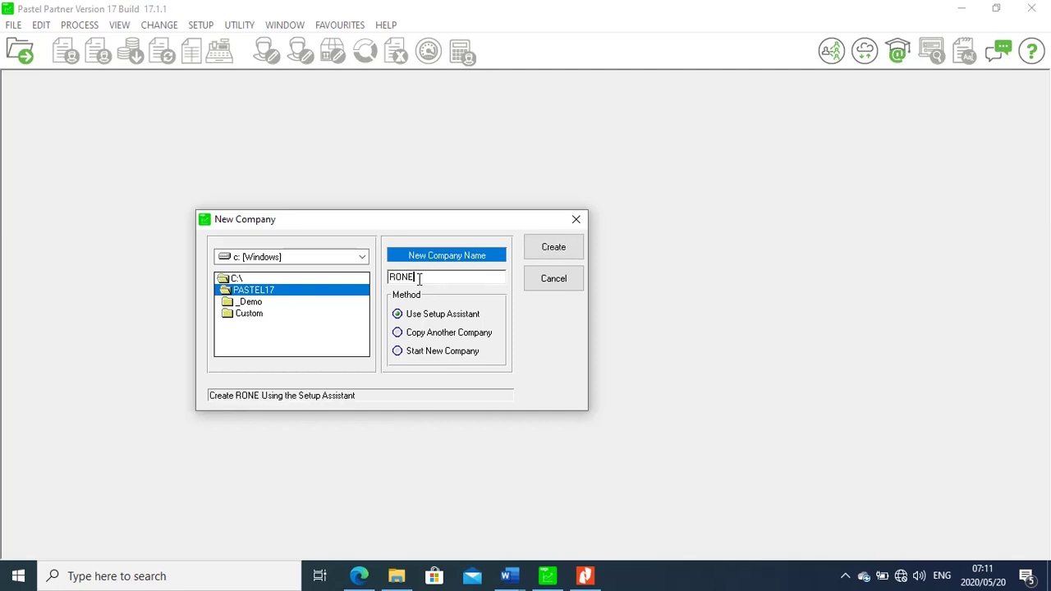
text(AL)
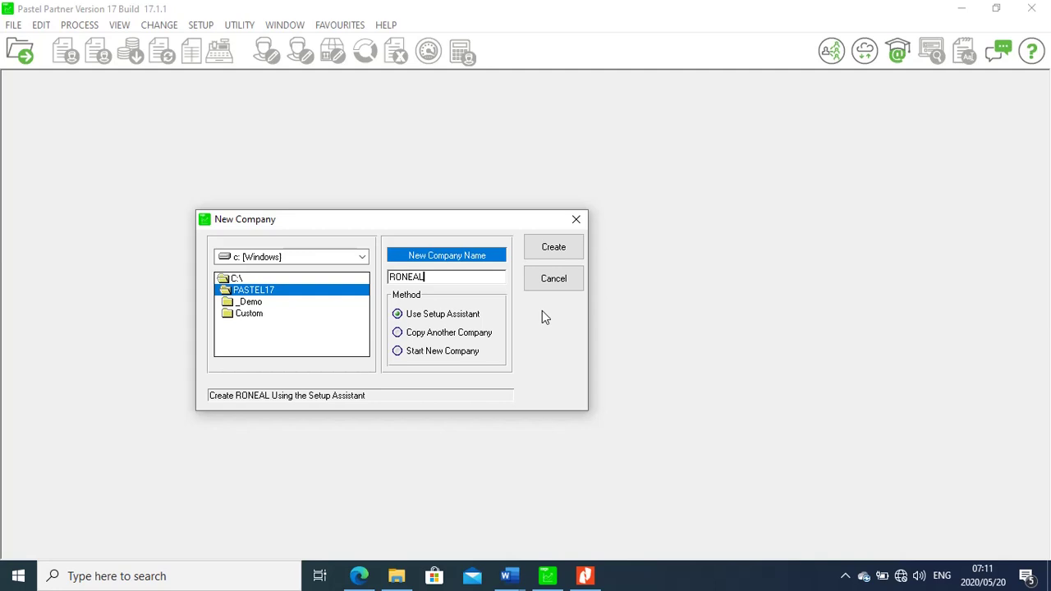
click(565, 249)
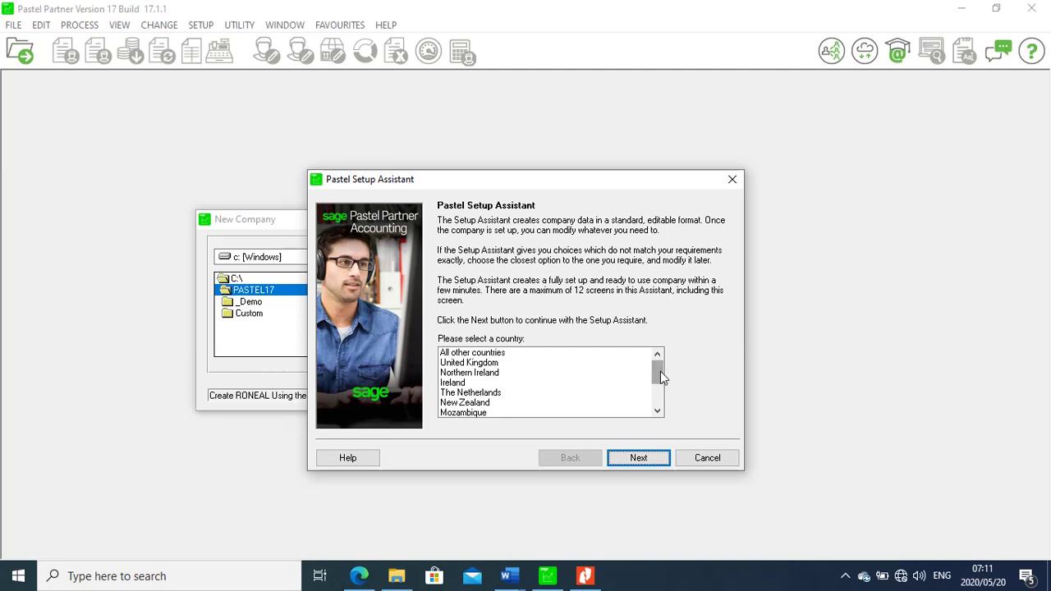
Choose South Africa as the country and four-digit years (2001) for dates
drag(662, 376, 659, 399)
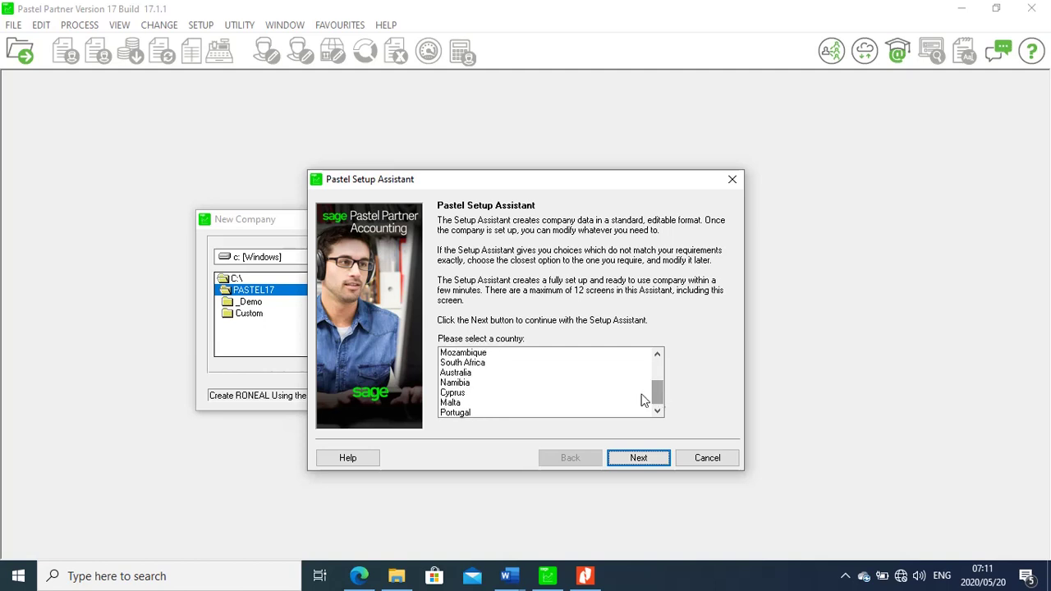
click(486, 364)
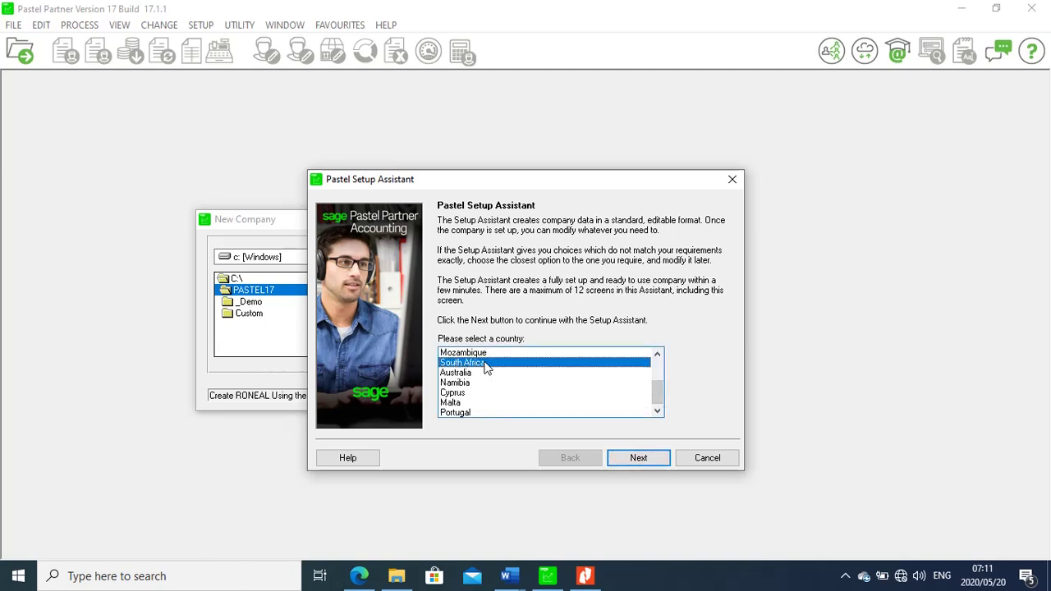
click(642, 460)
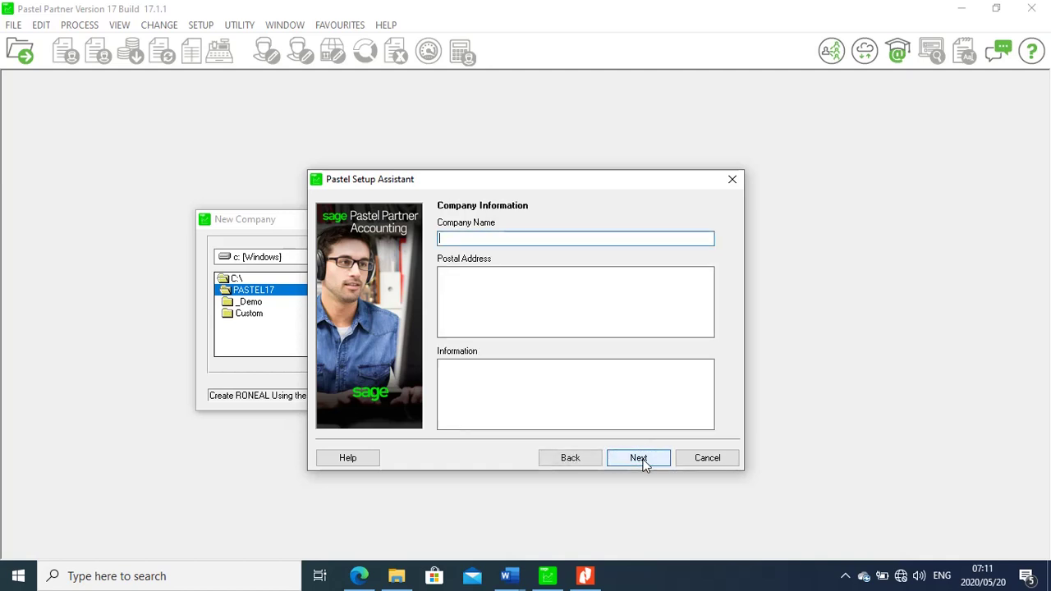
click(644, 465)
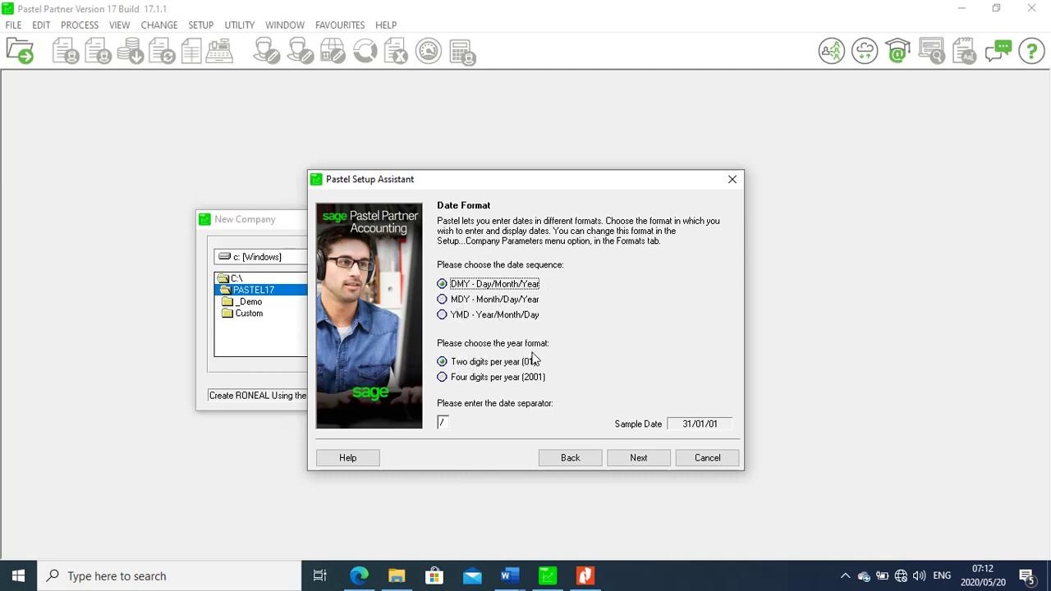
click(448, 383)
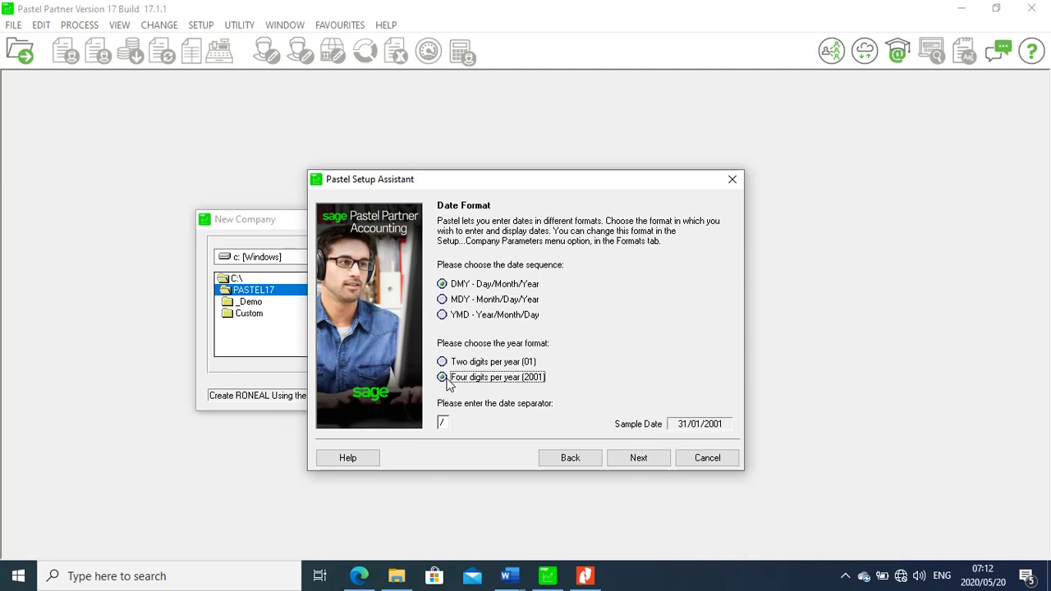
click(631, 461)
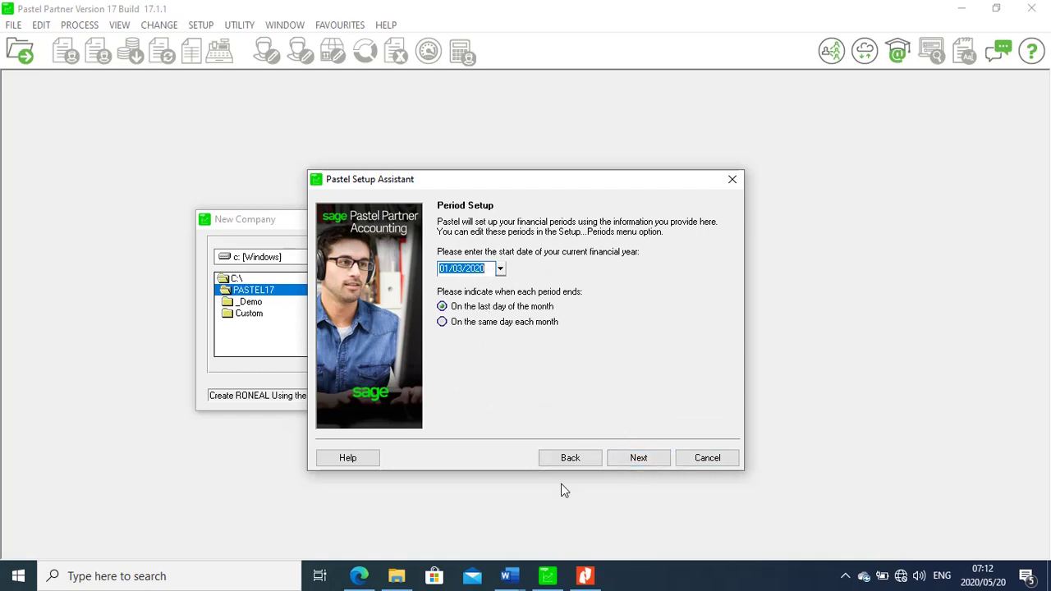
Read the financial year, 1 July 2013 to 30 June 2014, on page 4 of the exam PDF
click(586, 577)
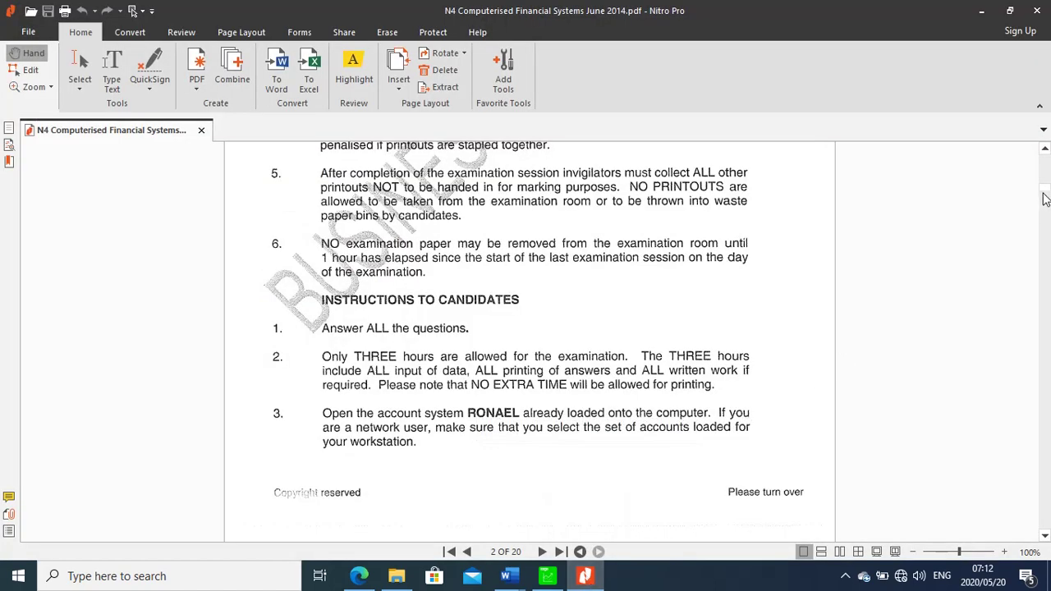
drag(1044, 193, 1044, 215)
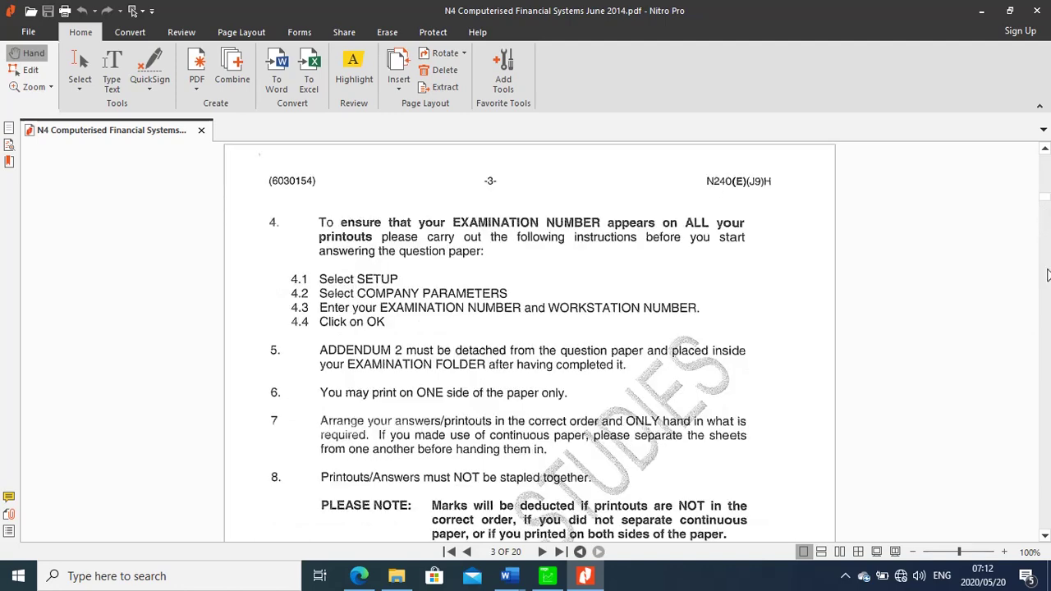
click(1044, 535)
click(1045, 539)
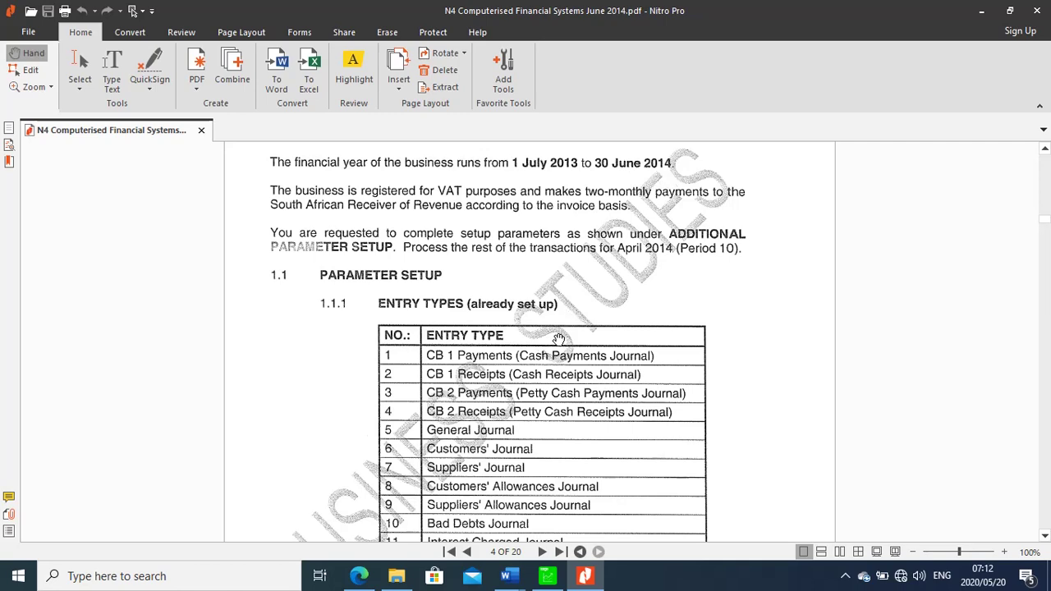
click(548, 579)
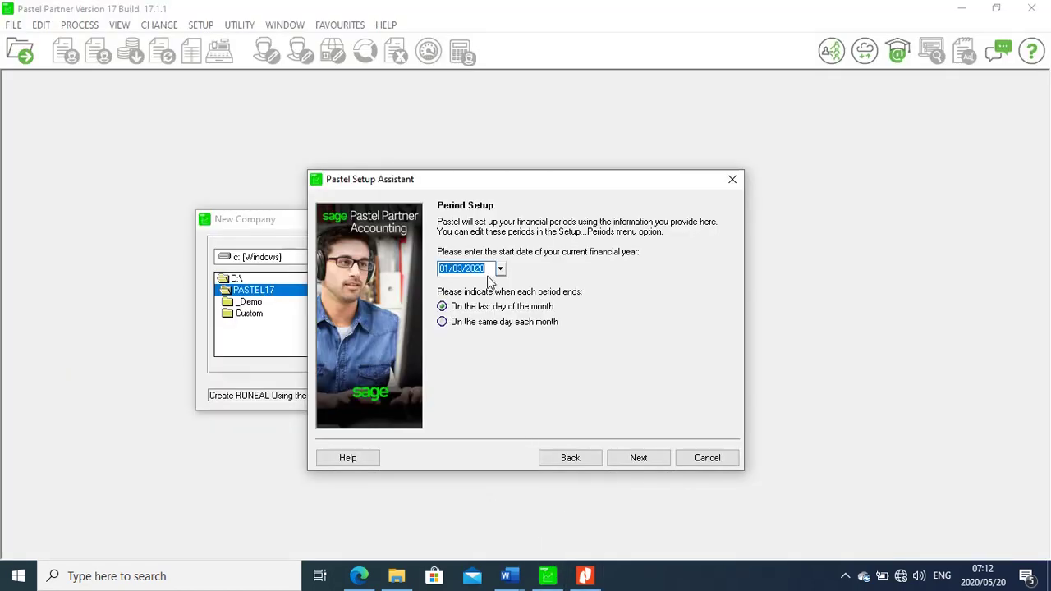
Change the financial year start date to 01/07/2013, ending on the month's last day
key(BackSpace)
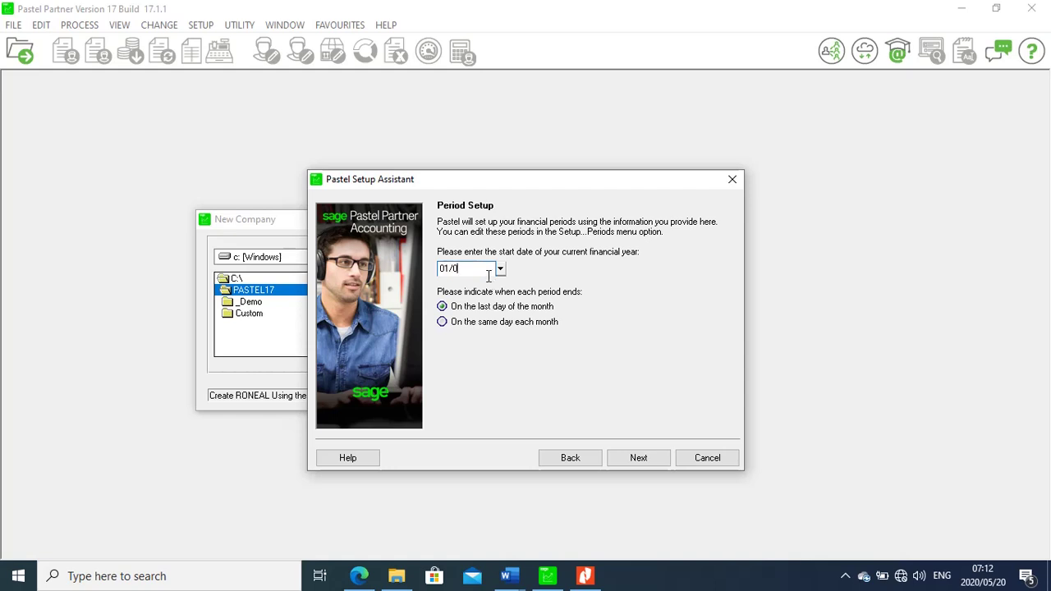
text(01/07/2013)
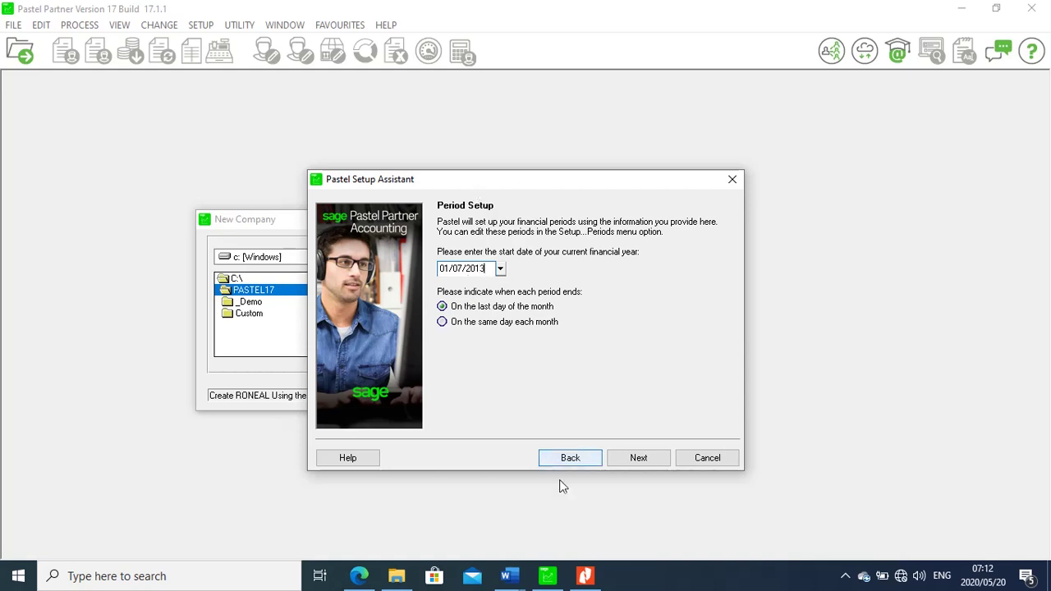
click(585, 577)
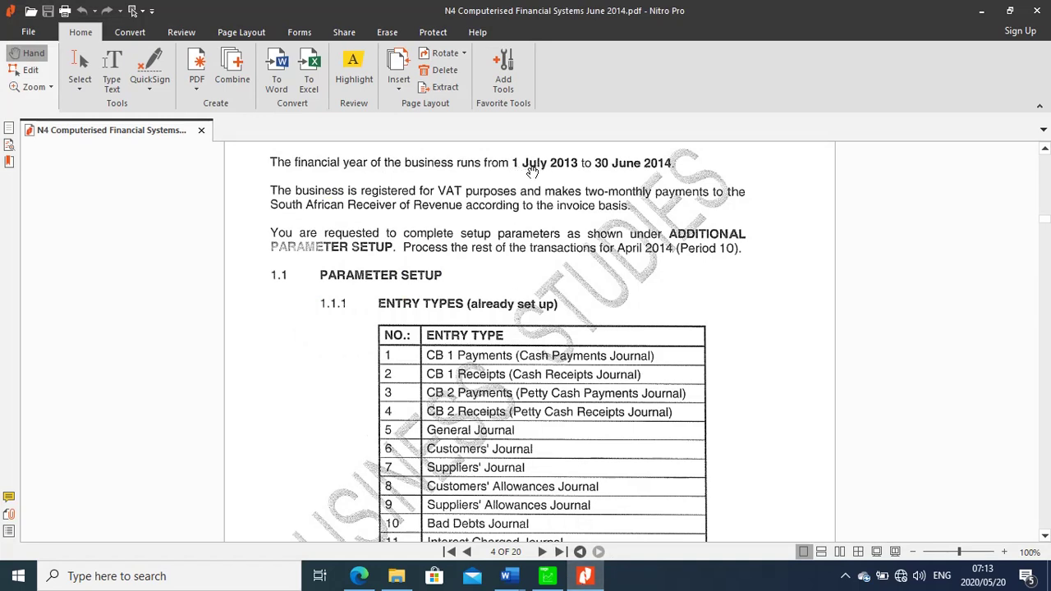
click(980, 12)
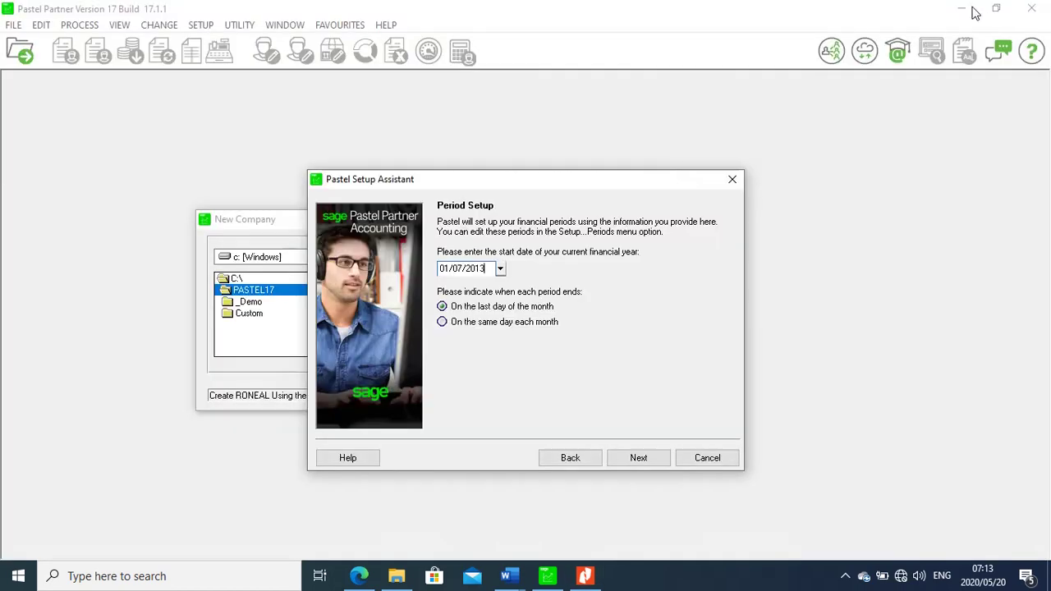
click(640, 457)
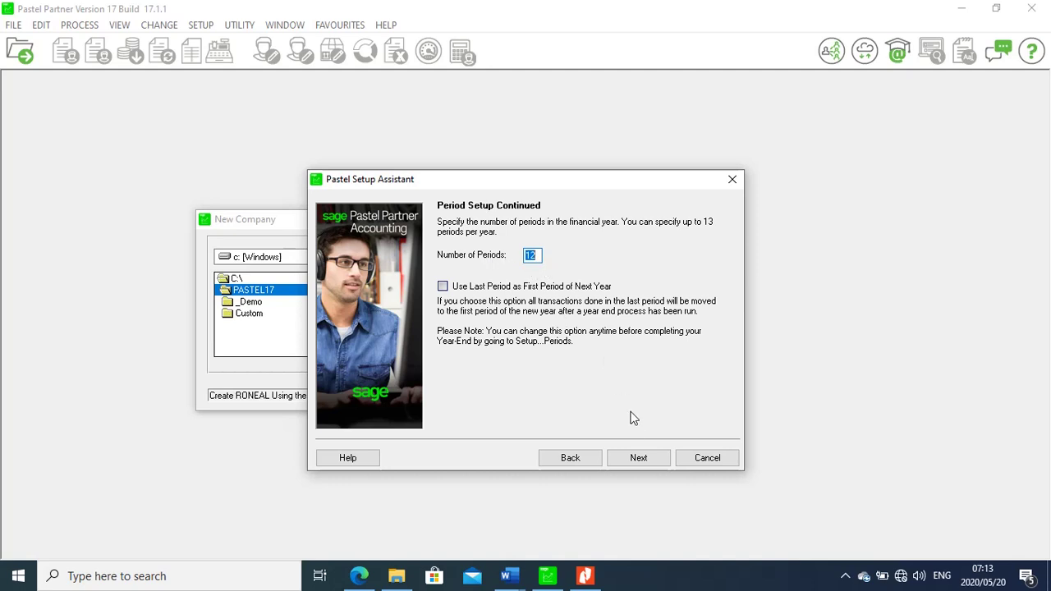
Keep 12 periods and select the 03-Retail standard chart of accounts
click(642, 457)
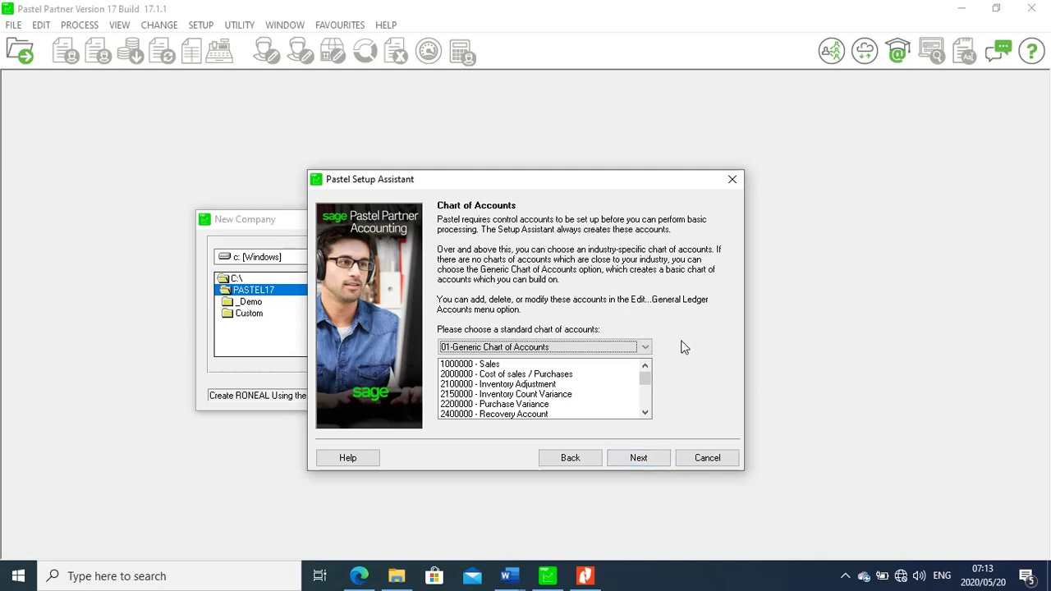
click(585, 576)
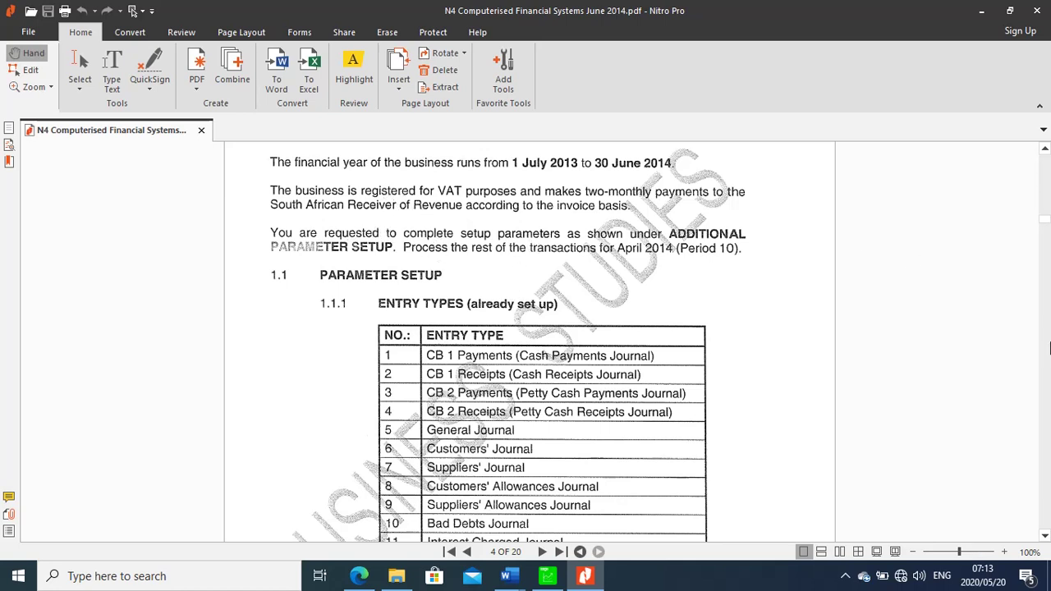
click(546, 579)
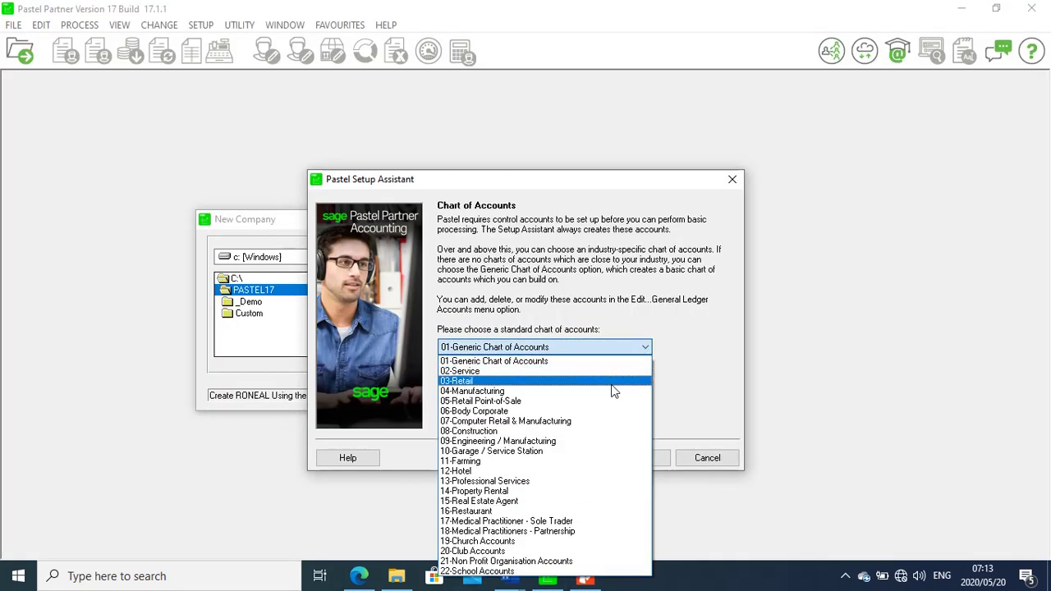
click(462, 387)
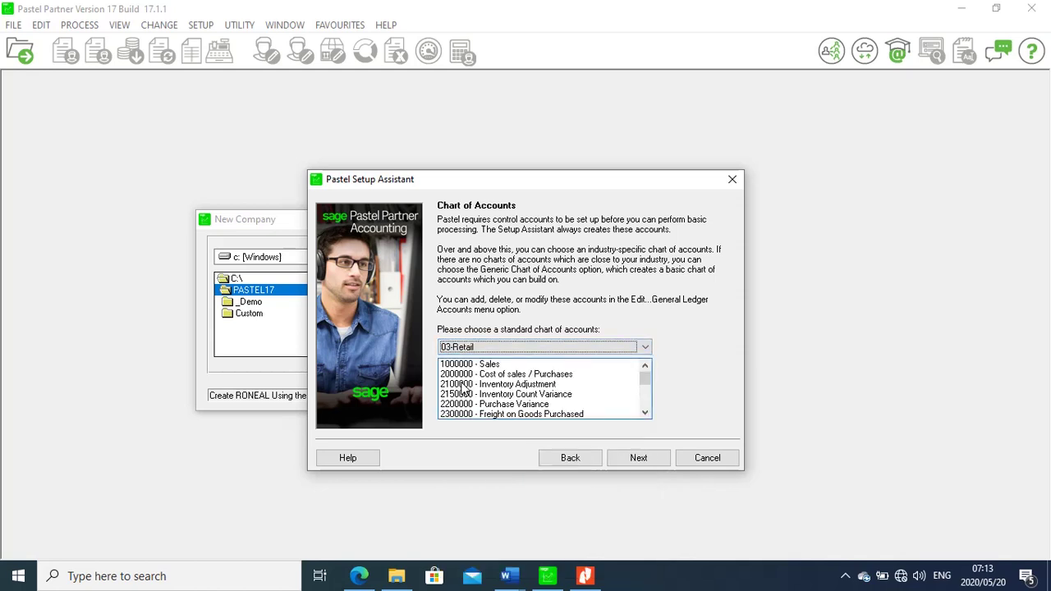
click(639, 458)
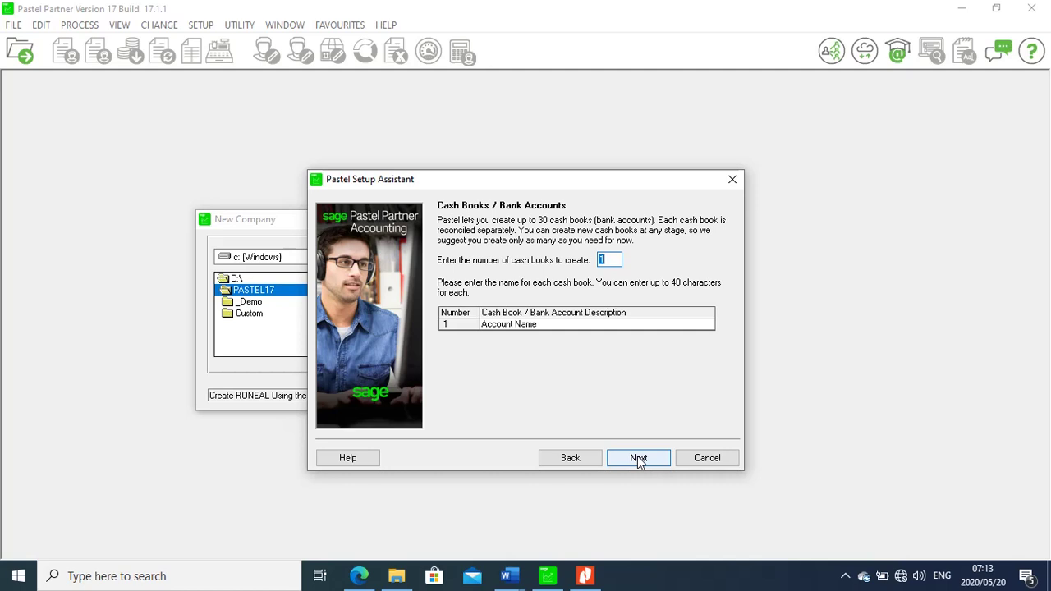
Set up 2 cash books named Bank and petty cash, checking the exam PDF first
click(590, 576)
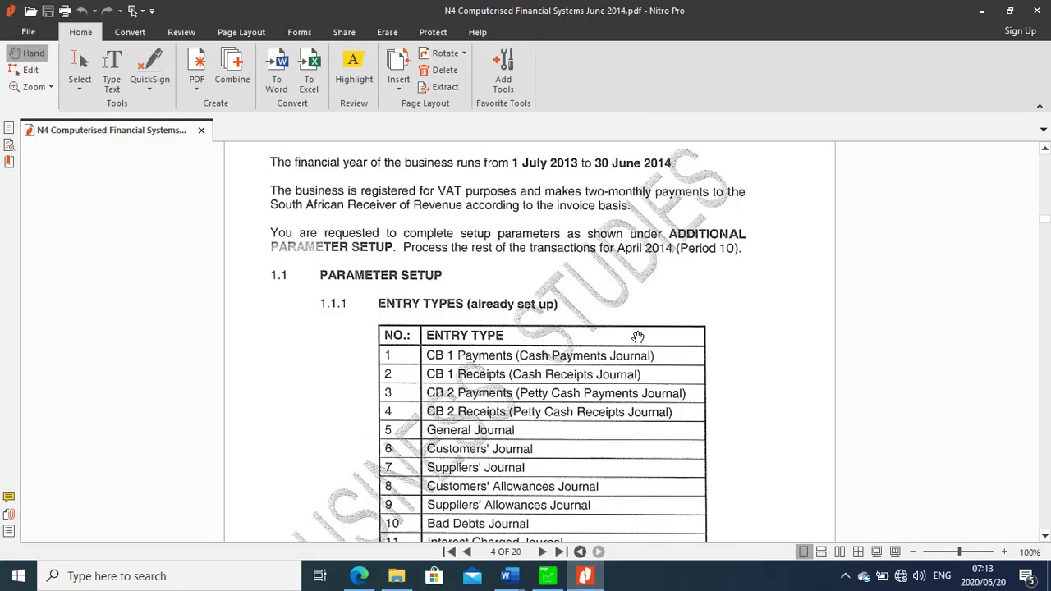
click(585, 577)
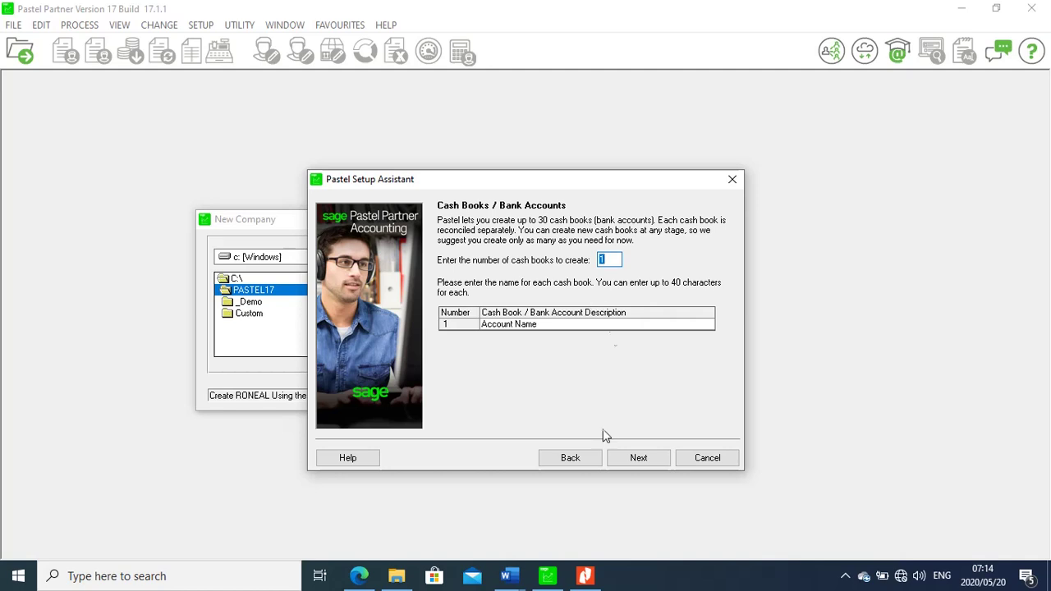
click(586, 578)
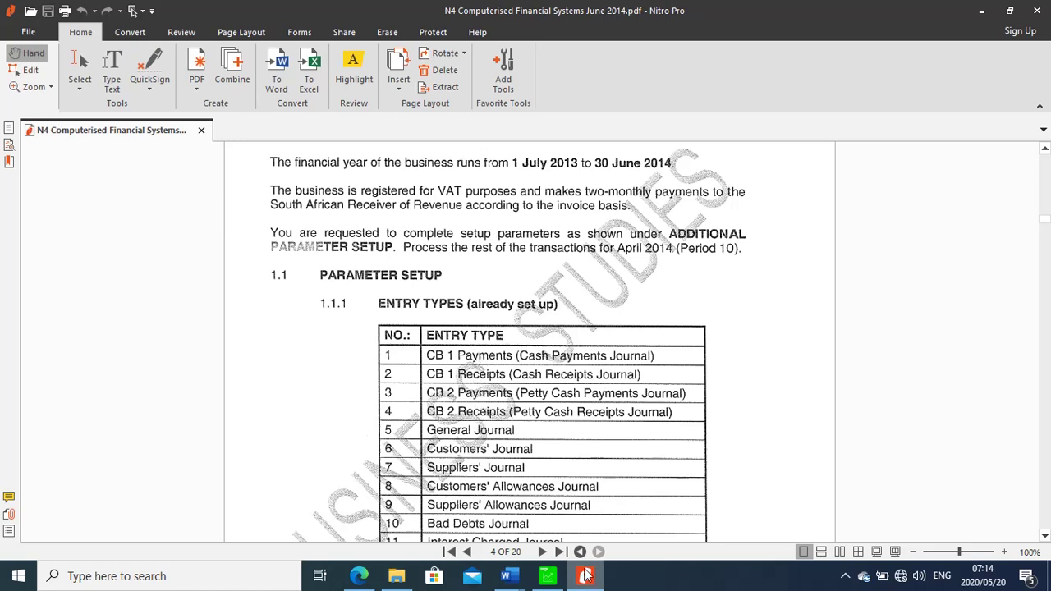
click(546, 581)
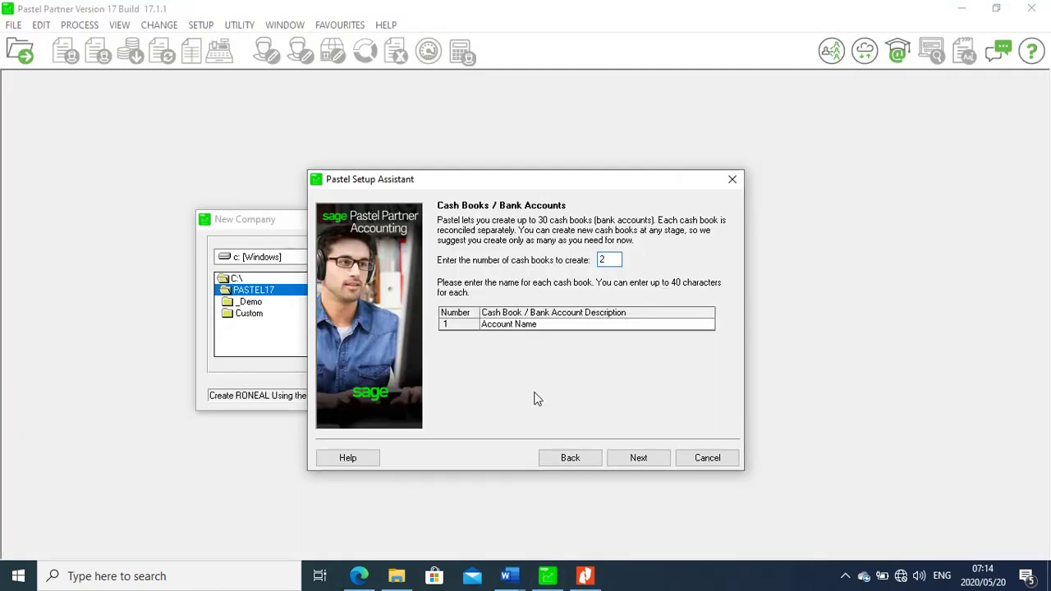
click(515, 326)
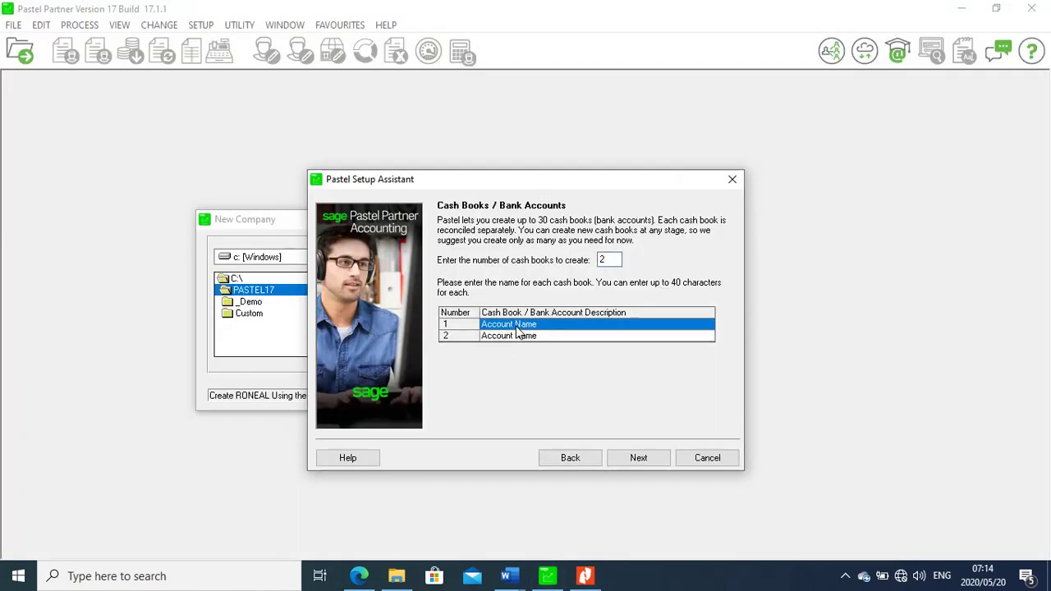
text(B)
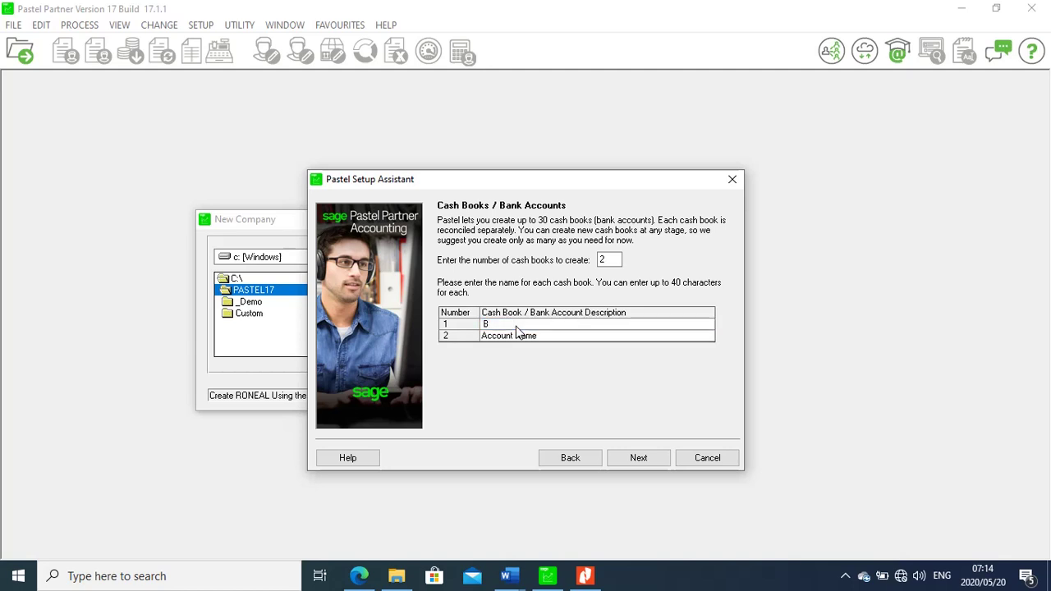
text(ank)
click(509, 336)
text(petty cash)
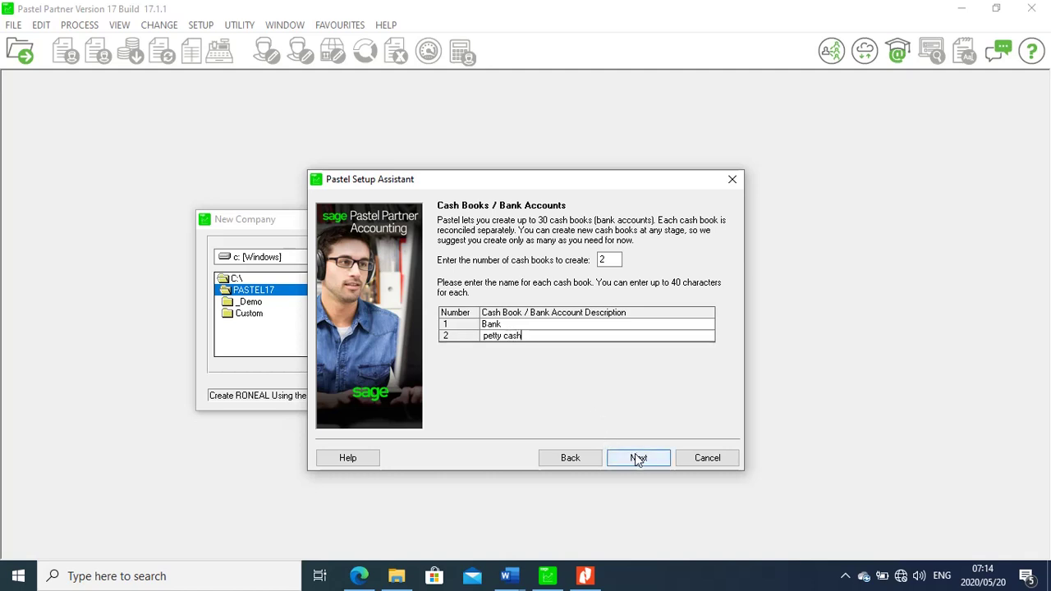
click(638, 458)
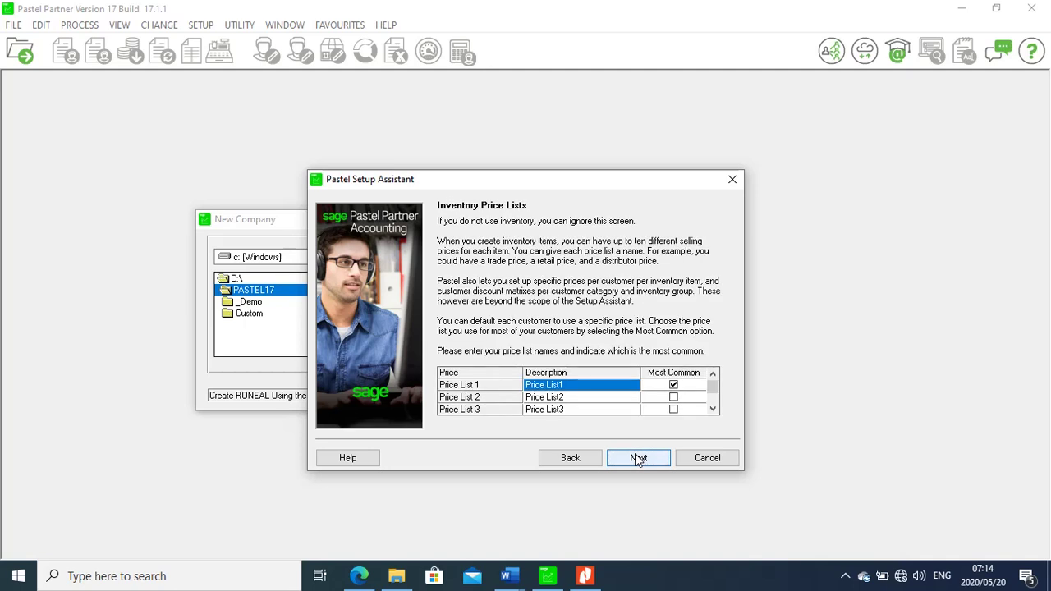
Leave price lists unchanged; default customers to Current period (month) terms and Balance Forward
click(638, 458)
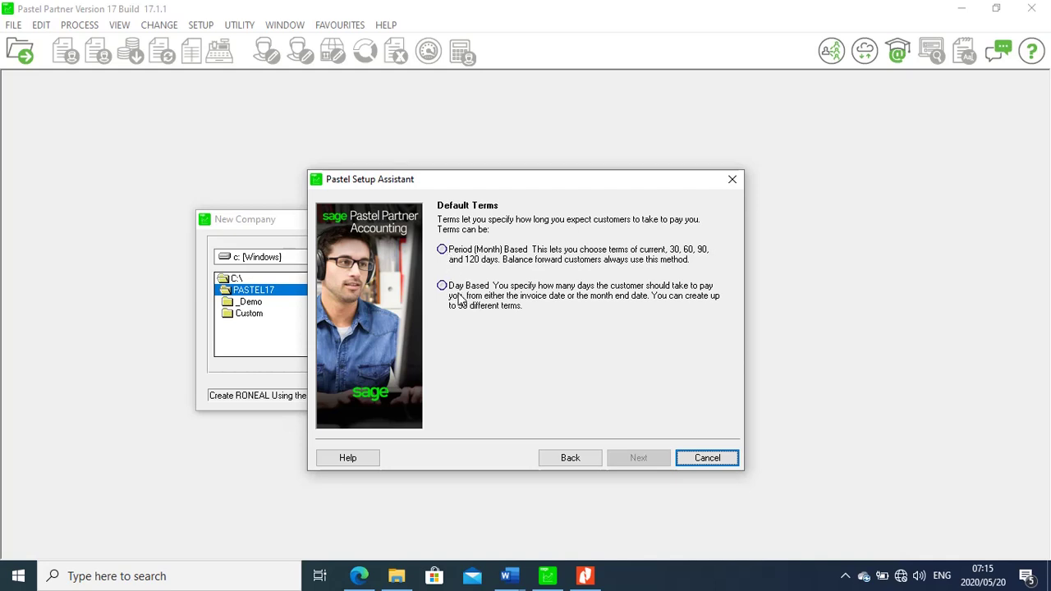
click(442, 249)
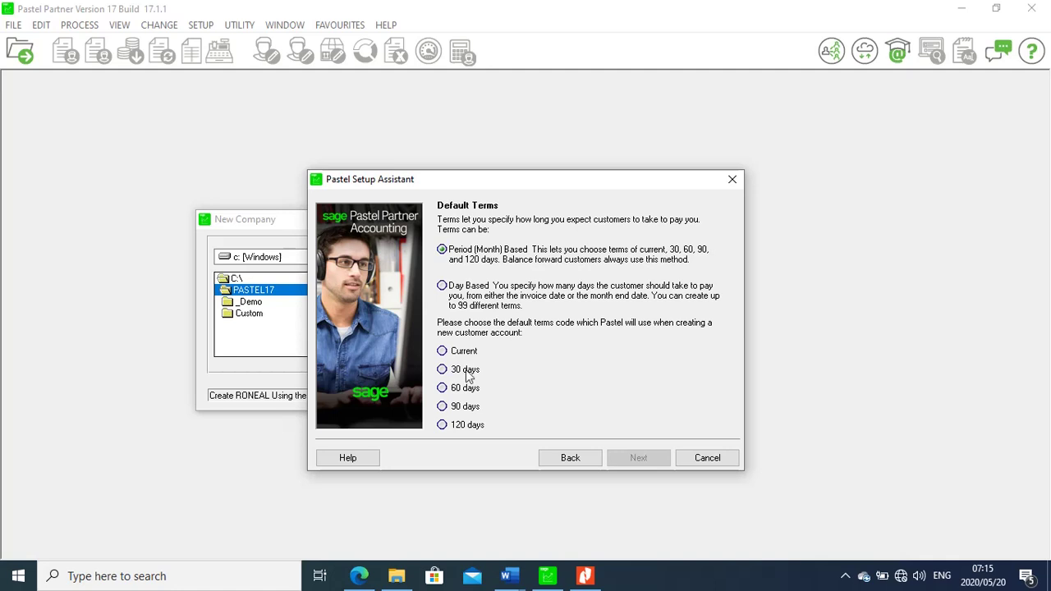
click(442, 286)
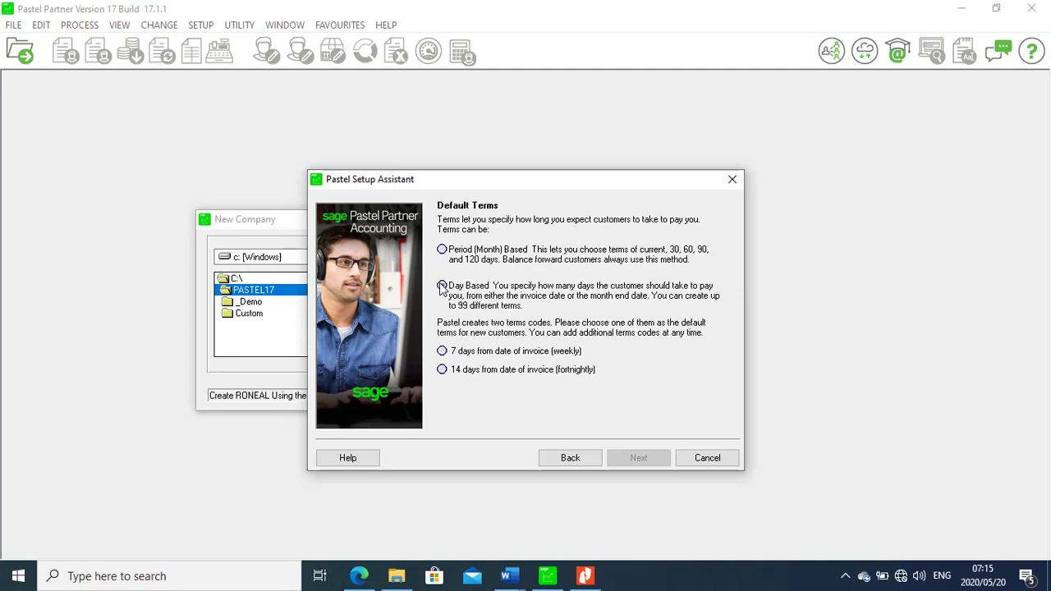
click(444, 251)
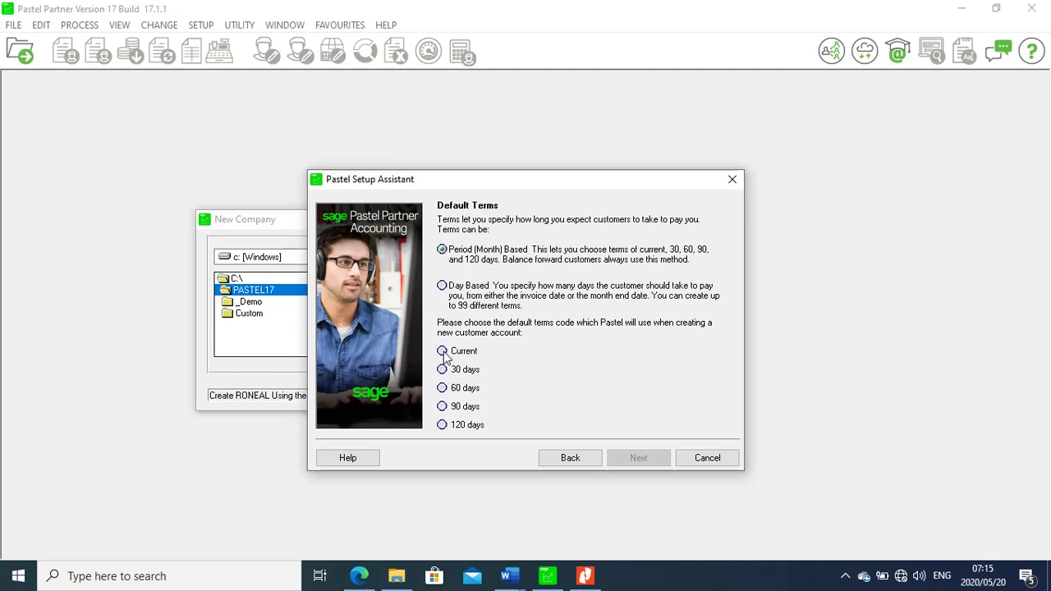
click(442, 352)
click(649, 458)
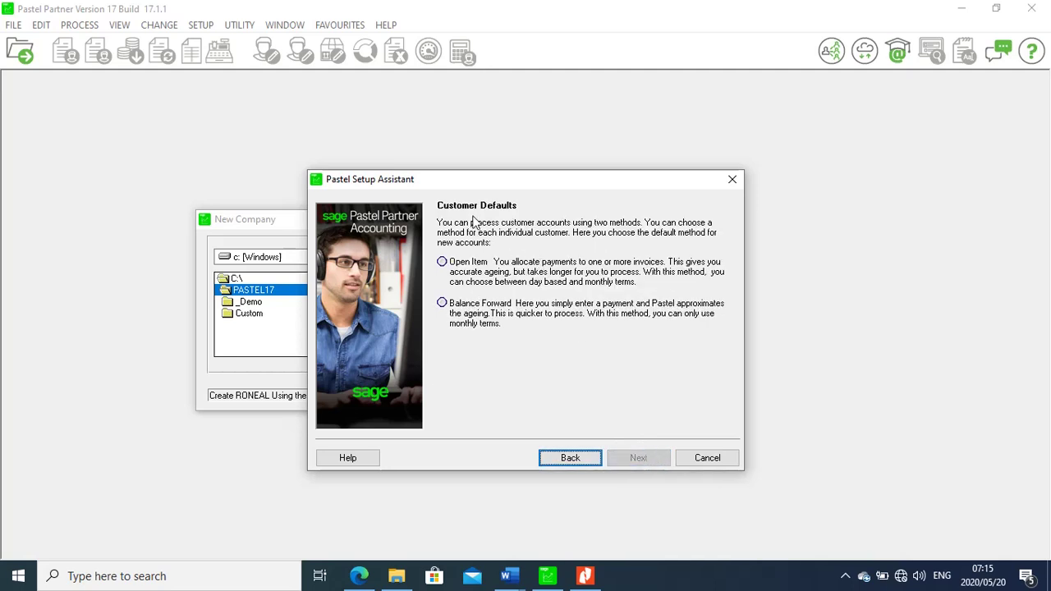
click(442, 303)
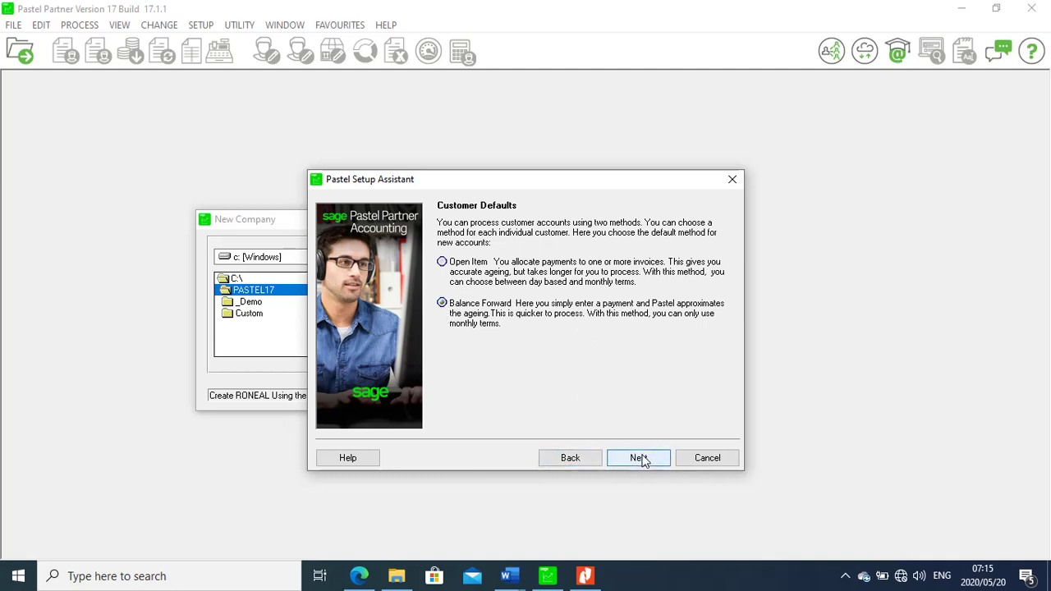
click(642, 459)
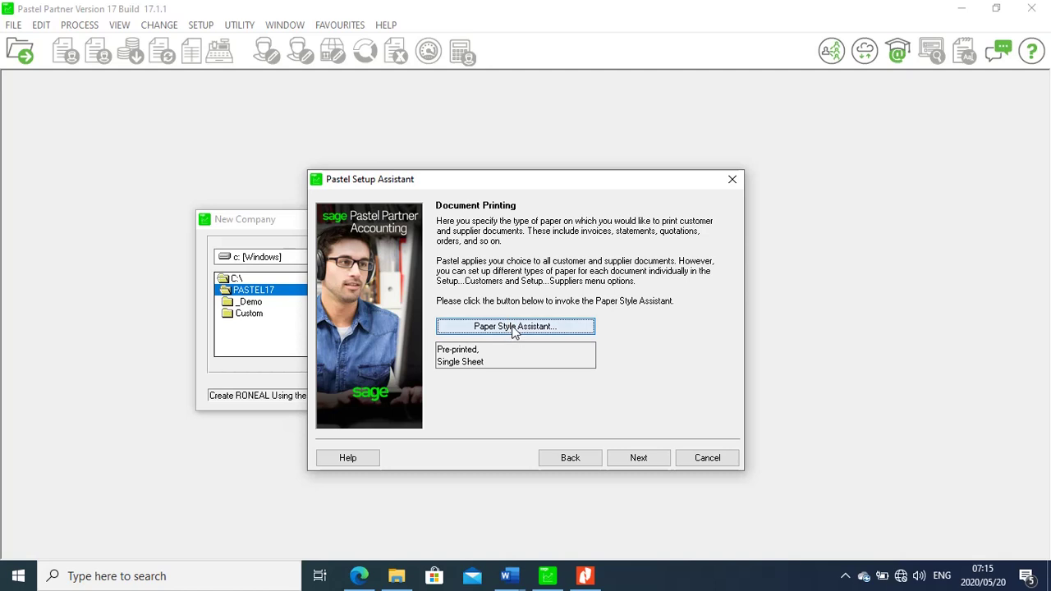
Keep Plain, Single Sheet paper in the Paper Style Assistant, then process the company creation
click(514, 328)
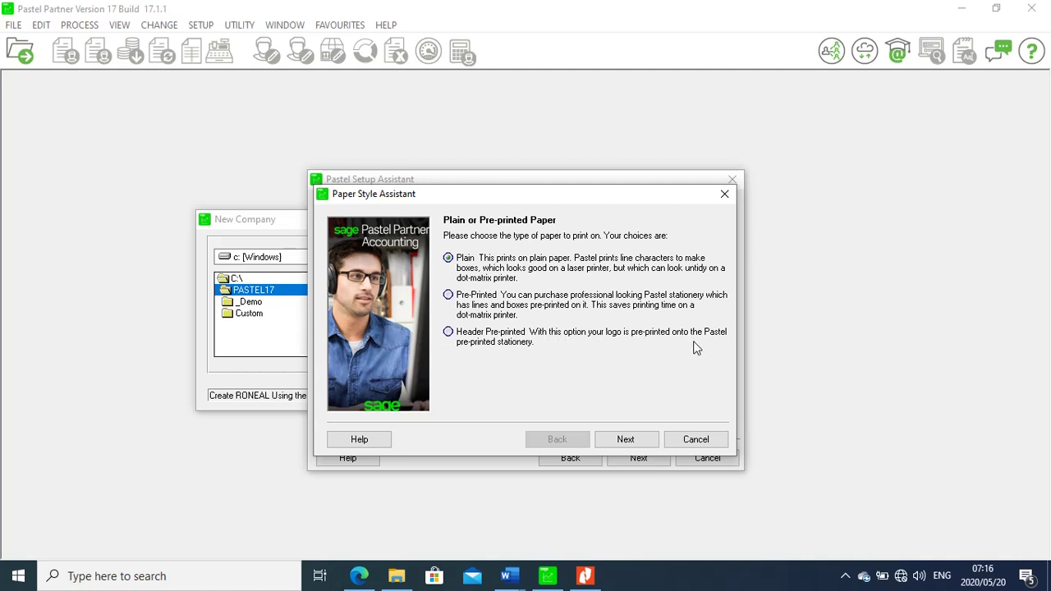
click(626, 440)
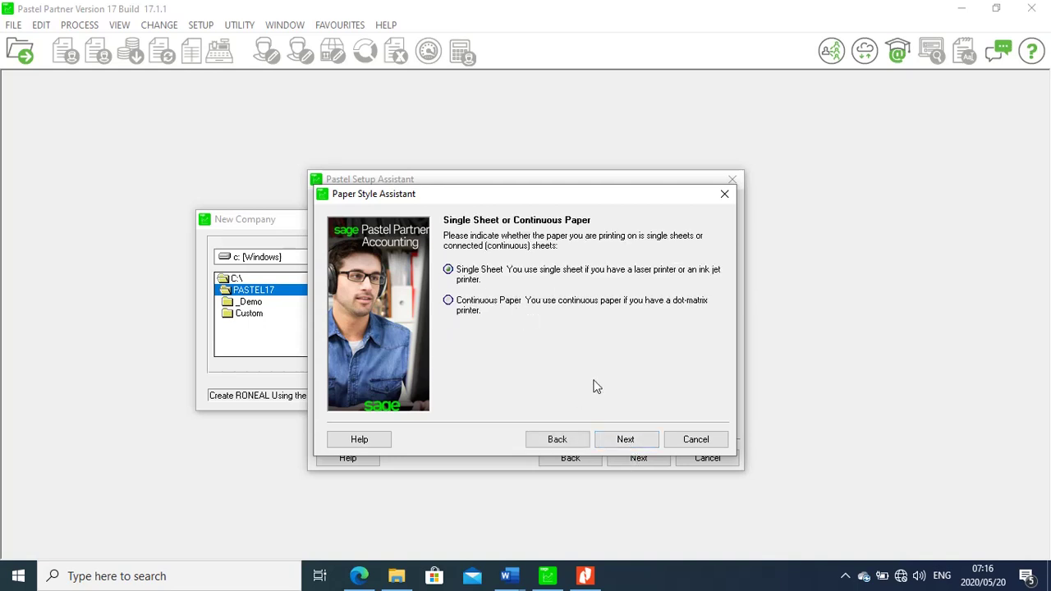
click(634, 438)
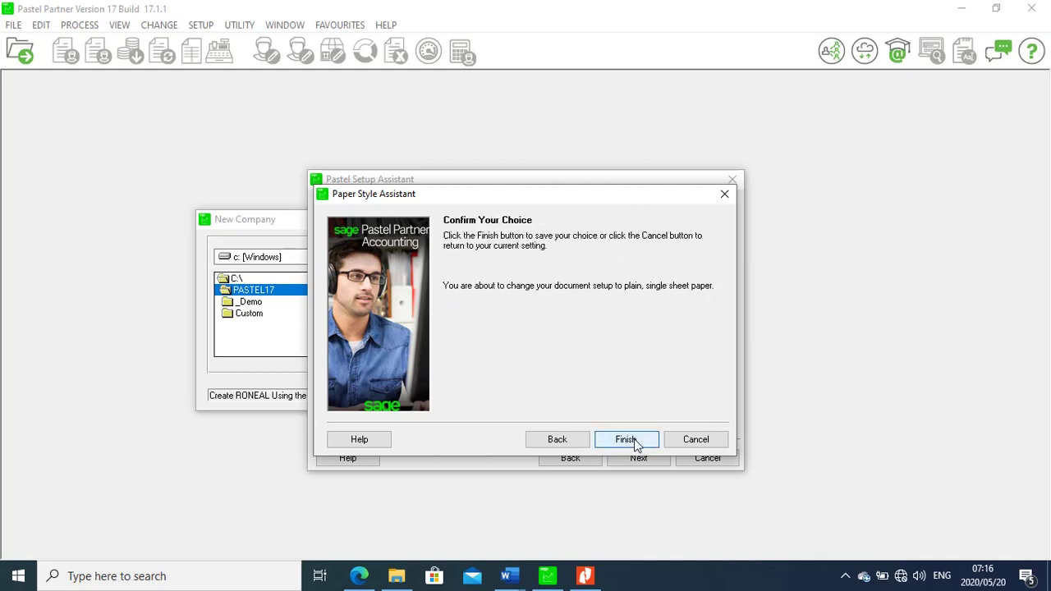
click(633, 439)
click(648, 458)
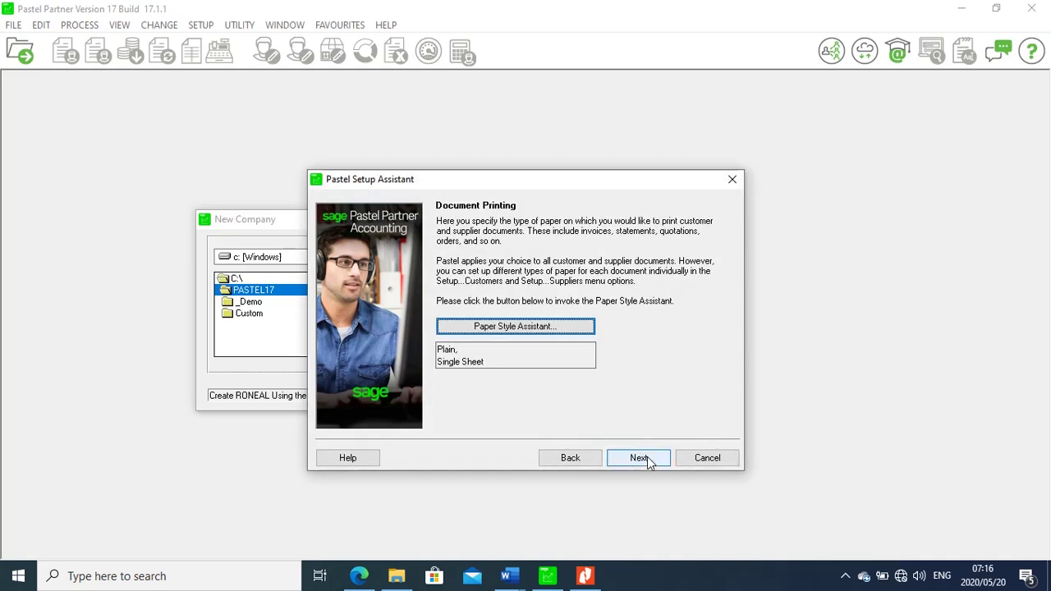
click(647, 460)
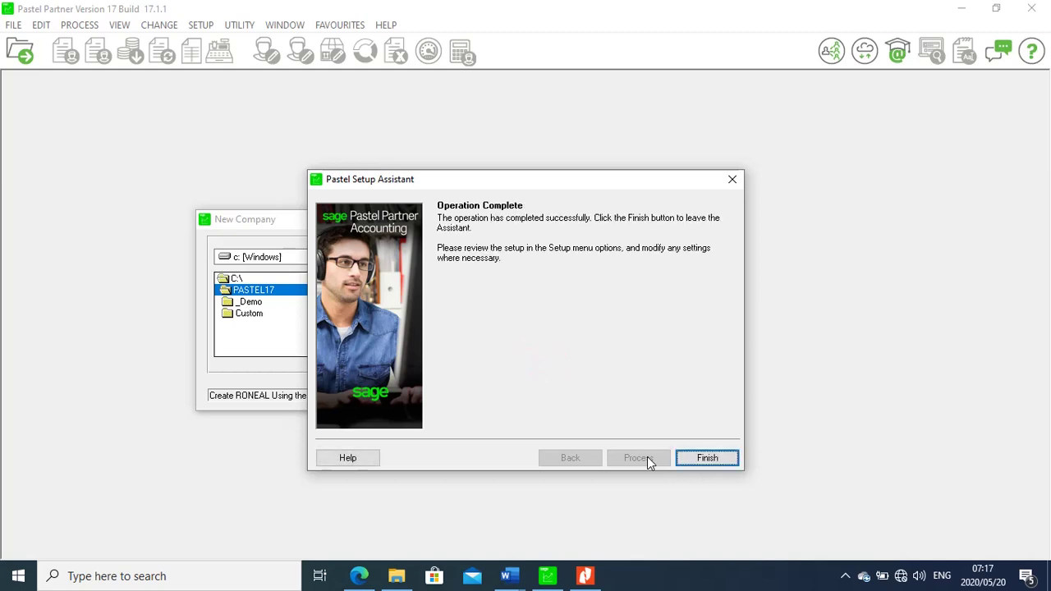
Finish the setup assistant and enter the RONEAL login password
click(708, 459)
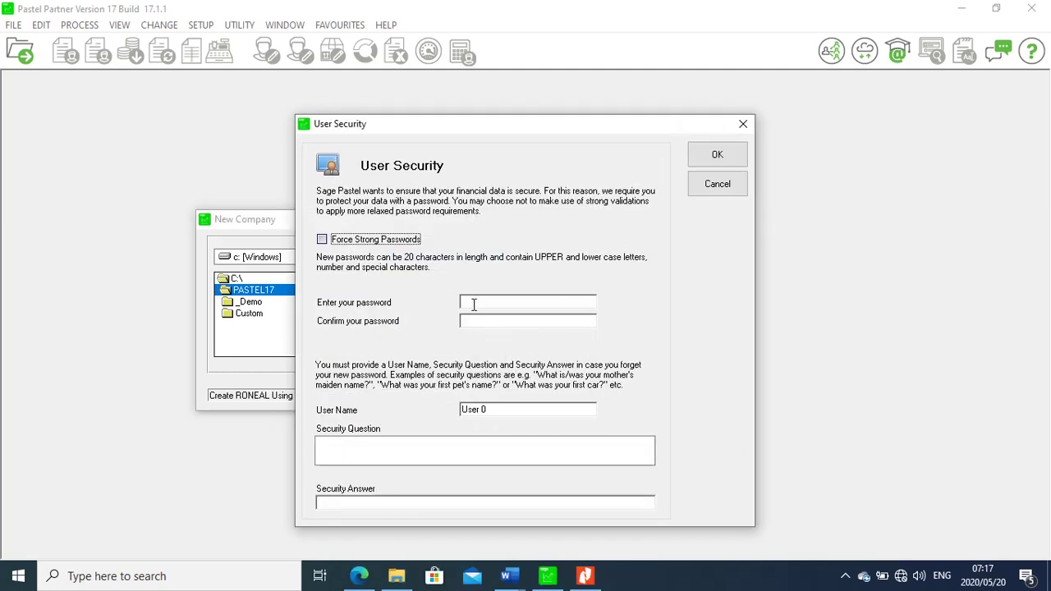
click(473, 304)
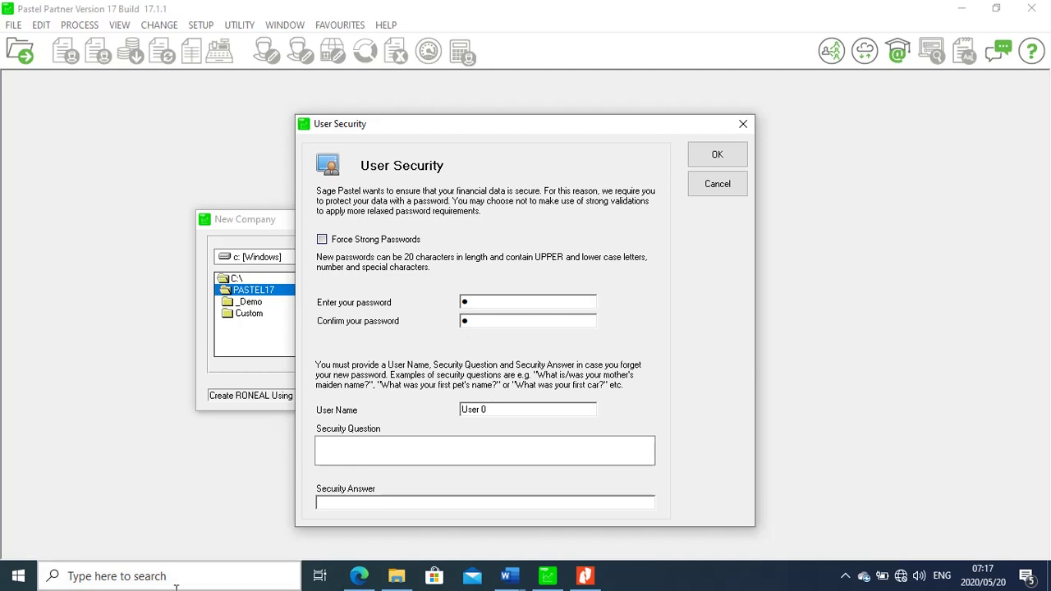
Set the user name to student, add a security question and answer, and save
click(499, 410)
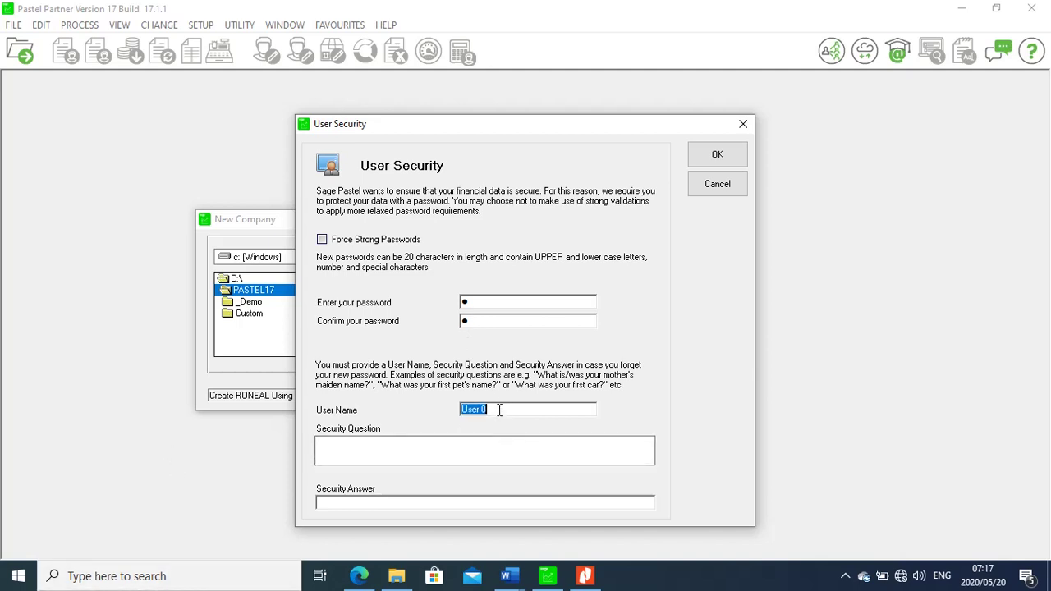
text(st)
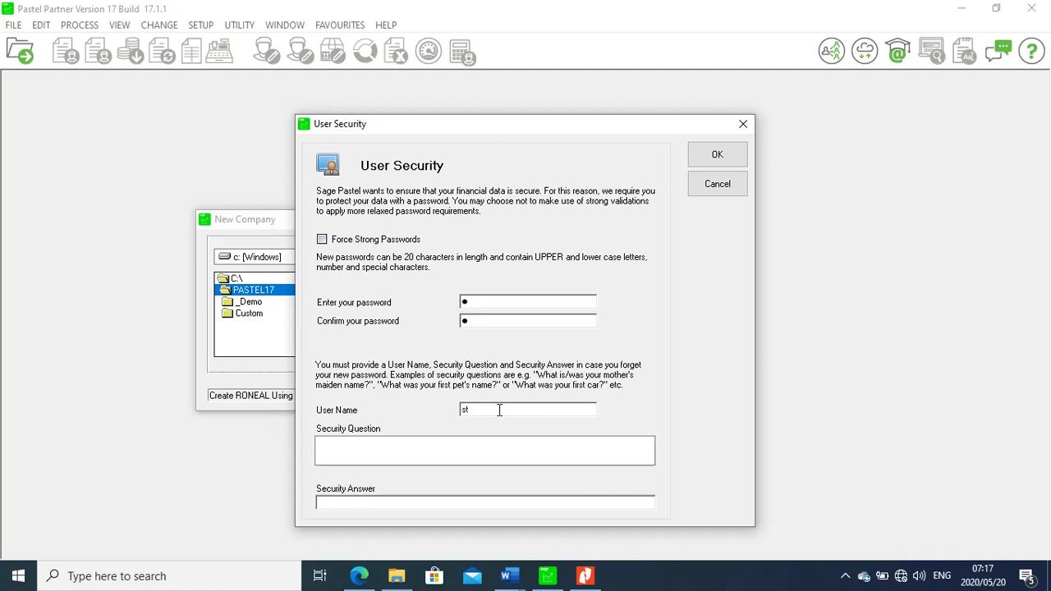
text(udent)
click(404, 452)
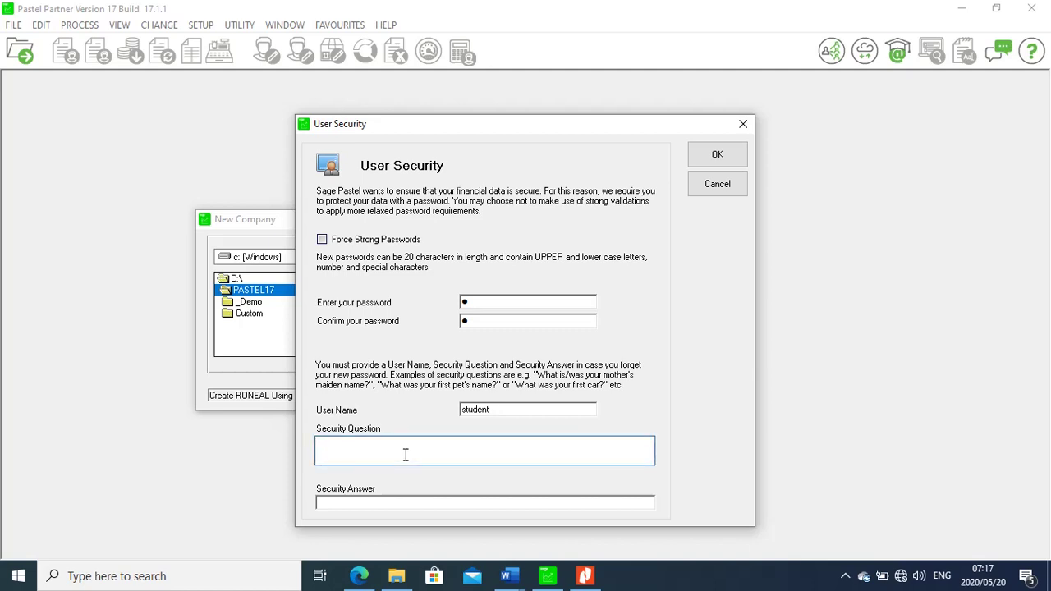
text(1)
click(376, 504)
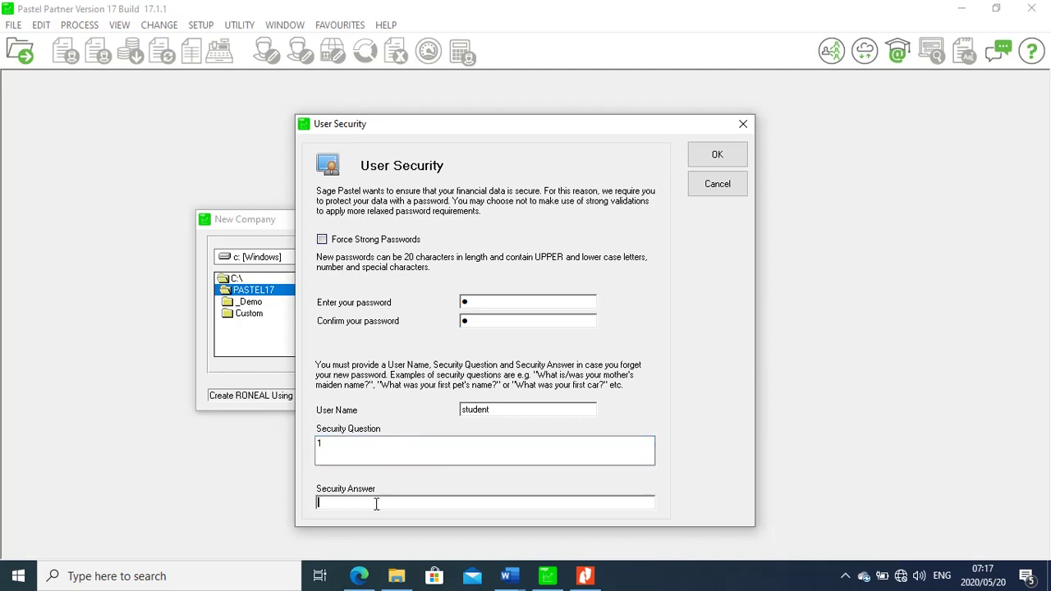
text(1)
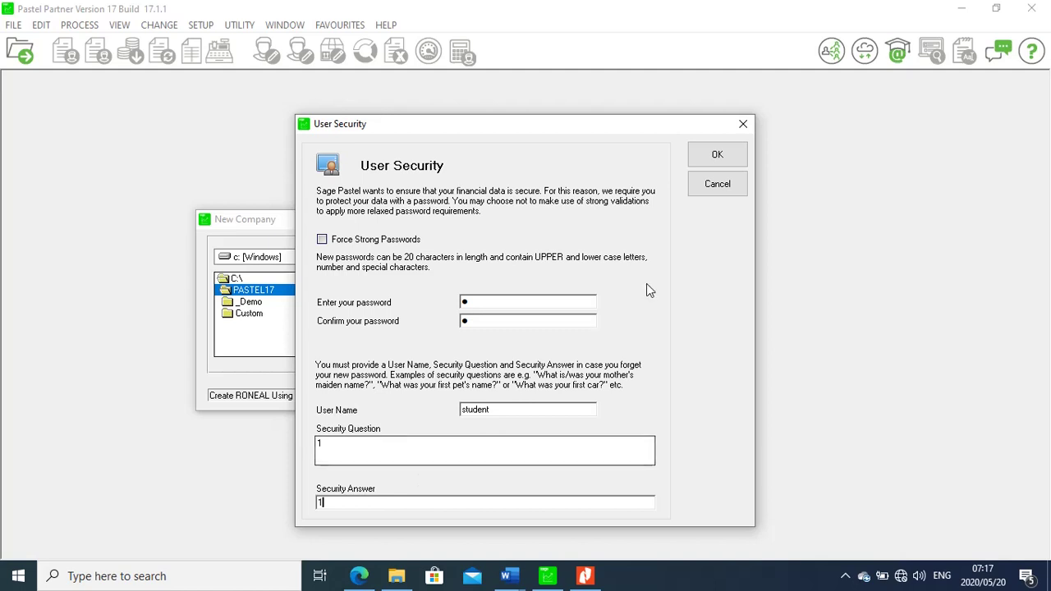
click(717, 154)
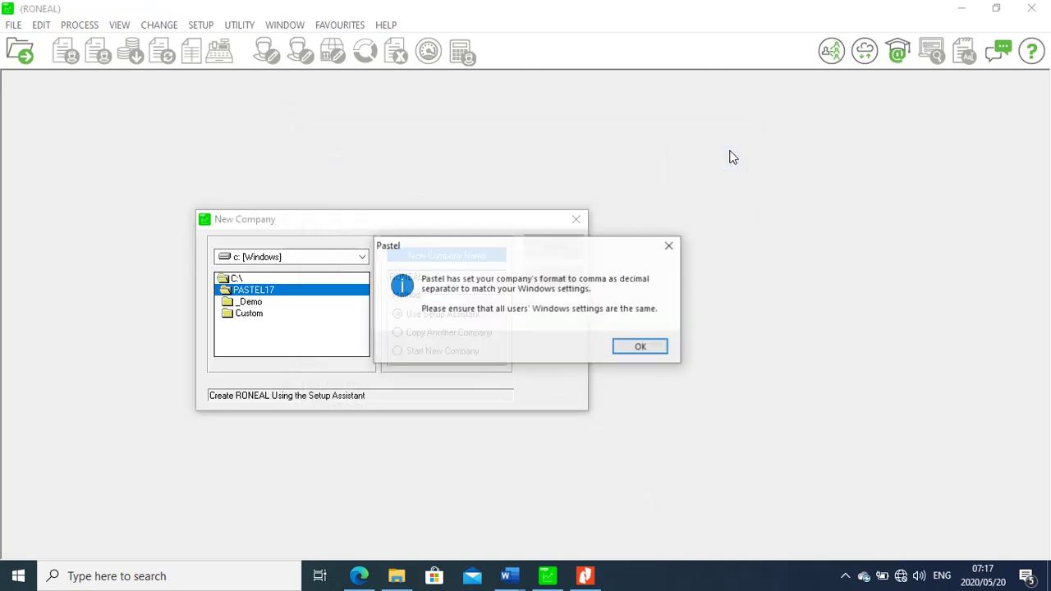
Acknowledge the notice that RONEAL uses a comma as decimal separator
click(641, 345)
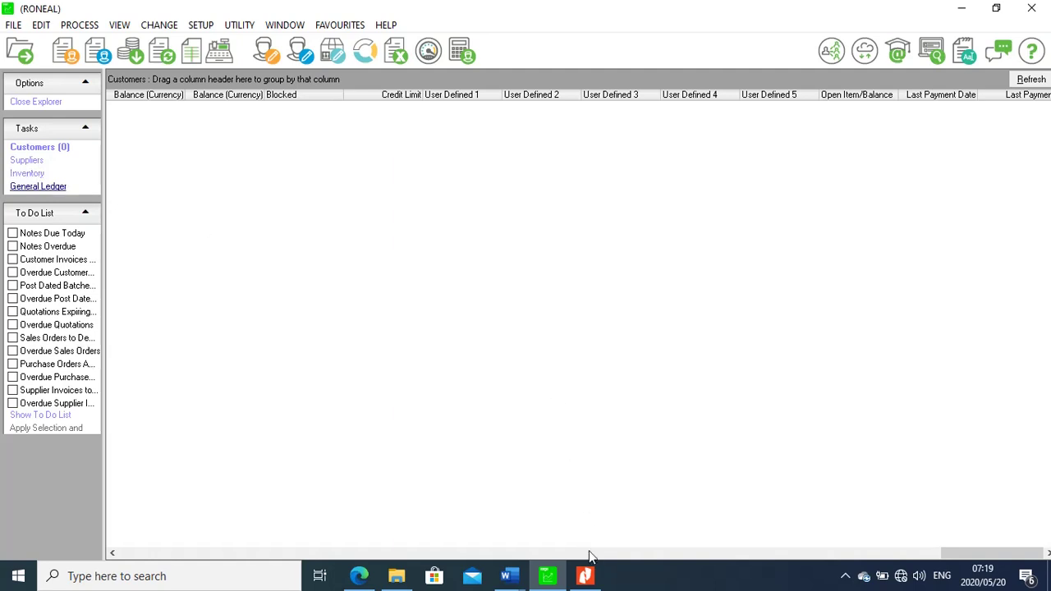
Read the suppliers' schedule on exam PDF page 5, then return to RONEAL in Pastel
click(584, 575)
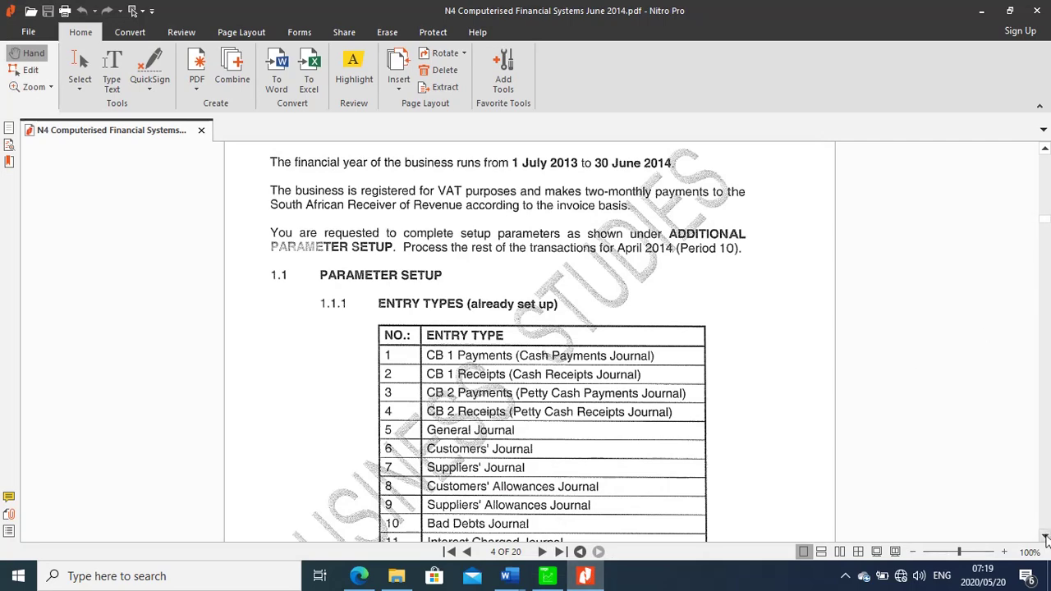
scroll(1045, 538, down, 12)
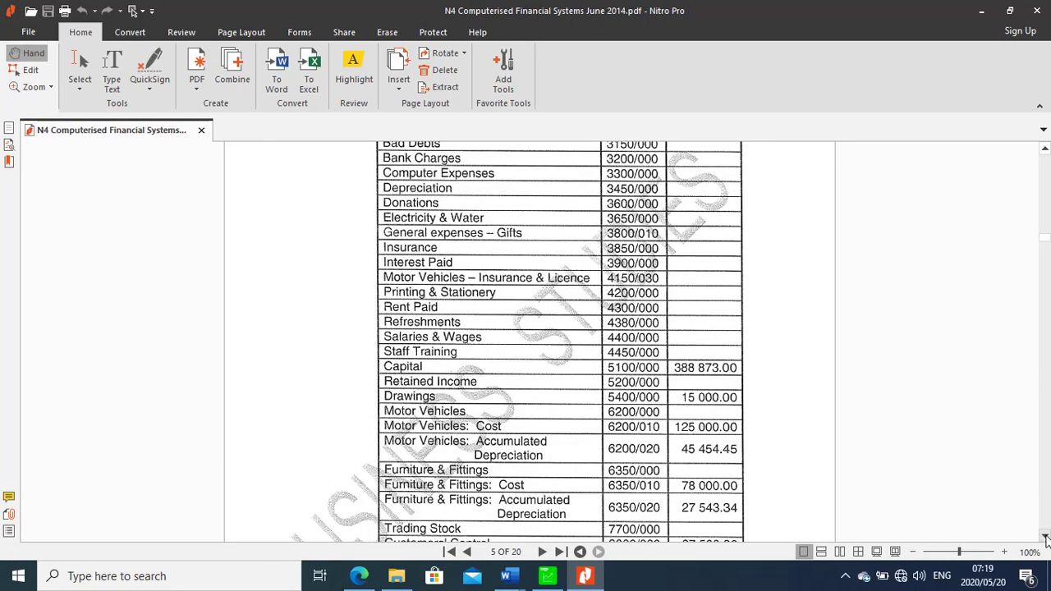
scroll(1045, 538, down, 10)
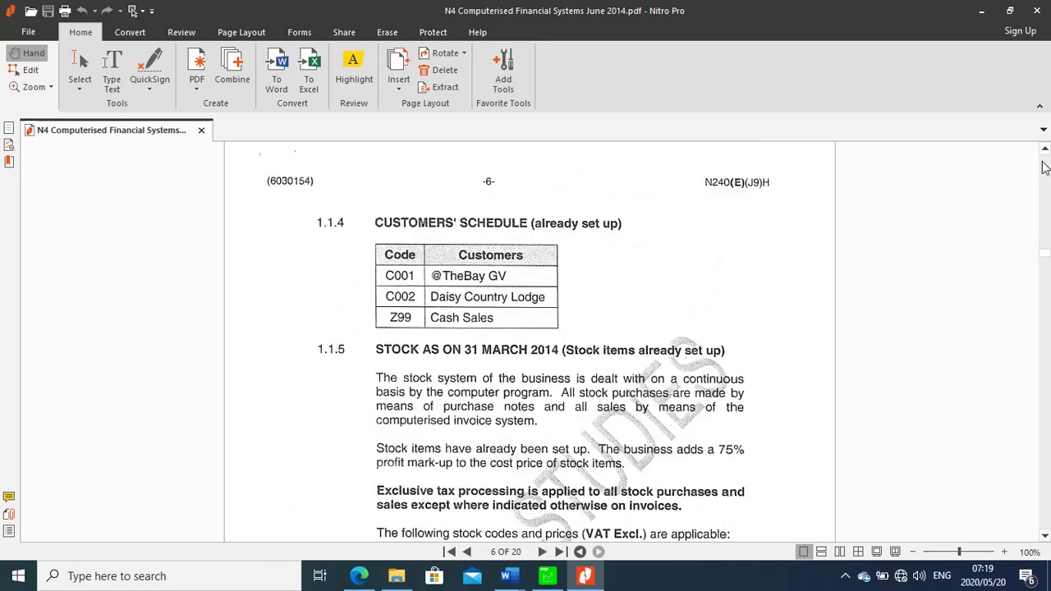
scroll(1045, 152, up, 5)
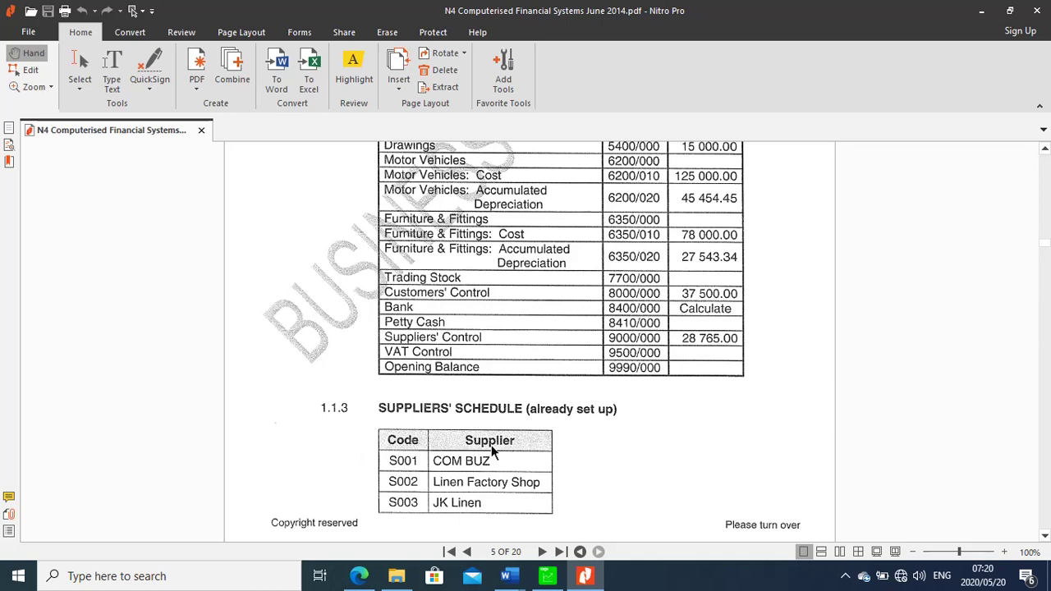
click(542, 587)
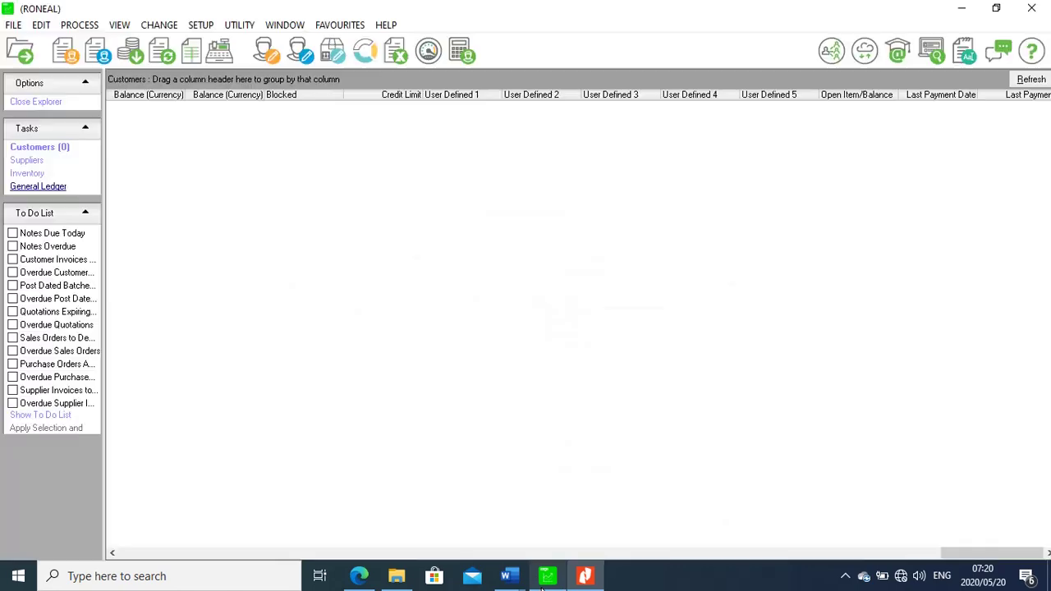
Open Edit > Suppliers > Accounts and enter supplier code S001
click(41, 28)
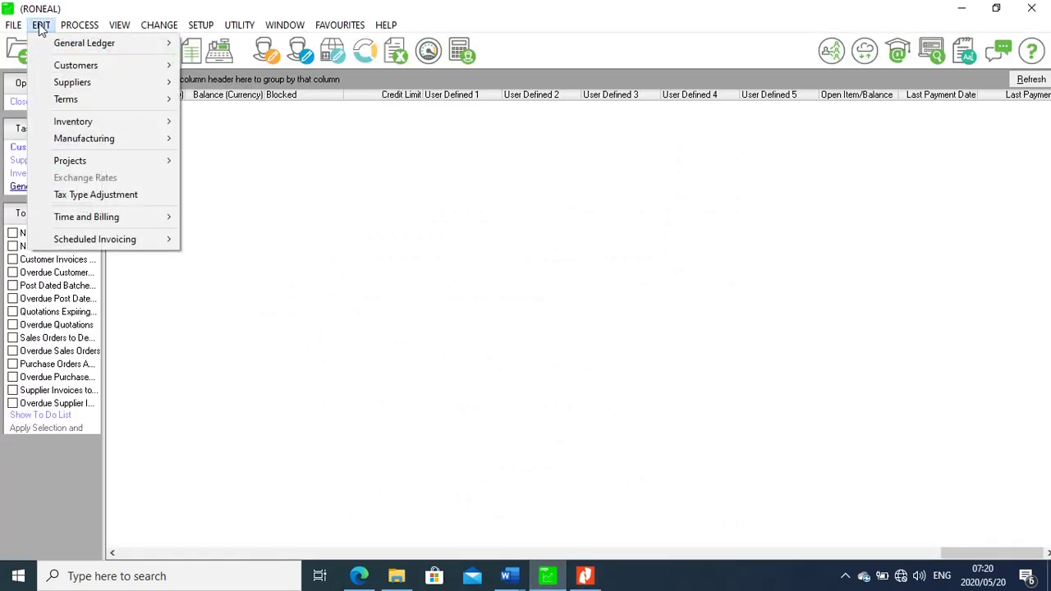
mouse_move(99, 84)
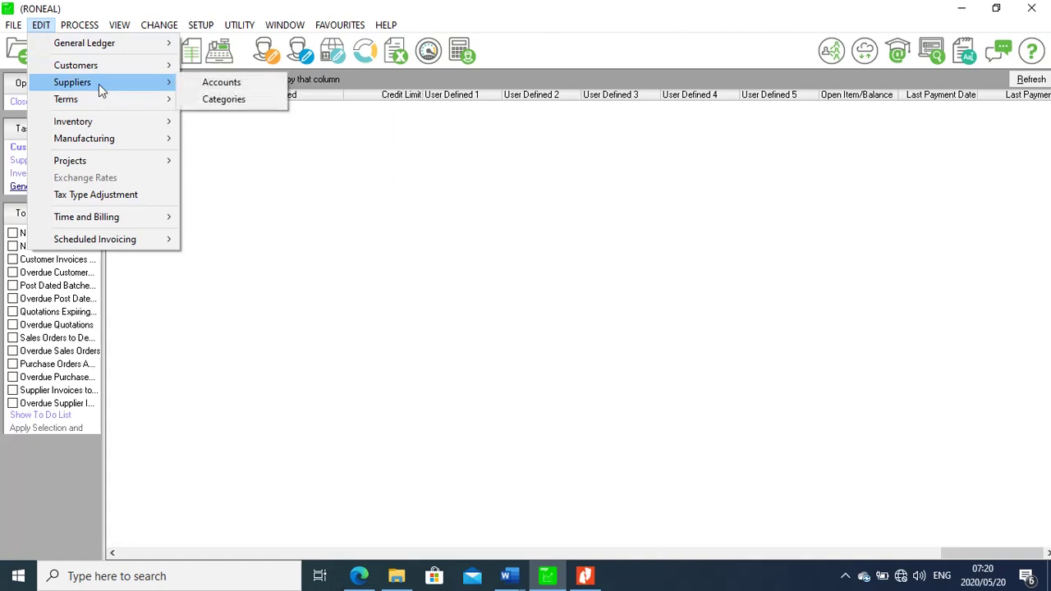
click(220, 82)
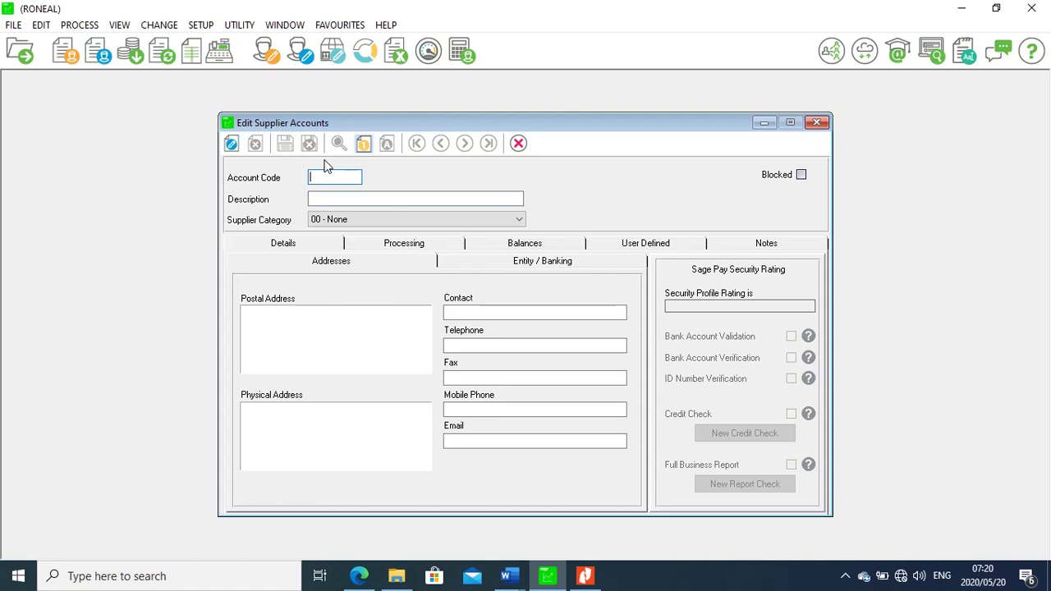
text(S001)
Give supplier S001 the description COM BUZ and save it
click(584, 576)
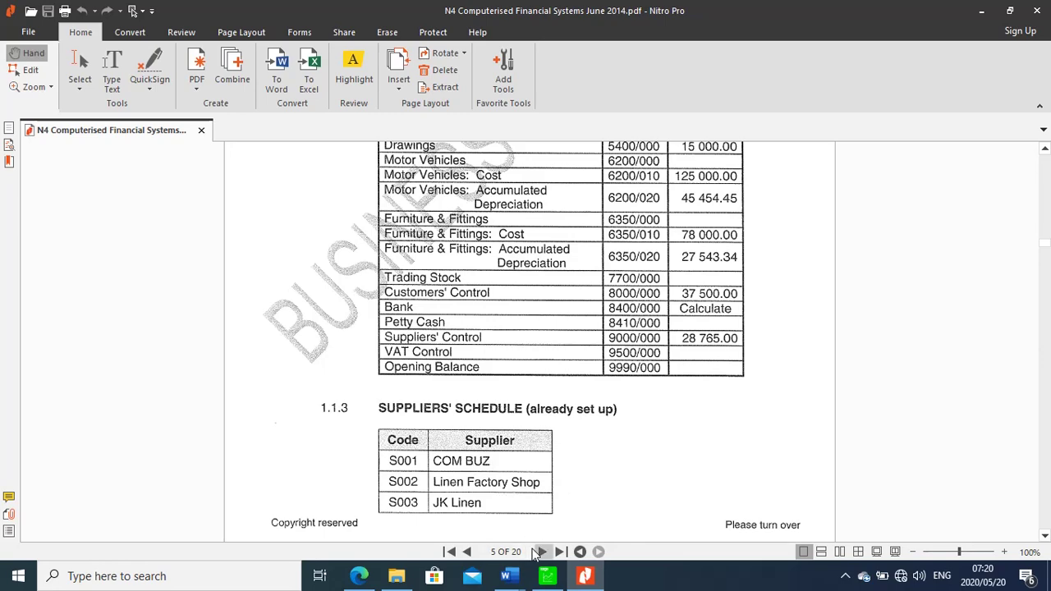
click(548, 576)
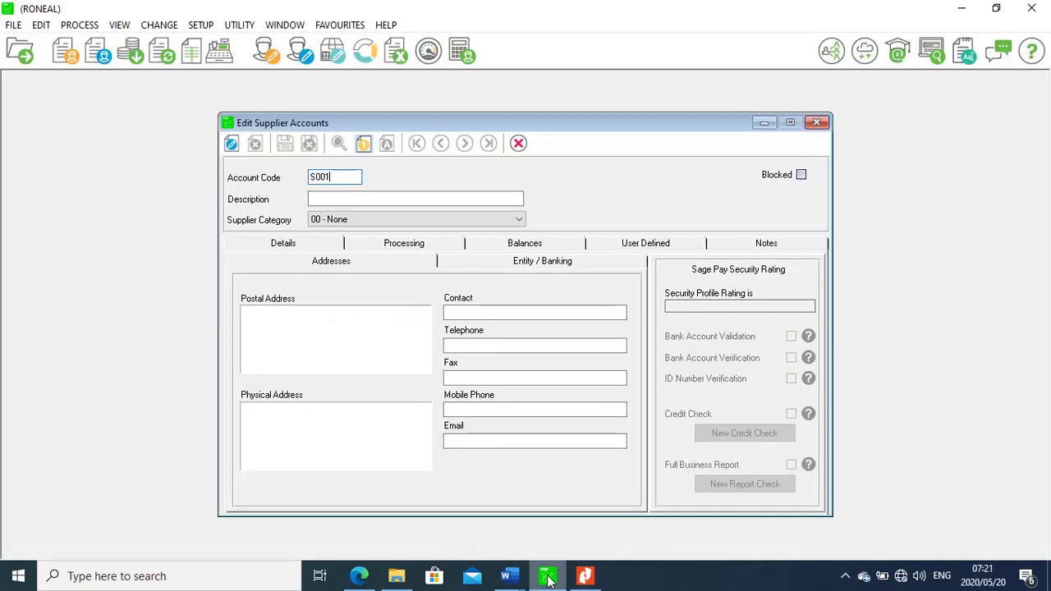
click(326, 199)
text(c)
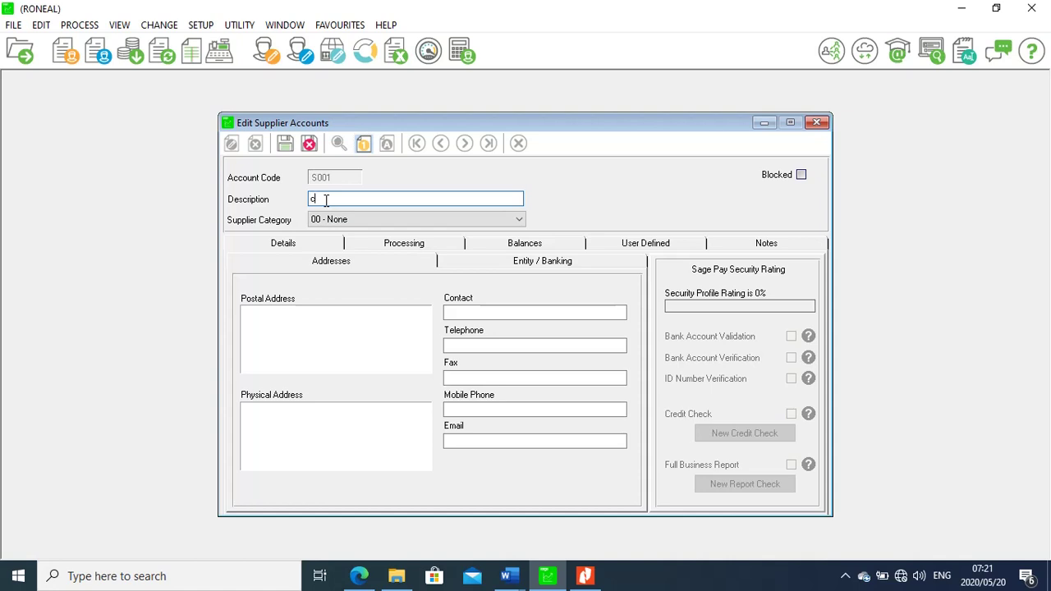
text(o)
key(BackSpace)
key(BackSpace)
text(COR)
text( BUZ)
click(285, 145)
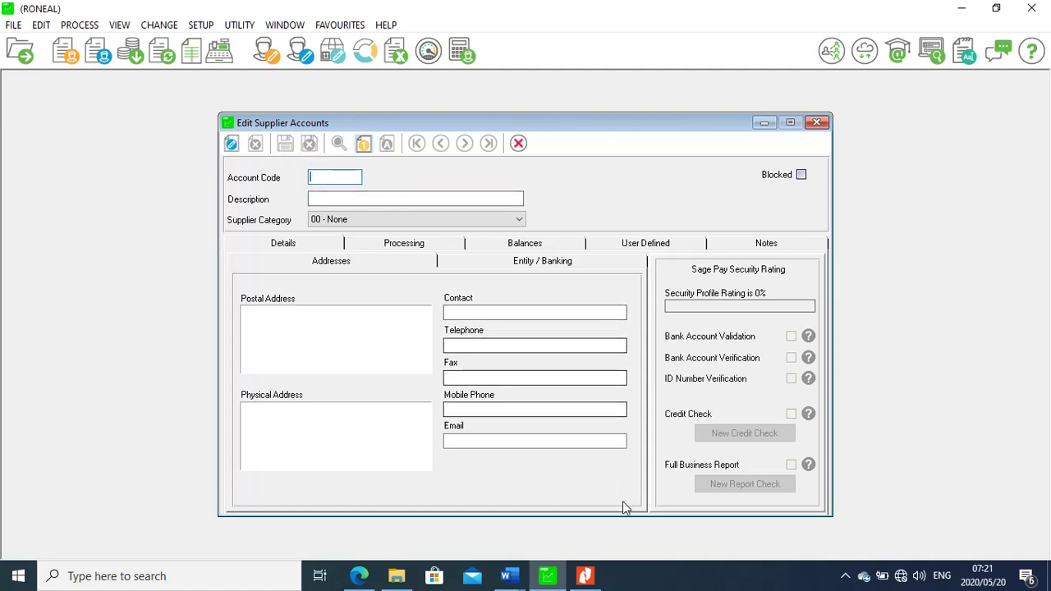
click(585, 577)
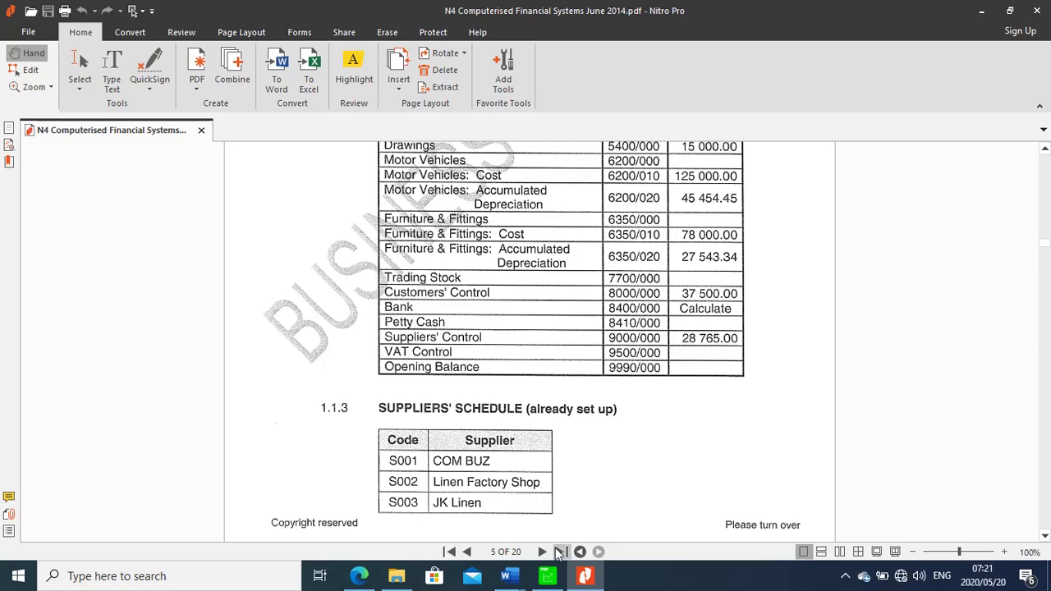
click(546, 584)
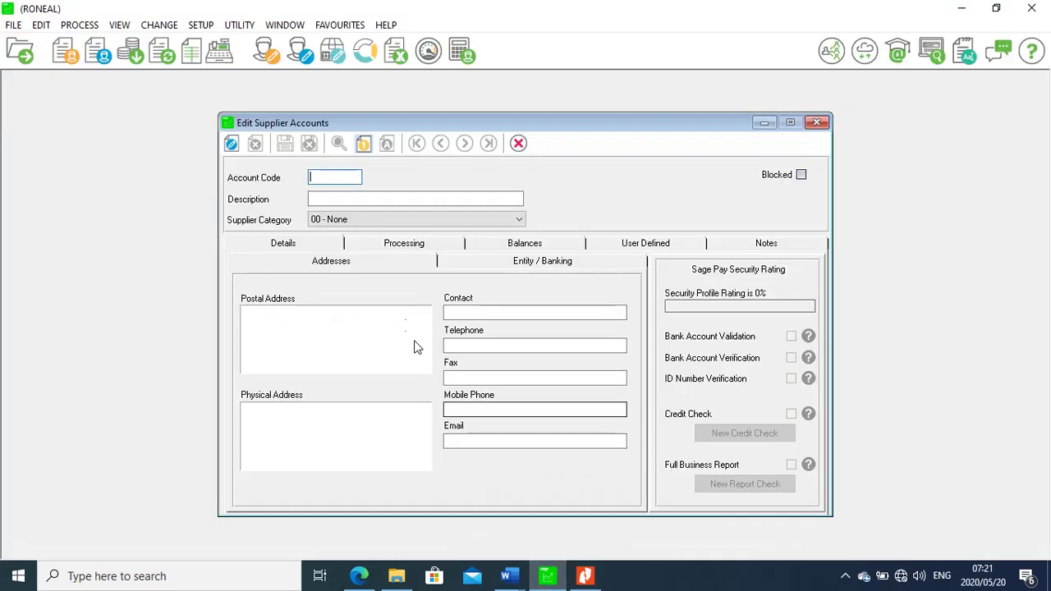
Add supplier S002 with description Linen Factory Shop and save it
text(S002)
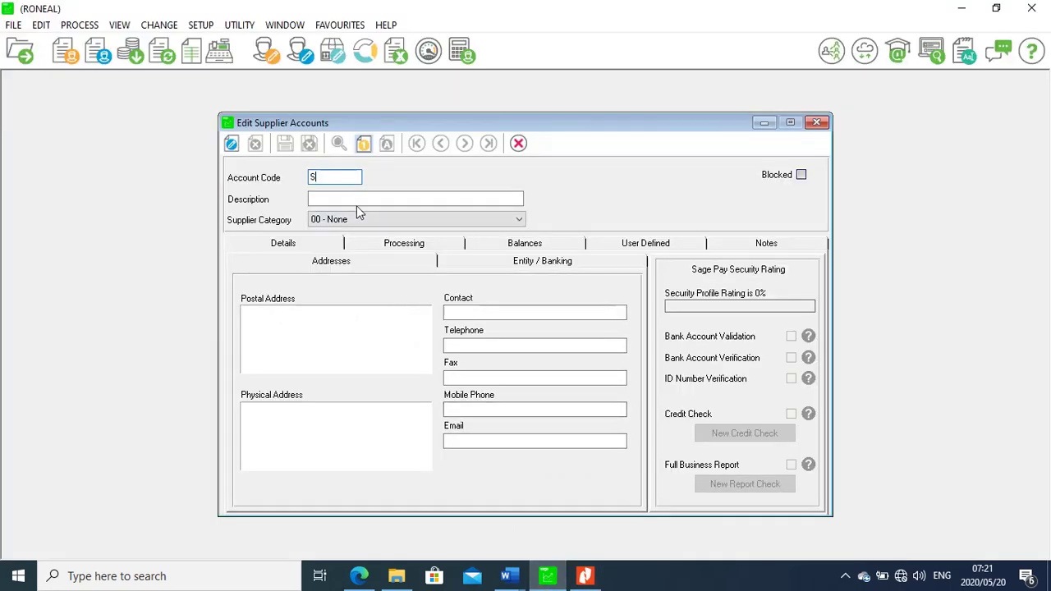
click(325, 197)
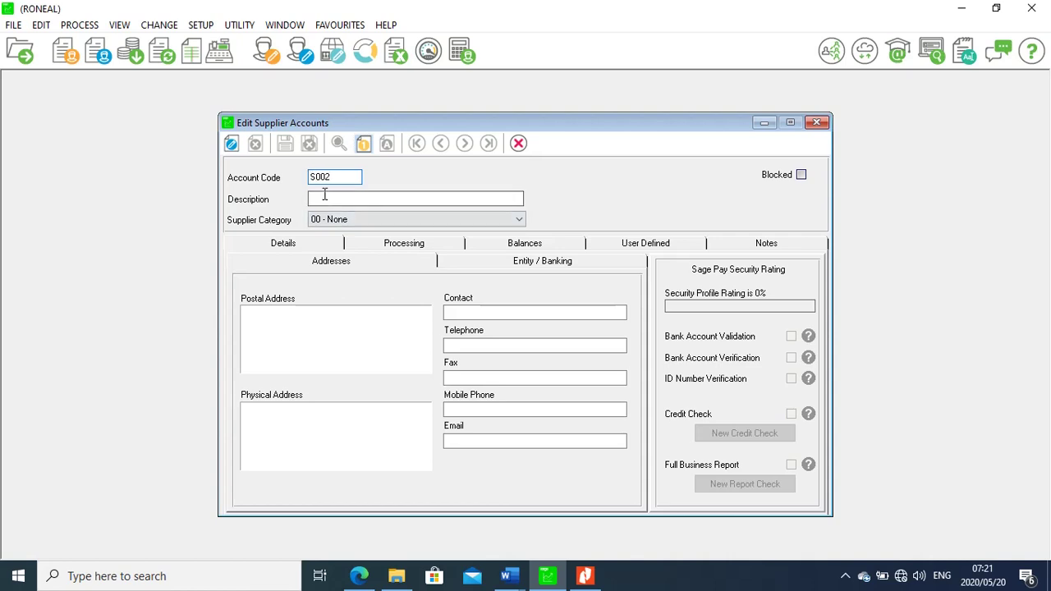
text(L)
click(325, 198)
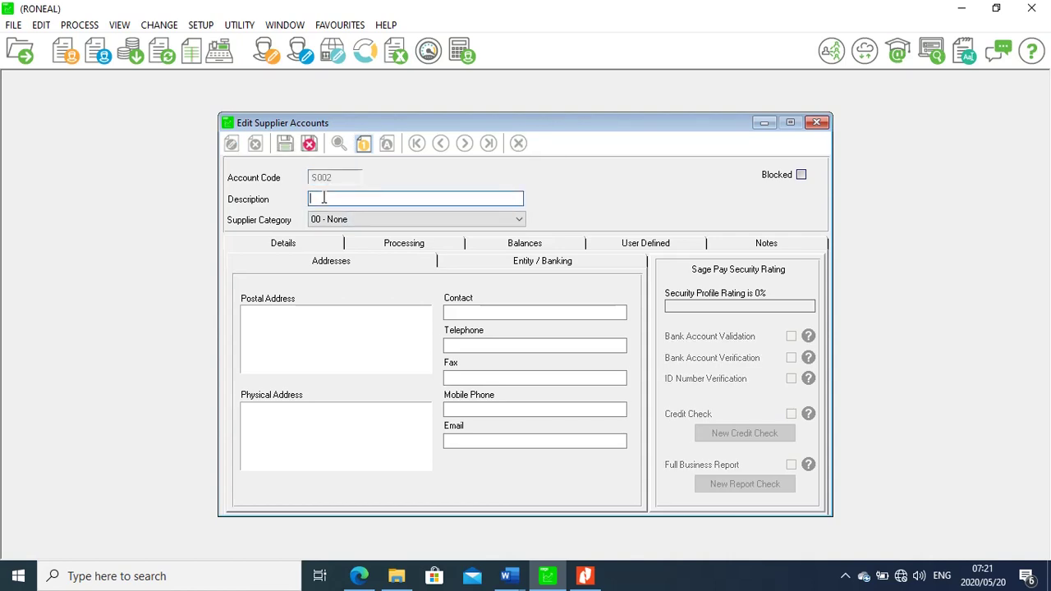
text(4)
text(inen)
text( F)
text(acto)
text(r)
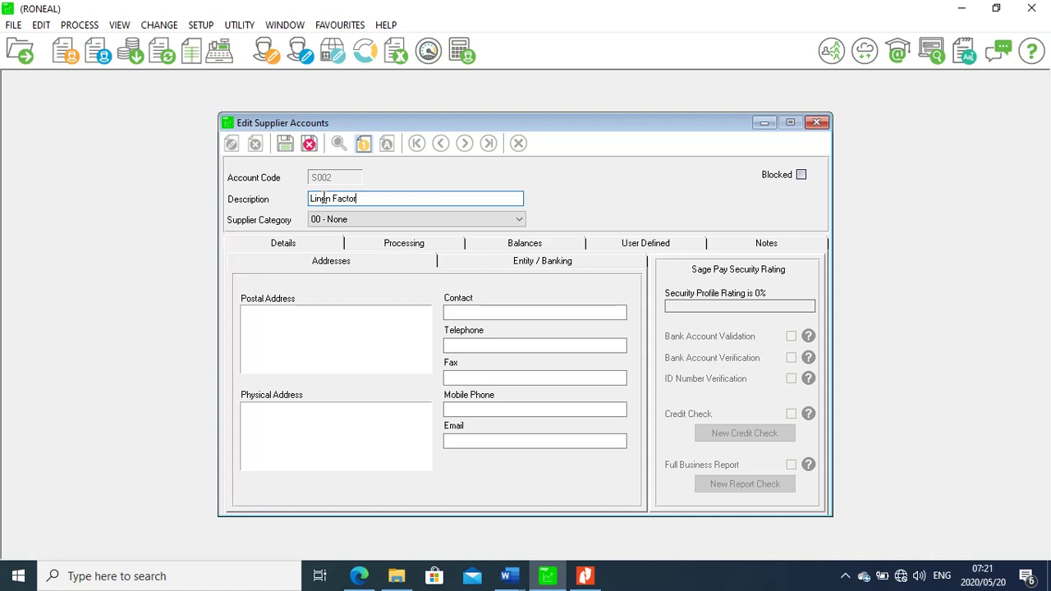
text(y Shop)
click(285, 145)
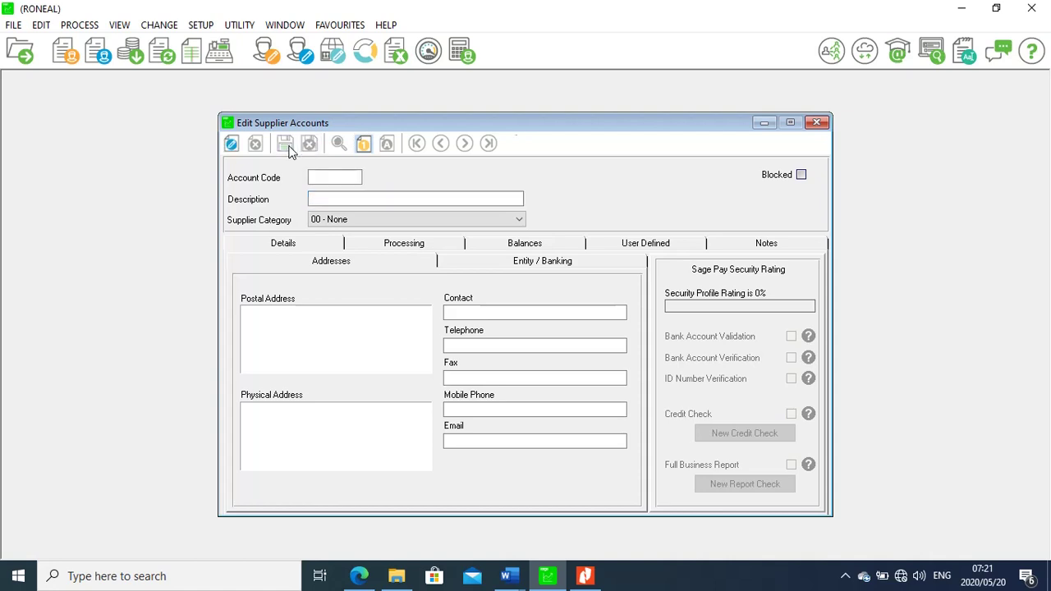
Add supplier S003 Jk Linen, save it, and close the supplier editor
click(588, 577)
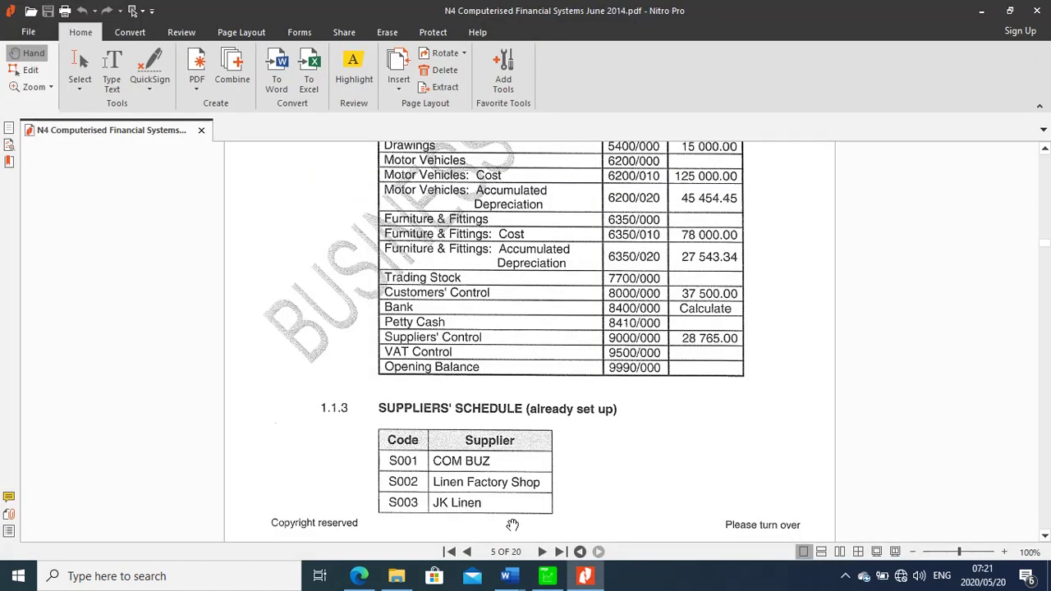
click(547, 577)
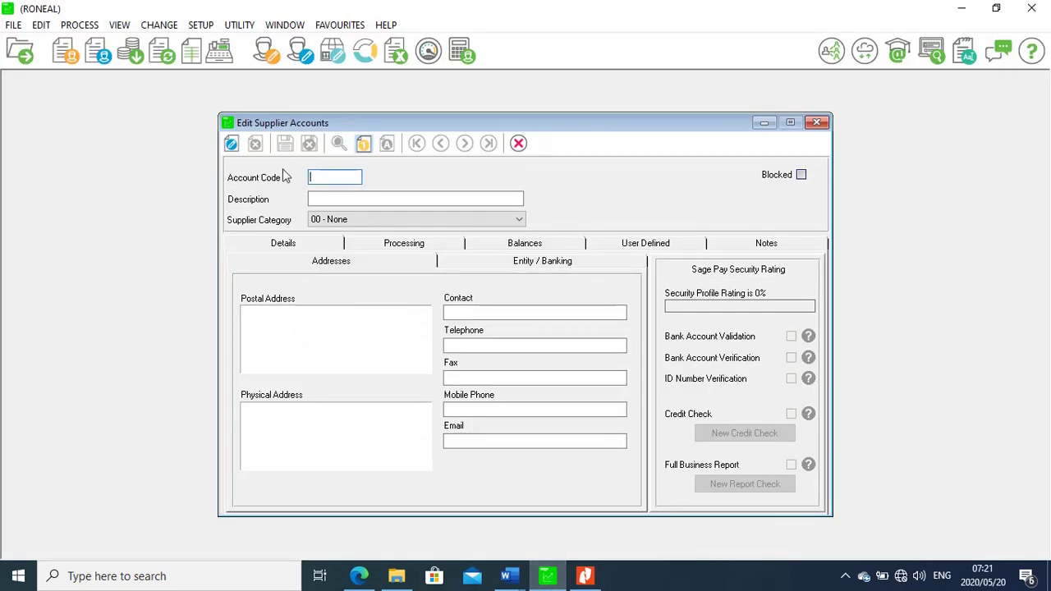
text(S003)
click(329, 199)
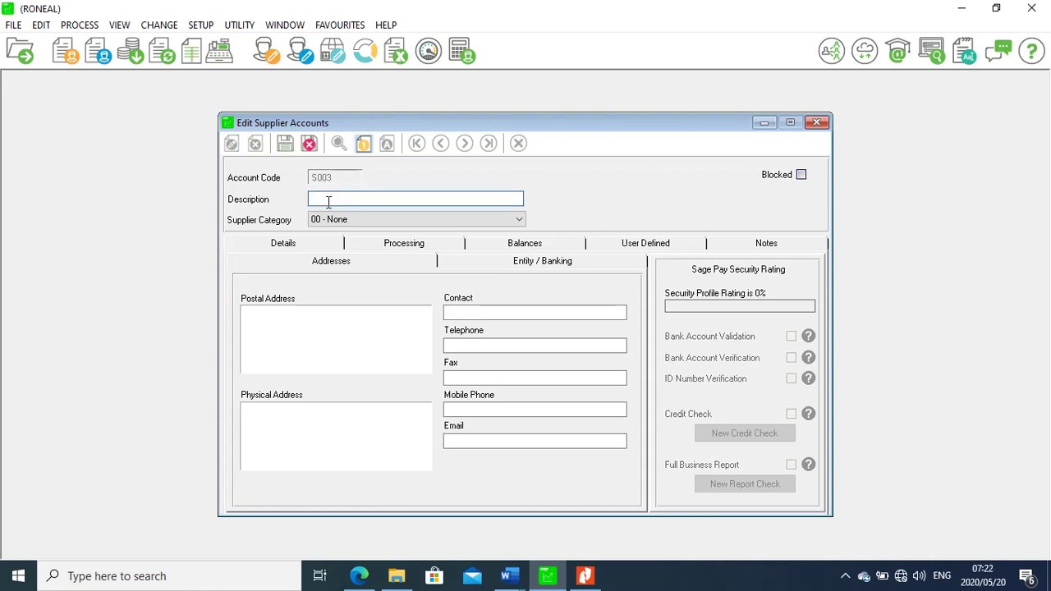
text(Jk Linen)
click(287, 143)
click(817, 123)
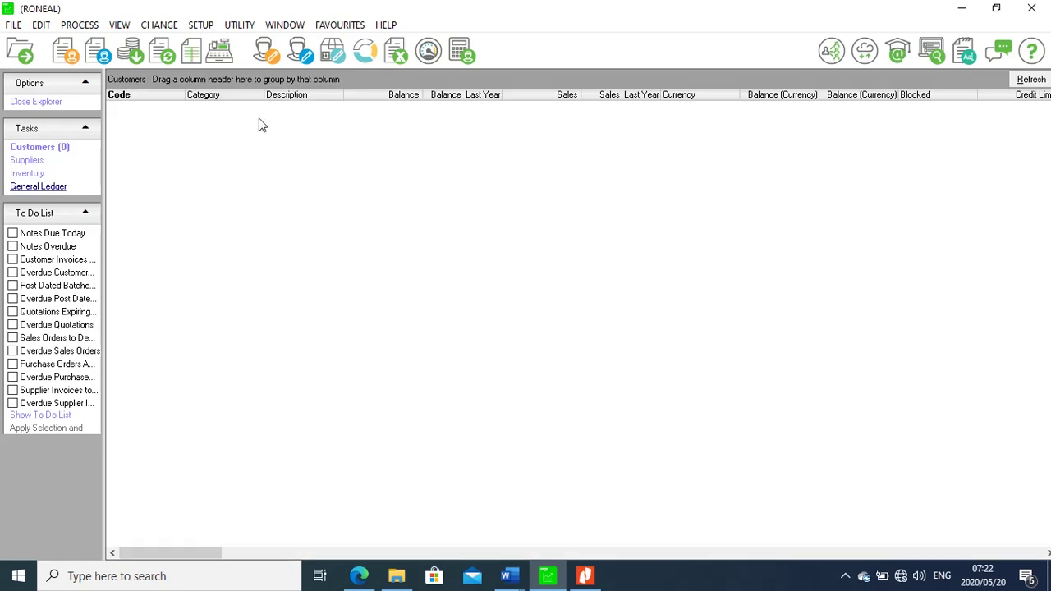
Check the suppliers list shows S001, S002 and S003, then return to the exam PDF
click(36, 169)
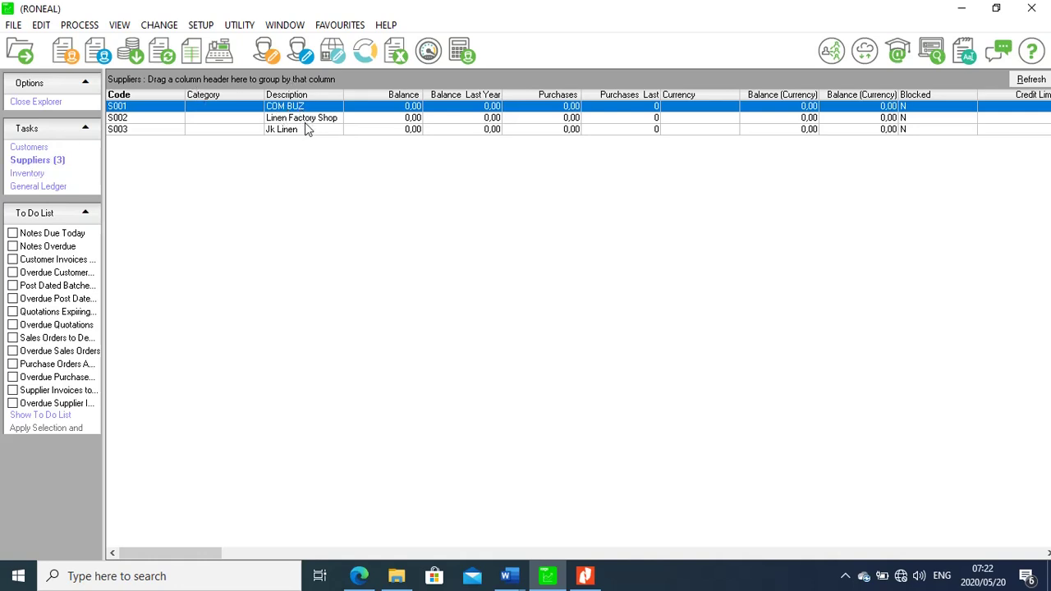
click(26, 150)
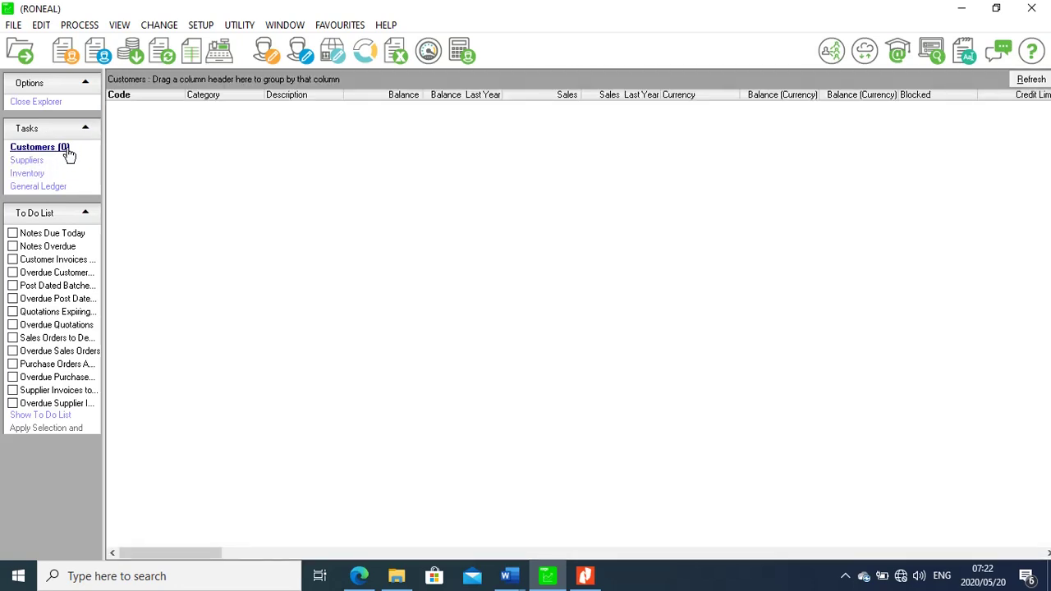
click(585, 575)
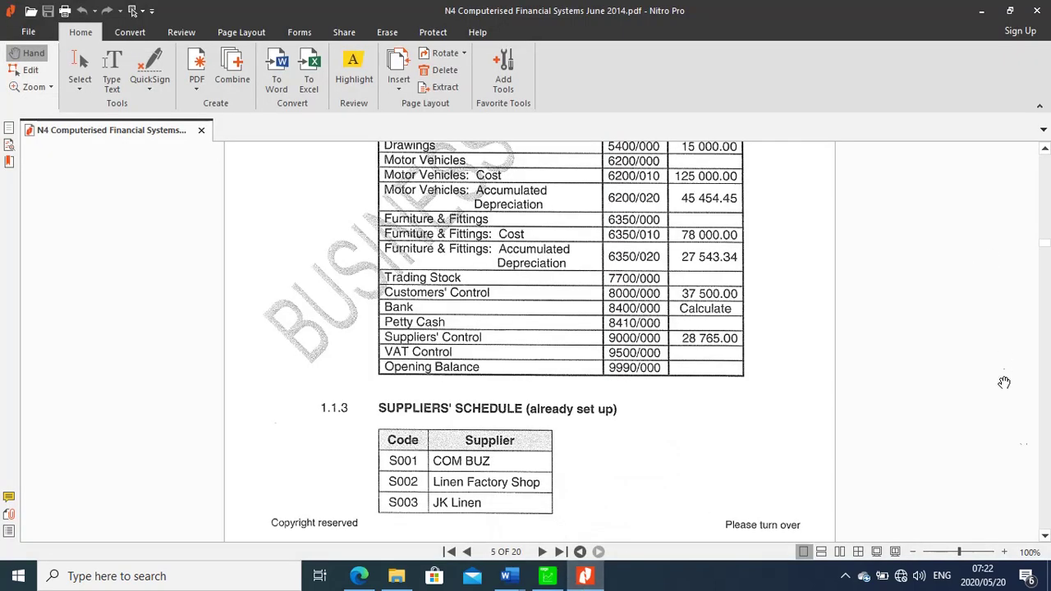
Scroll to page 6's customers' schedule (C001, C002, Z99), then return to Pastel
click(1045, 538)
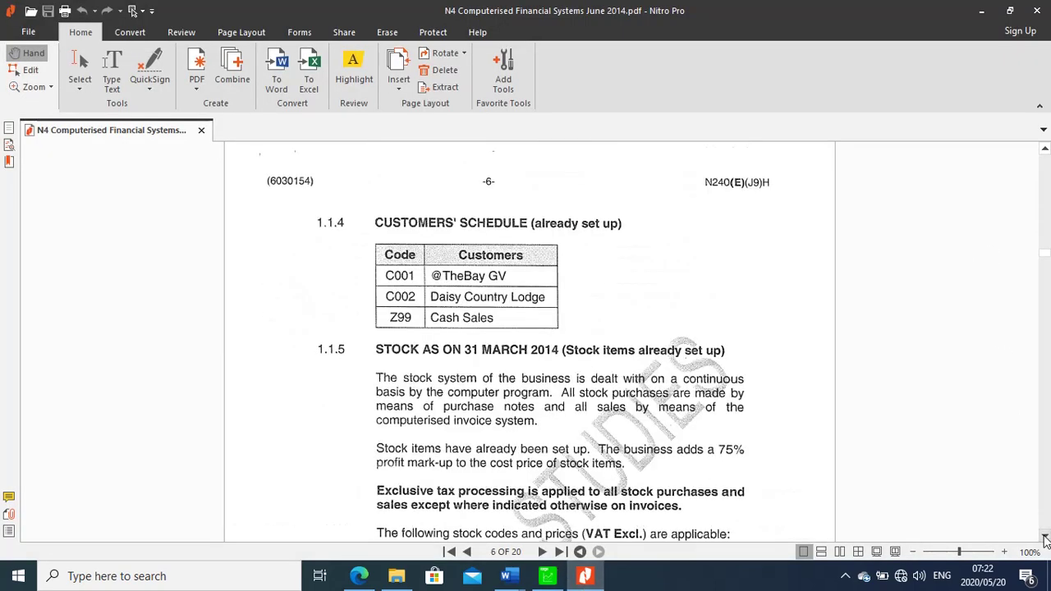
click(1045, 538)
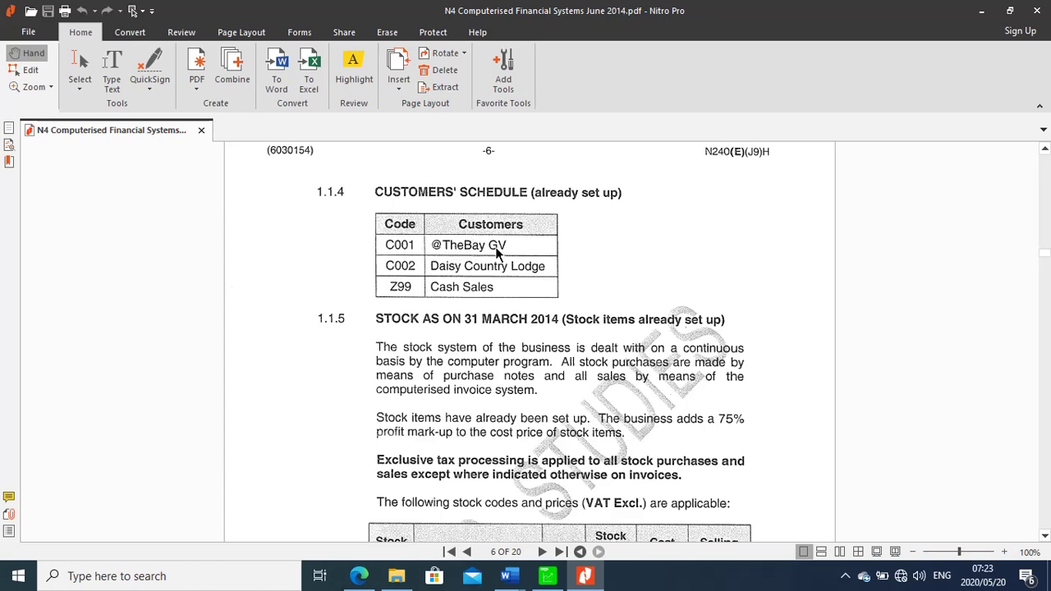
click(551, 577)
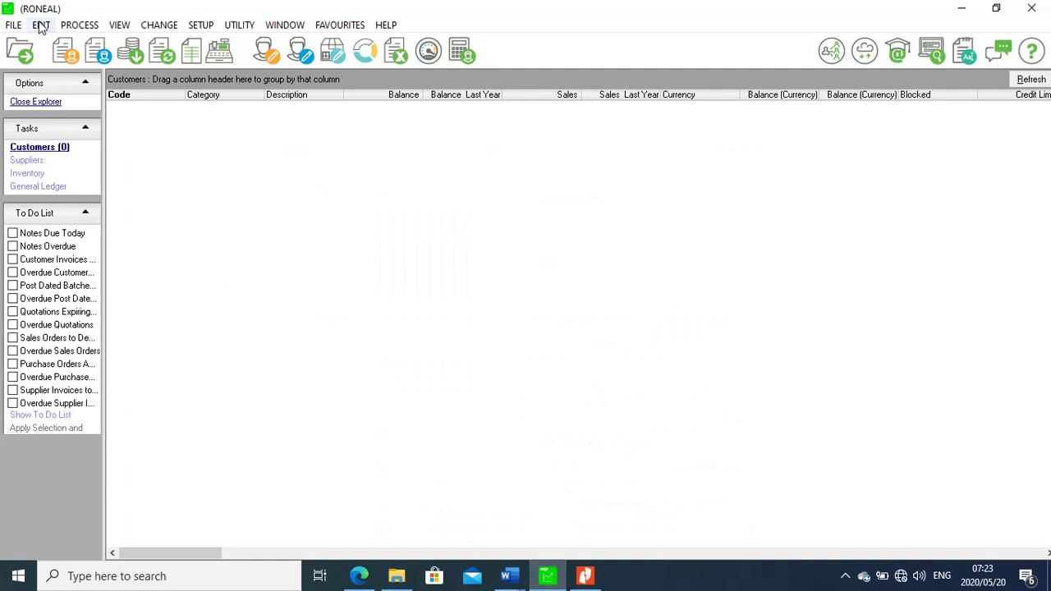
Open Edit Customer Accounts and save customer C001 with description @ the bay GV
click(40, 25)
mouse_move(71, 65)
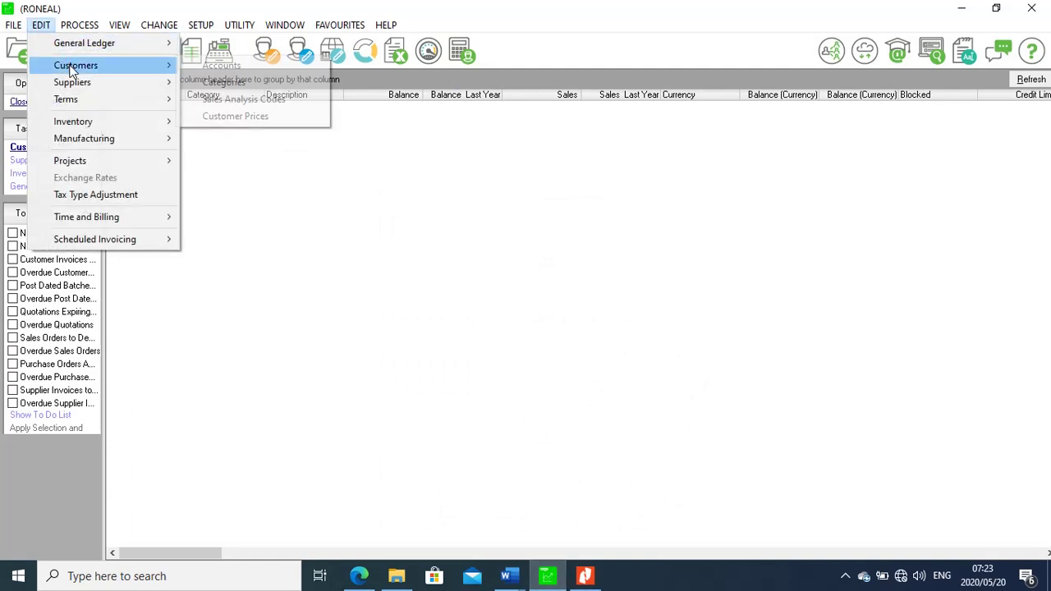
click(218, 67)
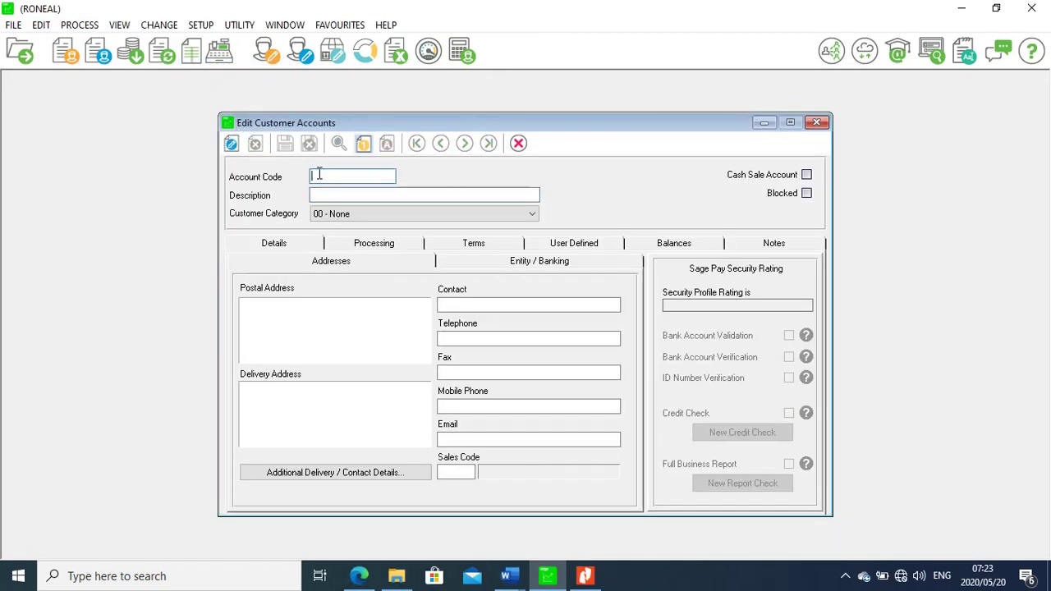
text(C001)
click(322, 194)
text(@)
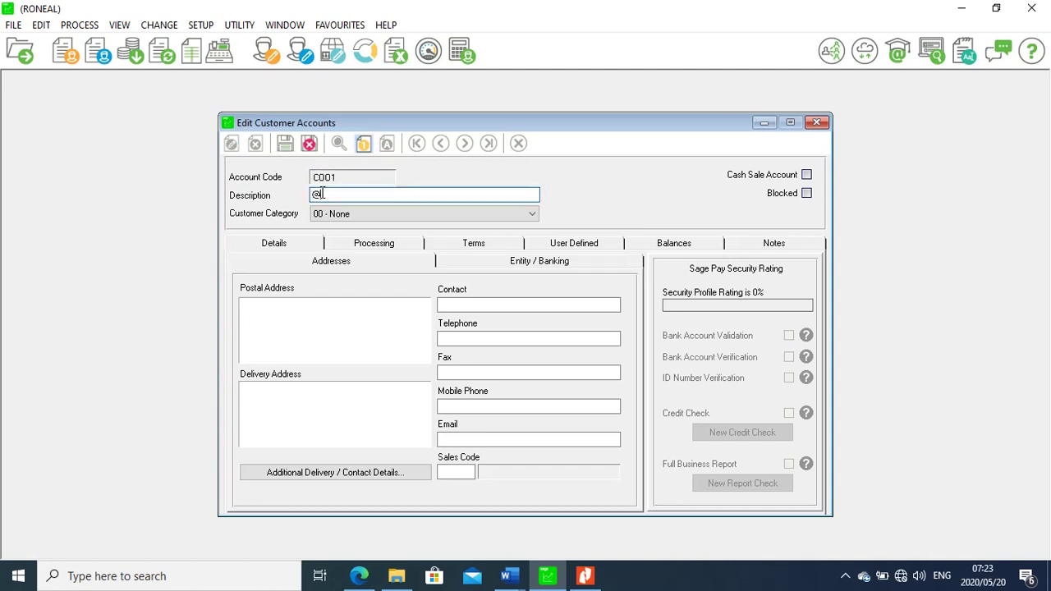
text( the bay GV)
click(285, 144)
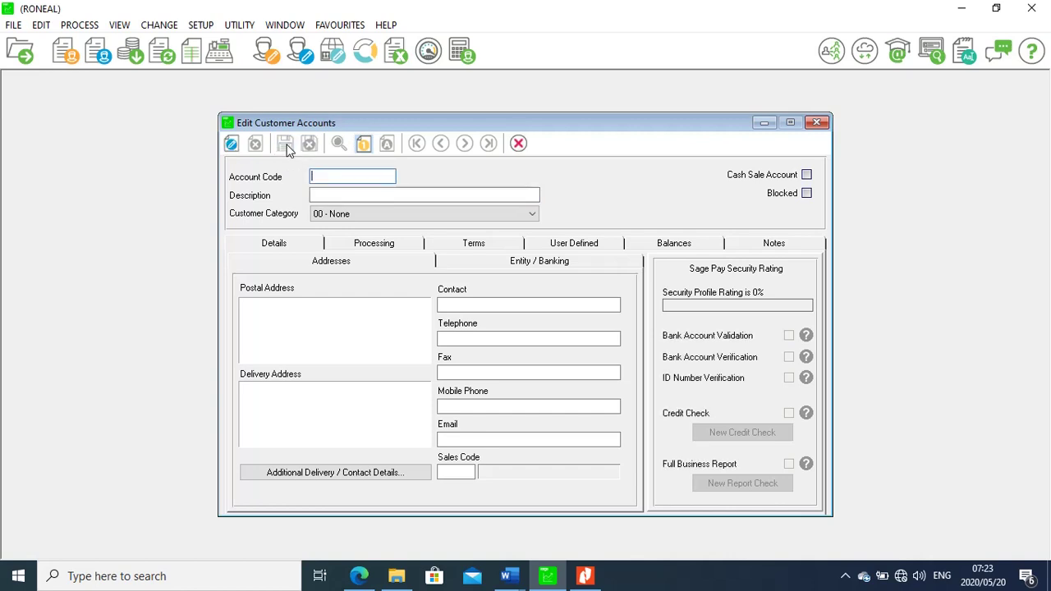
Add customer C002 with description Daisy Country Lodge and save it
text(C002)
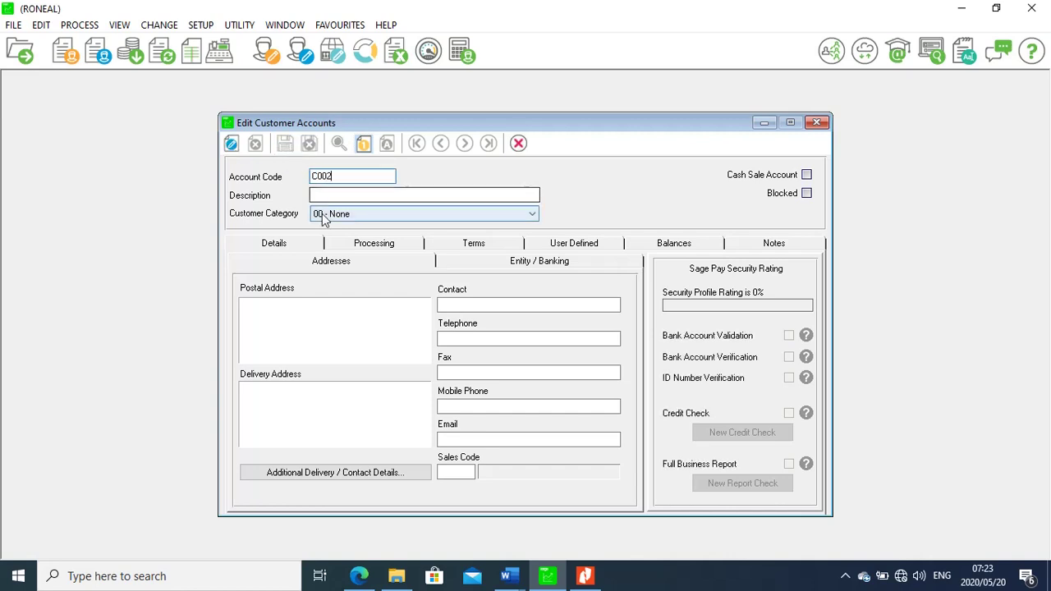
click(586, 576)
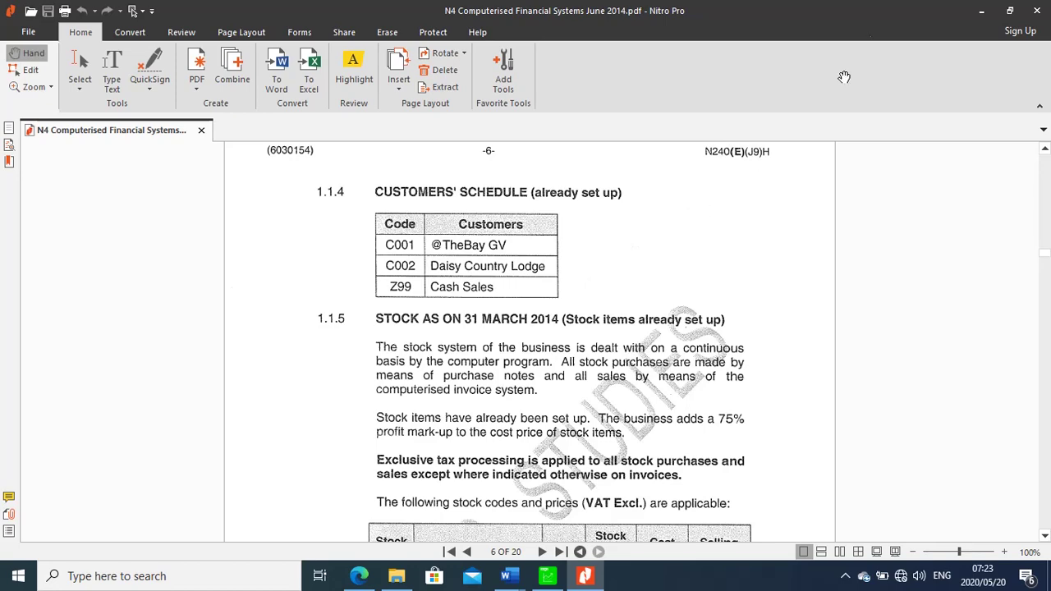
click(980, 11)
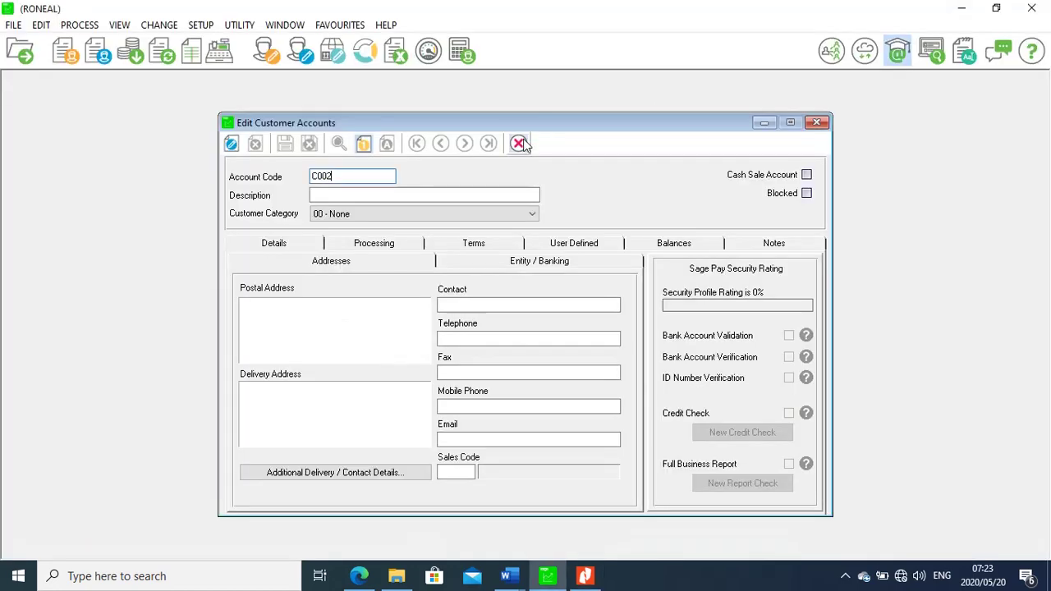
click(326, 193)
text(D)
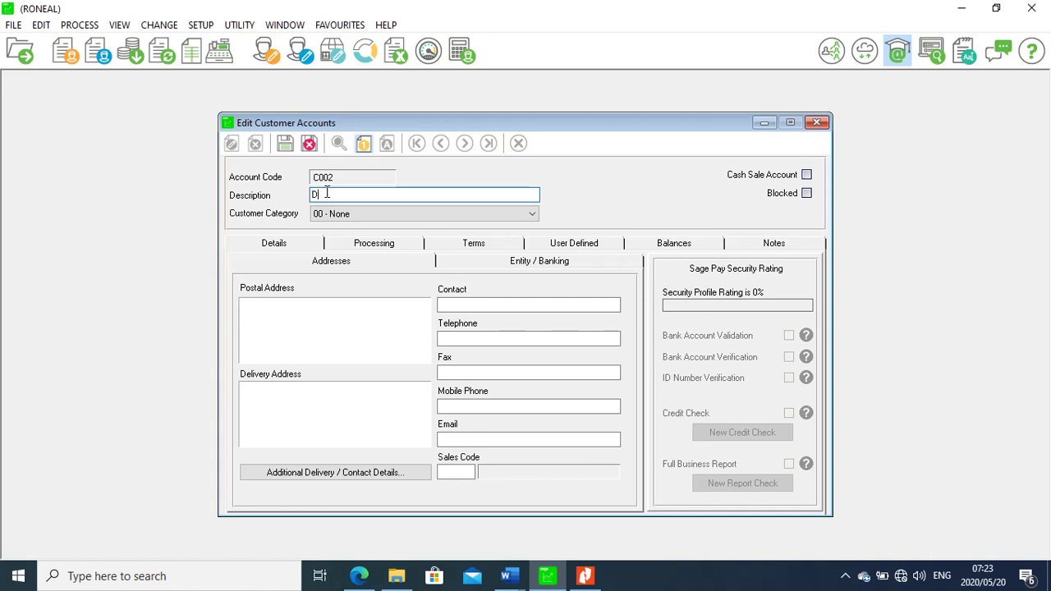
text(ais)
text(y )
text(count)
text(ry L)
text(oc)
text(ge)
click(285, 145)
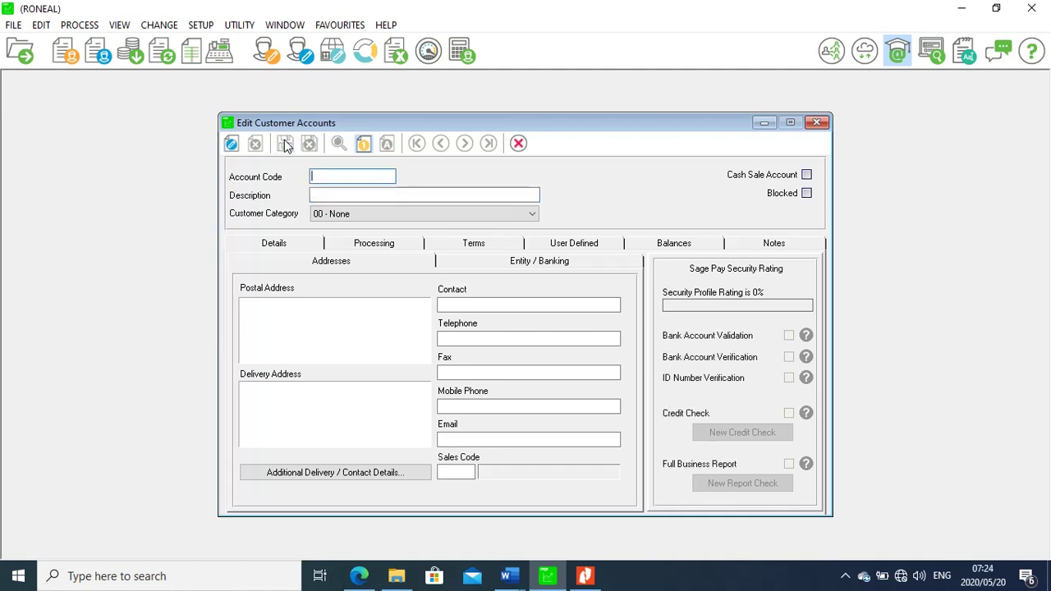
Save customer Z99 with description Cash Sales, then close the customer editor
text(Z99)
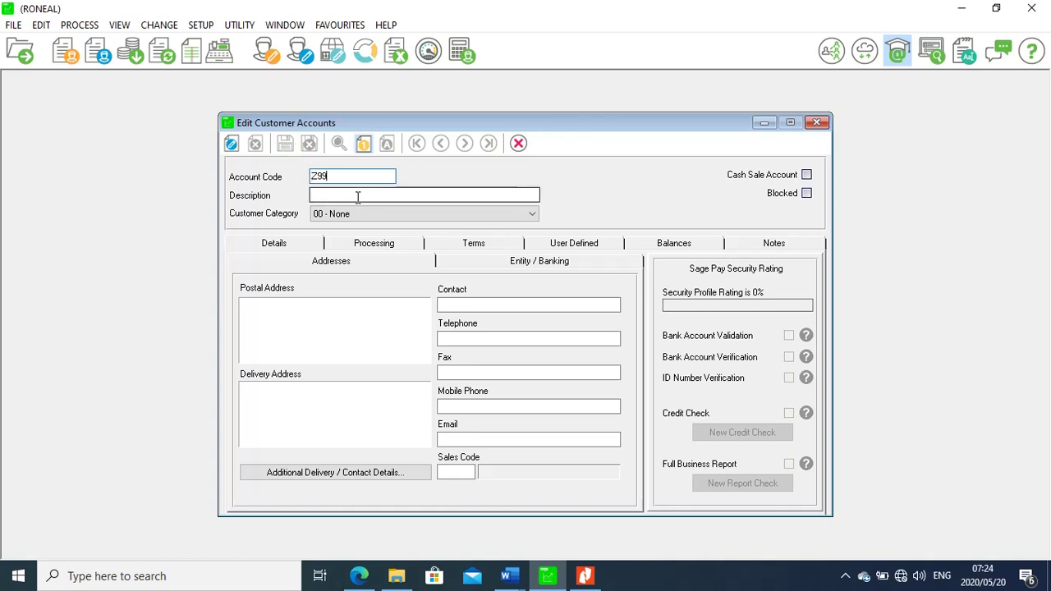
click(357, 196)
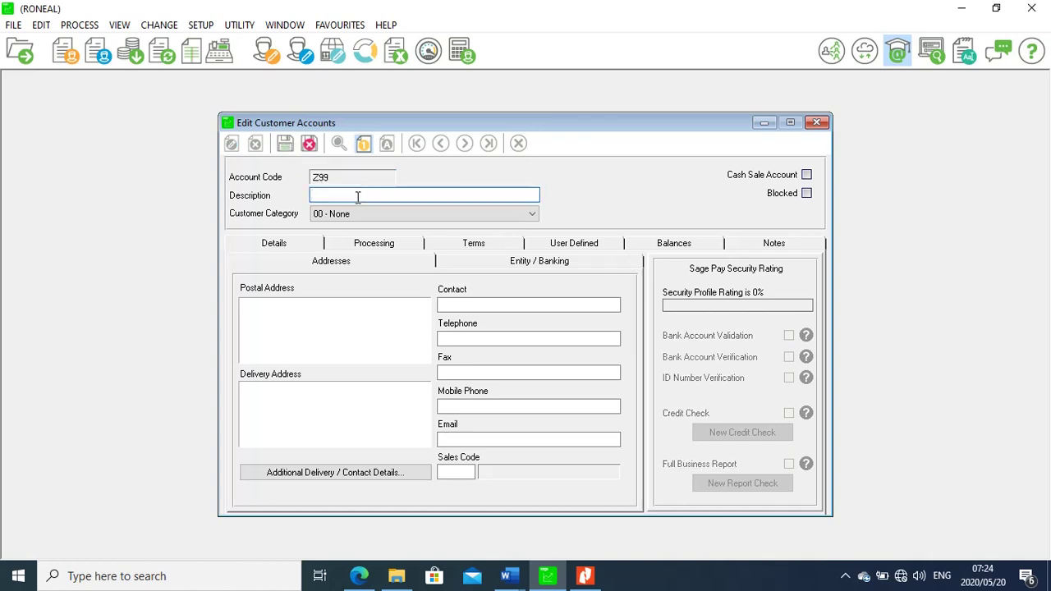
text(Cash Sales)
click(288, 144)
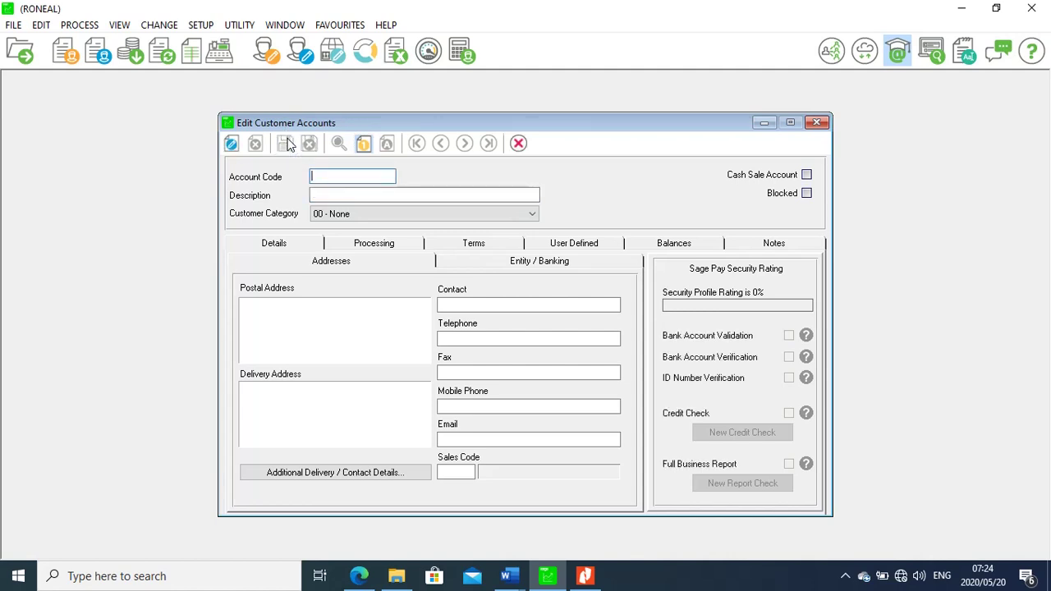
click(818, 122)
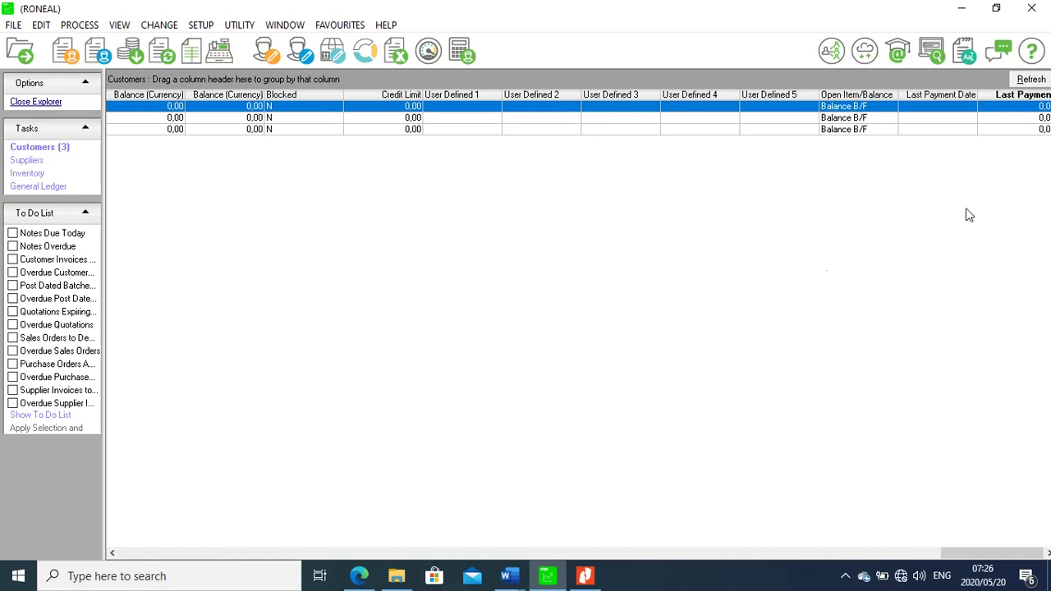
click(588, 574)
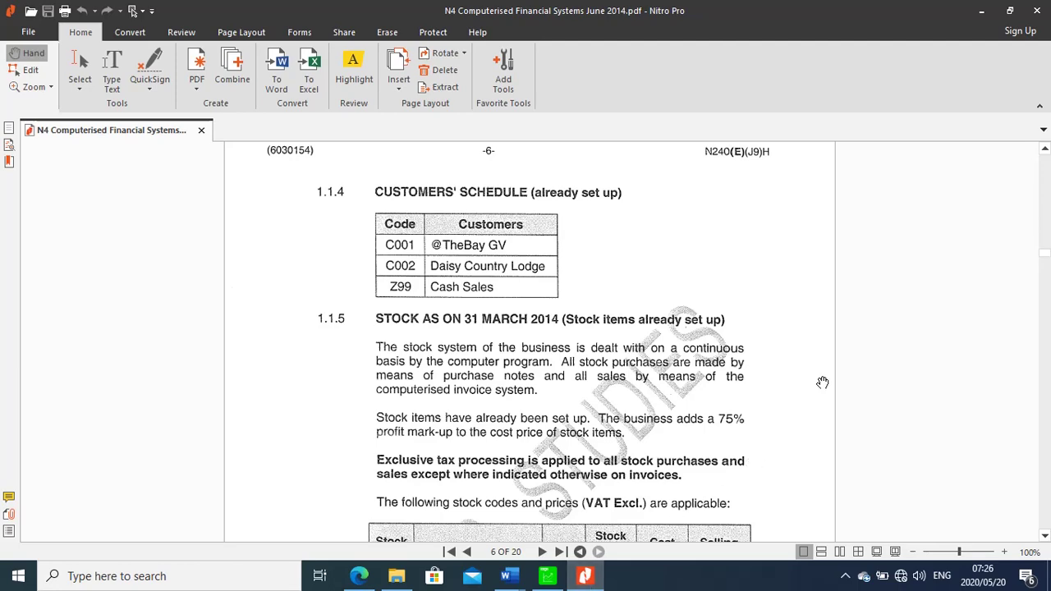
click(1044, 535)
click(1044, 538)
click(1044, 538)
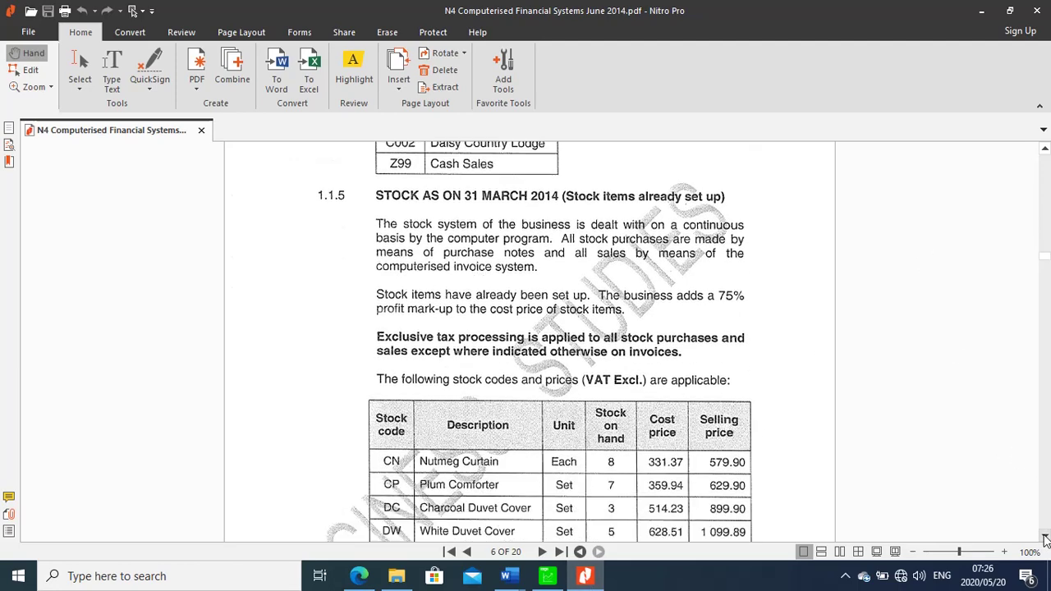
click(1044, 538)
click(1044, 538)
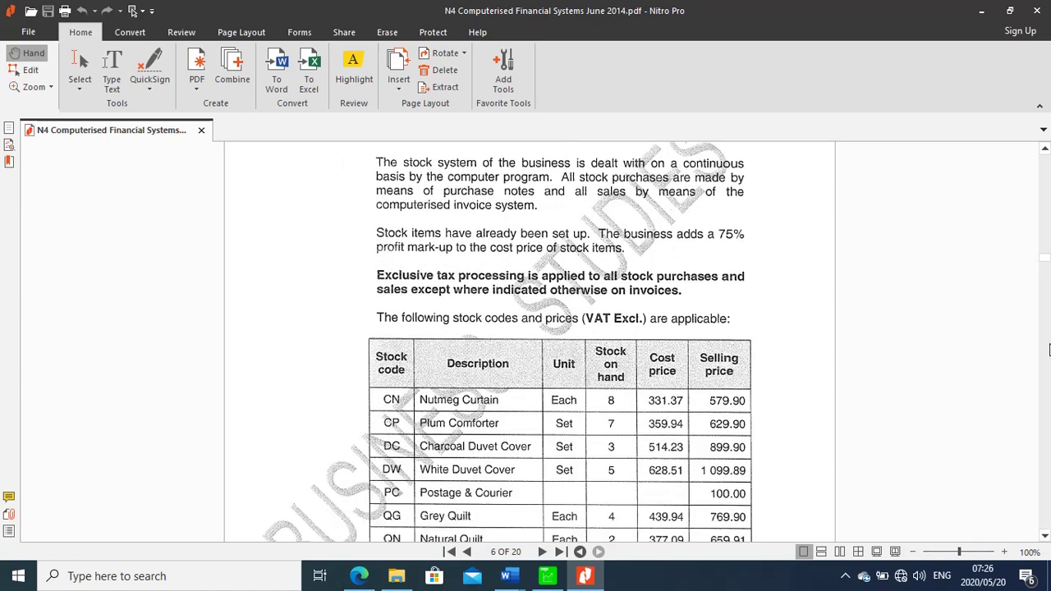
click(1045, 151)
click(1045, 150)
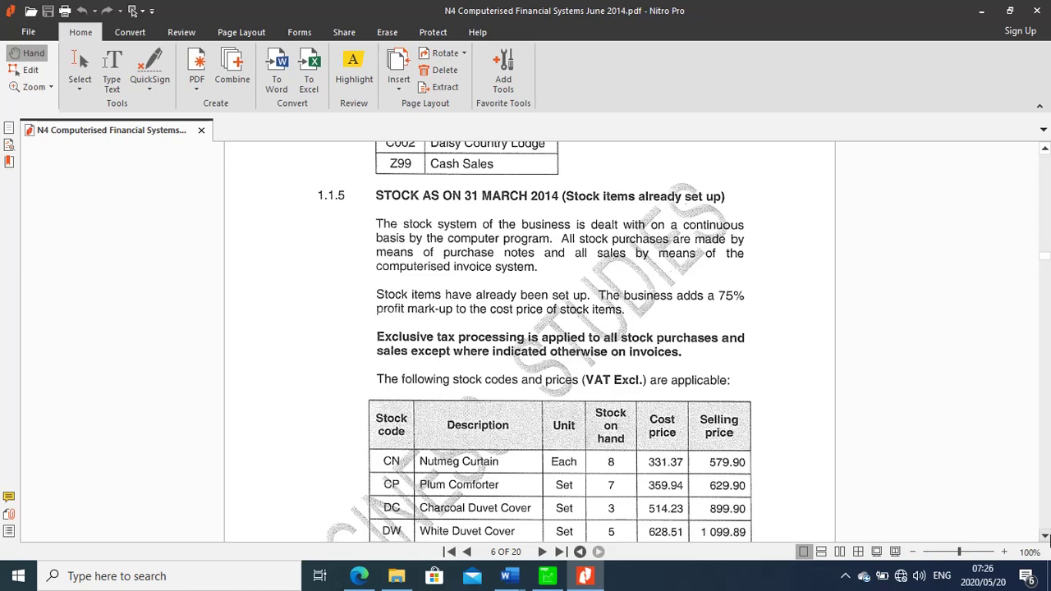
click(1047, 536)
click(1047, 536)
click(1046, 536)
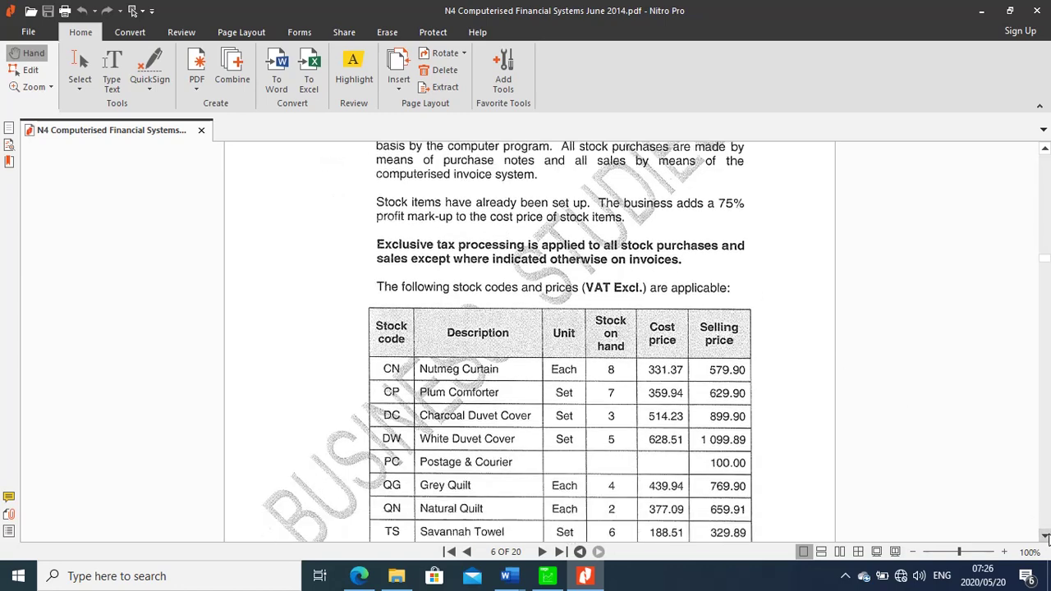
click(1046, 536)
click(1046, 536)
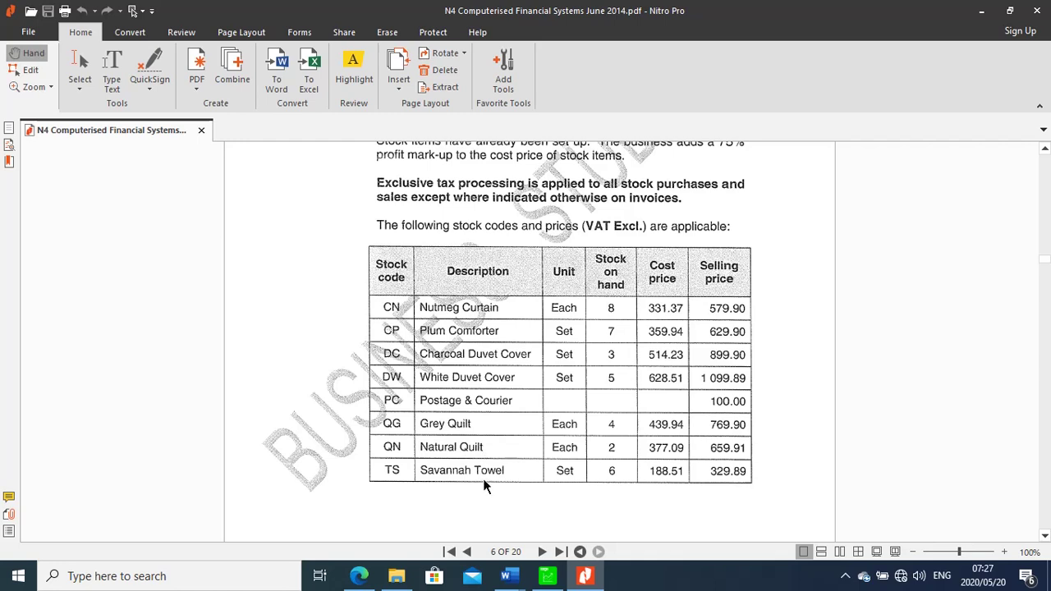
click(548, 578)
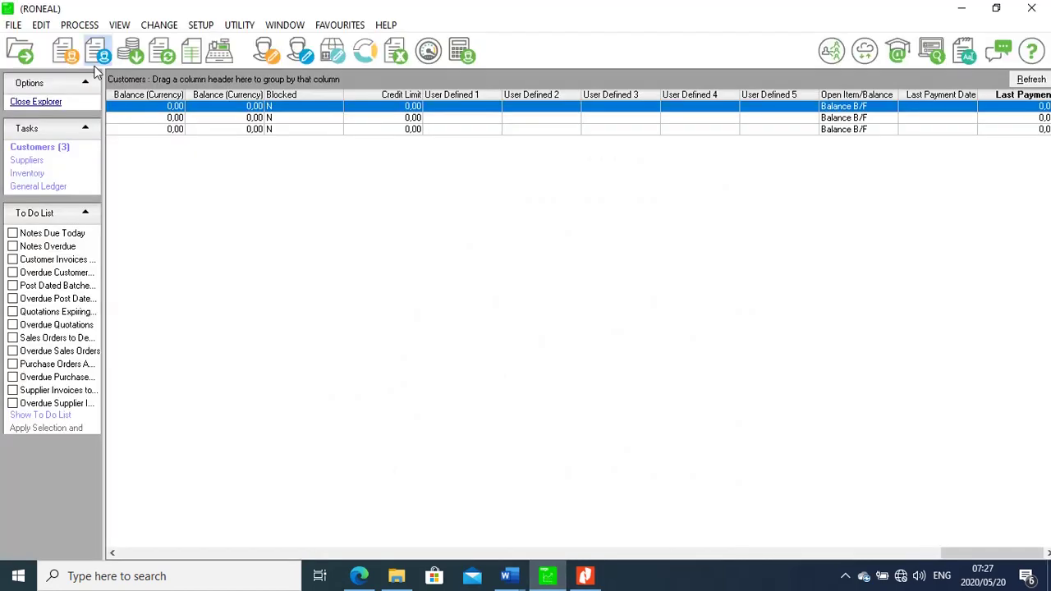
Open Edit > Inventory > Item File after checking the exam's stock item table
click(43, 27)
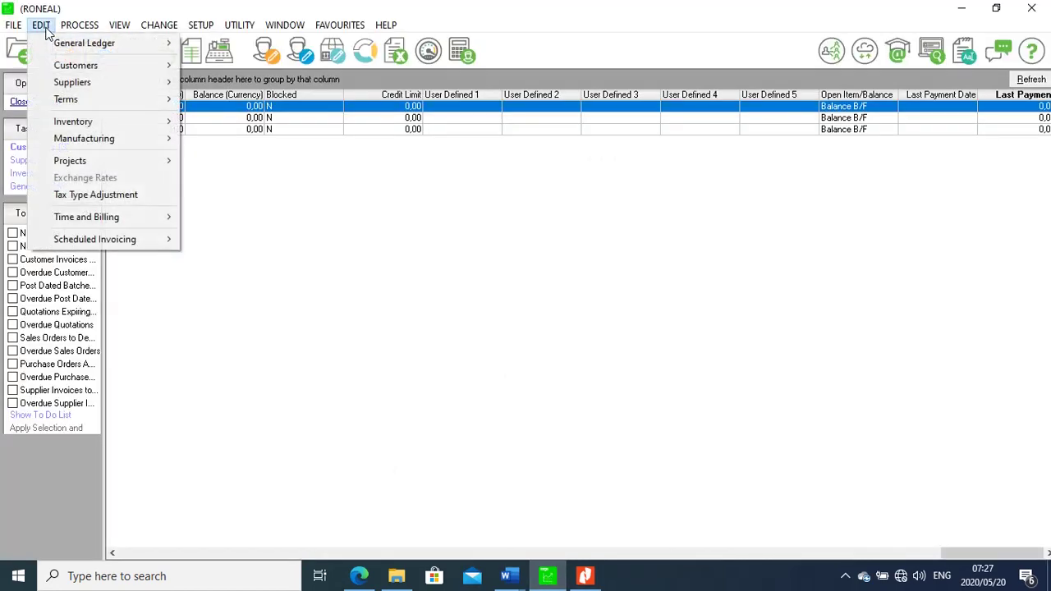
mouse_move(105, 130)
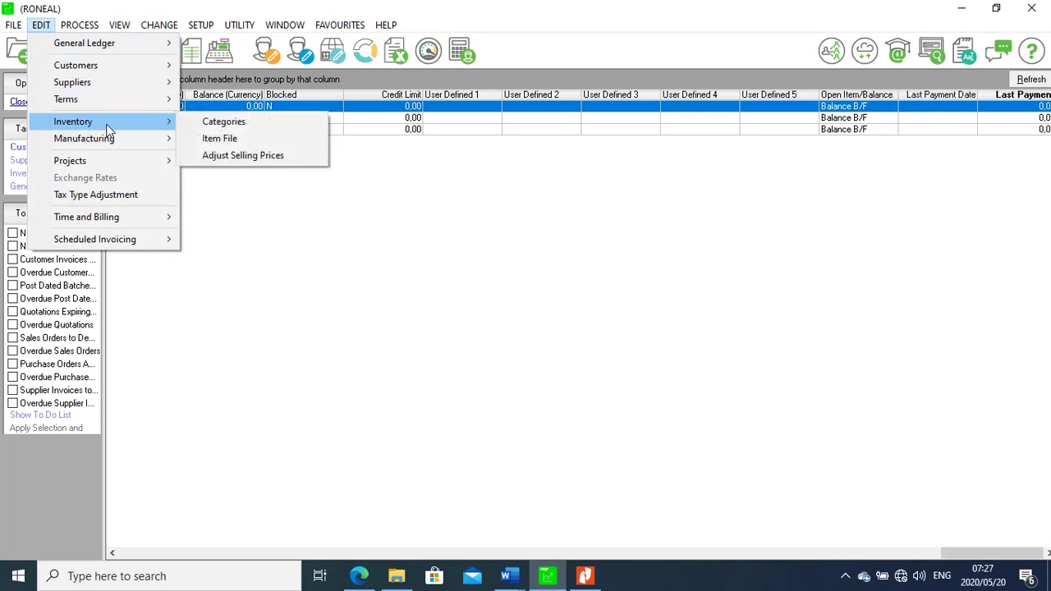
click(224, 139)
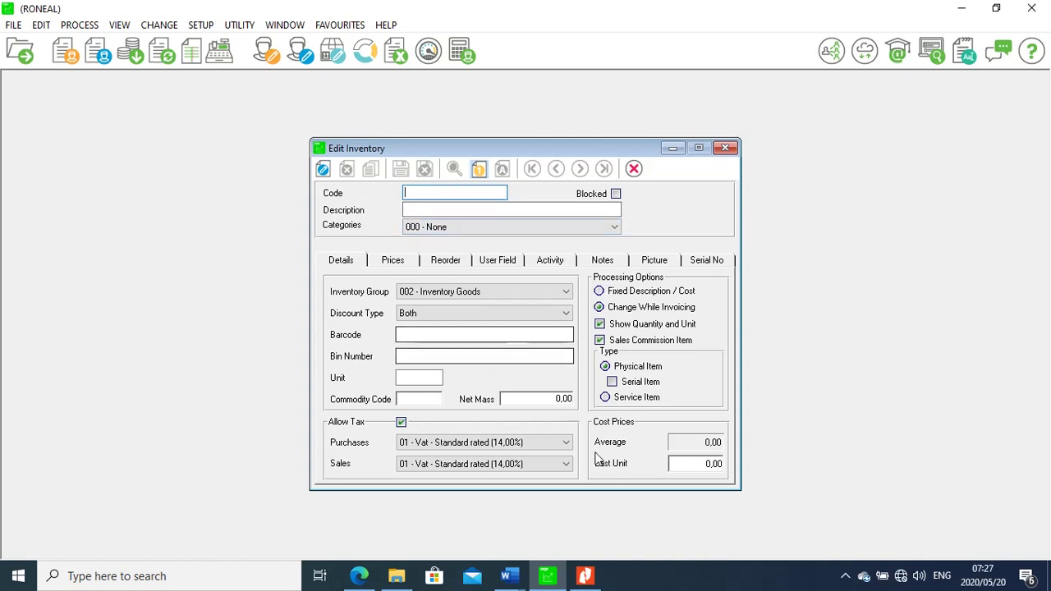
click(585, 576)
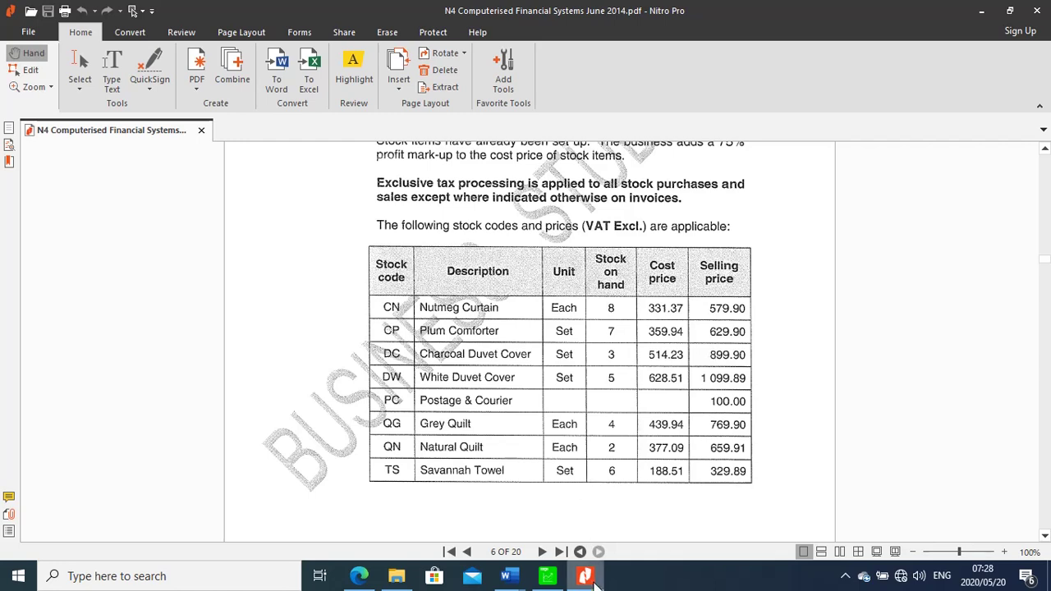
mouse_move(549, 581)
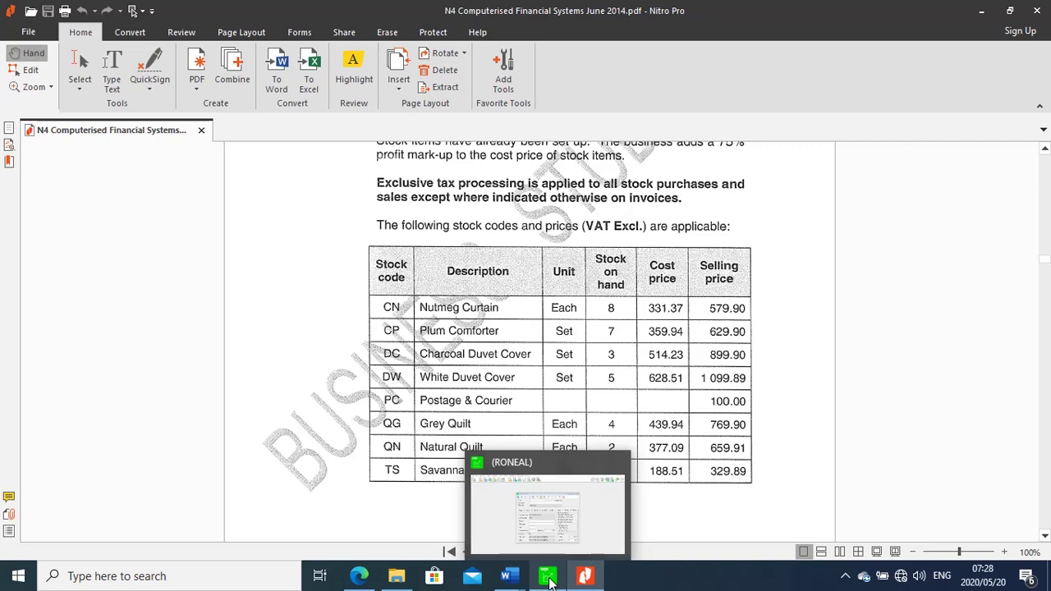
click(548, 579)
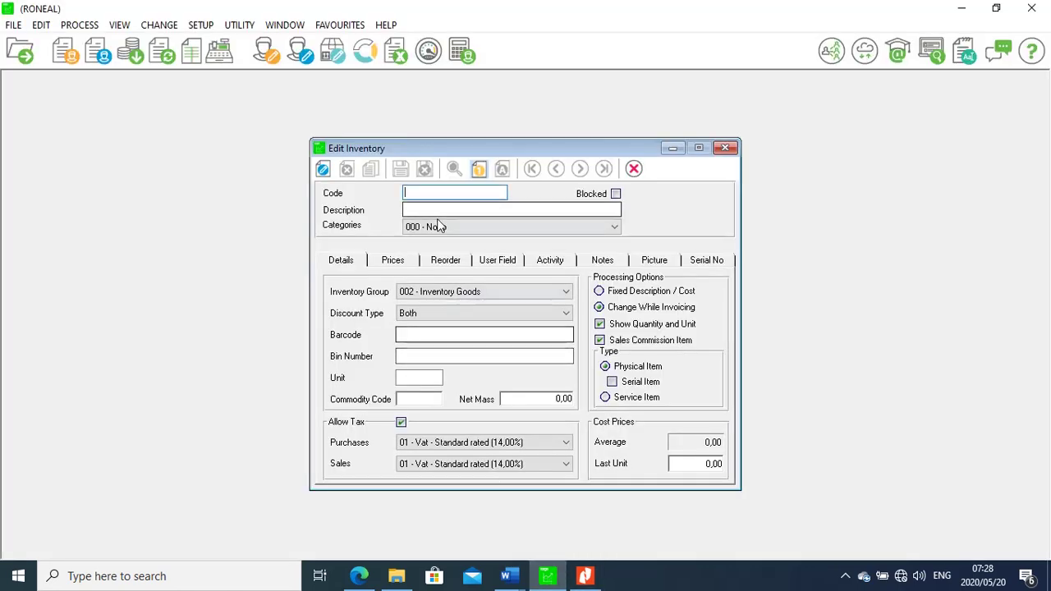
Enter stock code CN with the description 'Numtmeg Curtains'
text(C)
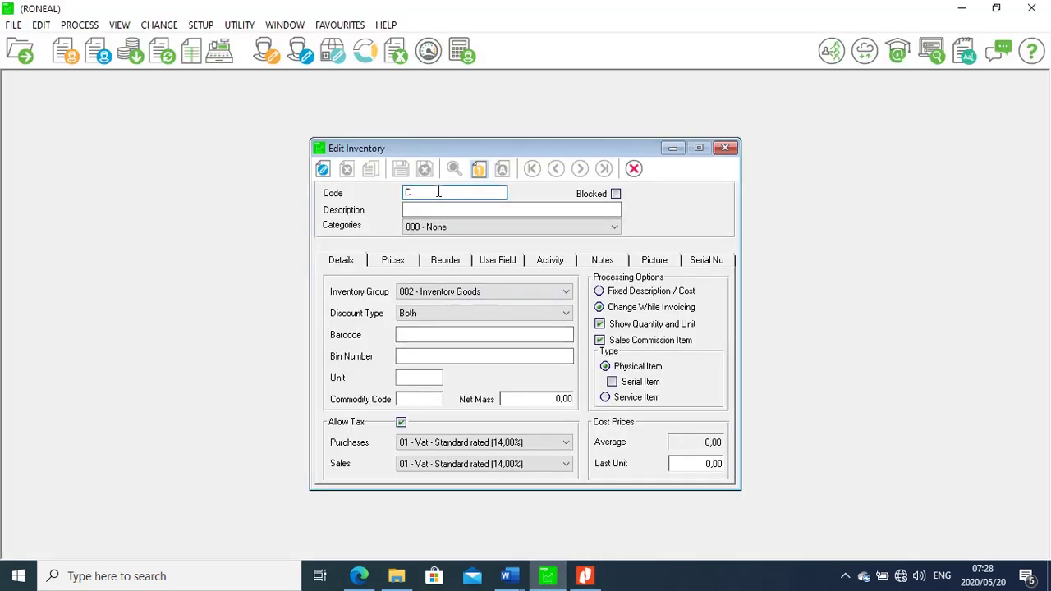
text(N)
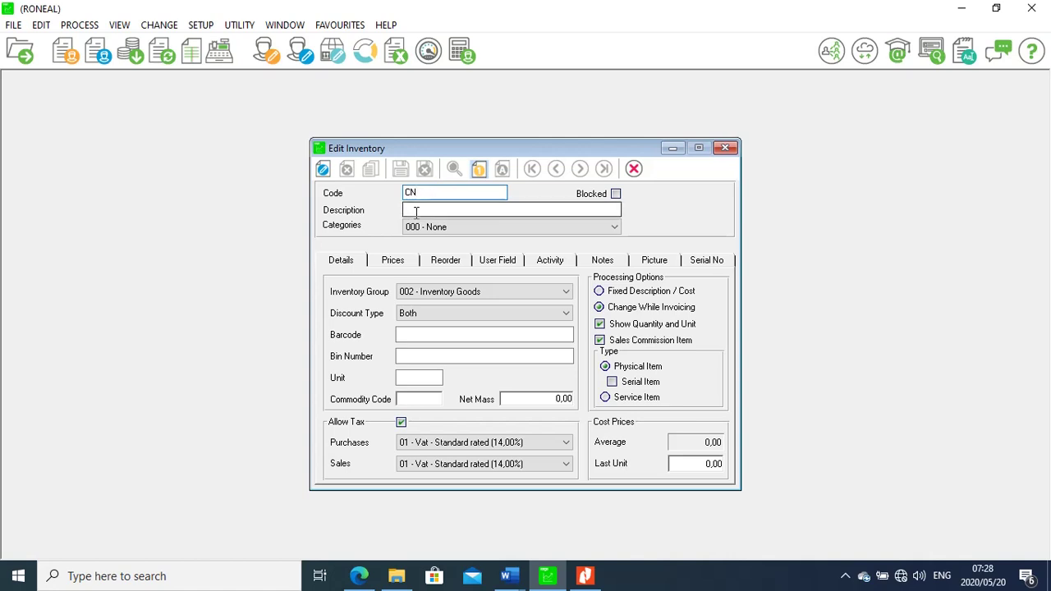
click(415, 213)
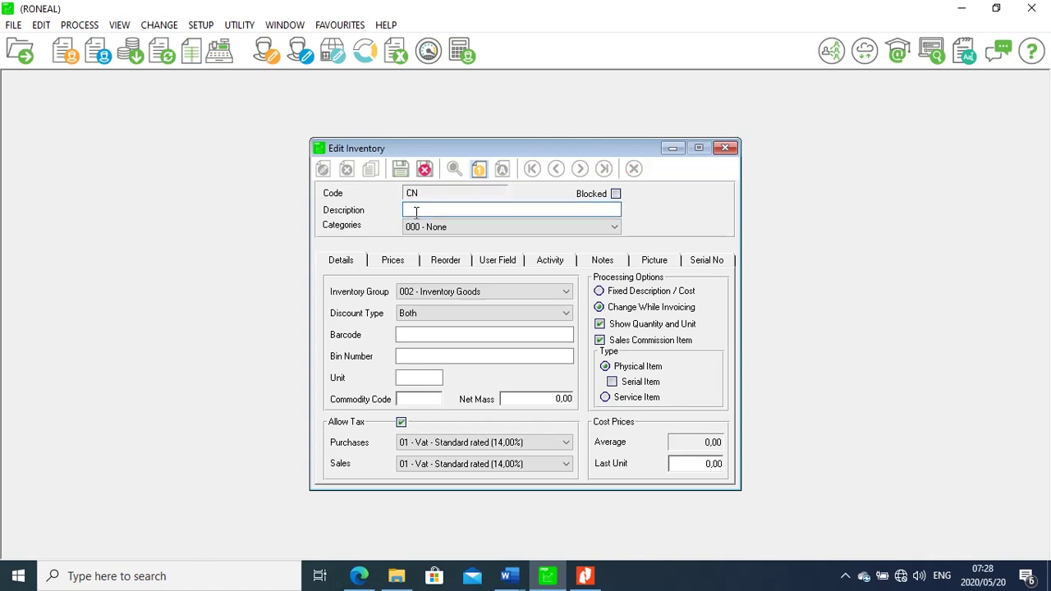
text(nu)
key(BackSpace)
key(BackSpace)
text(N)
text(um)
text(tmeg)
text( Curta)
text(ins)
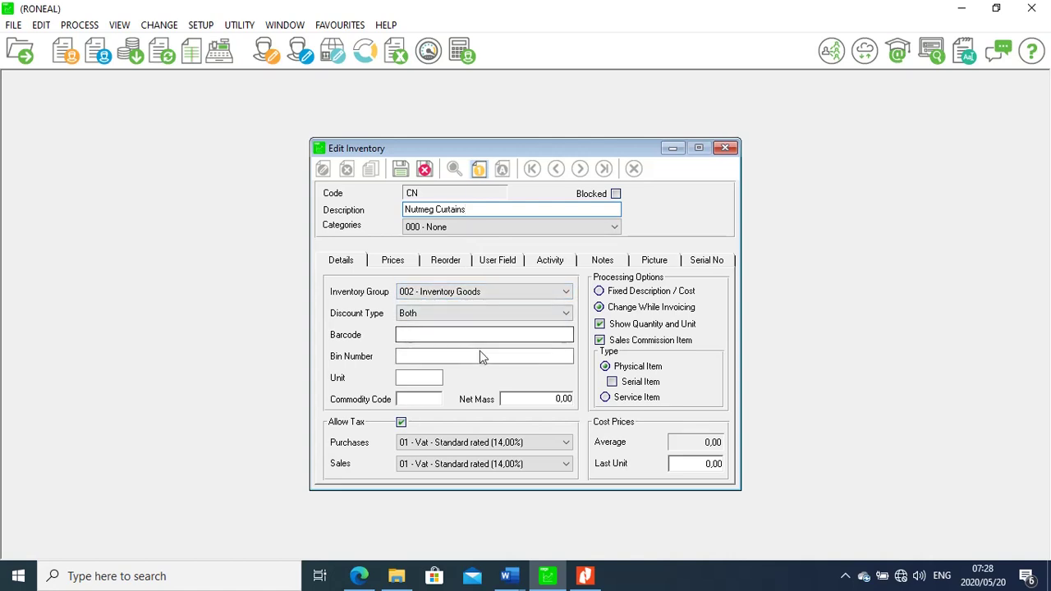
Set the item's unit to Each, checking it against the exam's stock table
click(420, 381)
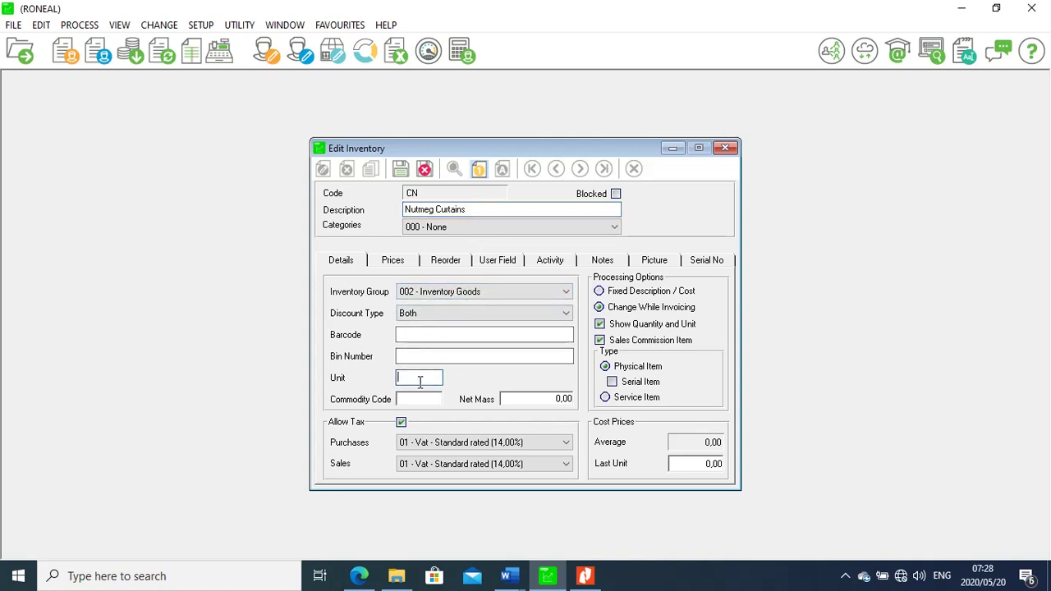
text(Each)
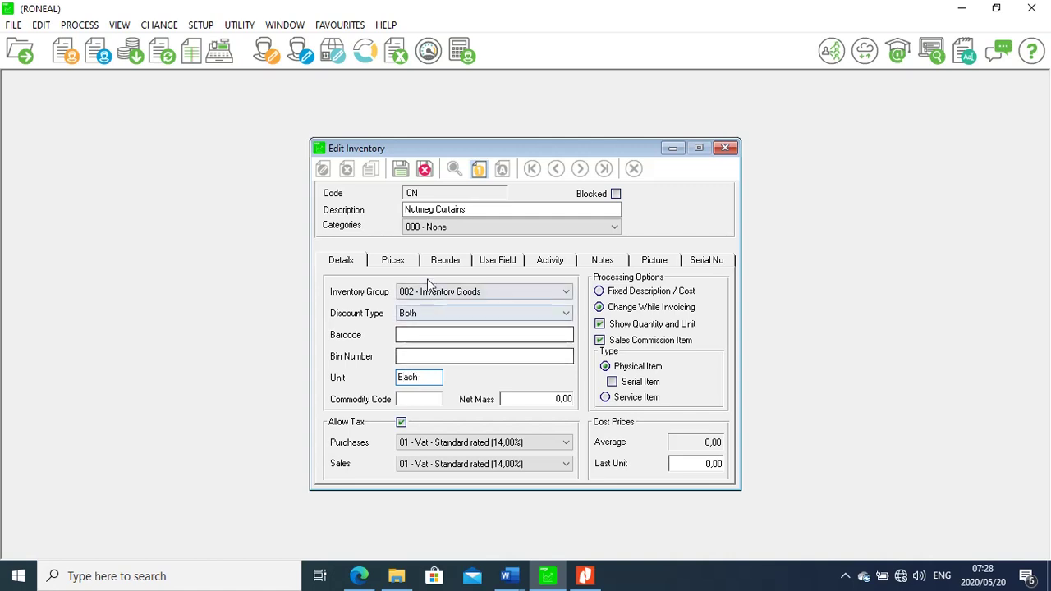
click(588, 577)
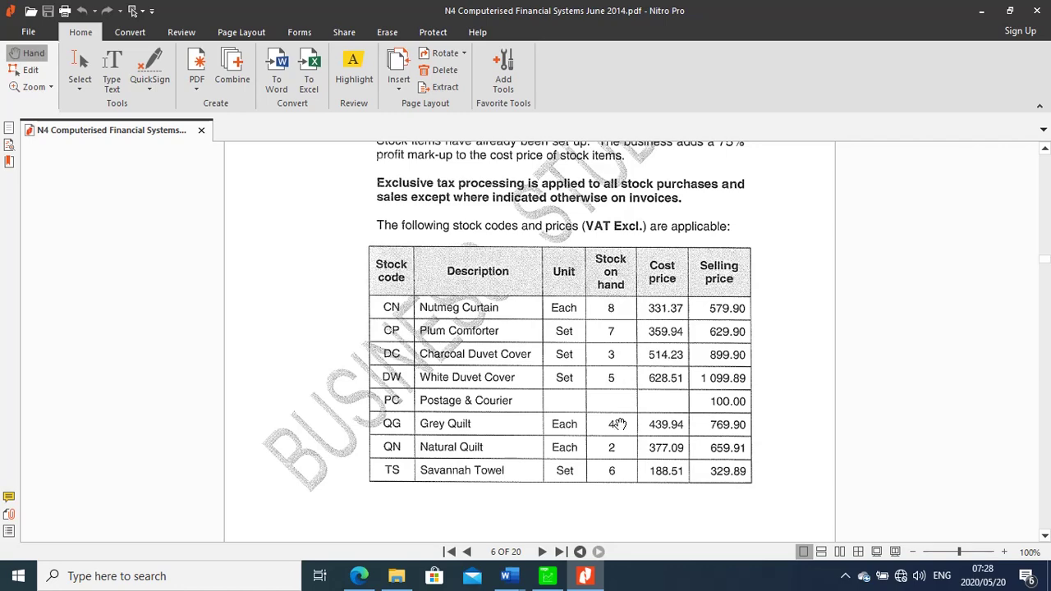
click(549, 577)
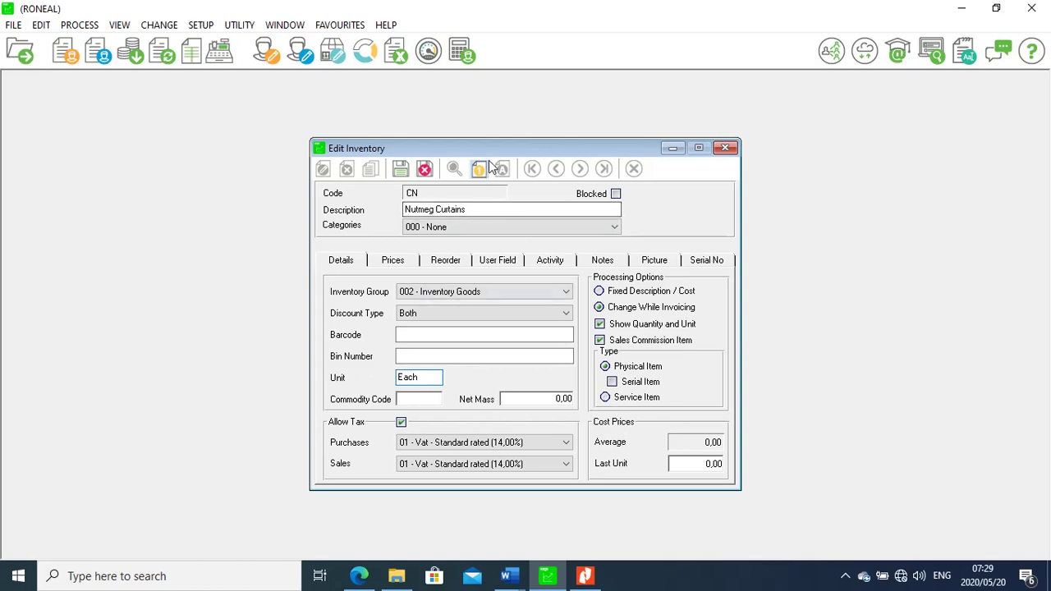
Enter 331,37 as the Nutmeg Curtains last unit cost, taken from the exam PDF
drag(486, 156, 228, 136)
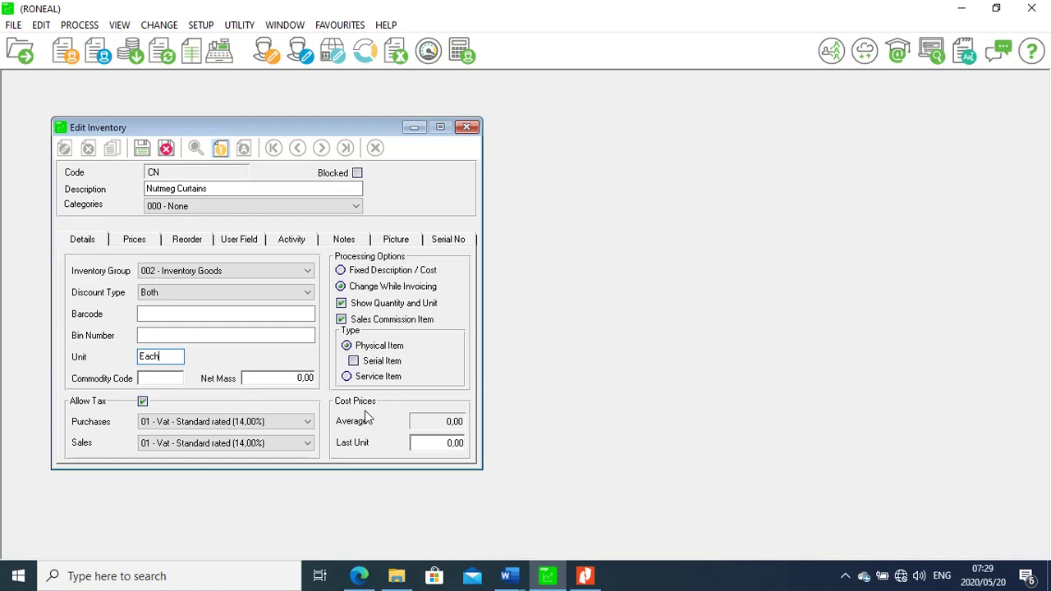
click(433, 444)
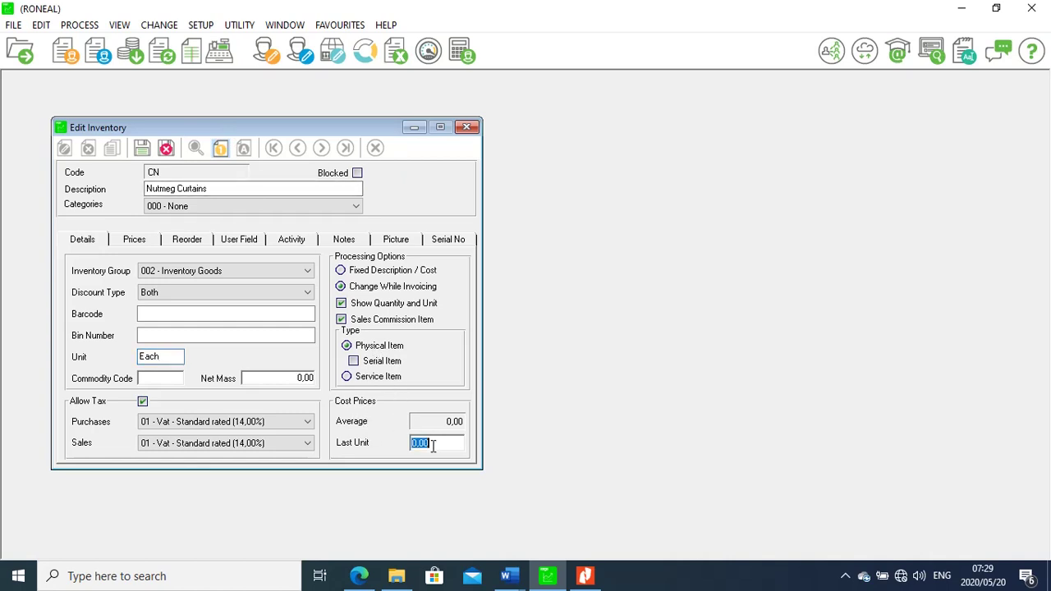
click(584, 577)
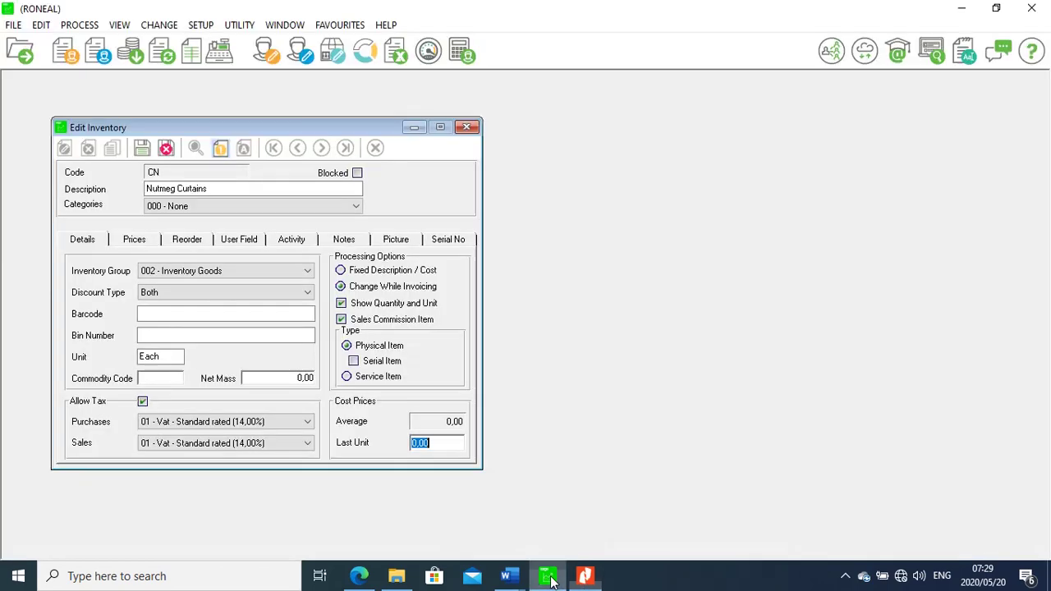
click(547, 577)
text(33)
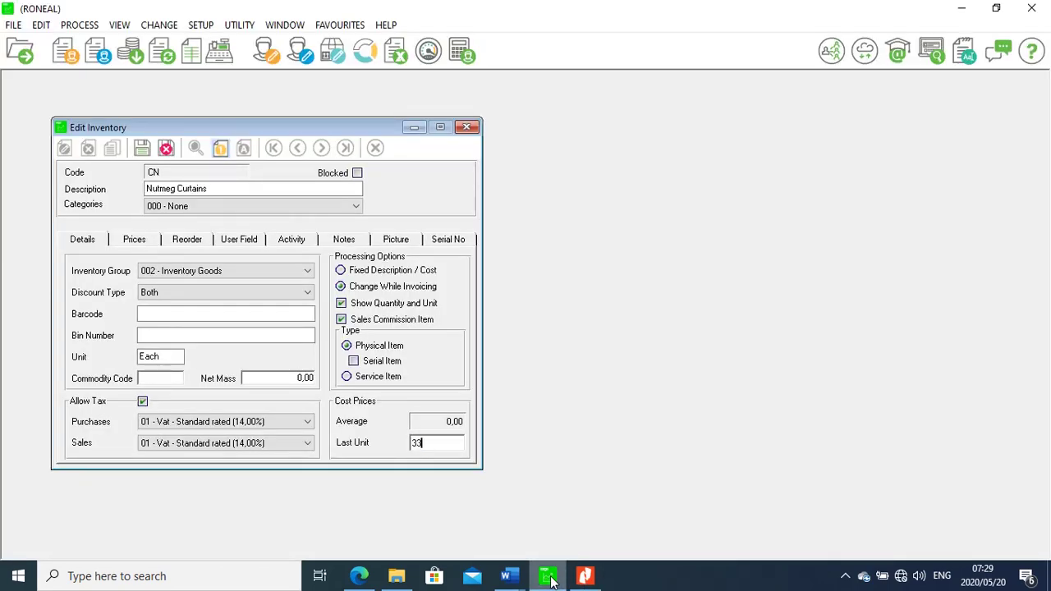
text(137)
key(Left)
key(Left)
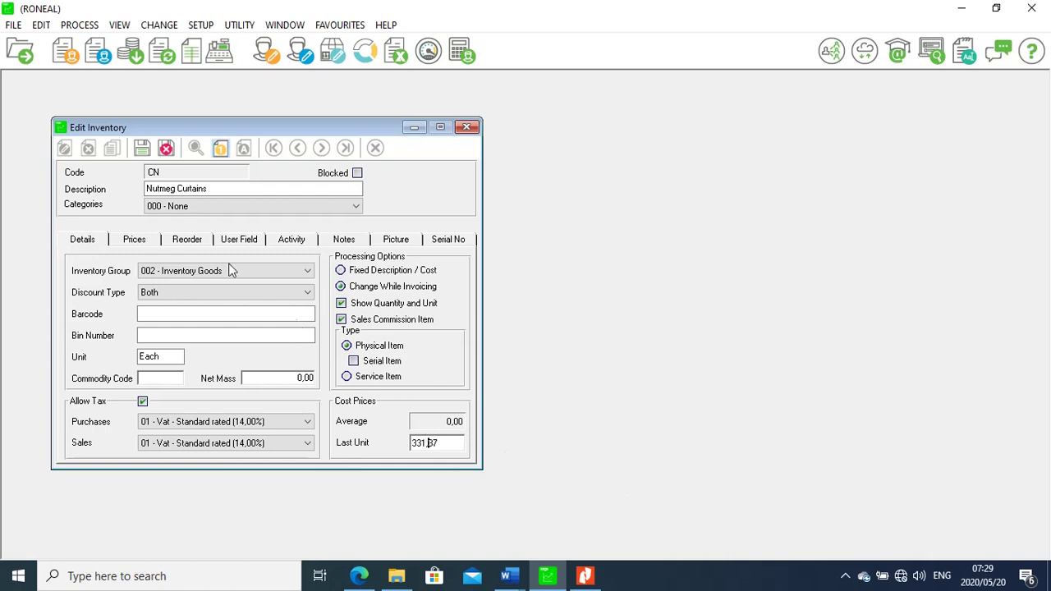
Give Price List 1 an exclusive selling price of 579,90 and save item CN
click(149, 239)
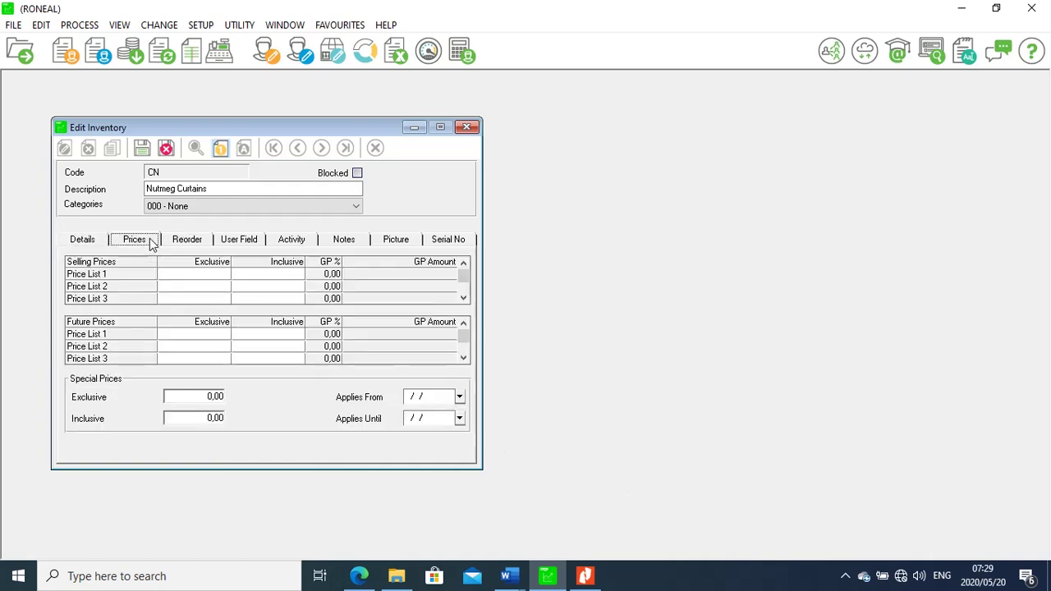
click(184, 275)
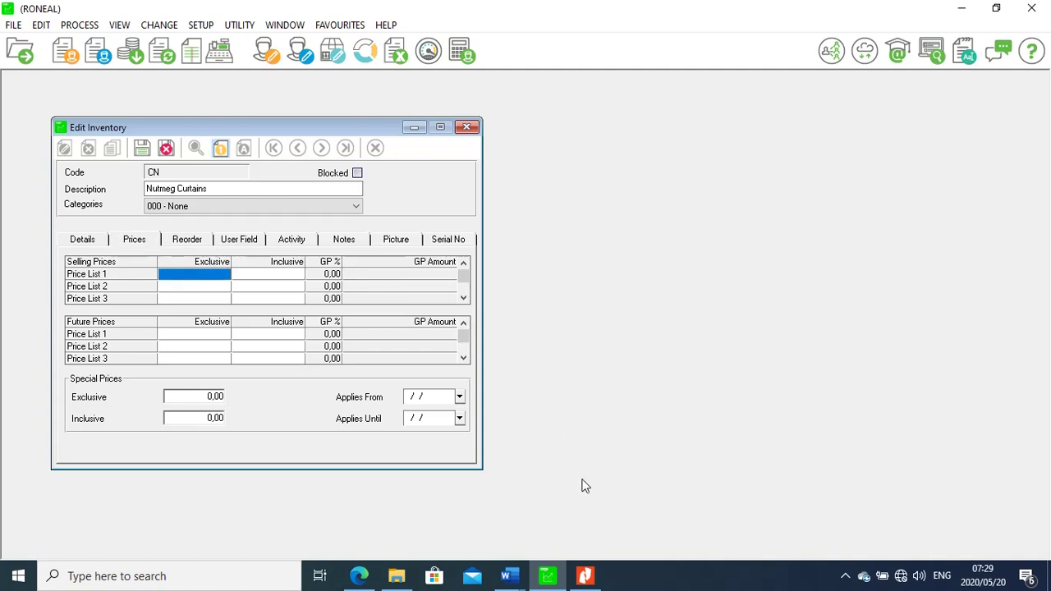
click(585, 577)
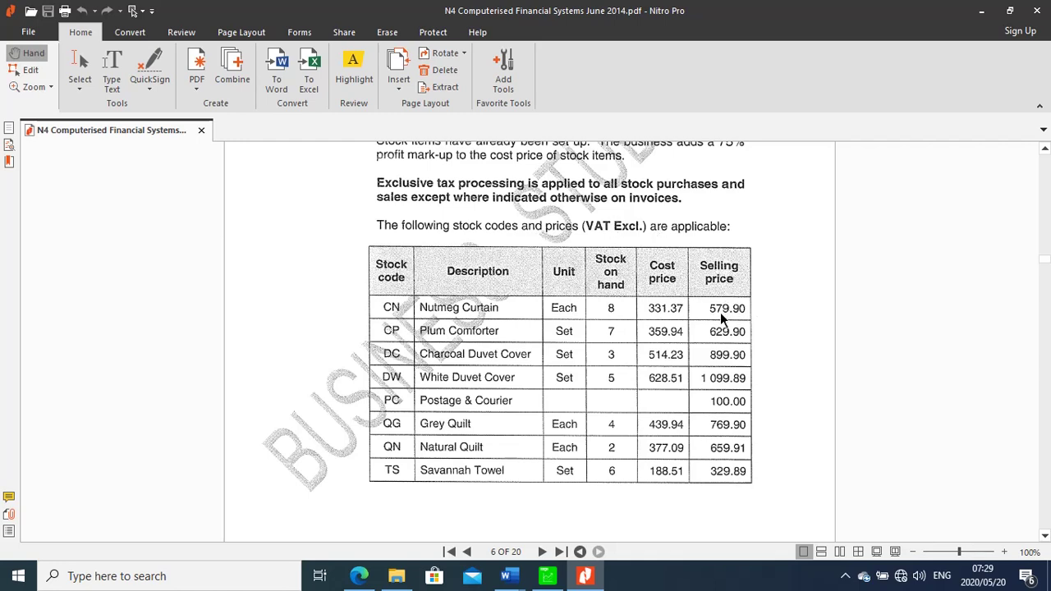
click(547, 576)
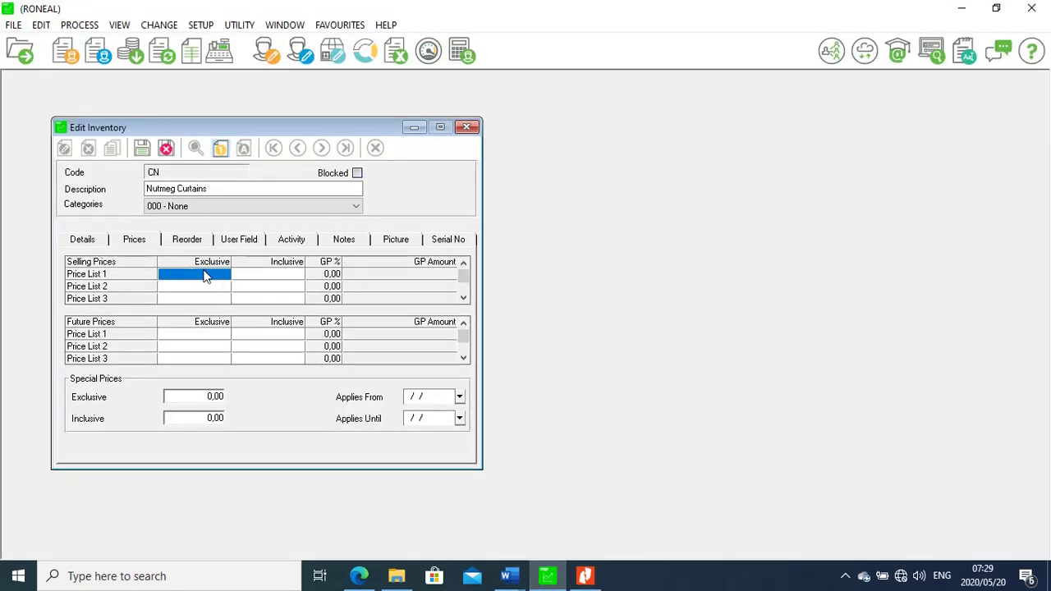
text(579)
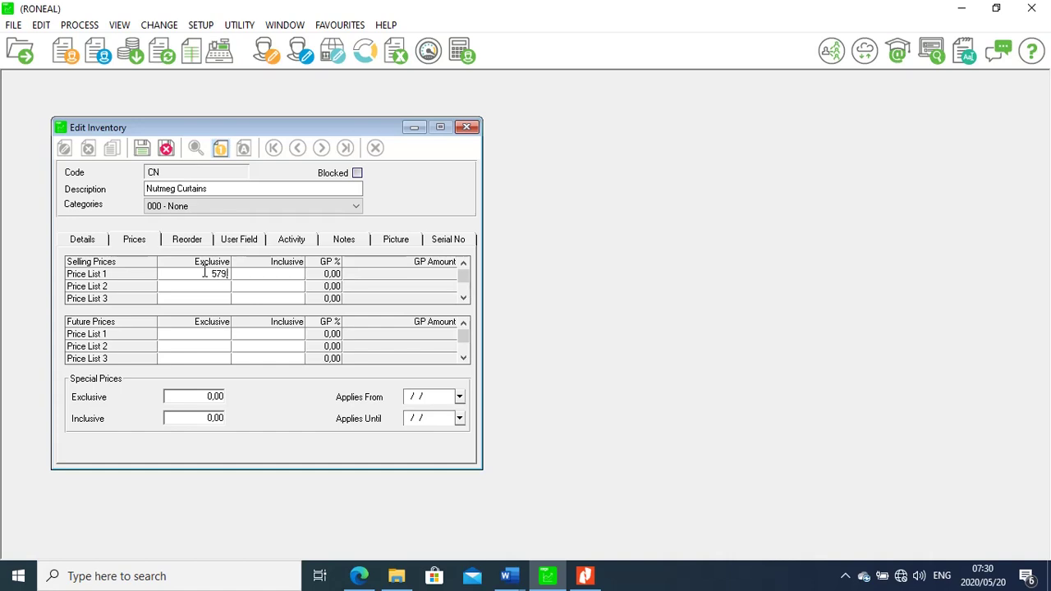
text(,90)
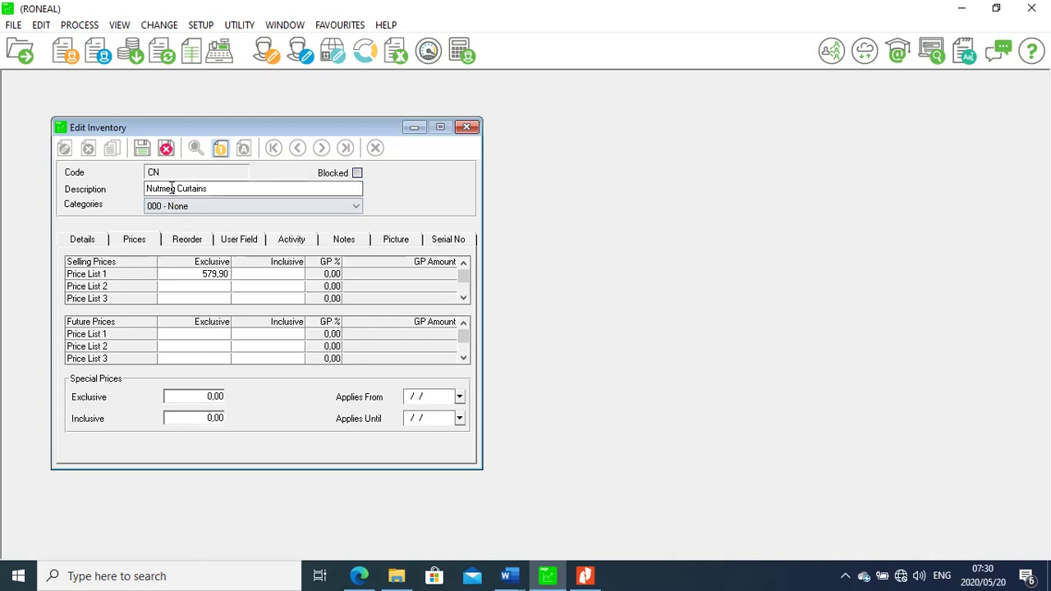
click(142, 149)
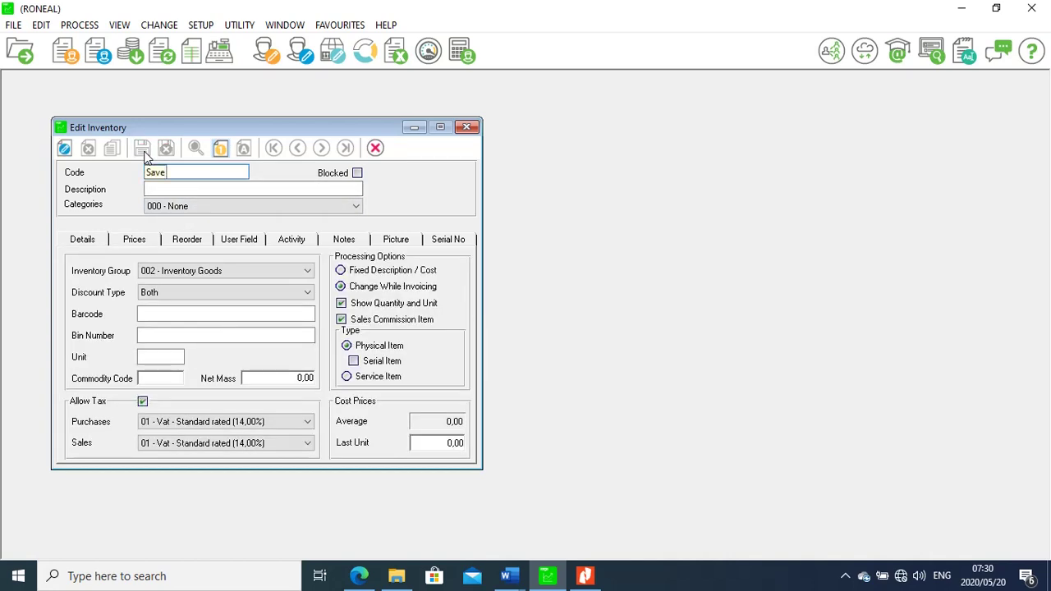
Start a new stock item with code CP and description 'plum comfoters'
drag(215, 126, 375, 127)
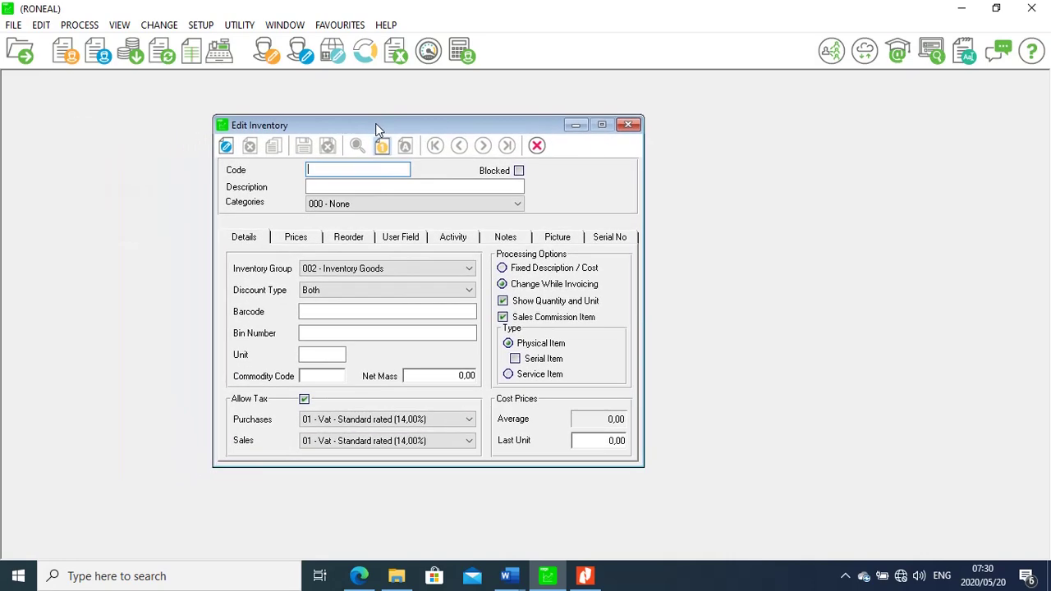
click(586, 578)
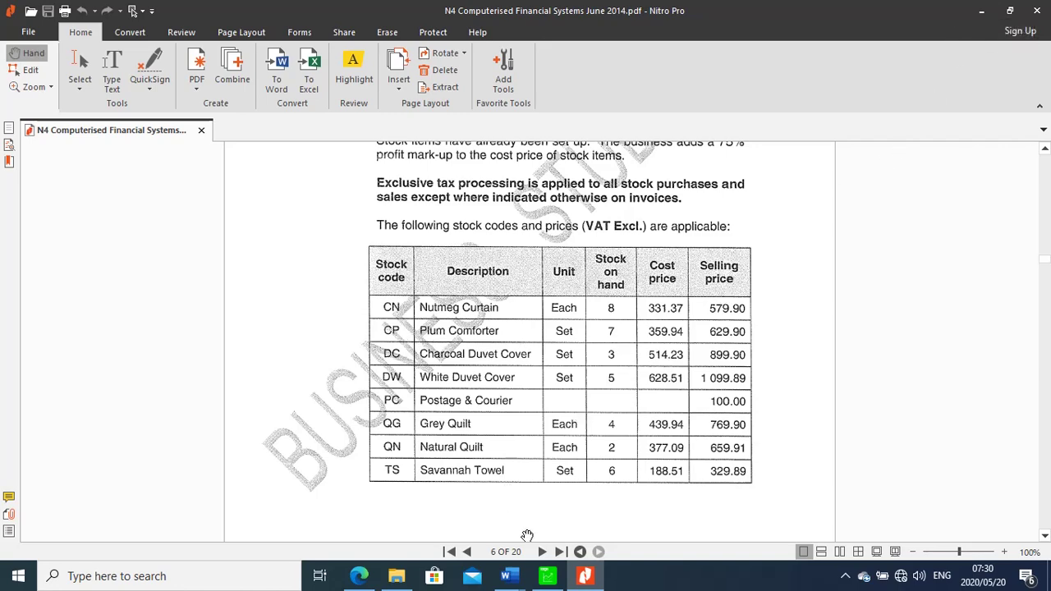
click(548, 578)
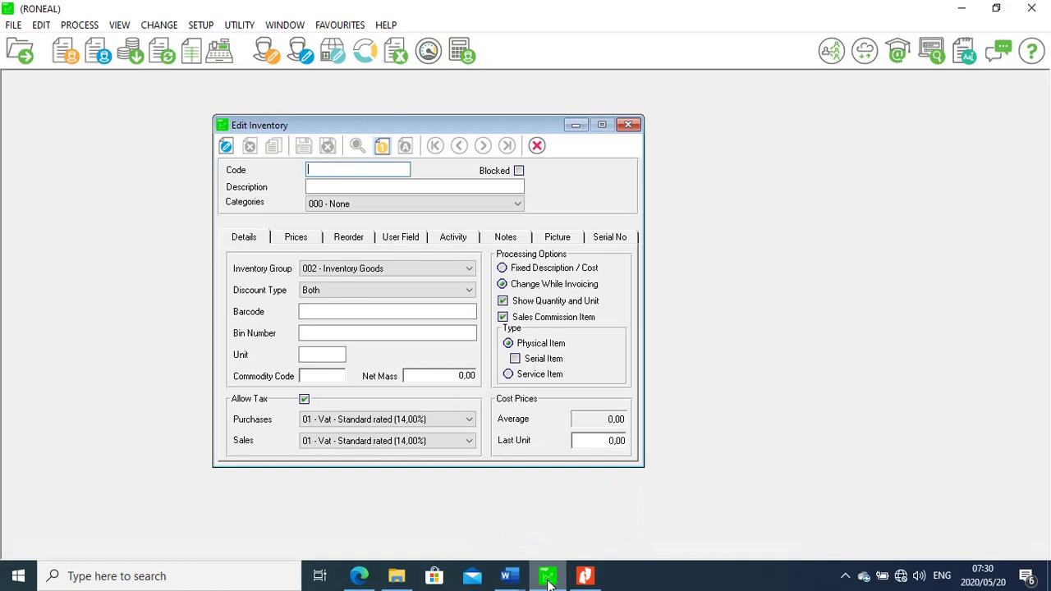
text(CP)
click(334, 186)
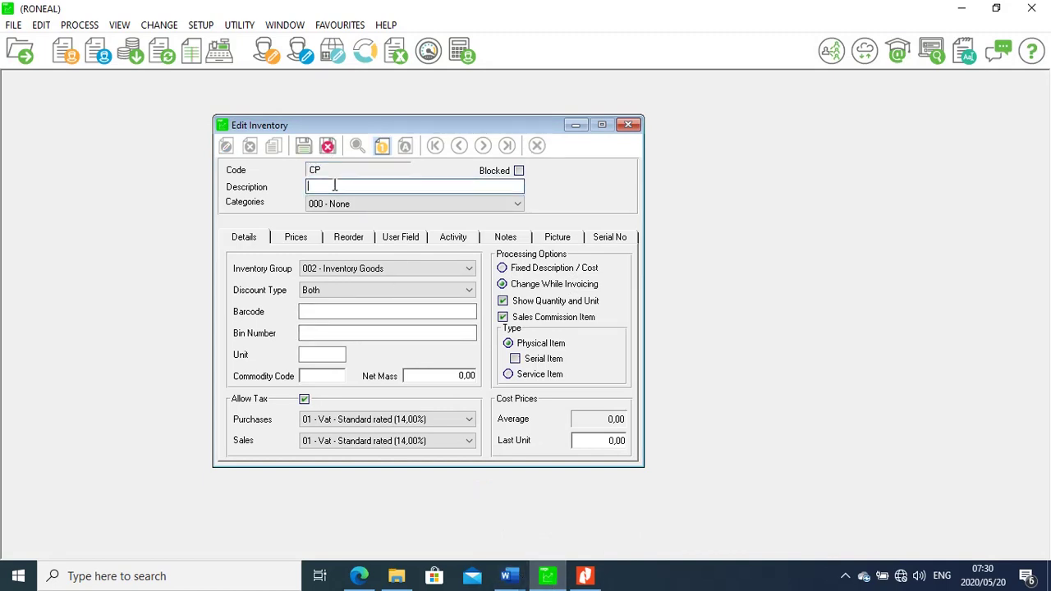
text(plum comfoters)
Set CP's unit to set and its last unit cost to 359,94
click(311, 357)
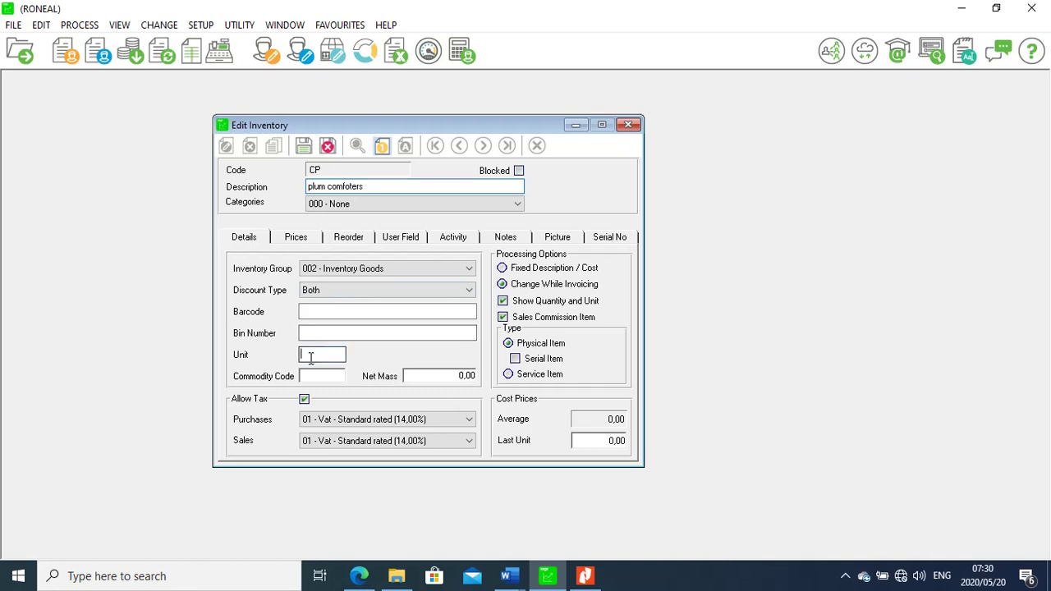
text(set)
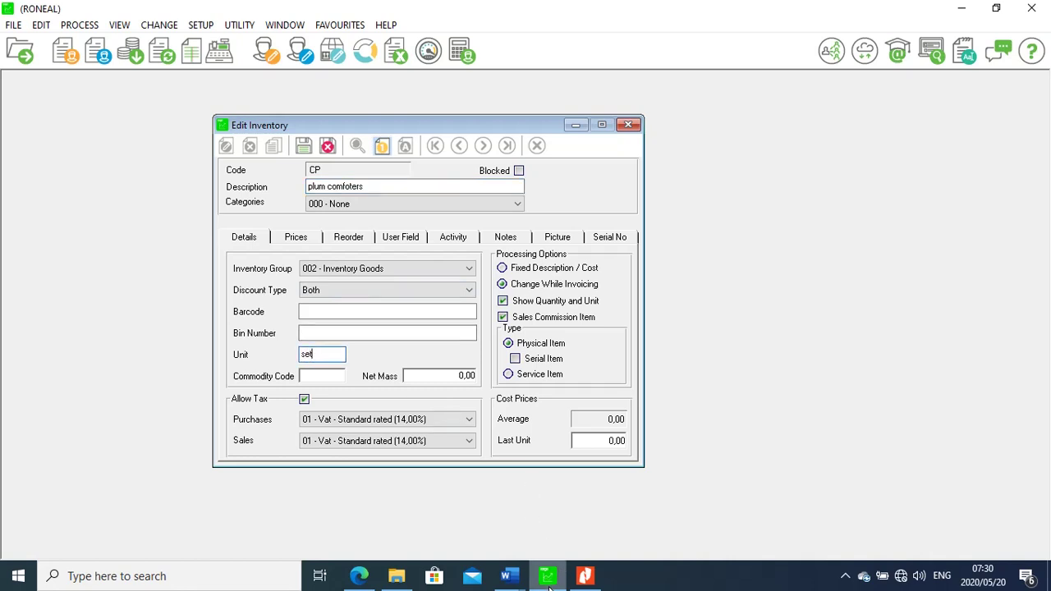
click(584, 577)
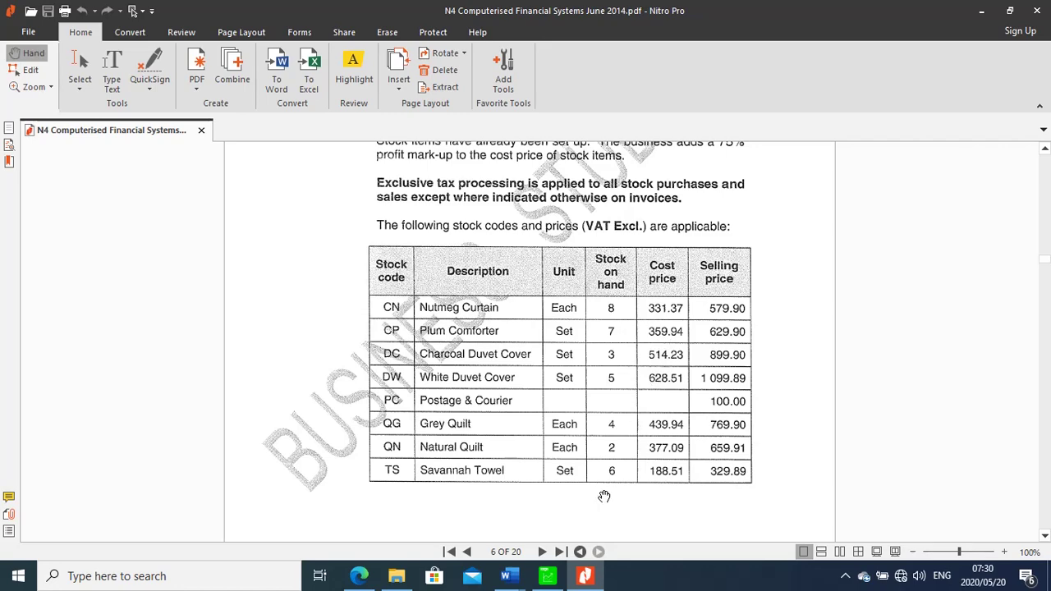
click(547, 576)
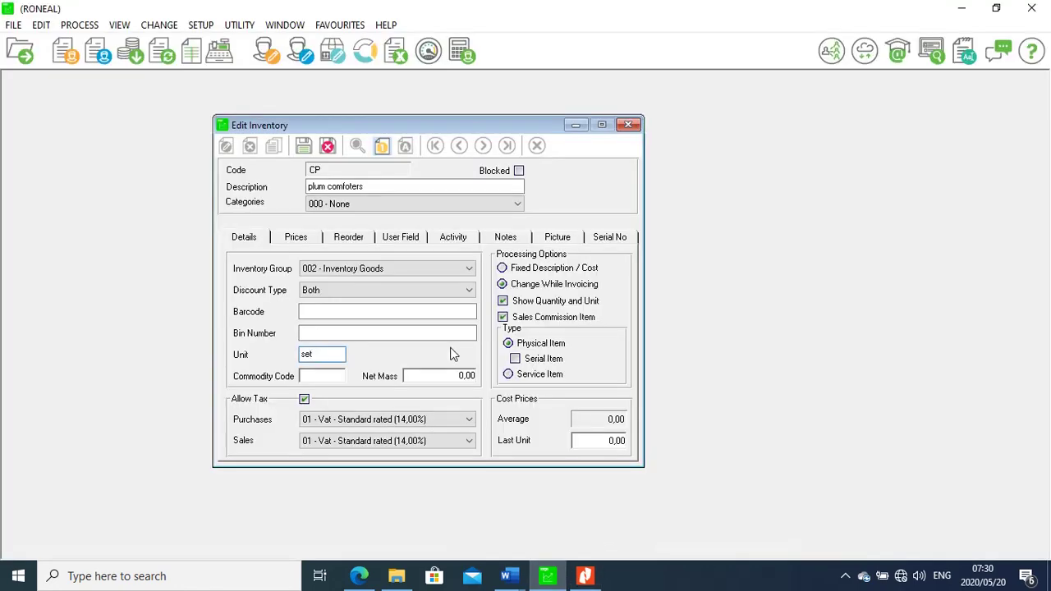
click(611, 442)
text(359)
text(94)
key(Left)
key(Left)
text(,)
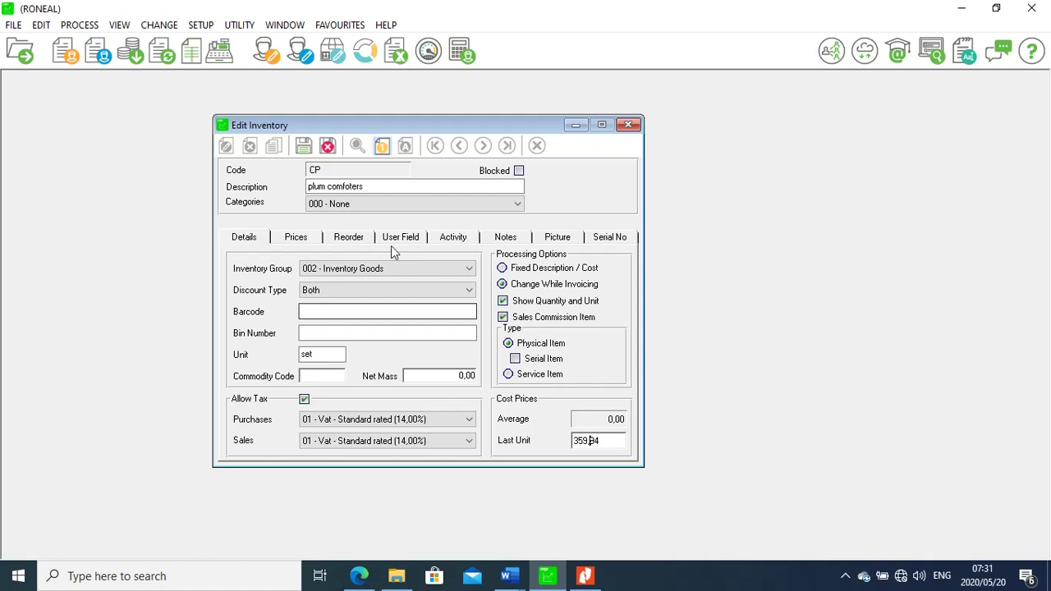
click(295, 237)
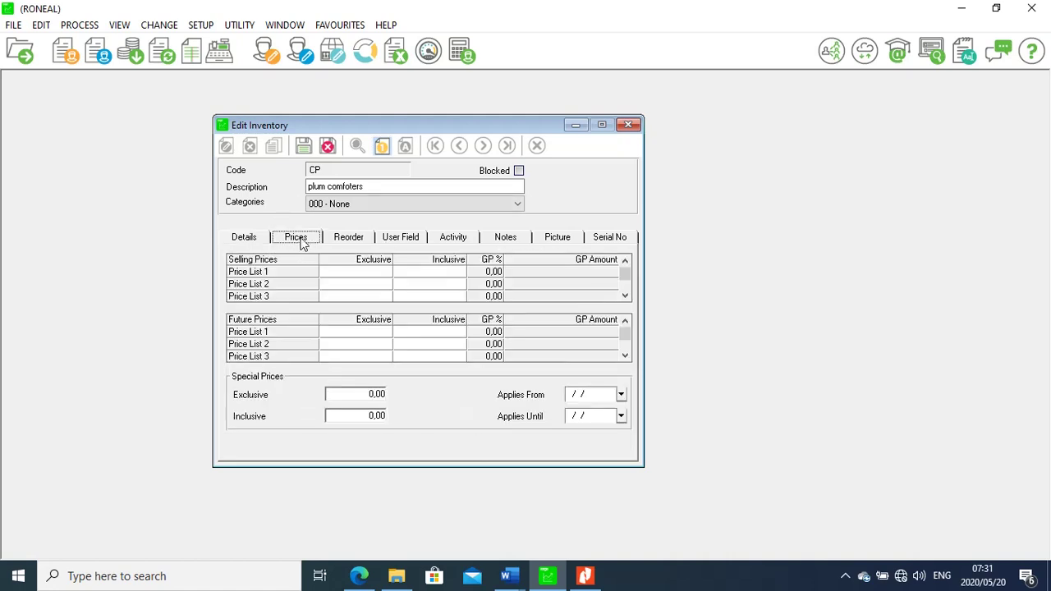
Enter 629,90 as CP's Price List 1 exclusive price and save the item
click(352, 275)
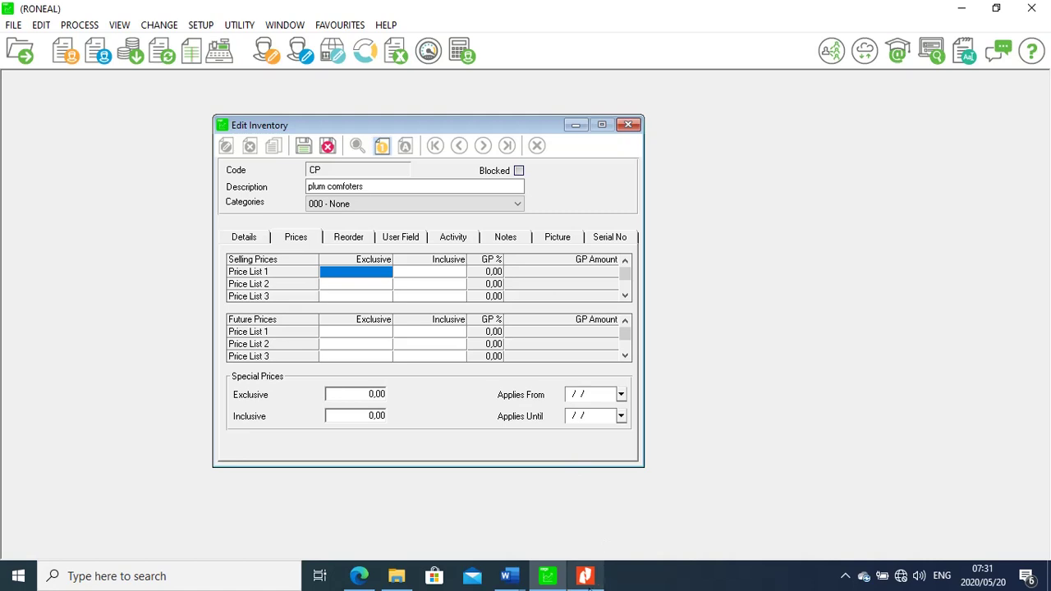
click(587, 579)
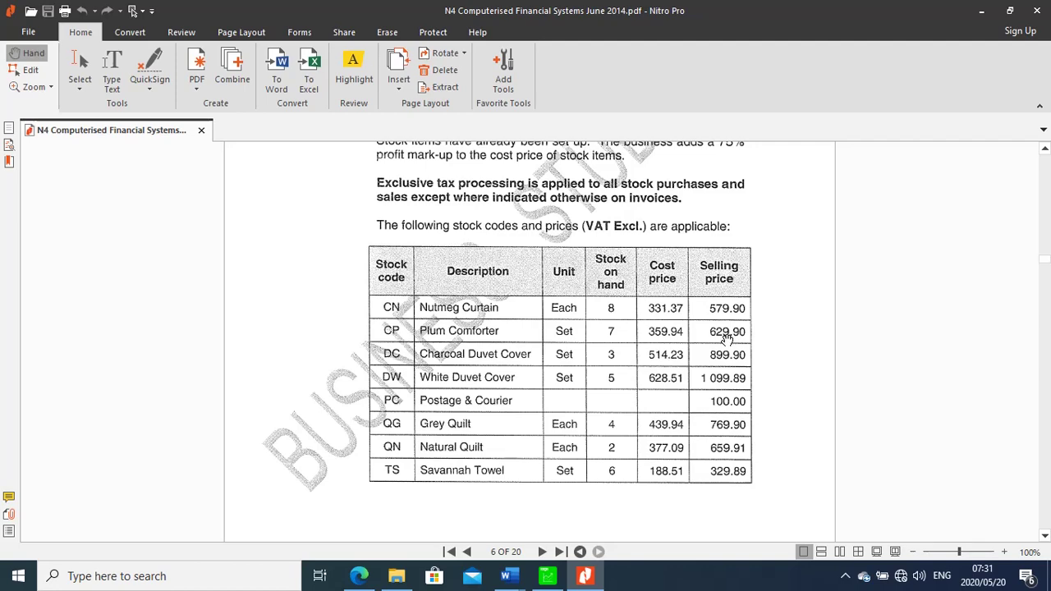
click(545, 579)
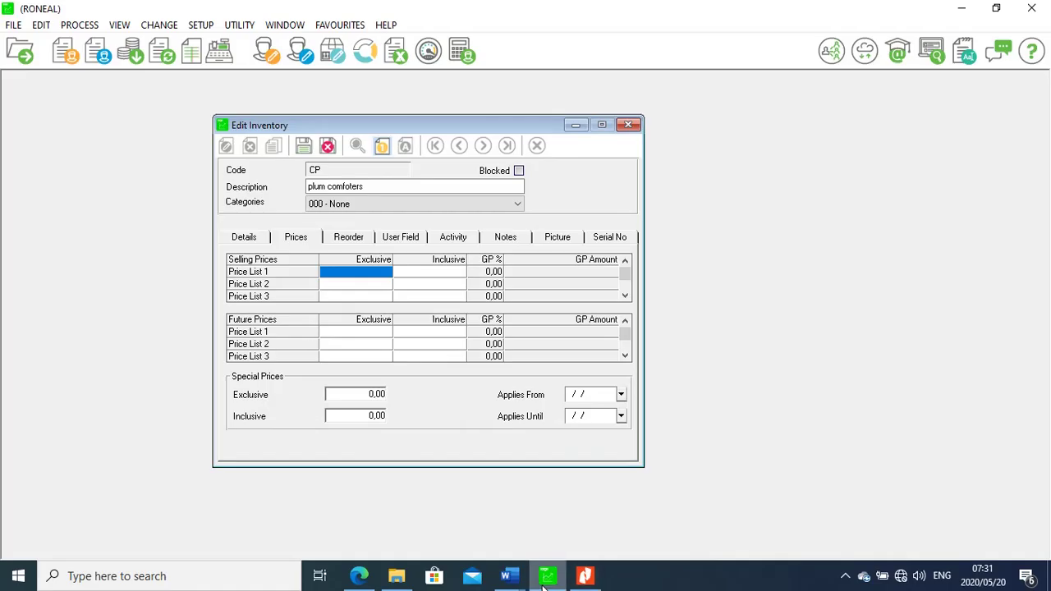
text(625)
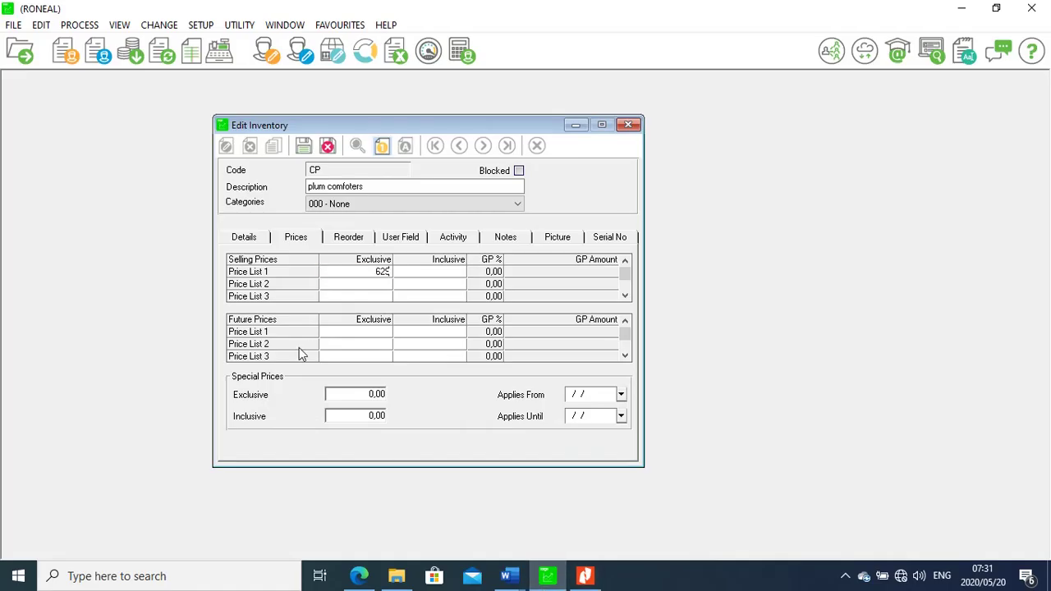
text(9,90)
click(303, 150)
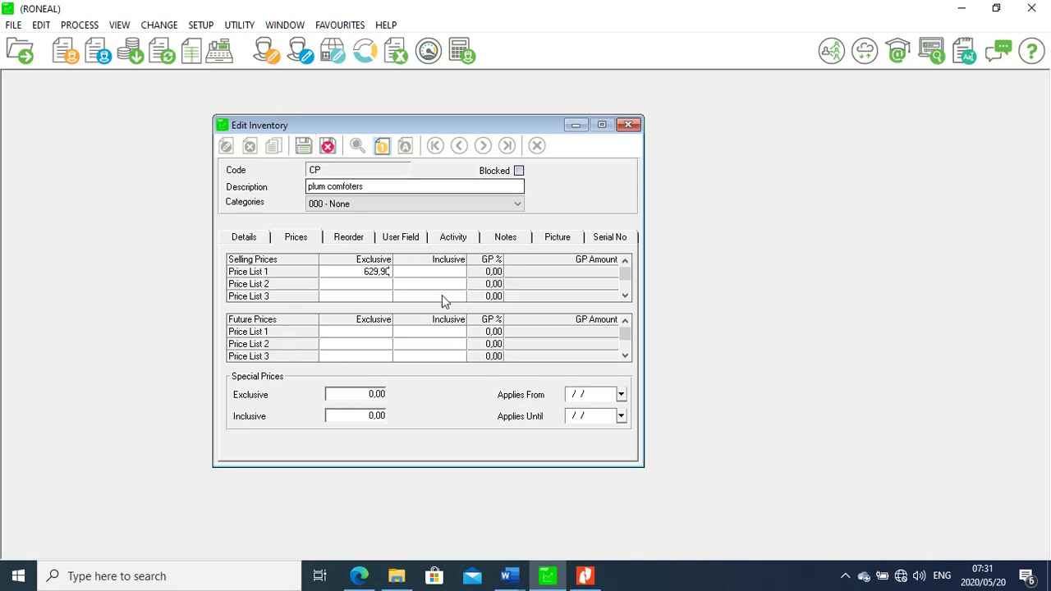
click(416, 274)
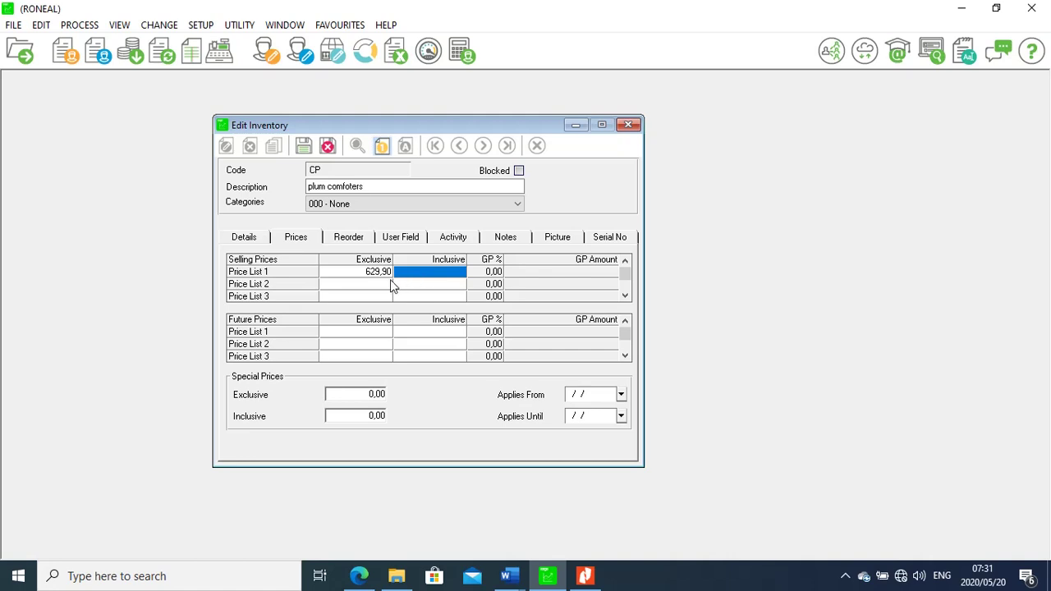
click(304, 146)
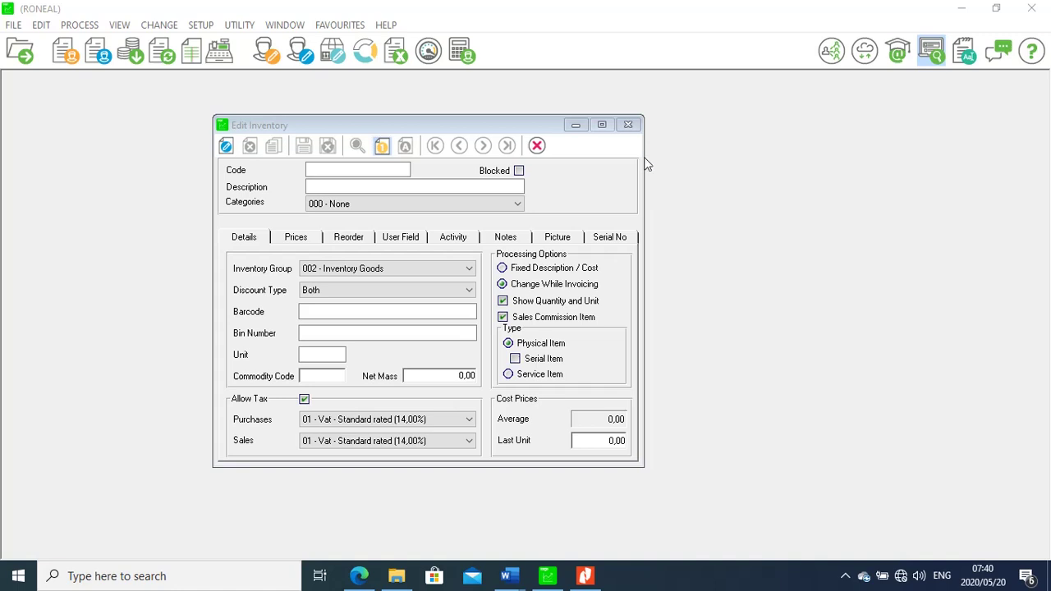
Compare against the exam's stock table and bring up the saved inventory records
click(585, 578)
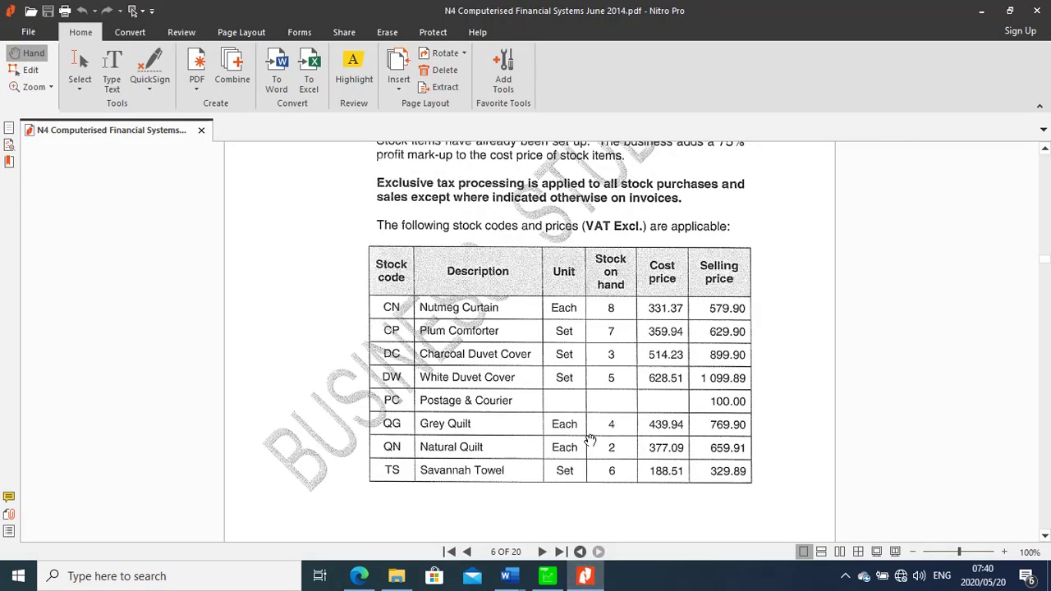
mouse_move(588, 584)
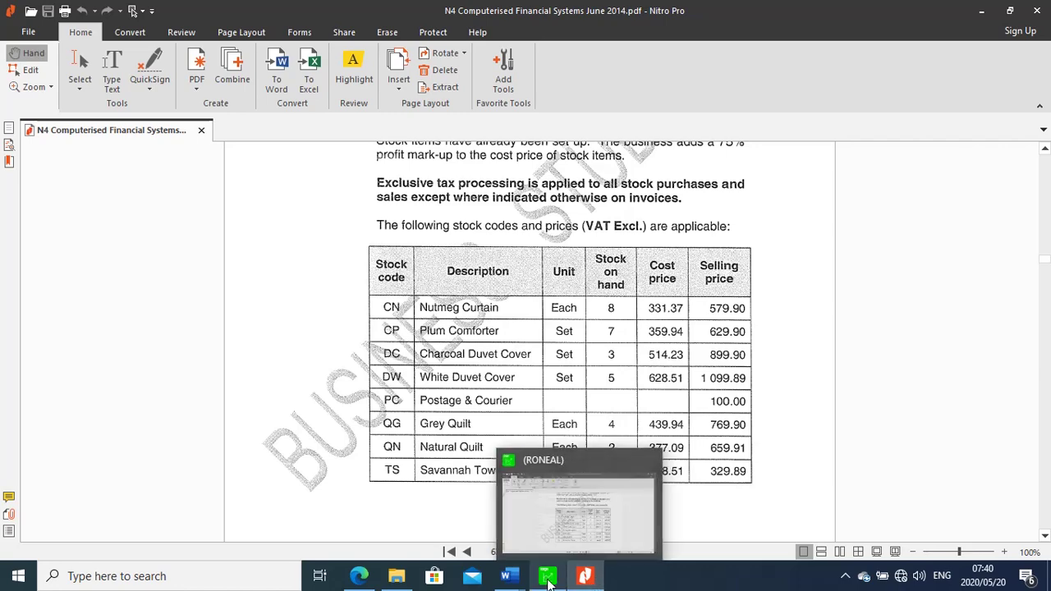
click(546, 576)
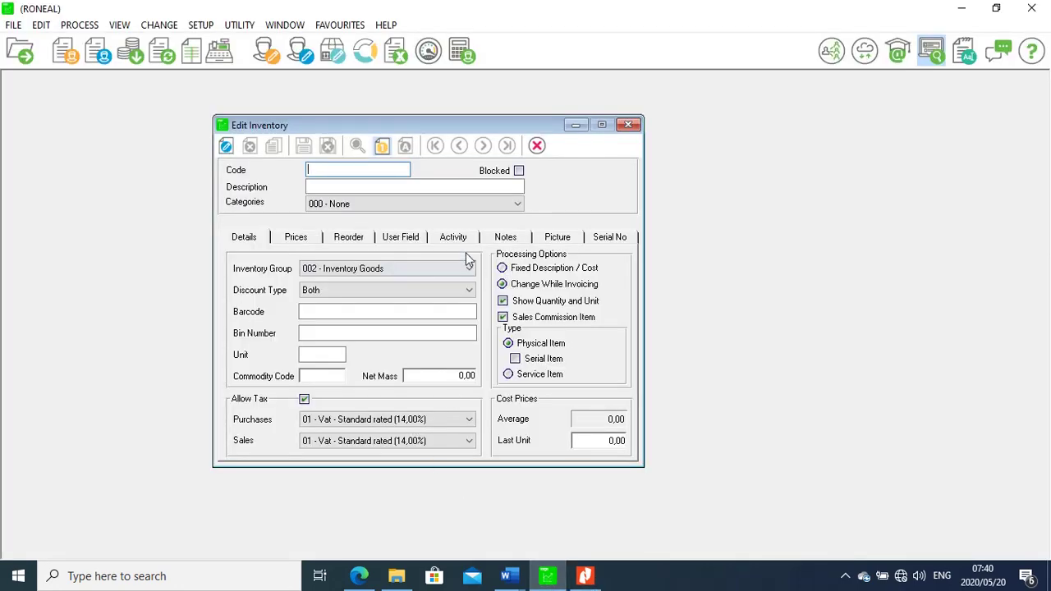
click(226, 147)
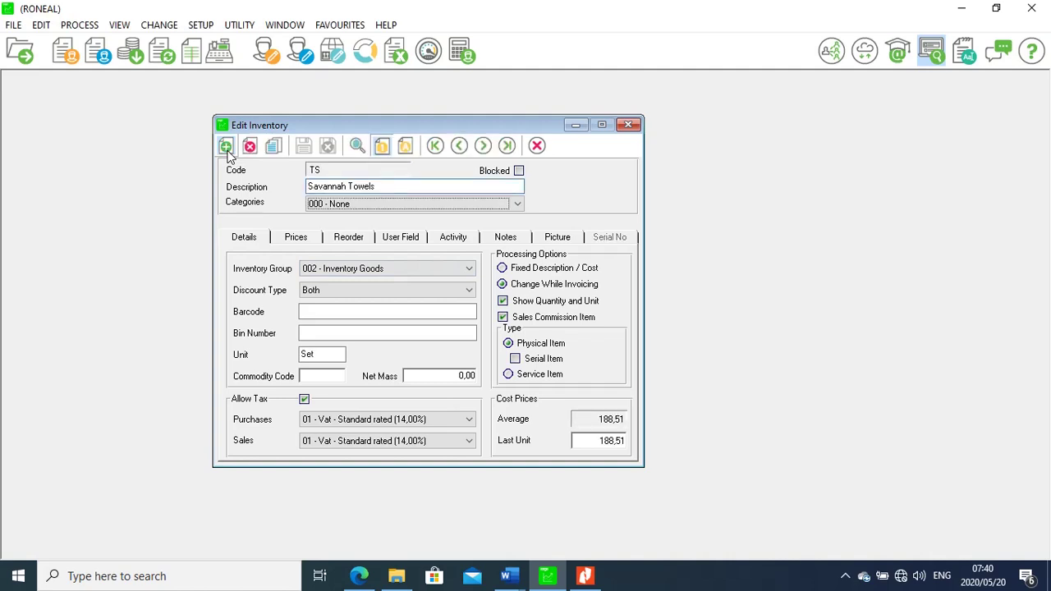
click(484, 151)
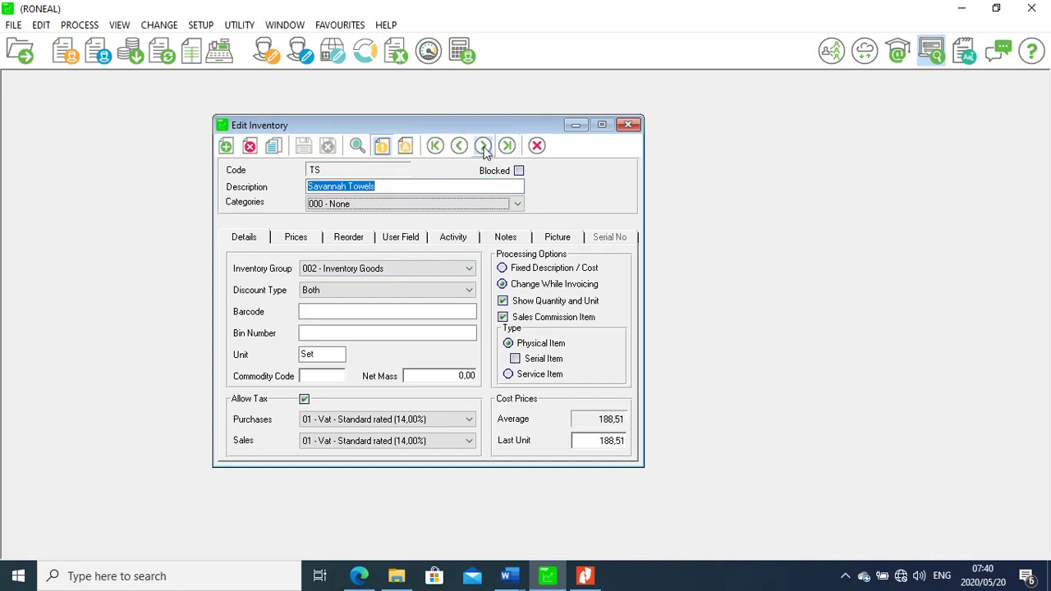
Browse from the first item CN forward to PC Postage and Courier, rechecking the exam table
click(435, 145)
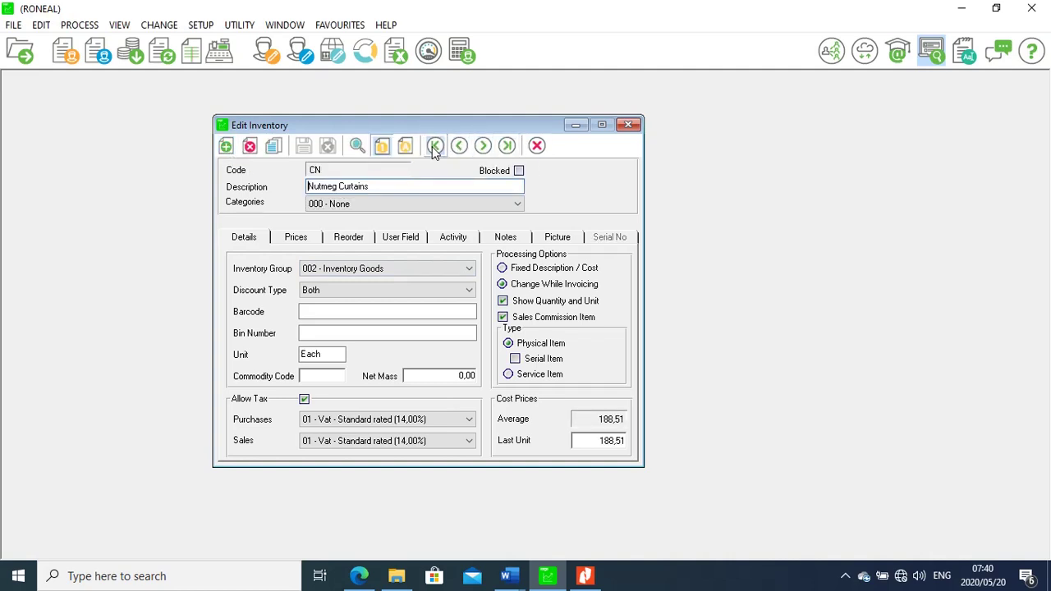
click(482, 146)
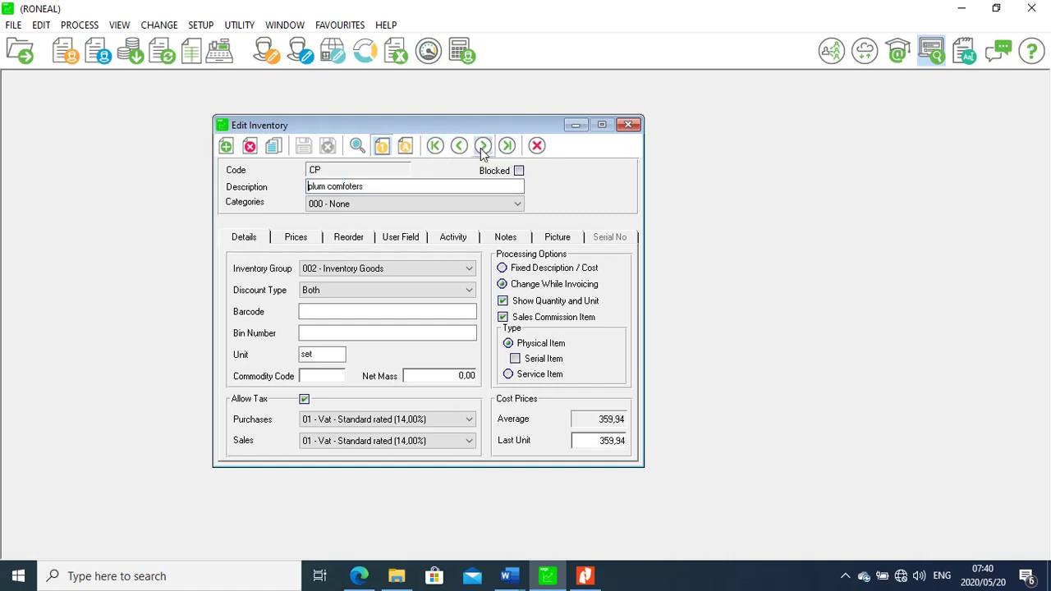
click(482, 146)
click(482, 146)
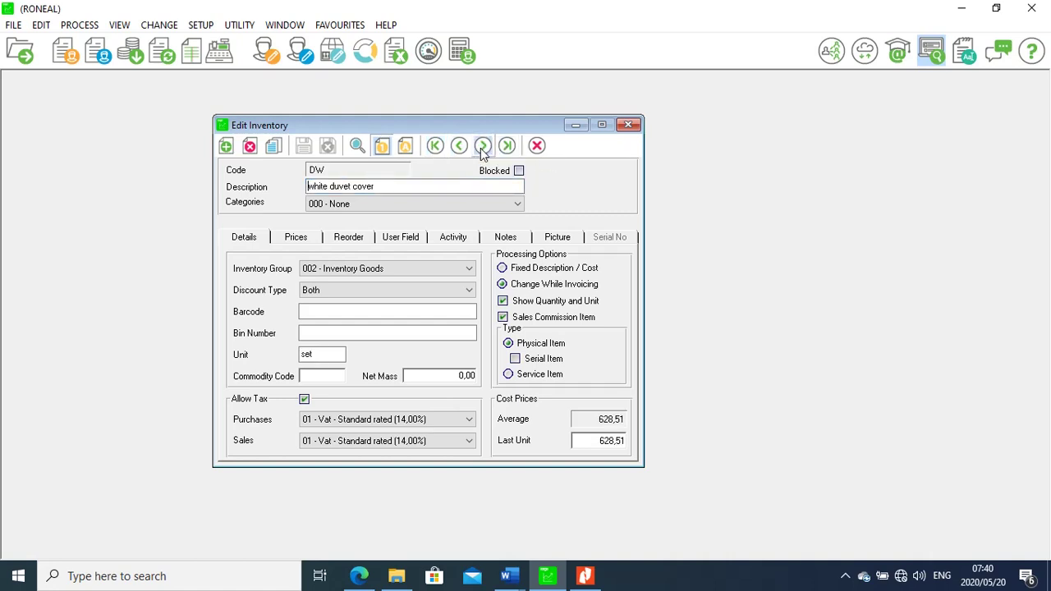
click(482, 146)
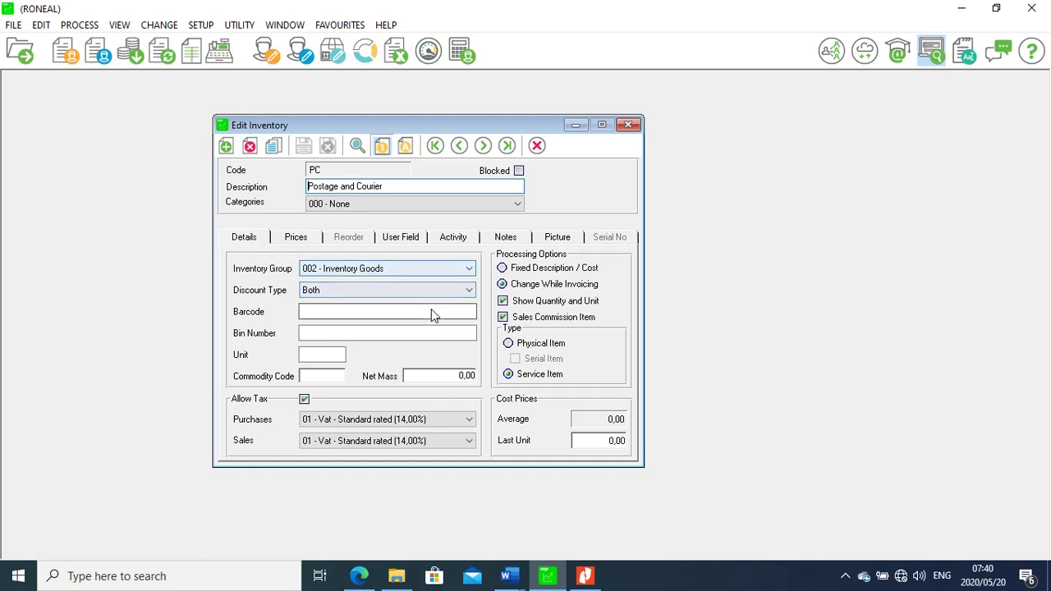
click(586, 576)
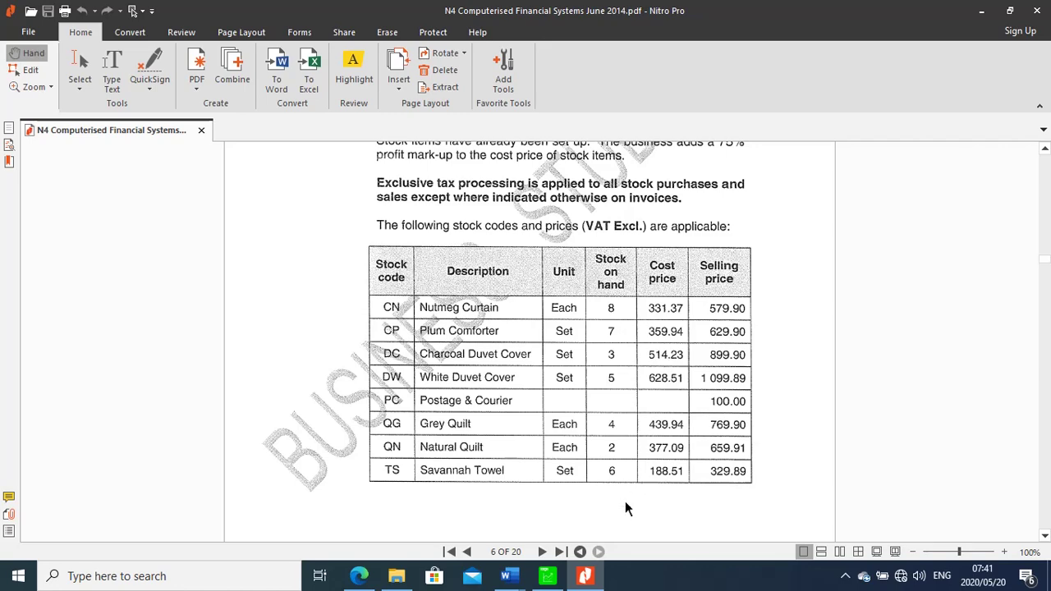
click(549, 577)
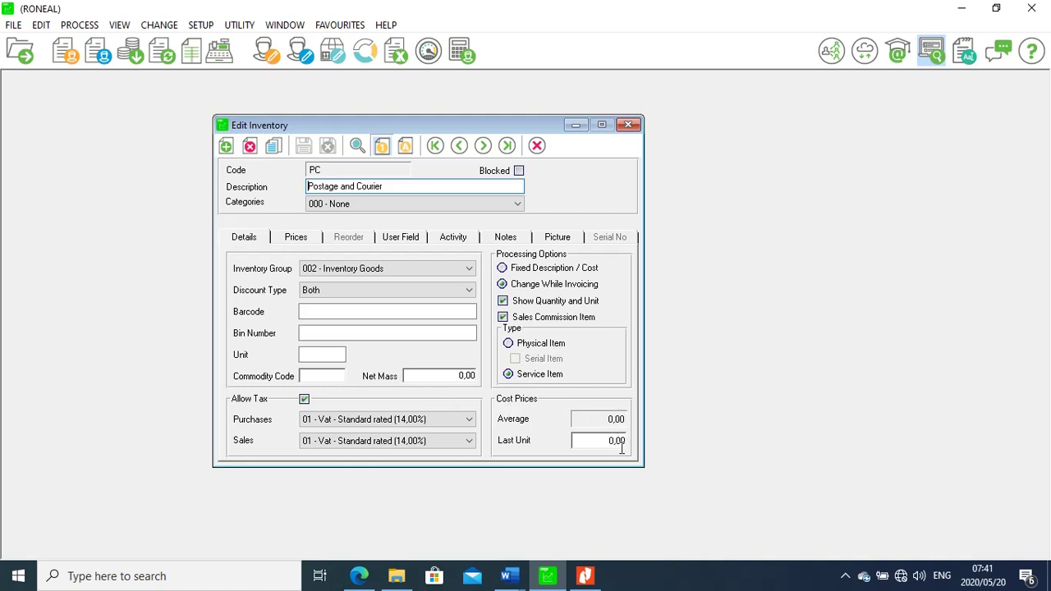
Confirm PC's 100,00 selling price, close the item editor and list all eight inventory items
click(302, 239)
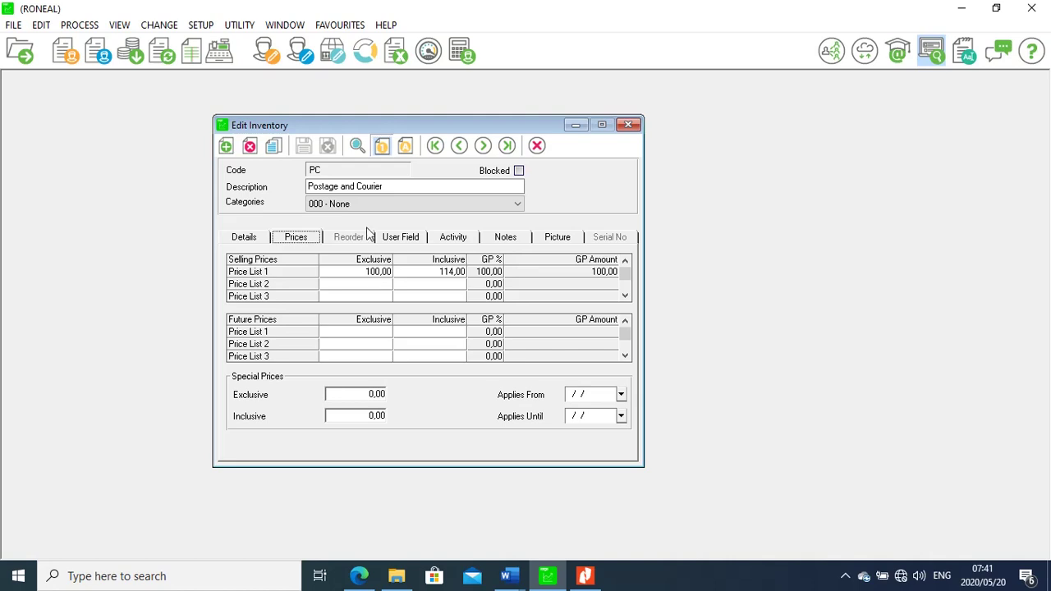
click(629, 126)
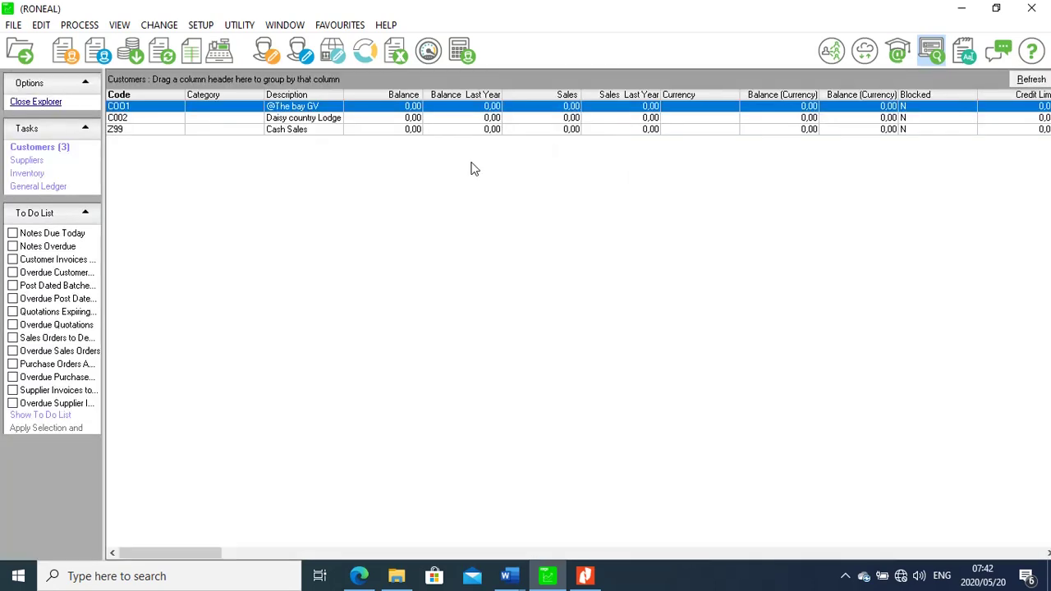
click(42, 174)
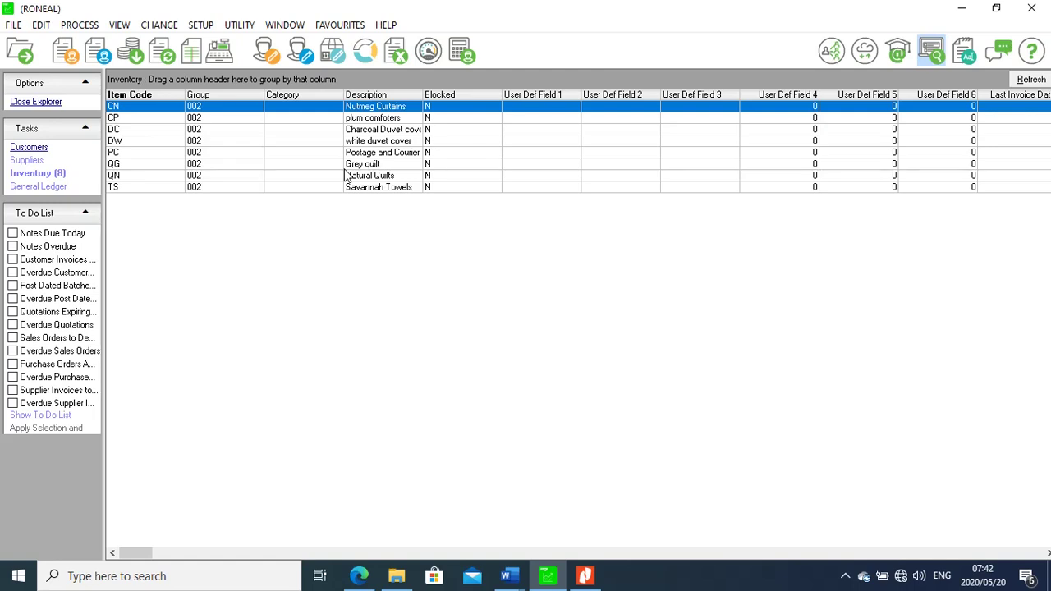
click(202, 29)
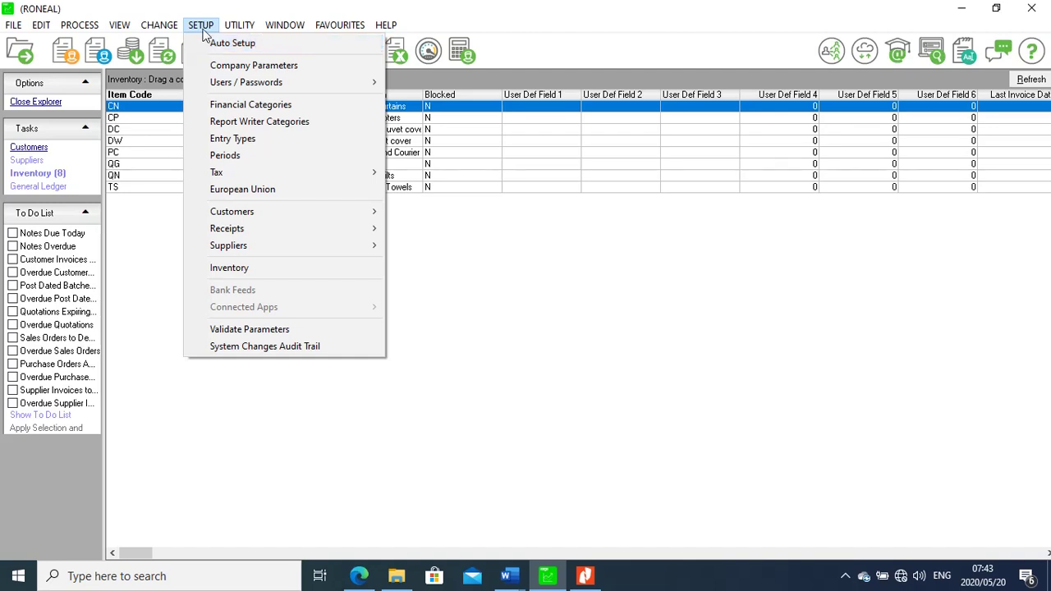
Unlock Company Parameters with the password, fill in the trading name and save
click(219, 71)
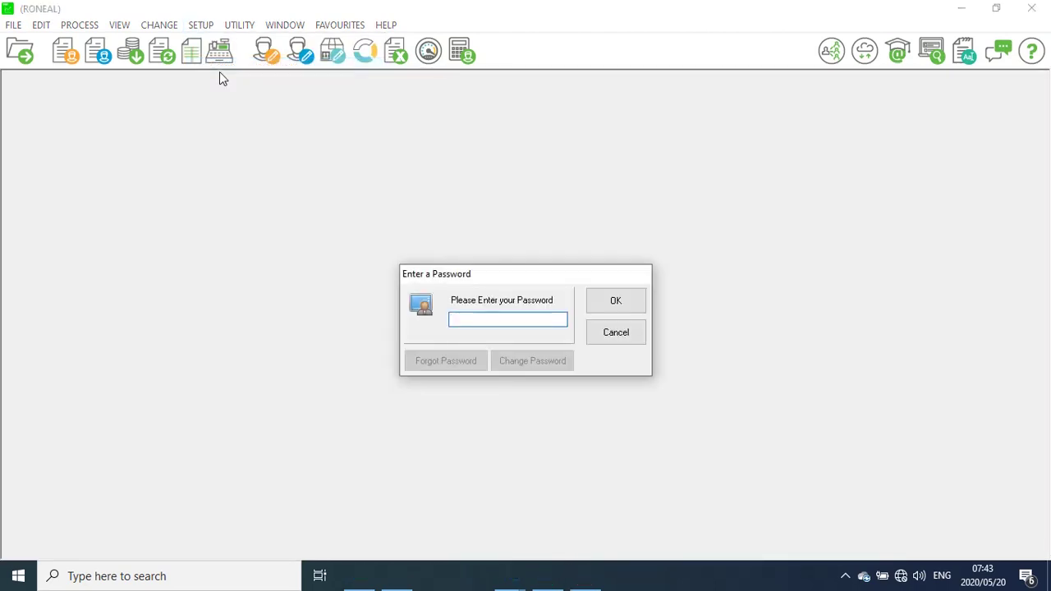
text(1)
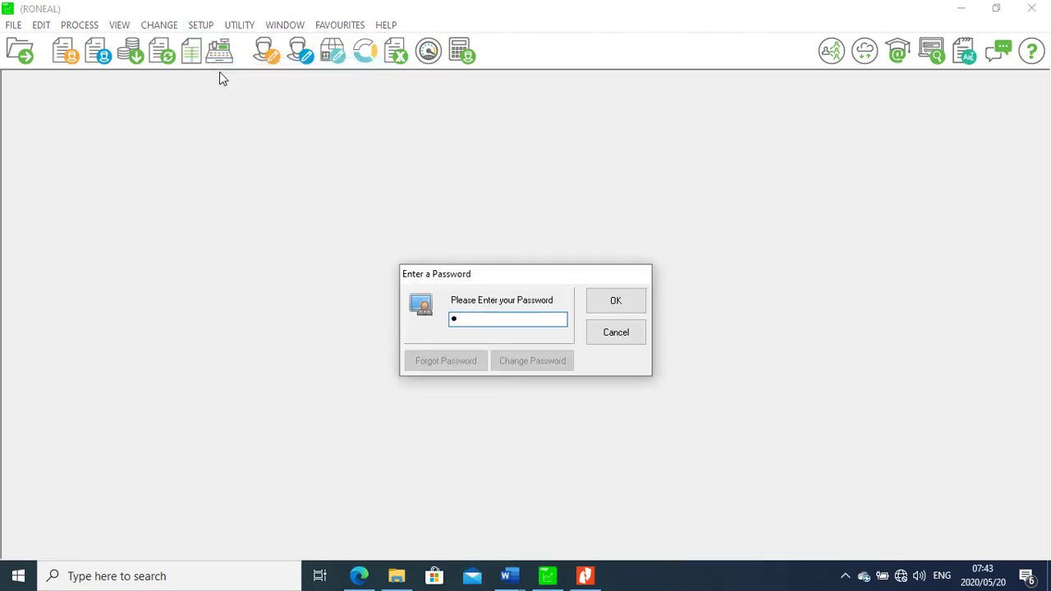
key(Return)
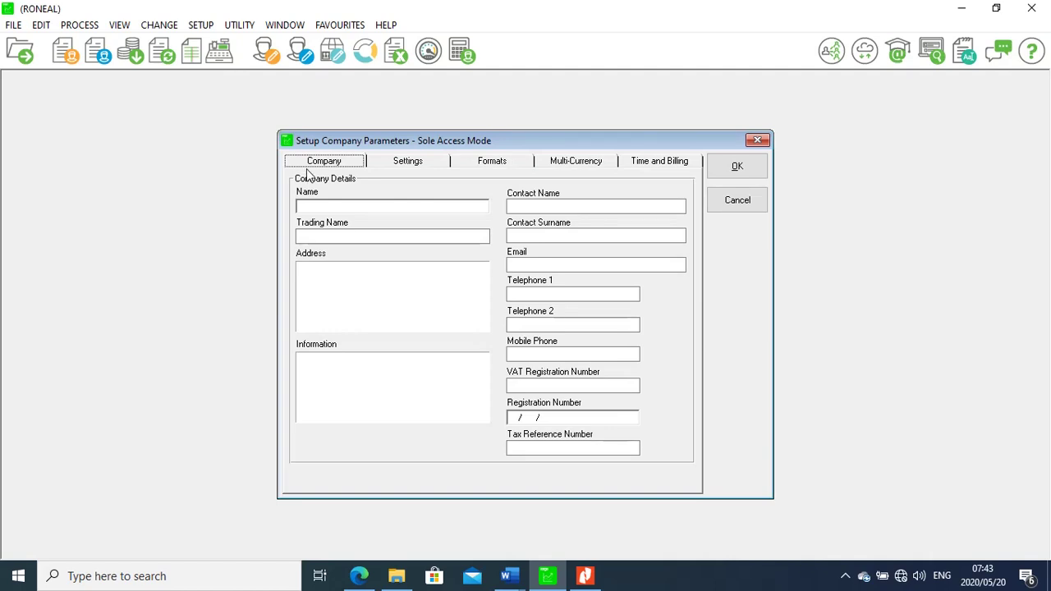
click(332, 236)
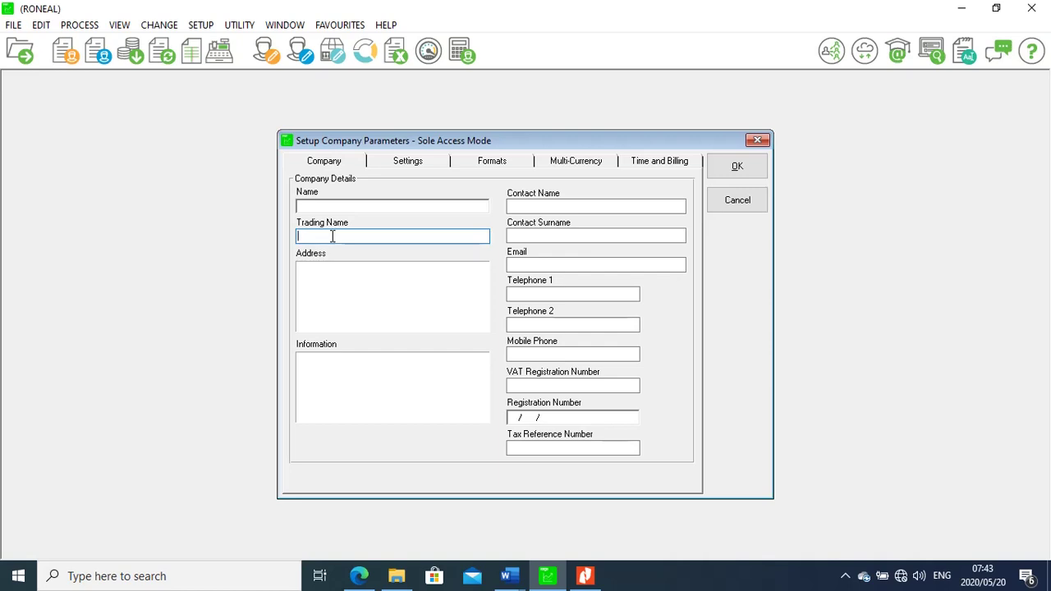
text(I)
key(BackSpace)
text(Jovan)
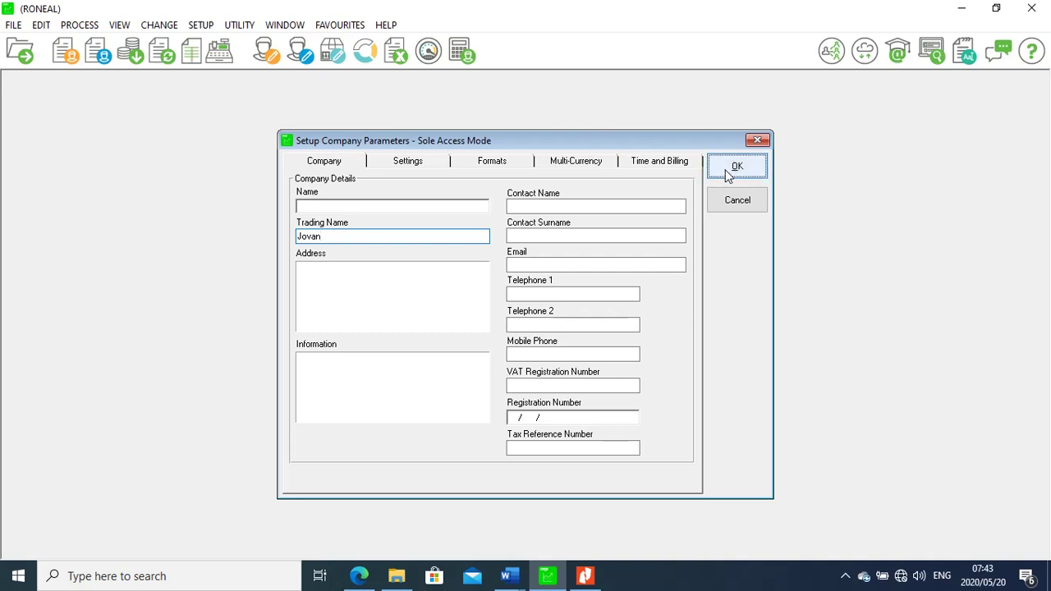
click(735, 169)
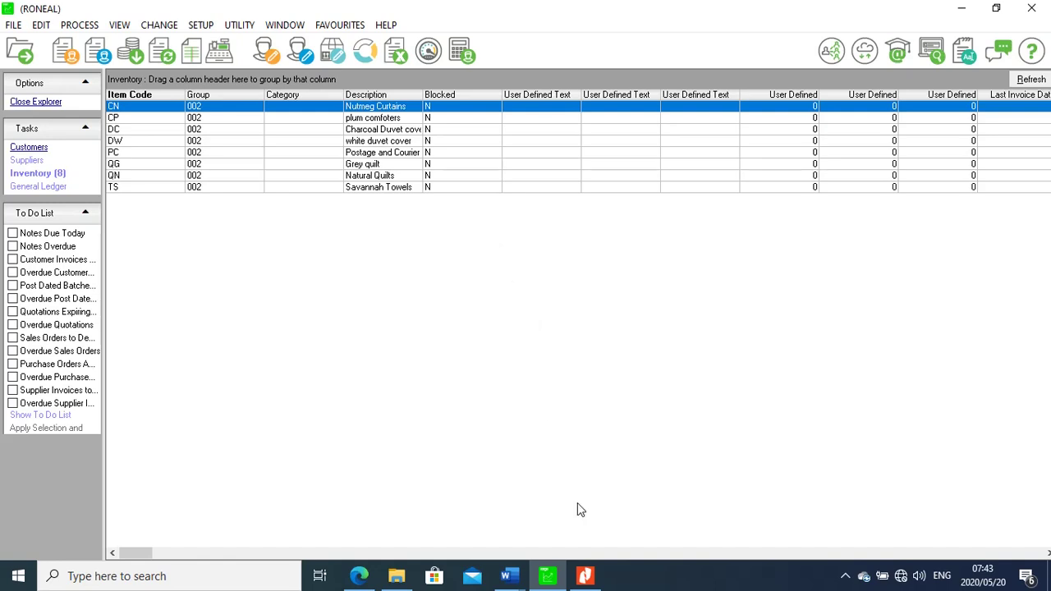
Scroll the exam PDF in Nitro Pro to section 1.4, Take-on Balances, on page 7
click(585, 578)
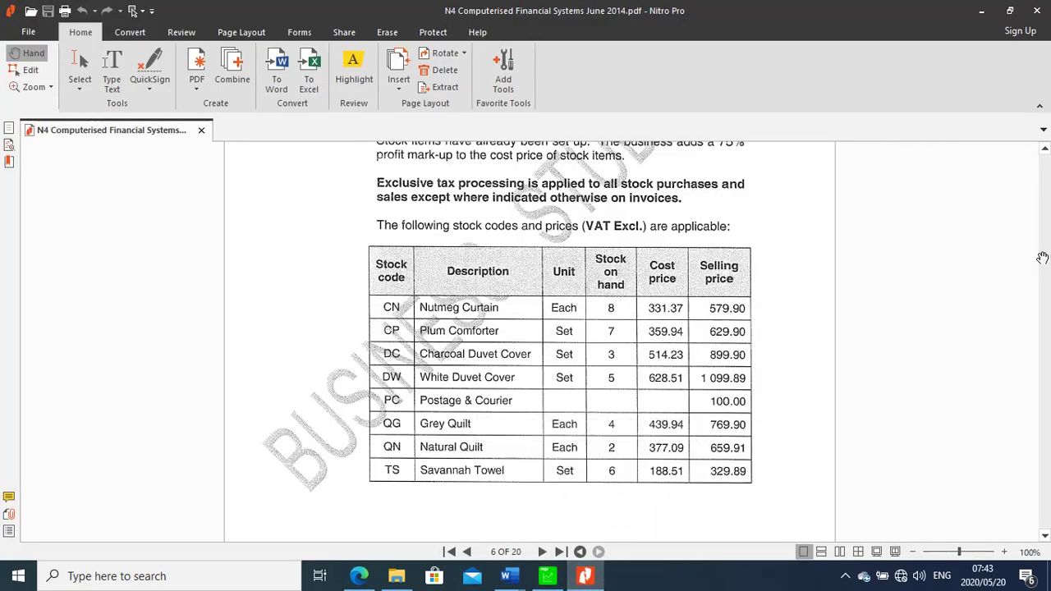
drag(1043, 259, 1044, 259)
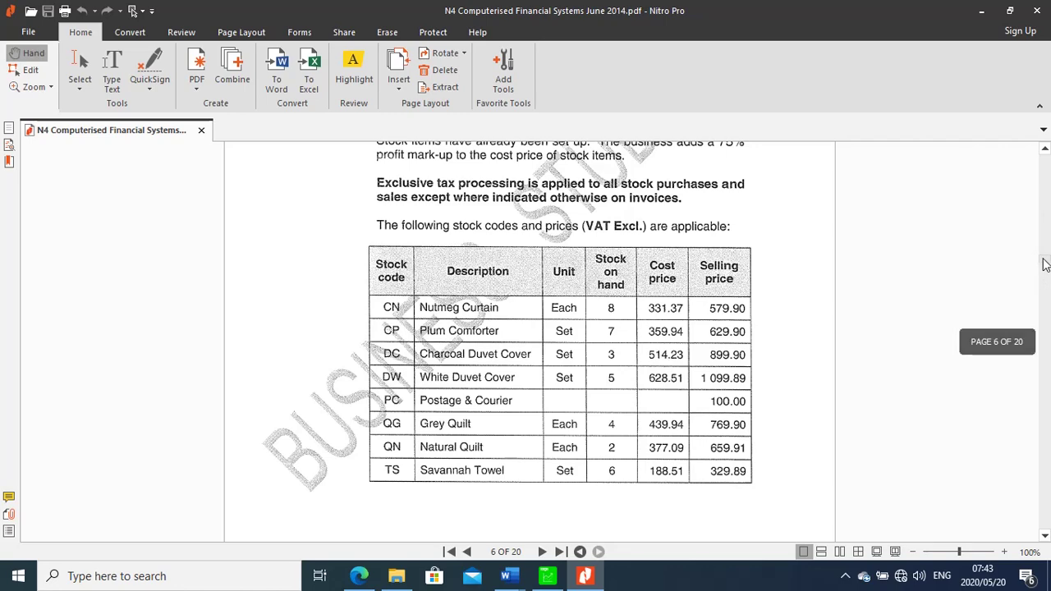
click(1045, 538)
drag(1045, 538, 1045, 538)
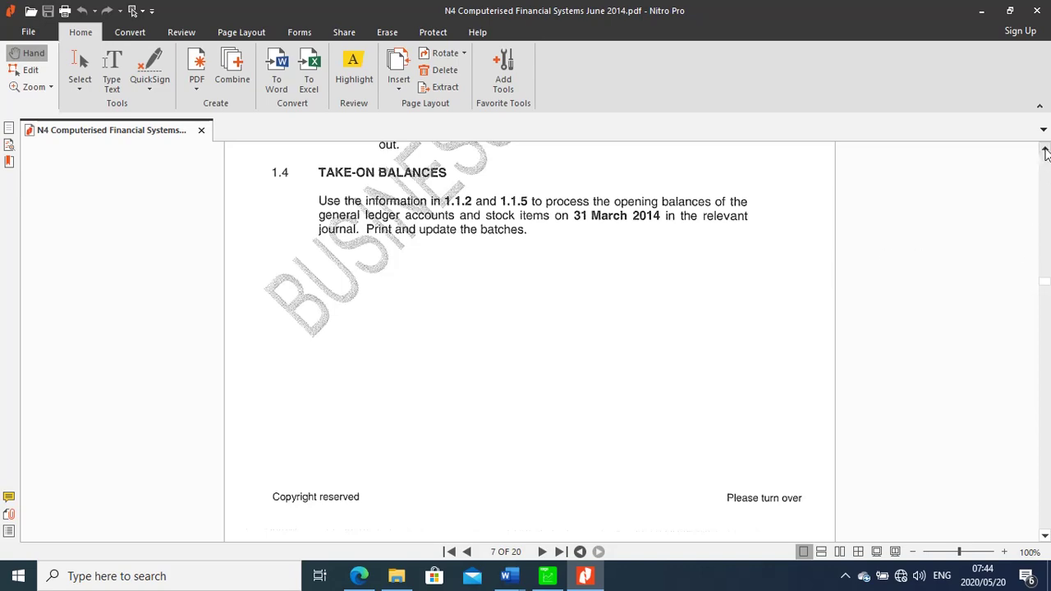
Scroll the exam PDF back up to page 5's general ledger accounts table
scroll(1045, 153, up, 10)
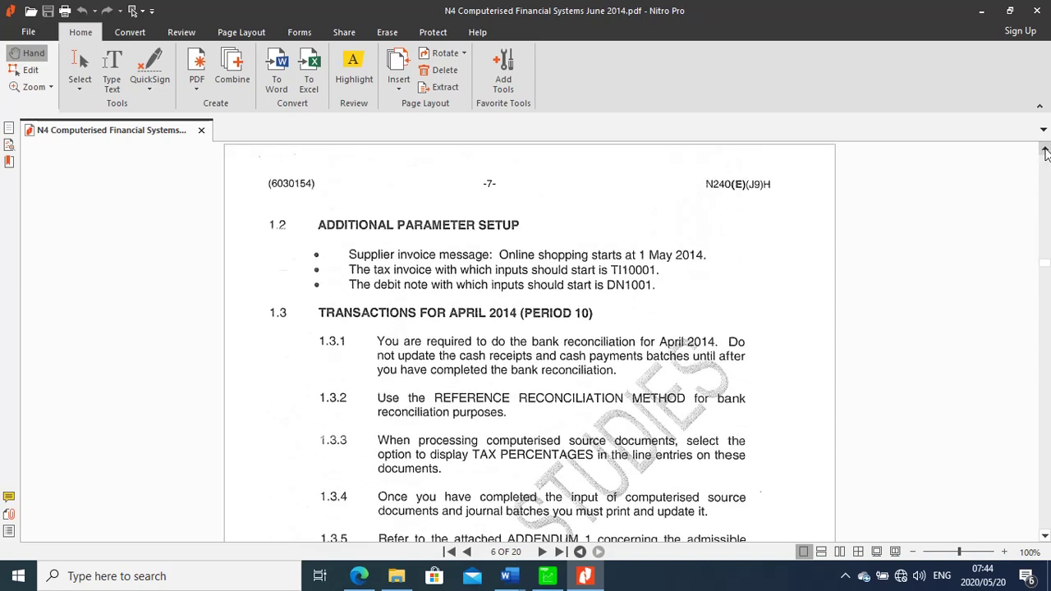
scroll(1045, 153, up, 8)
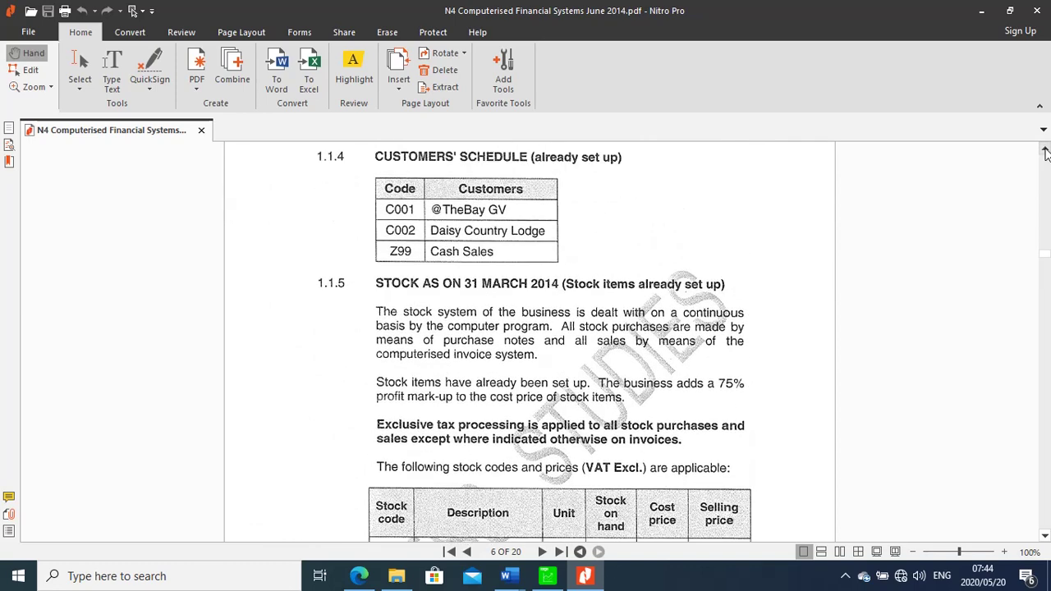
scroll(1045, 153, up, 10)
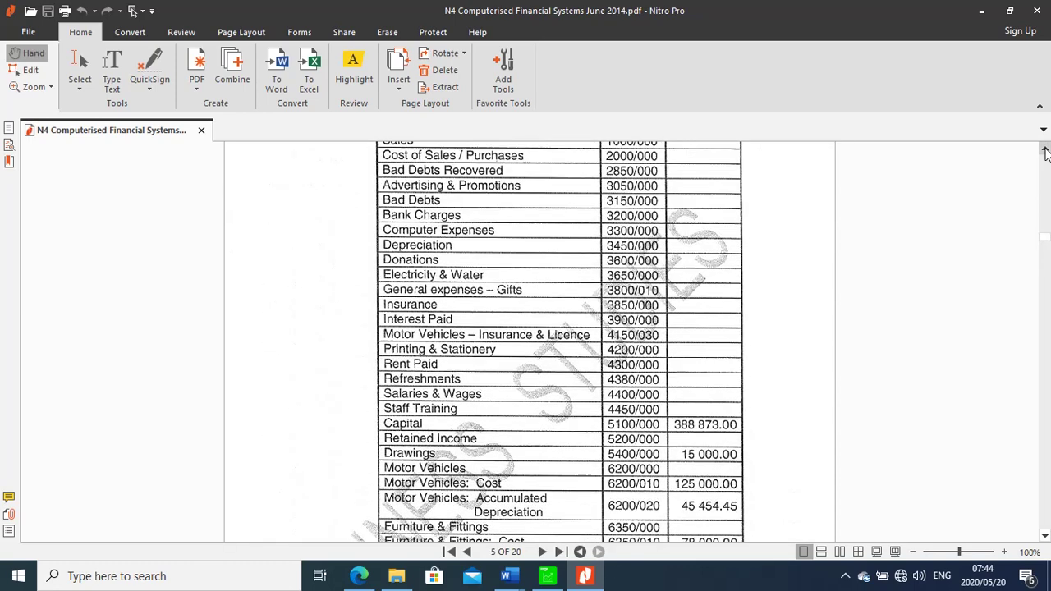
scroll(1045, 153, up, 1)
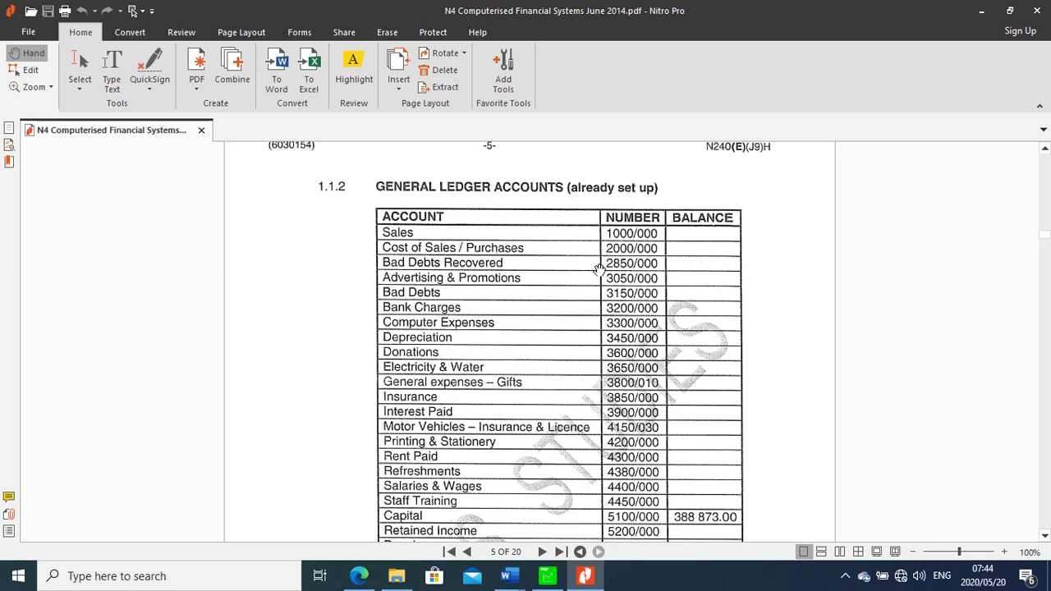
Review the lower accounts and their balances, then switch to Pastel's inventory list
click(1045, 538)
click(1045, 538)
click(1045, 538)
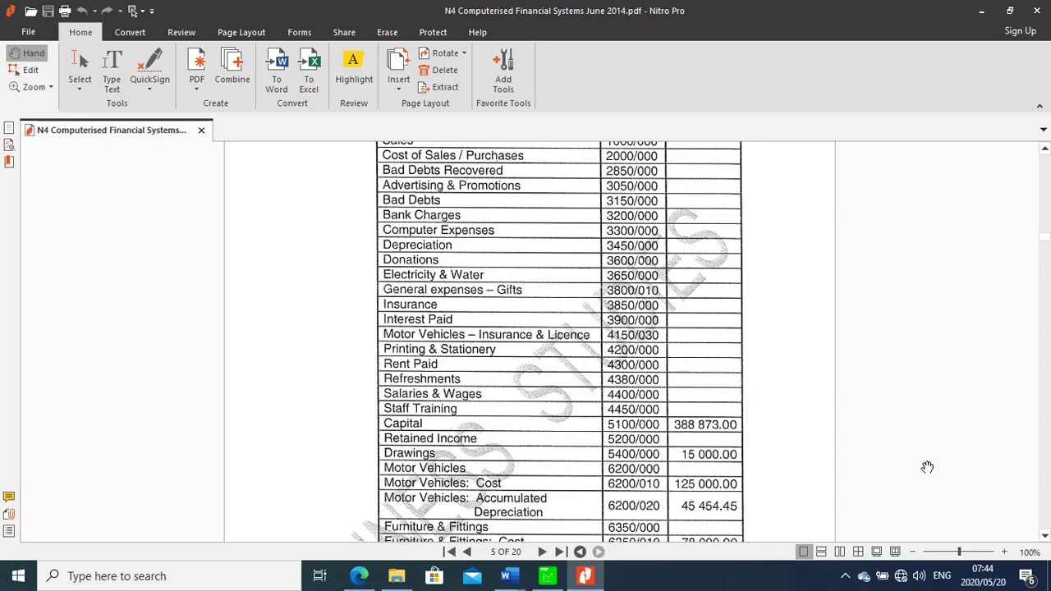
click(1046, 538)
click(1046, 538)
click(1045, 537)
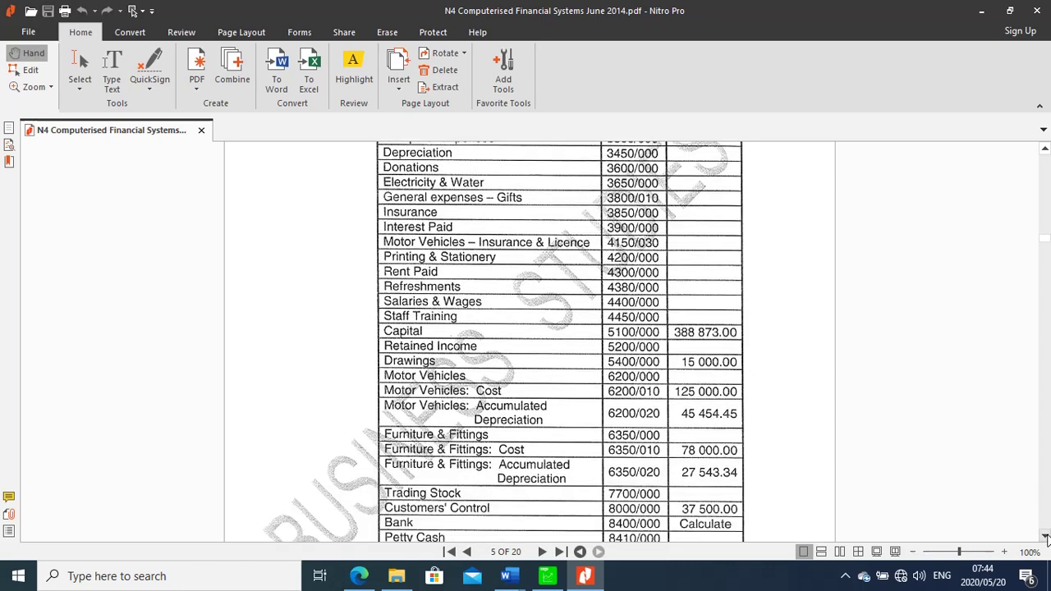
click(1045, 538)
click(1045, 538)
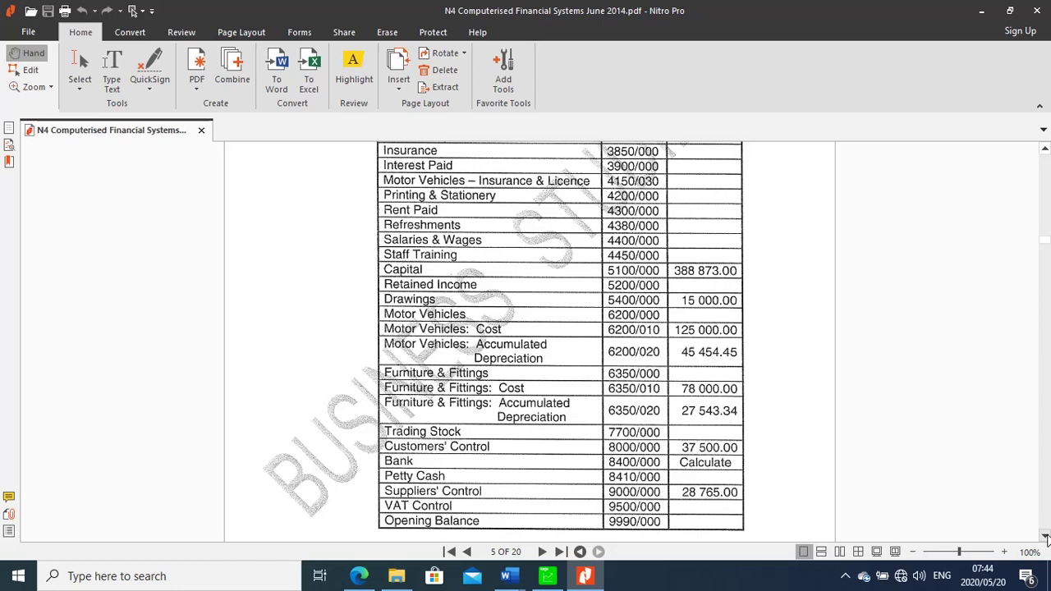
click(549, 578)
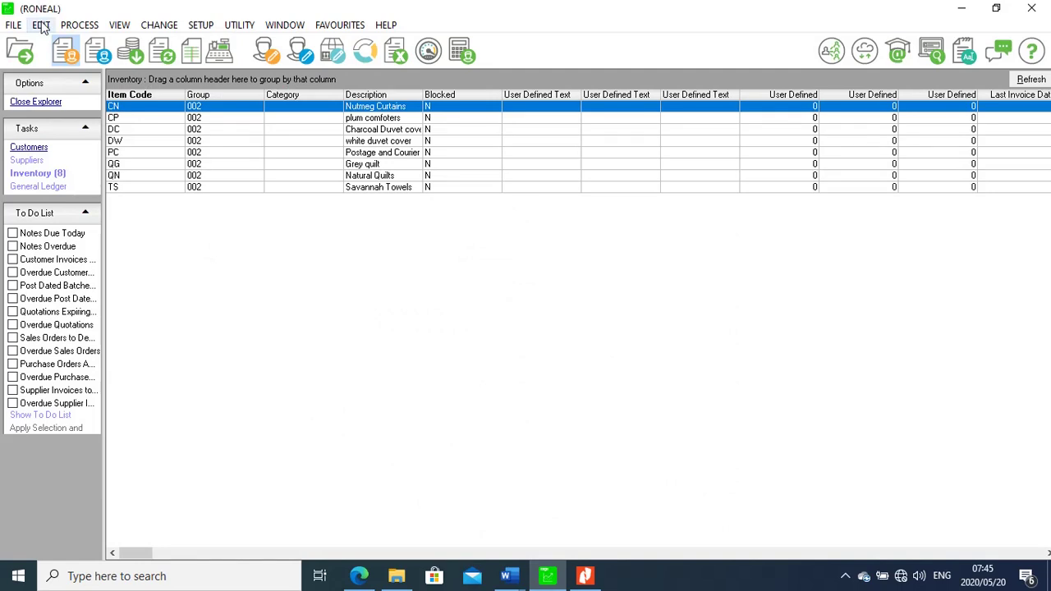
Open Process > Journals with entry type 05 - General Journal
click(74, 25)
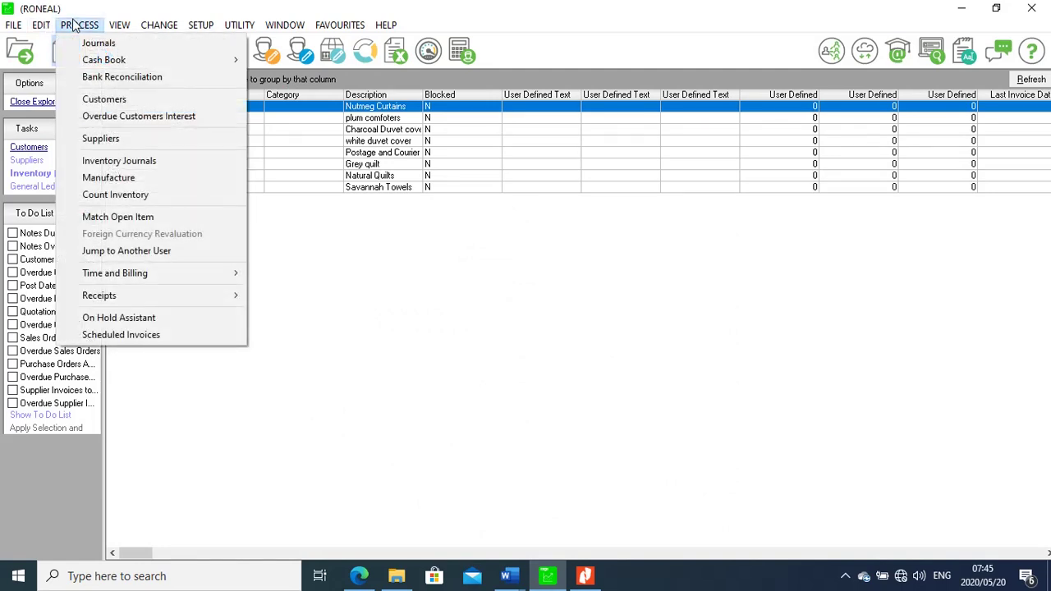
click(90, 46)
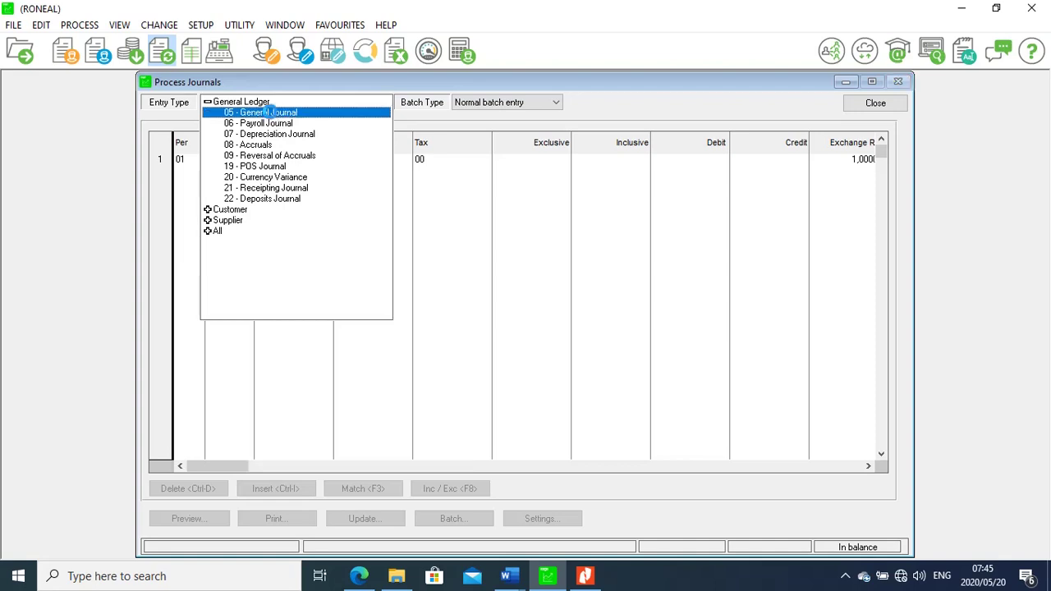
click(267, 113)
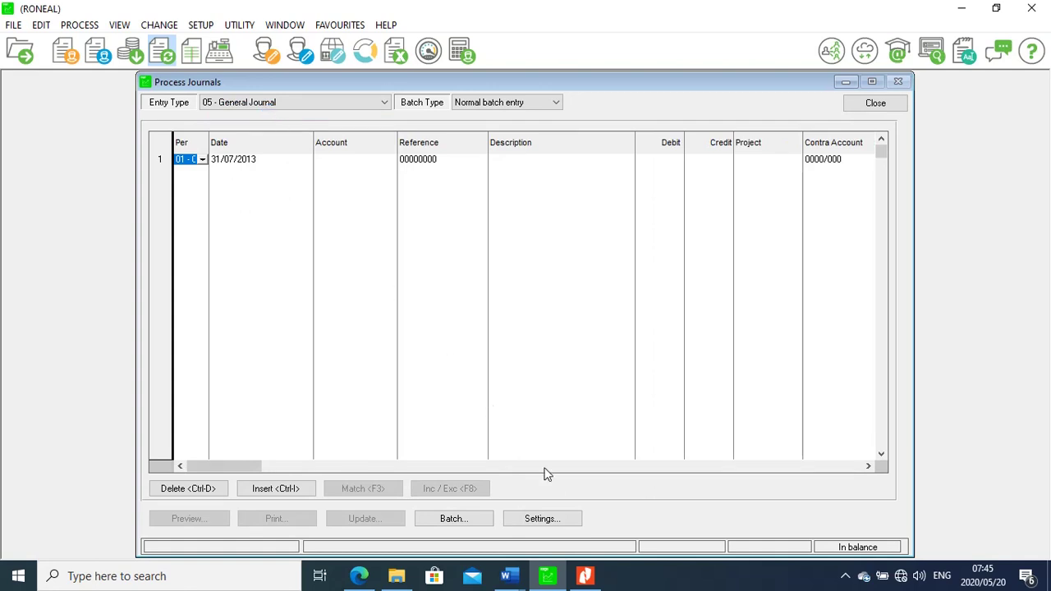
Enable Tax Processing and disable Repeat Descriptions in the journal batch settings
click(541, 519)
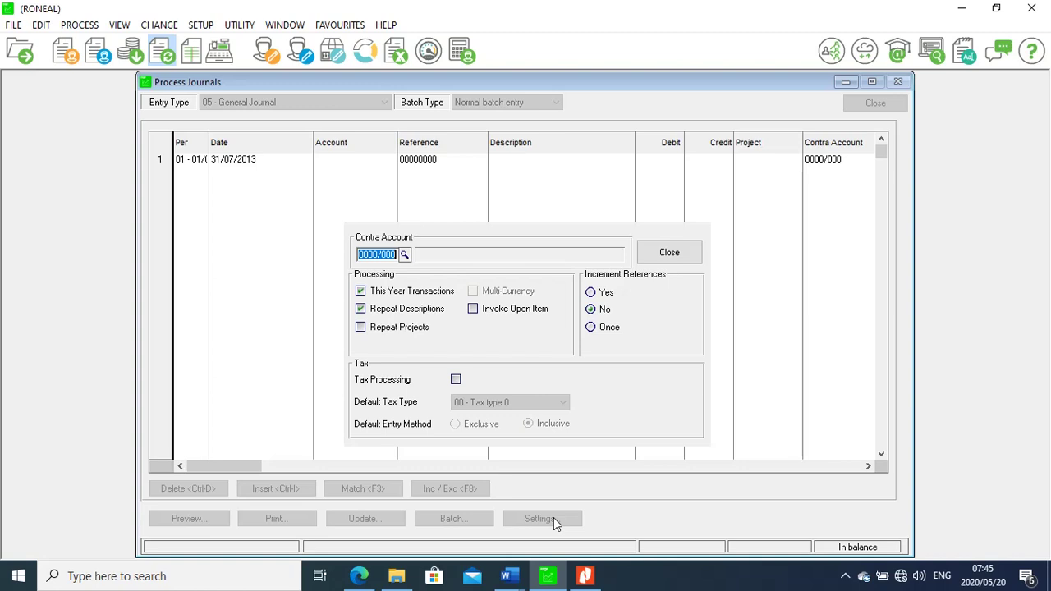
click(455, 380)
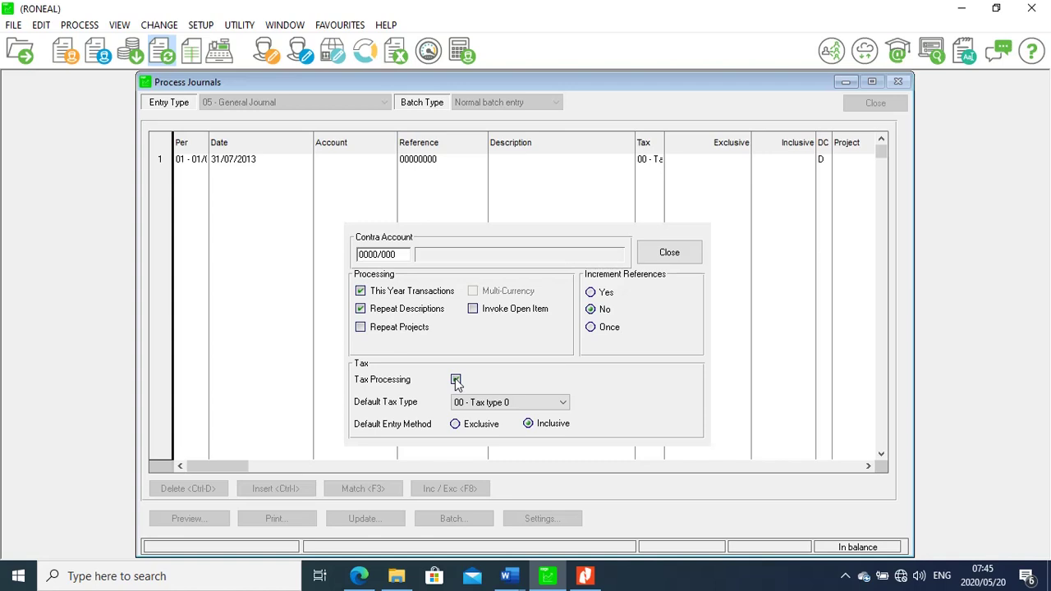
click(362, 309)
click(669, 254)
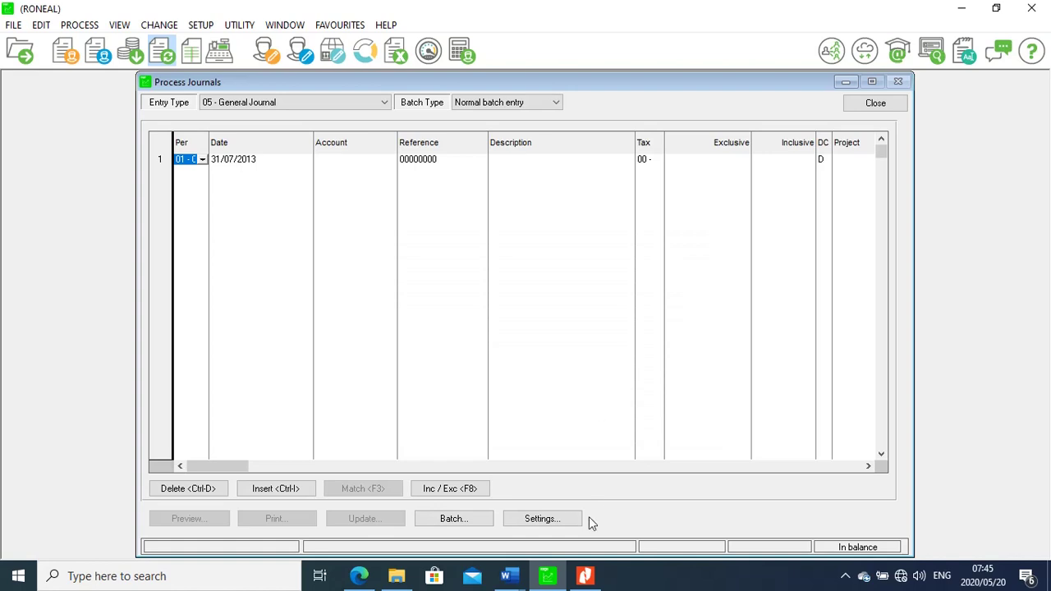
Reread section 1.4's take-on balance instructions in the PDF, then return to the Pastel journal batch
click(585, 578)
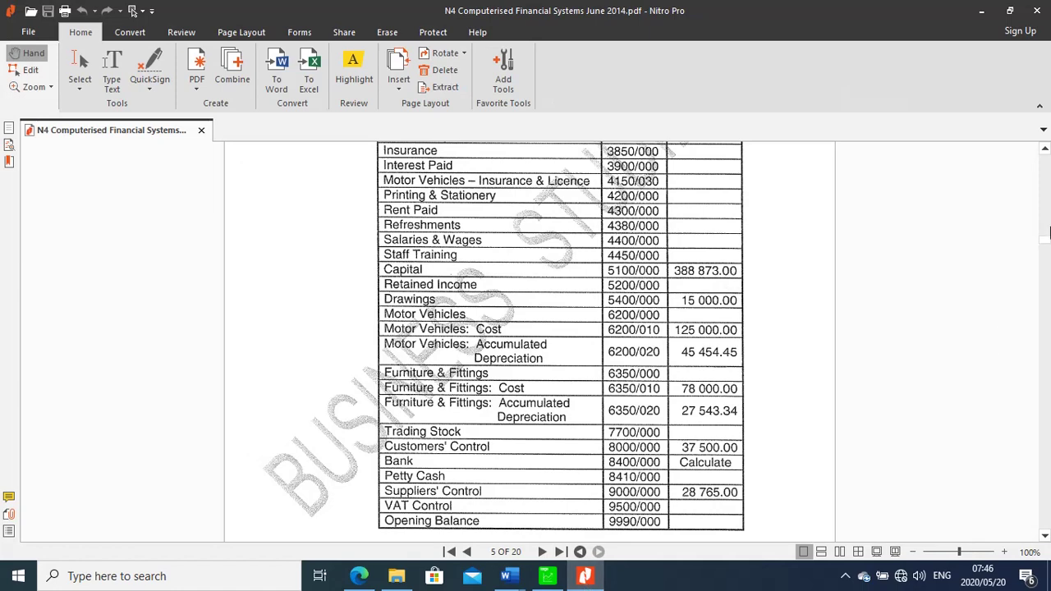
drag(1046, 242, 1046, 239)
scroll(1046, 149, up, 6)
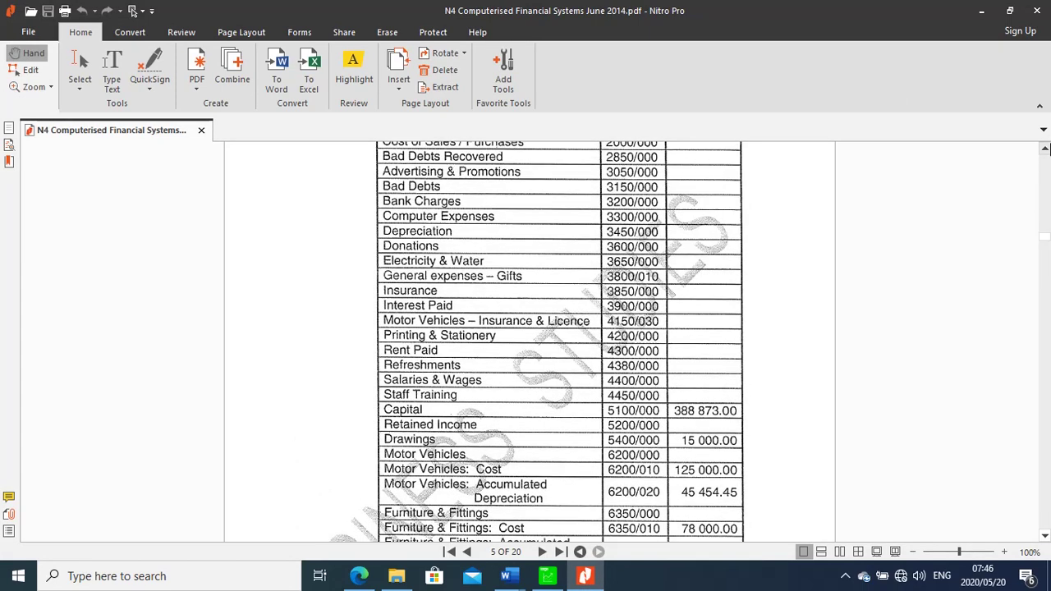
click(1046, 535)
scroll(1045, 535, down, 15)
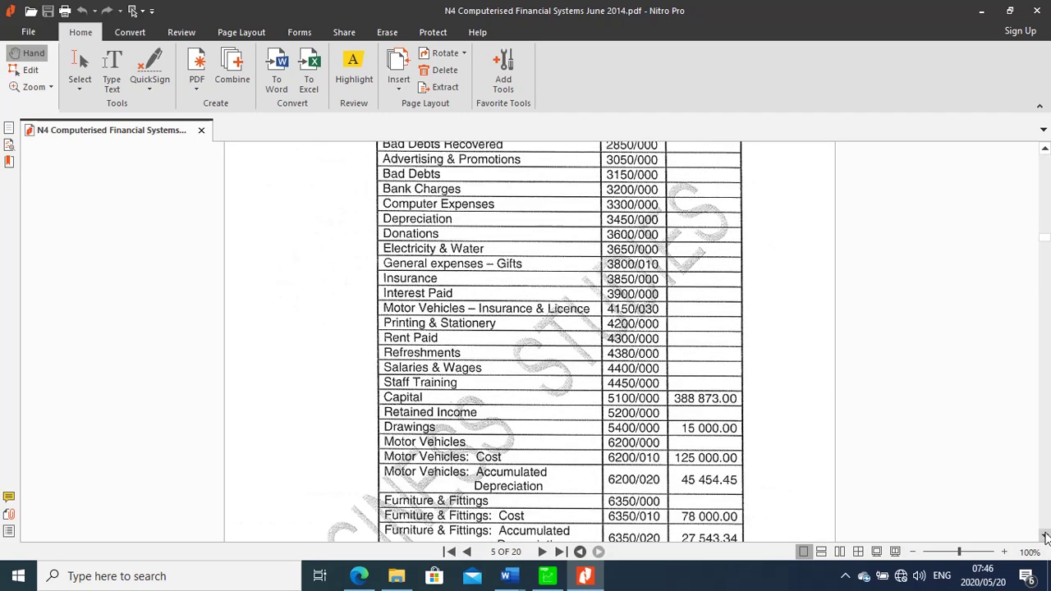
scroll(1046, 535, down, 15)
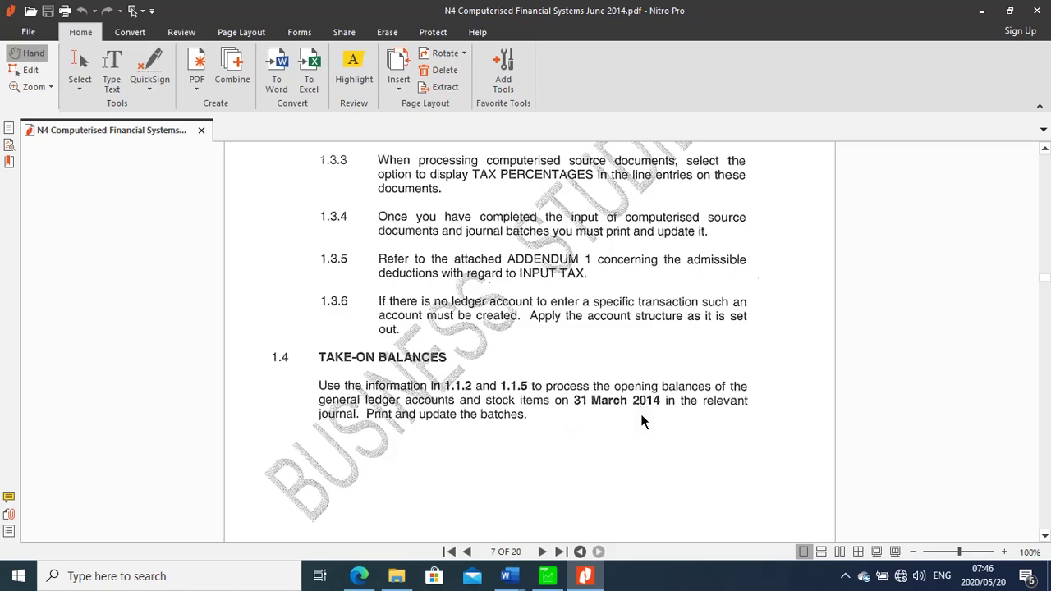
click(547, 576)
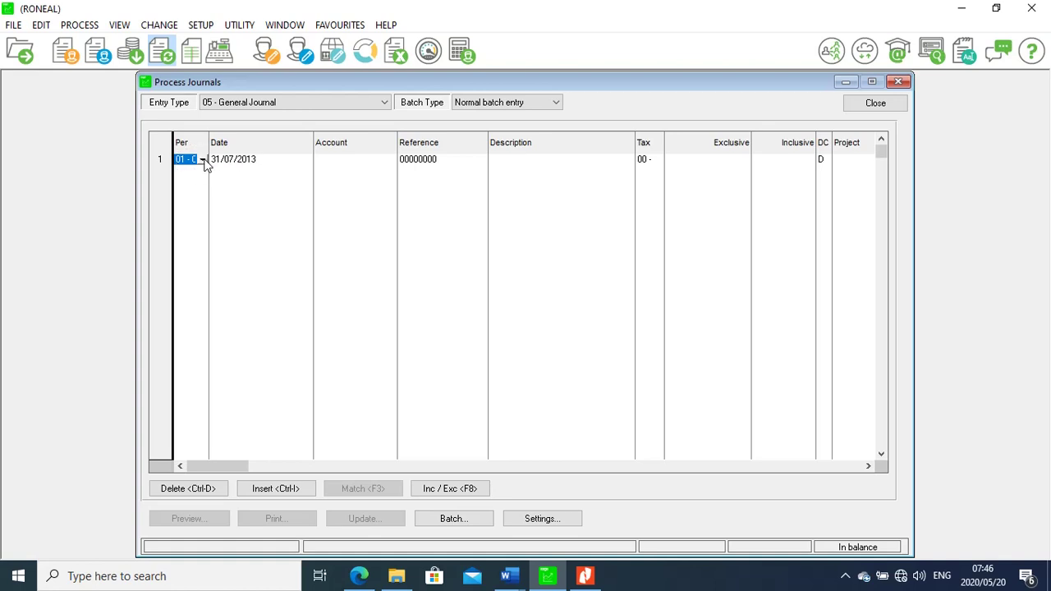
Give journal line 1 period 09 (March 2014) and date 31/03/2014
click(203, 160)
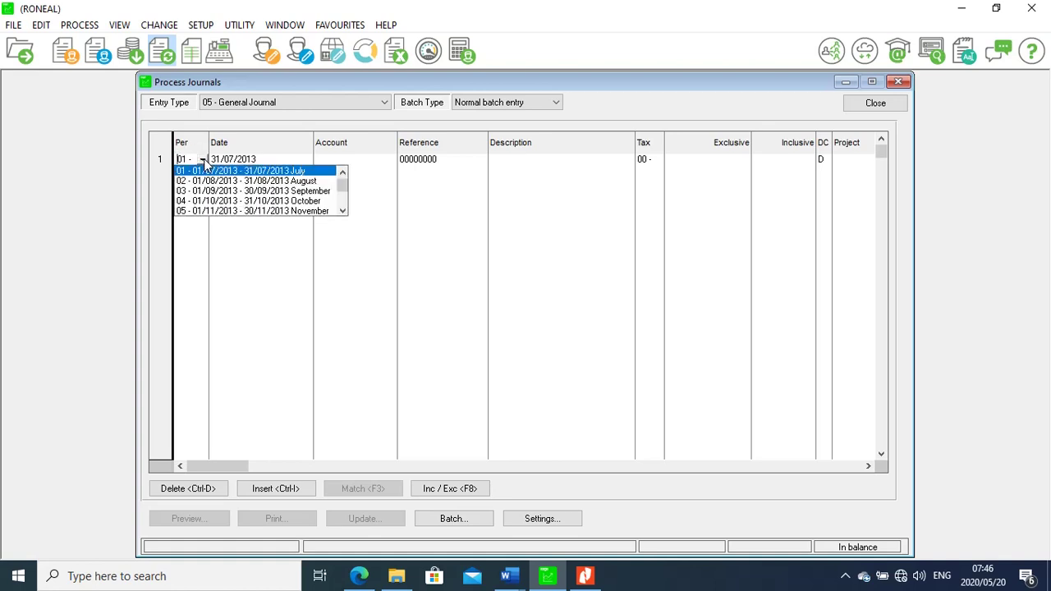
click(343, 211)
click(342, 211)
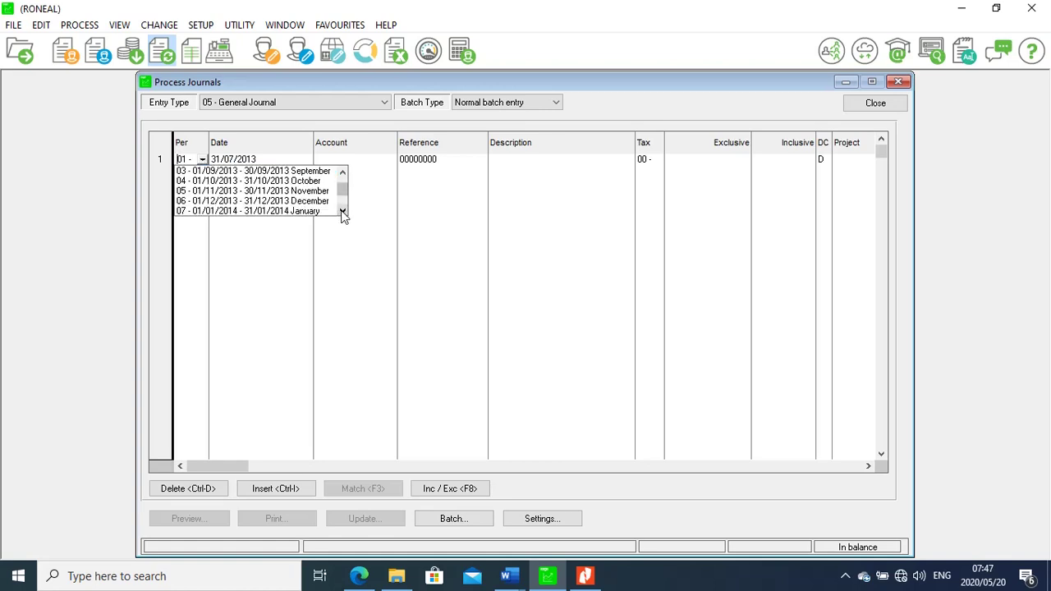
click(343, 211)
click(342, 211)
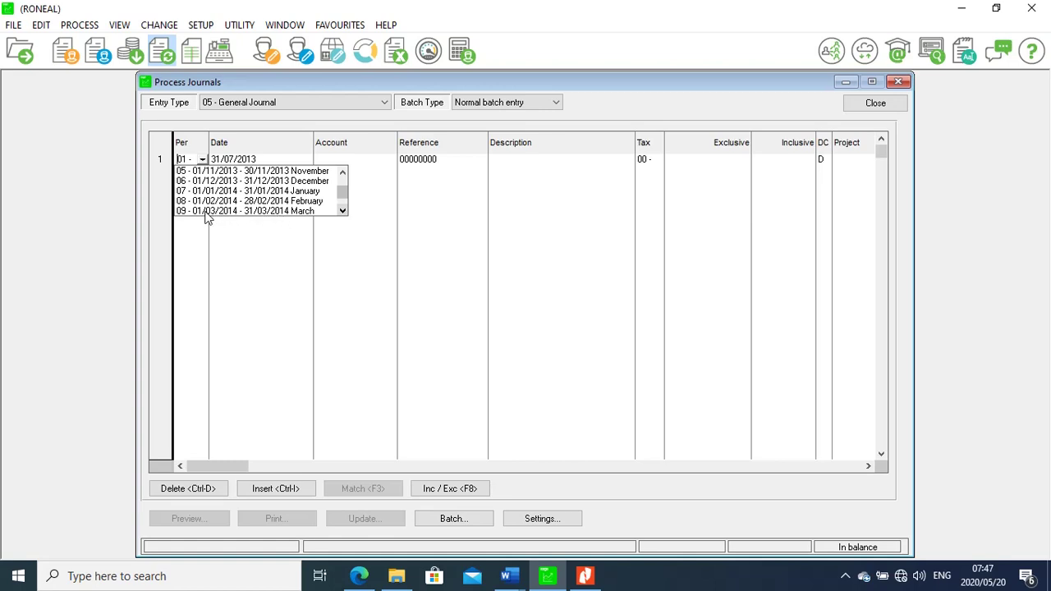
click(271, 212)
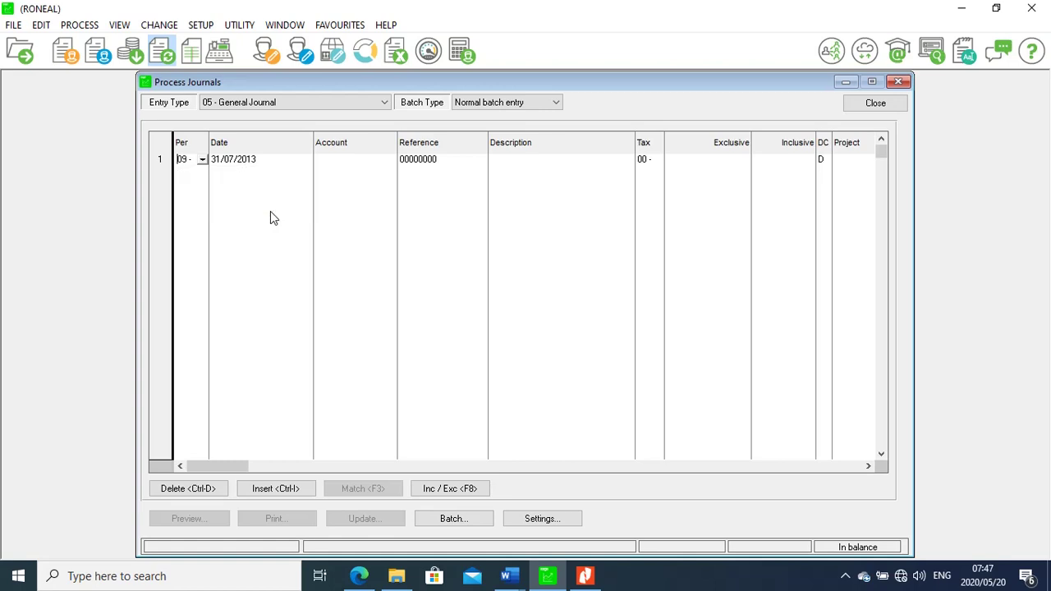
click(278, 165)
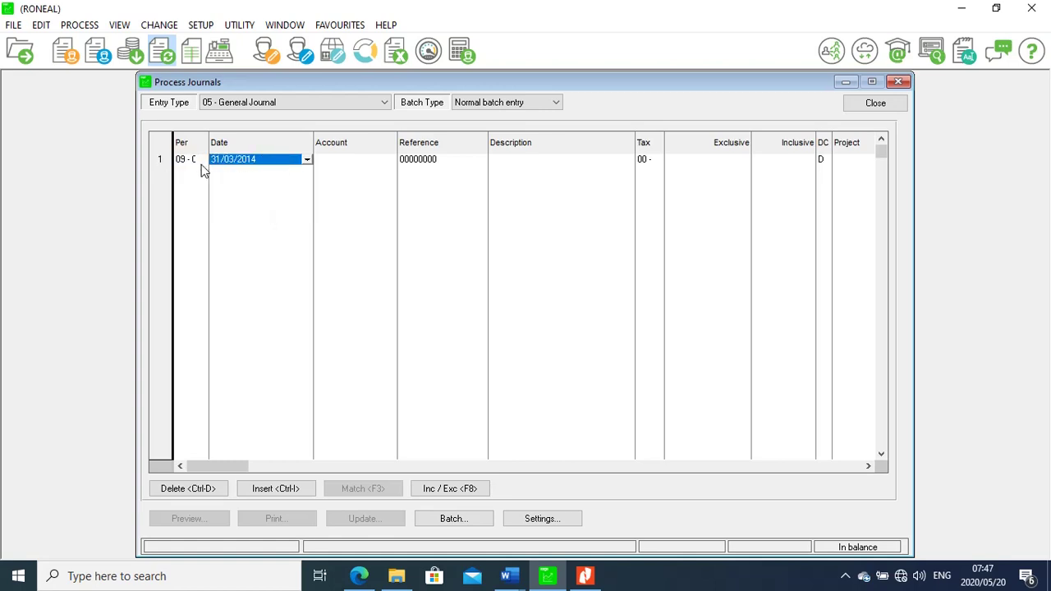
click(358, 164)
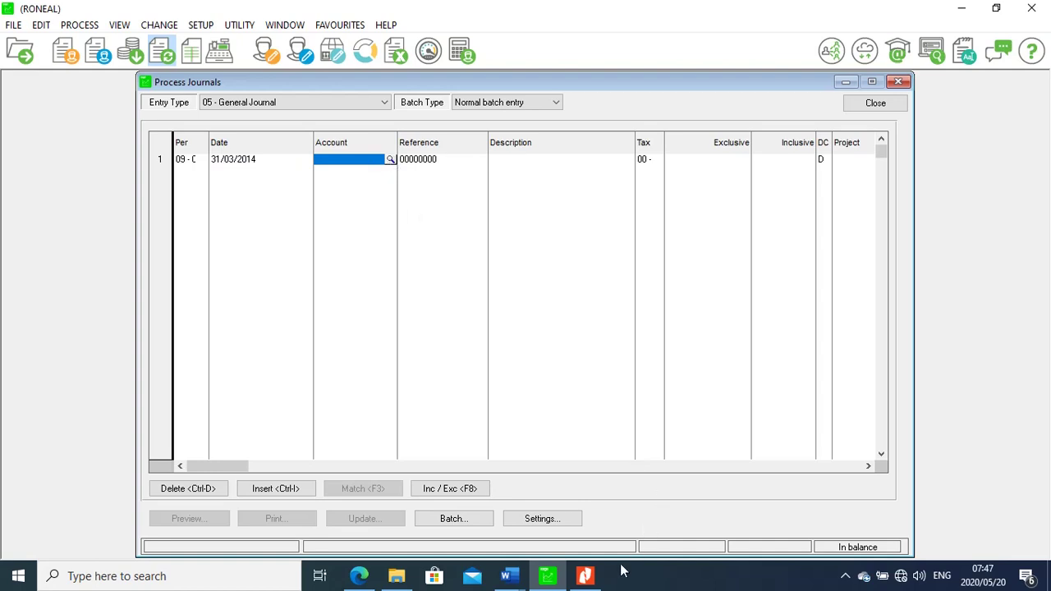
click(586, 576)
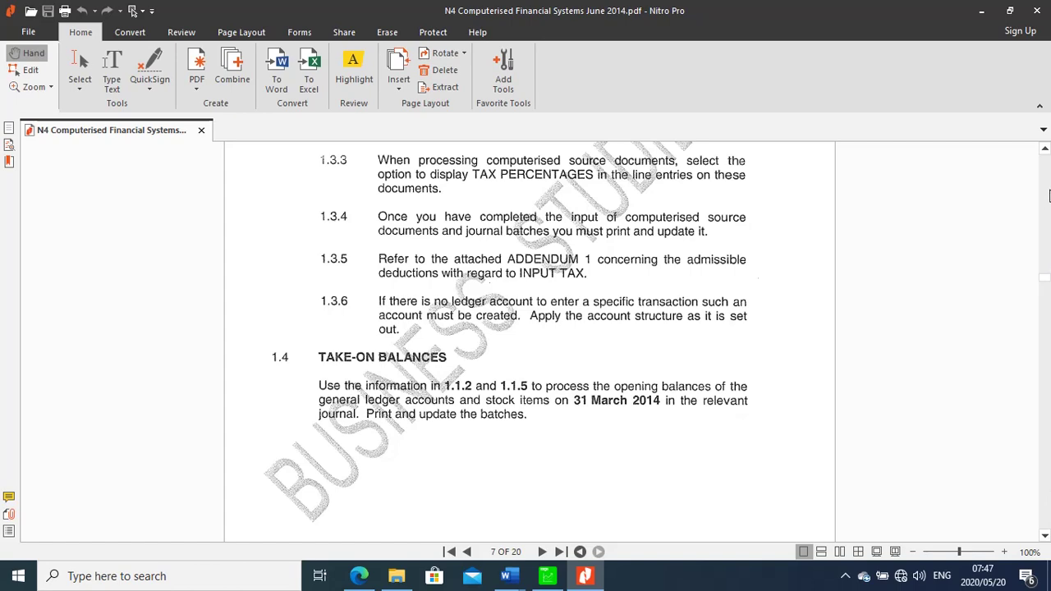
Check page 5's Capital and Drawings balances in the PDF, then return to Pastel
click(1046, 152)
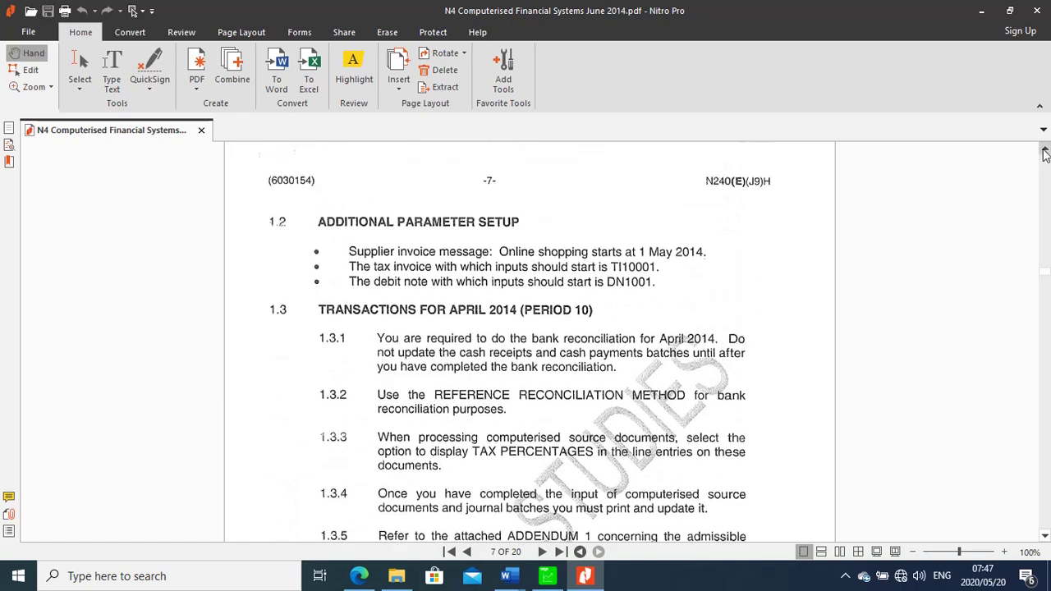
click(1045, 154)
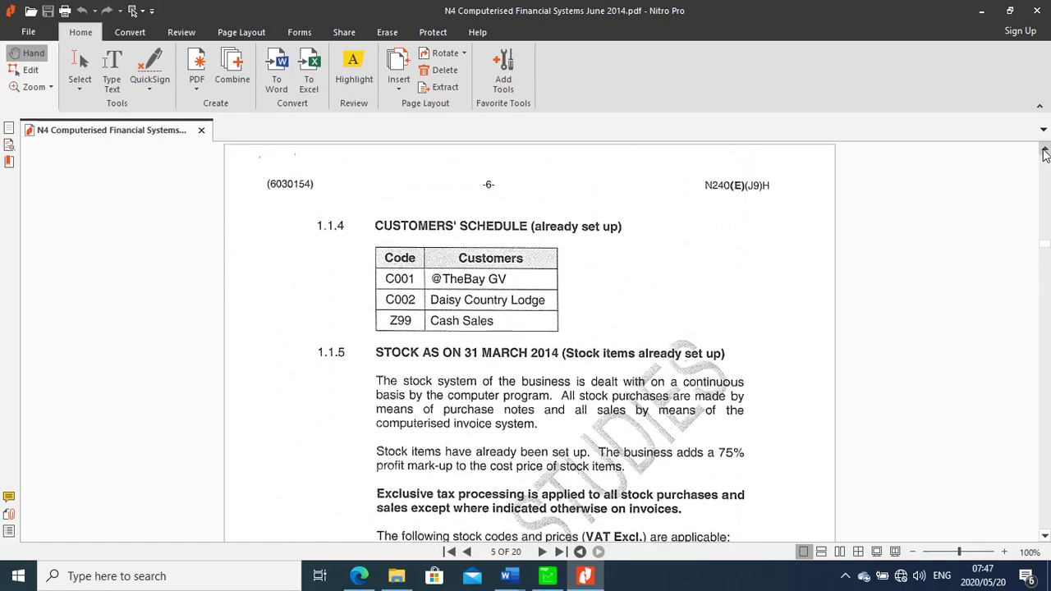
click(1045, 153)
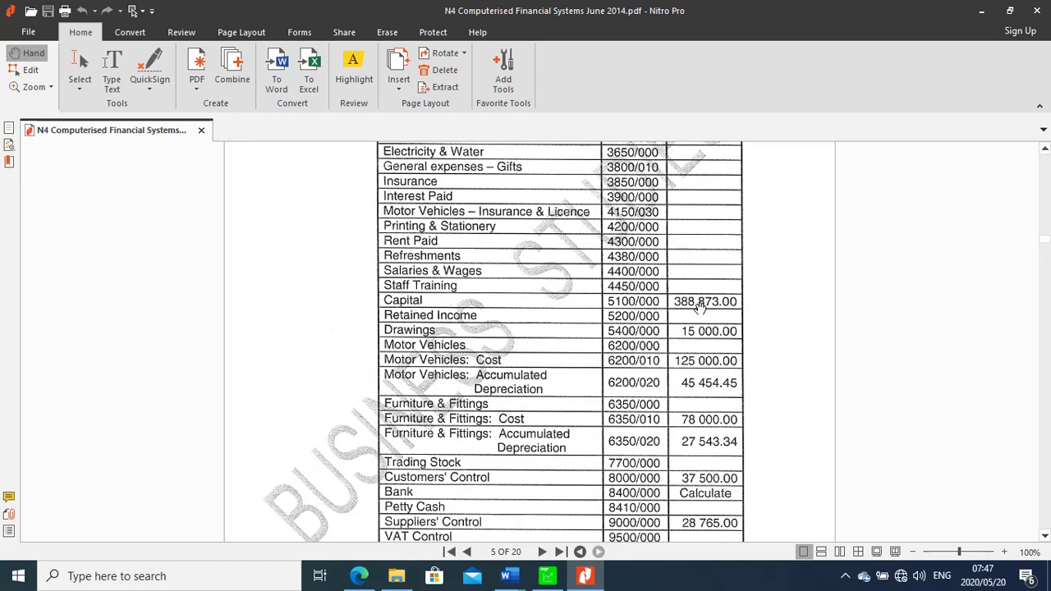
click(547, 577)
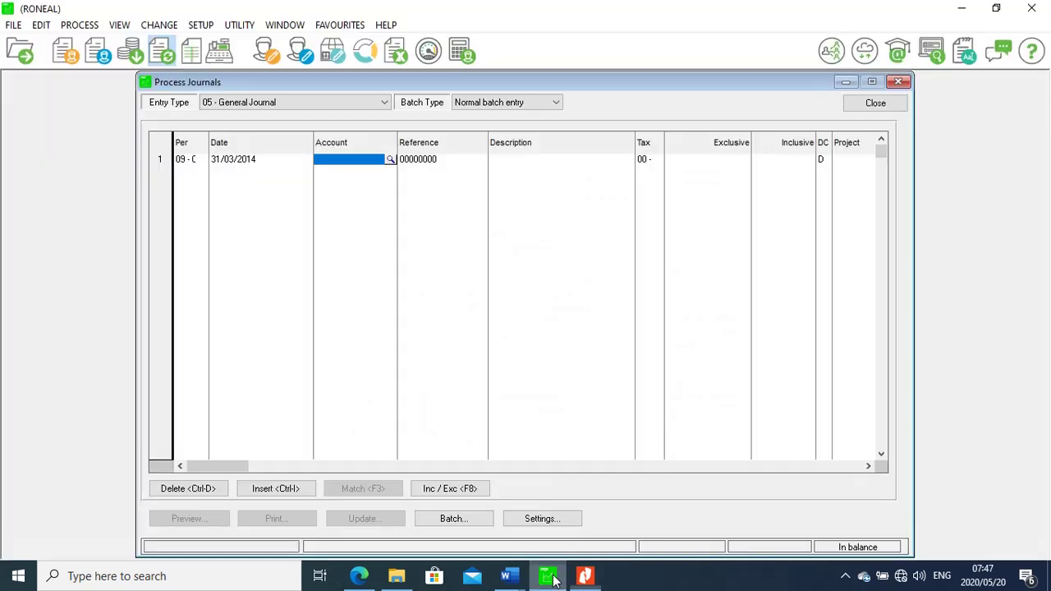
Post line 1 to account 5100/000 with reference GL and description 'balance'
click(391, 160)
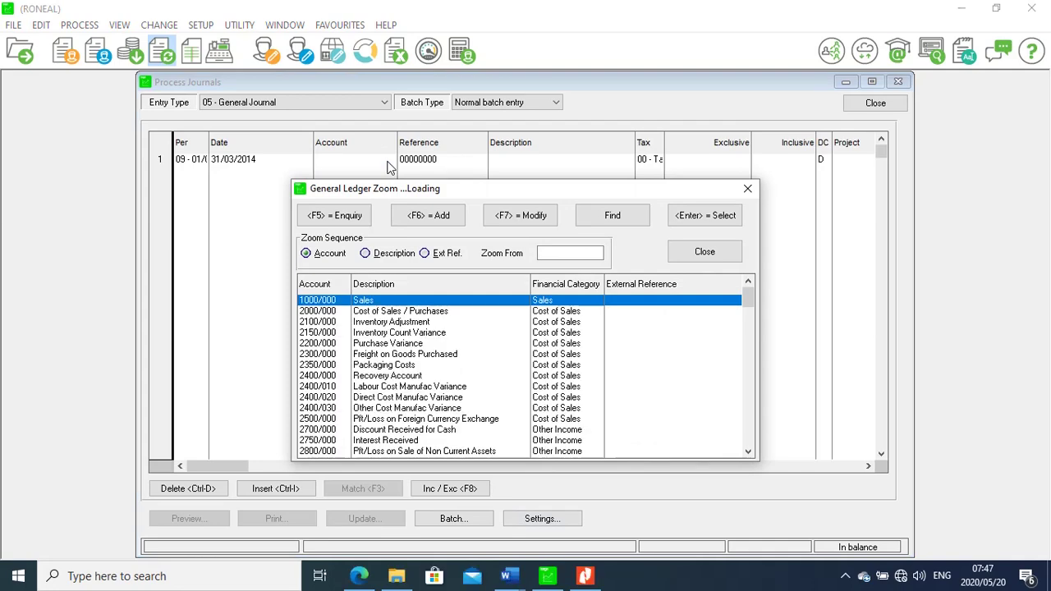
text(5100)
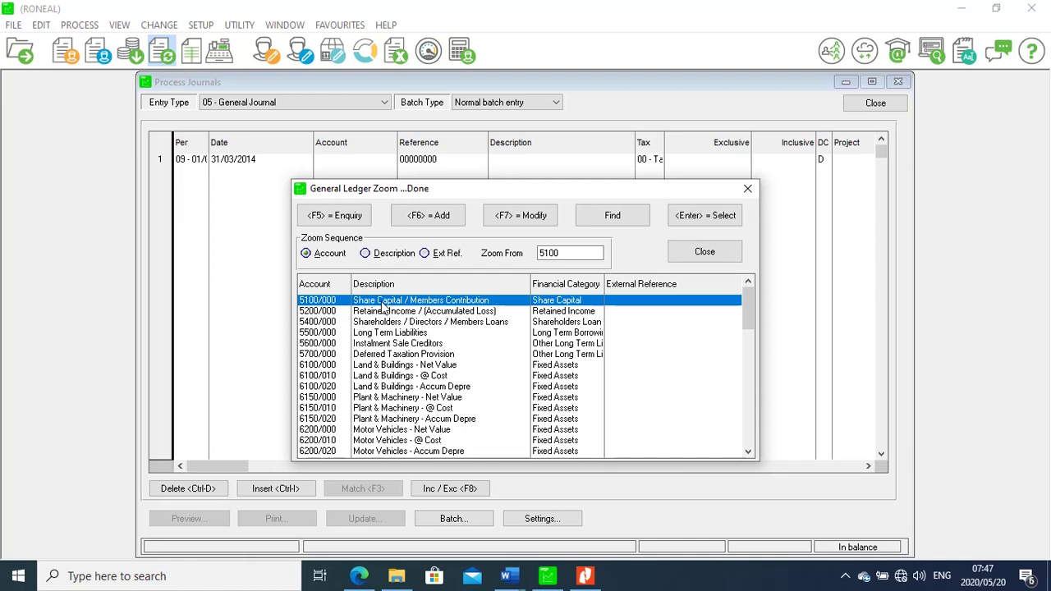
double_click(383, 307)
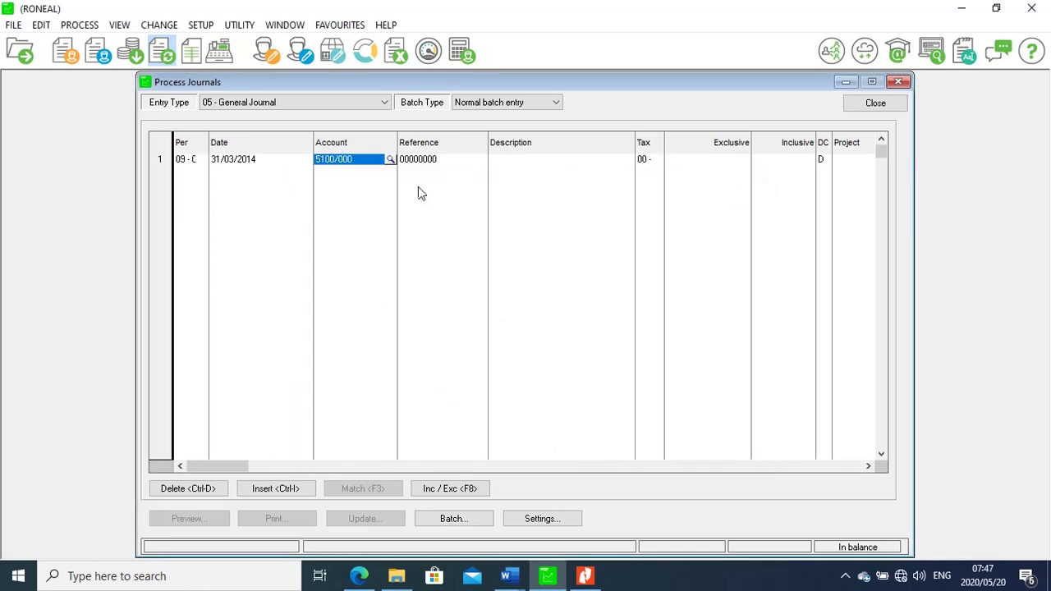
click(428, 160)
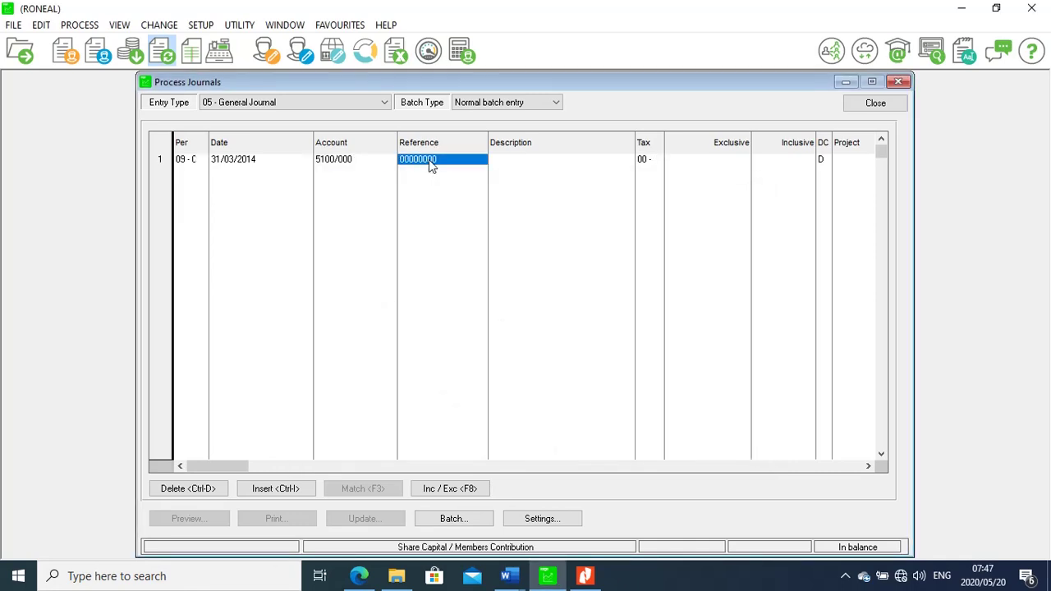
text(GL)
click(522, 167)
text(b)
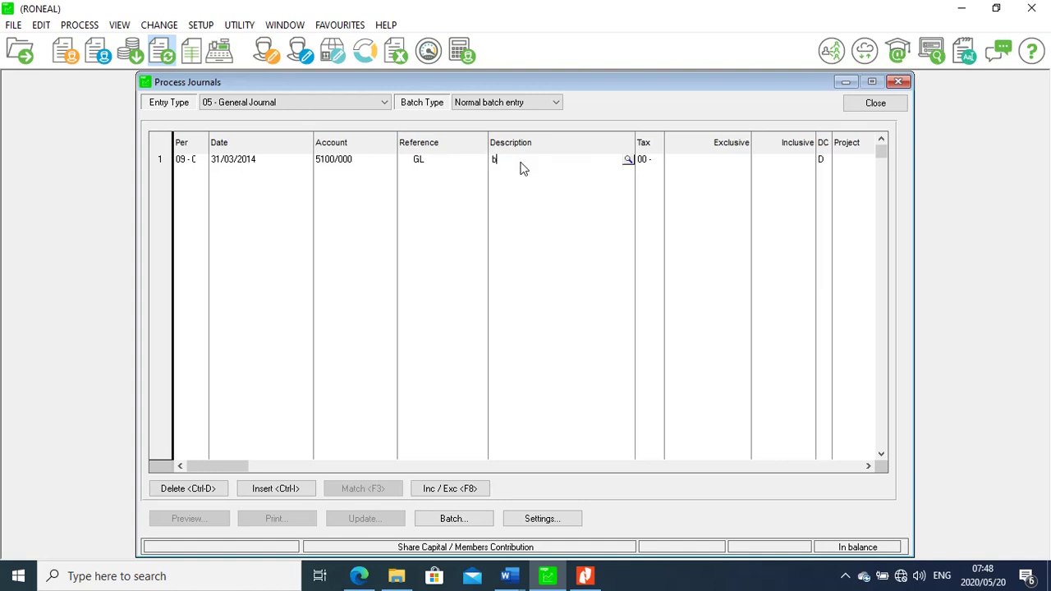
text(alance)
Enter 388 873,00 as a credit on line 1, checking the PDF figure, and start line 2
click(782, 164)
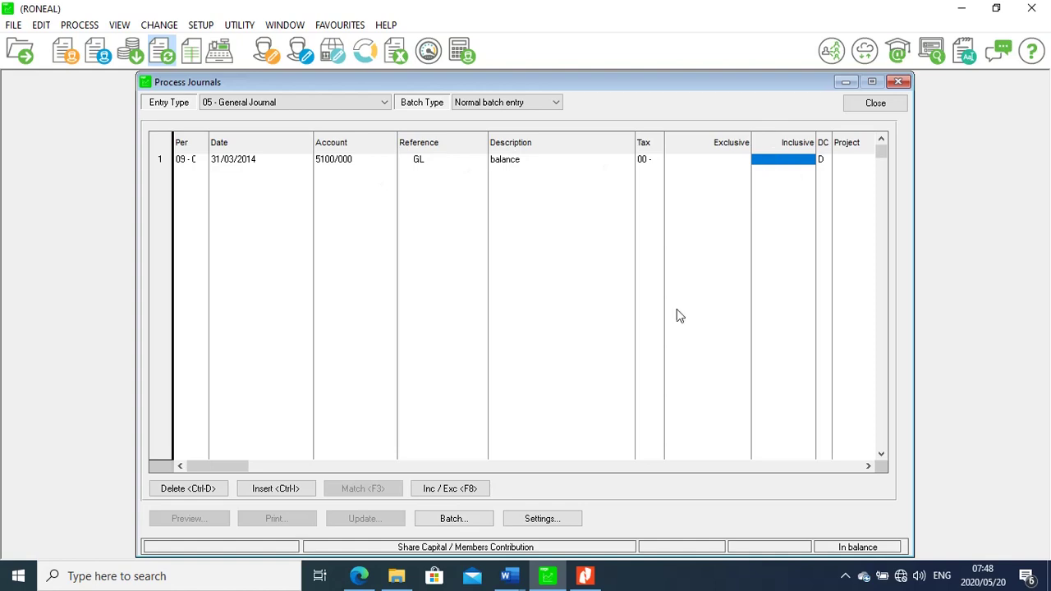
click(586, 577)
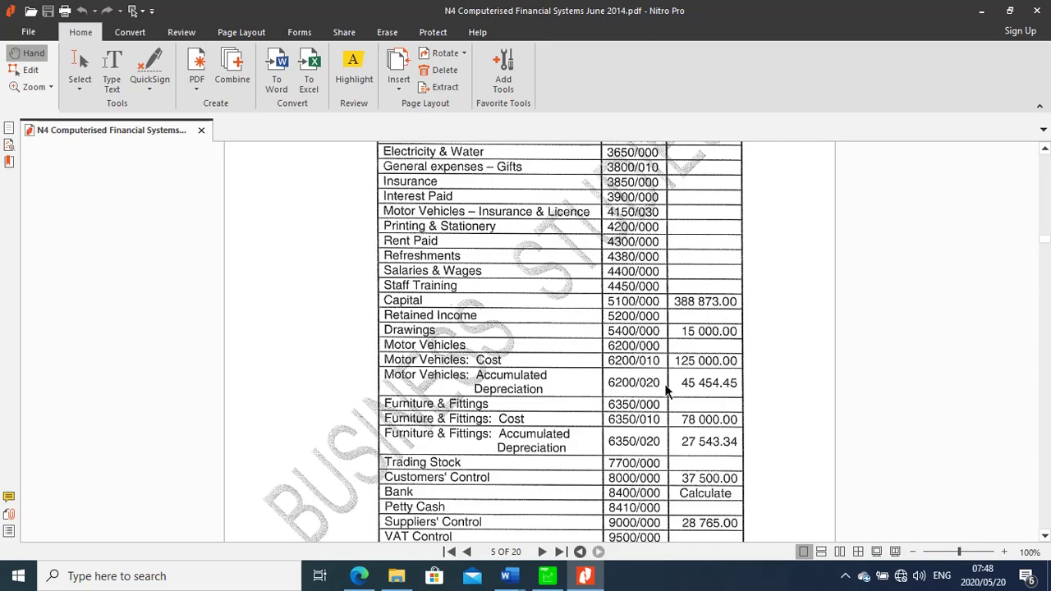
click(583, 576)
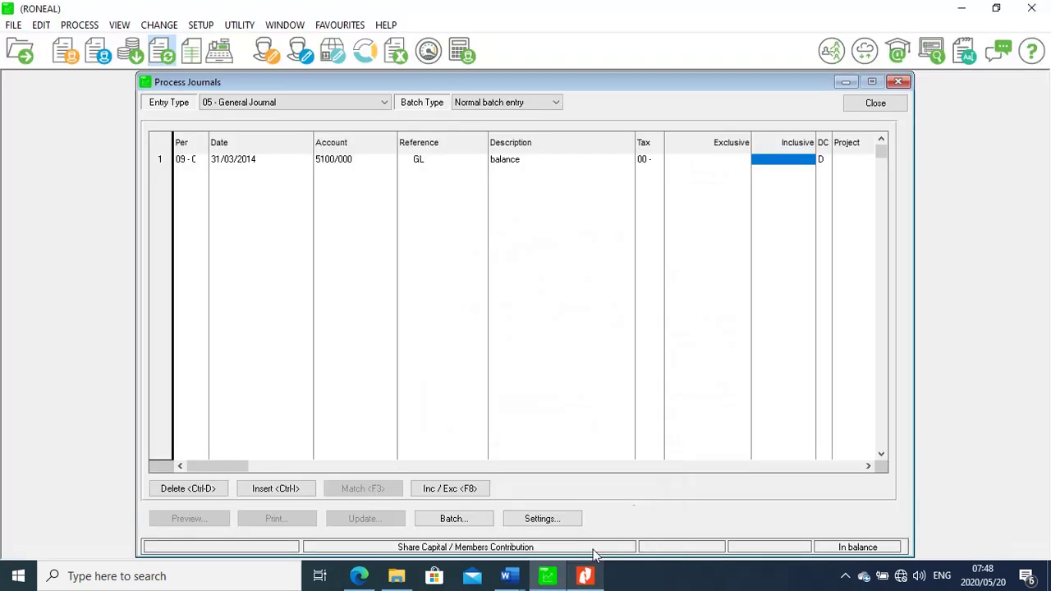
click(807, 161)
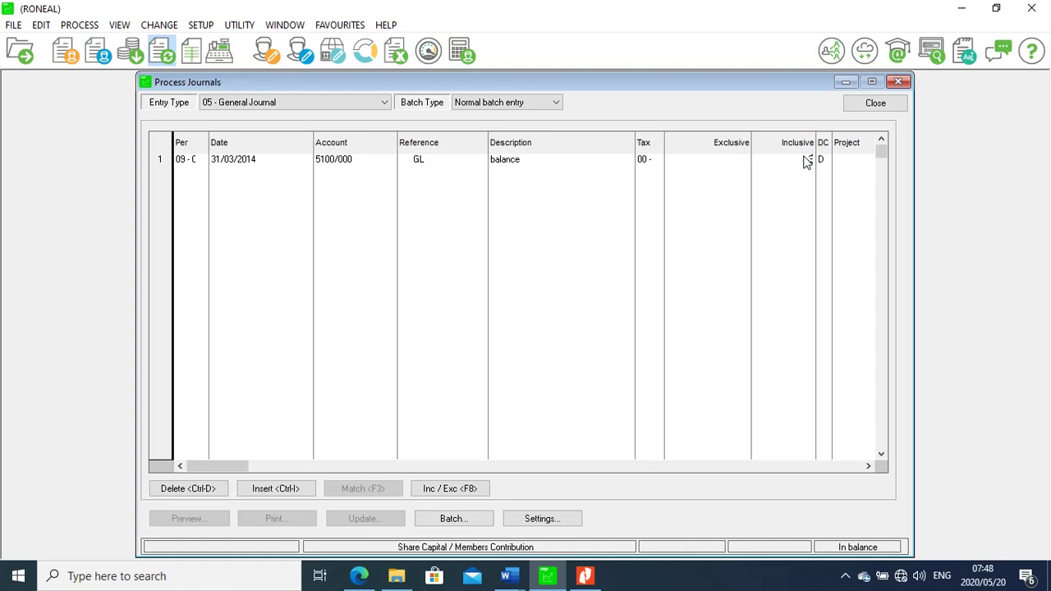
text(3860)
click(585, 576)
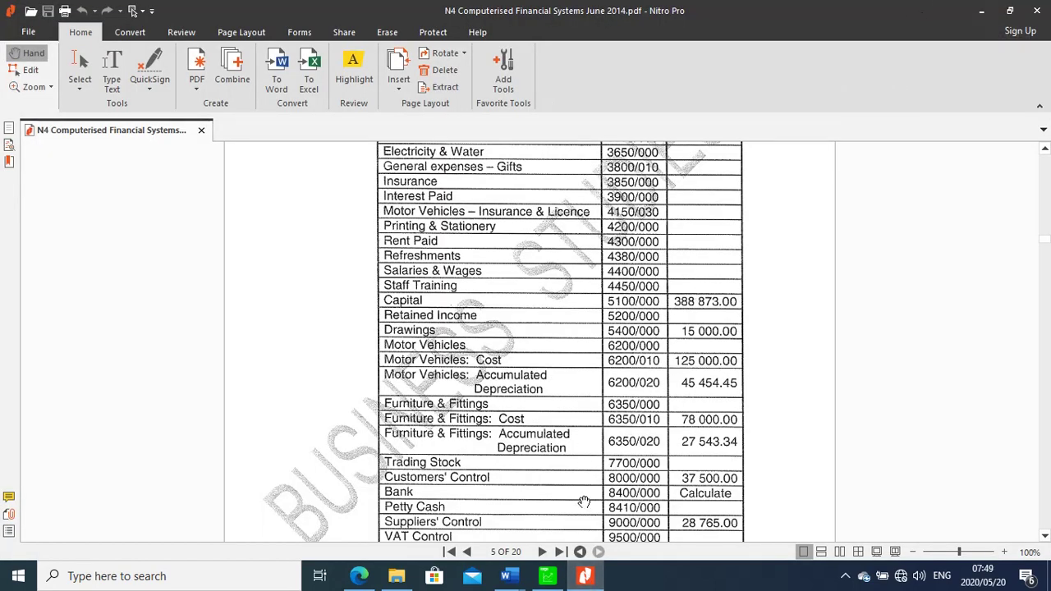
click(548, 578)
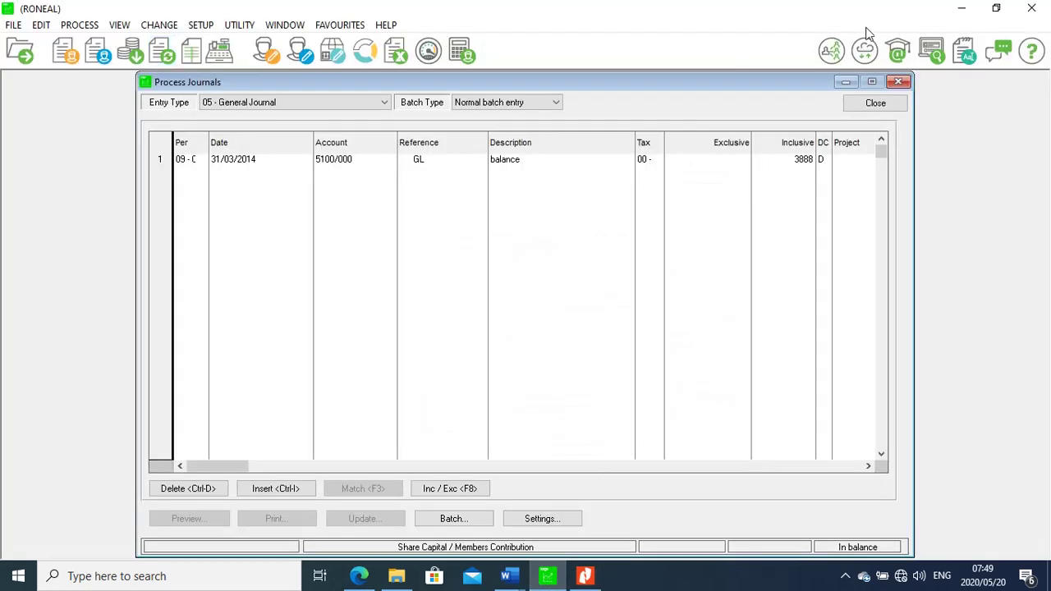
text(7)
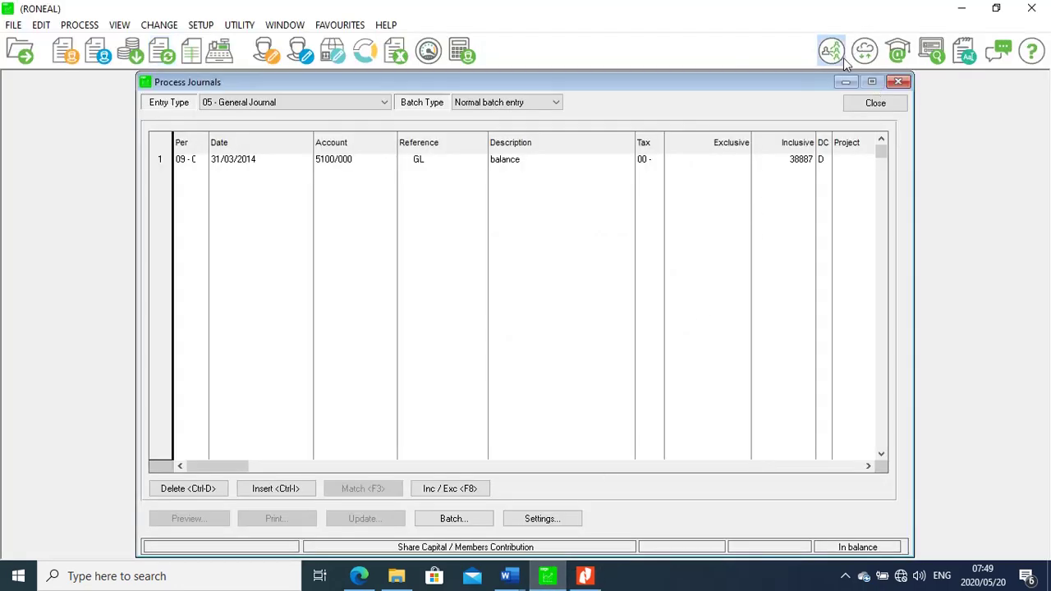
text(3)
click(825, 162)
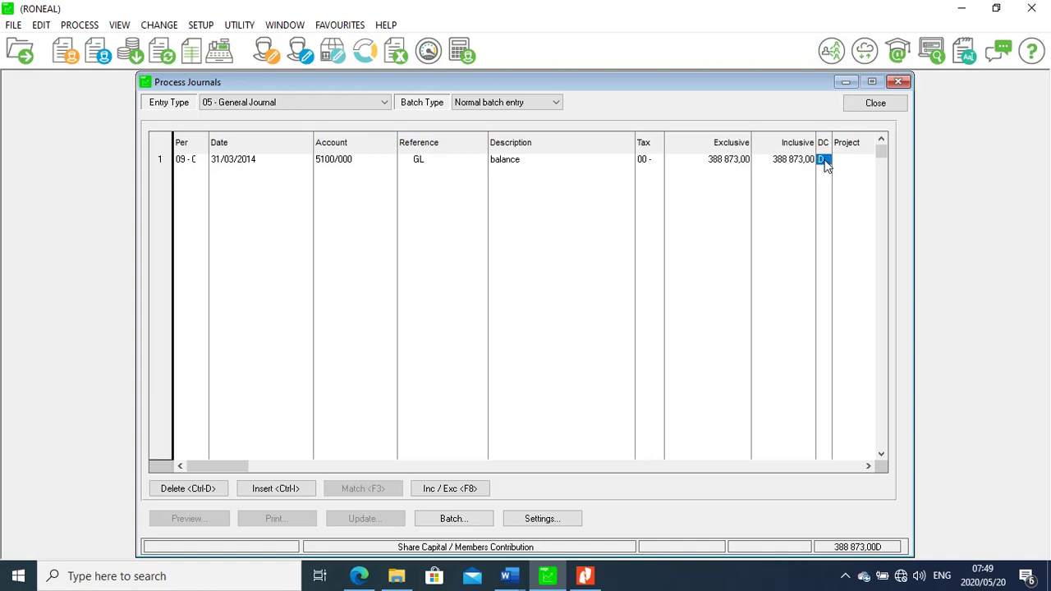
text(C)
click(189, 170)
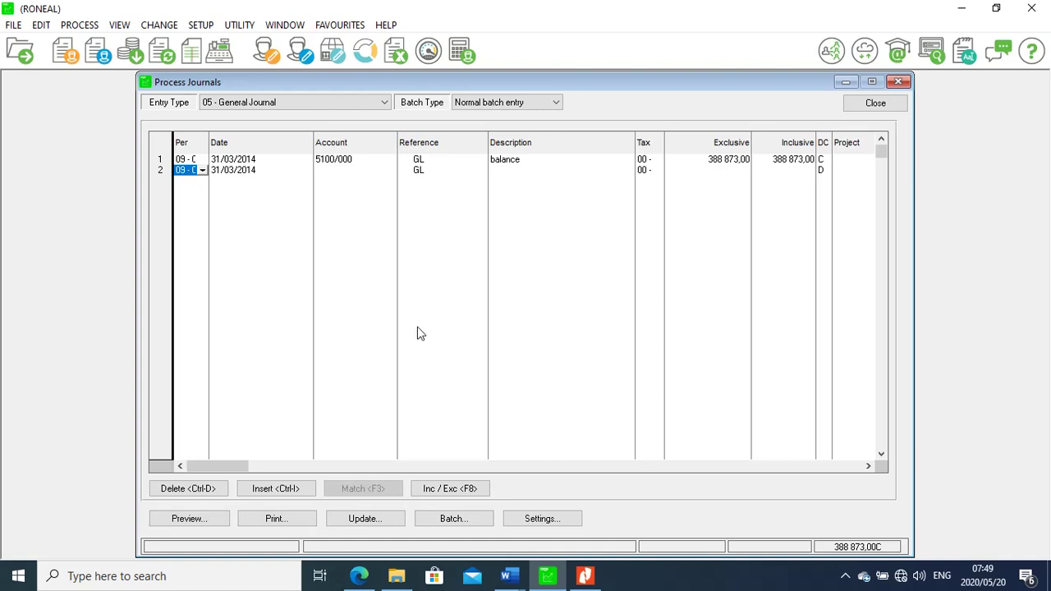
mouse_move(586, 577)
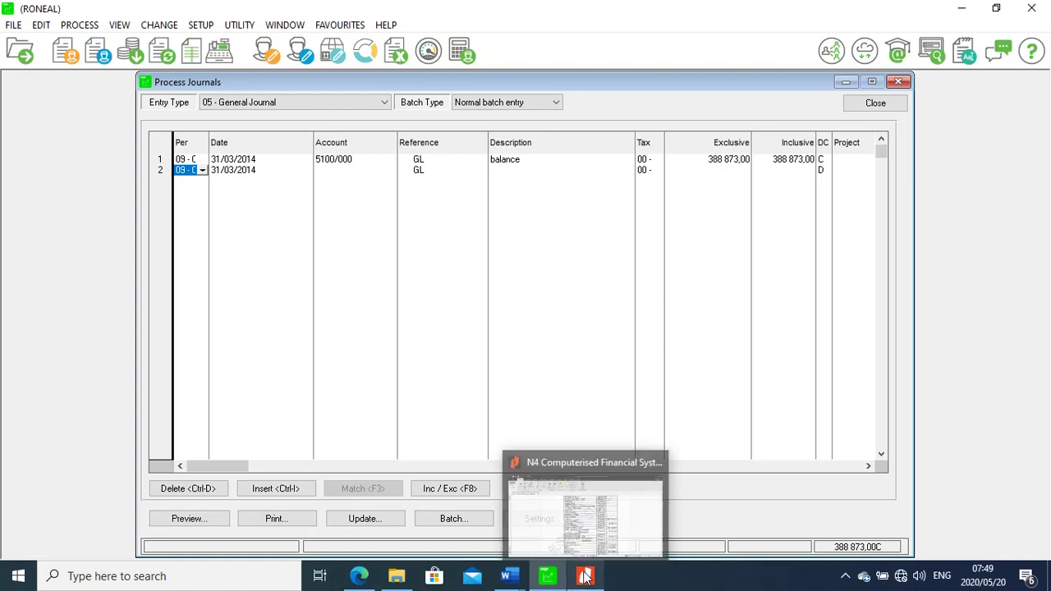
click(634, 464)
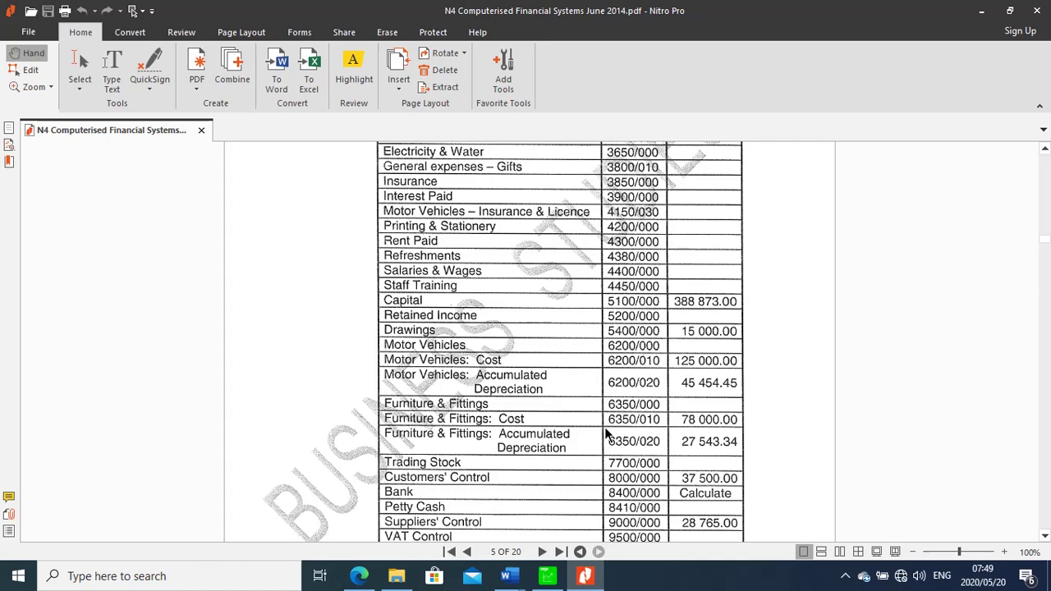
click(558, 580)
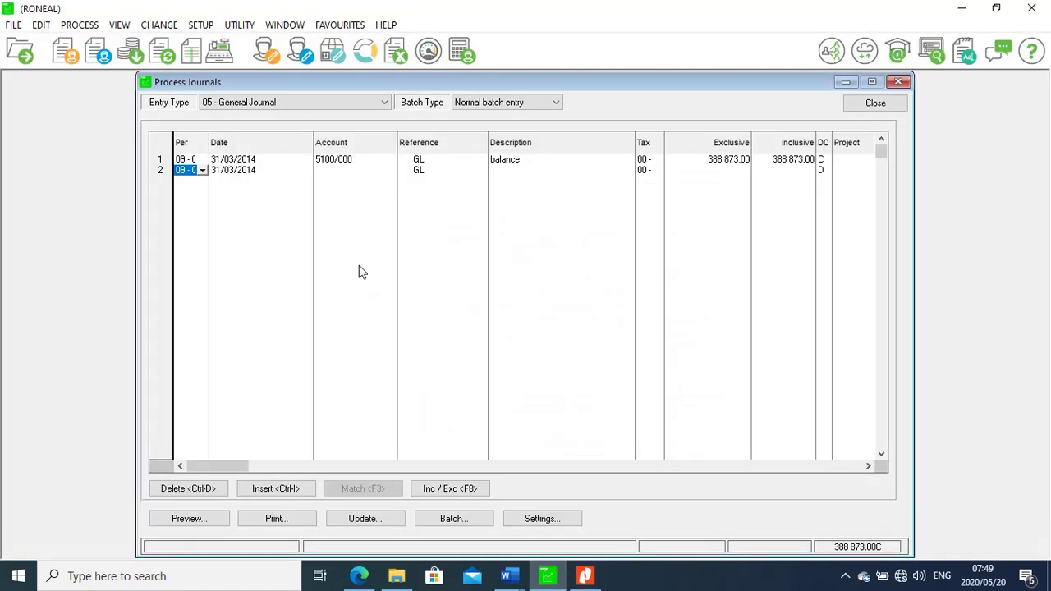
Search the account lookup for 5400/000 Shareholders / Directors / Members Loans for line 2
click(335, 172)
text(540)
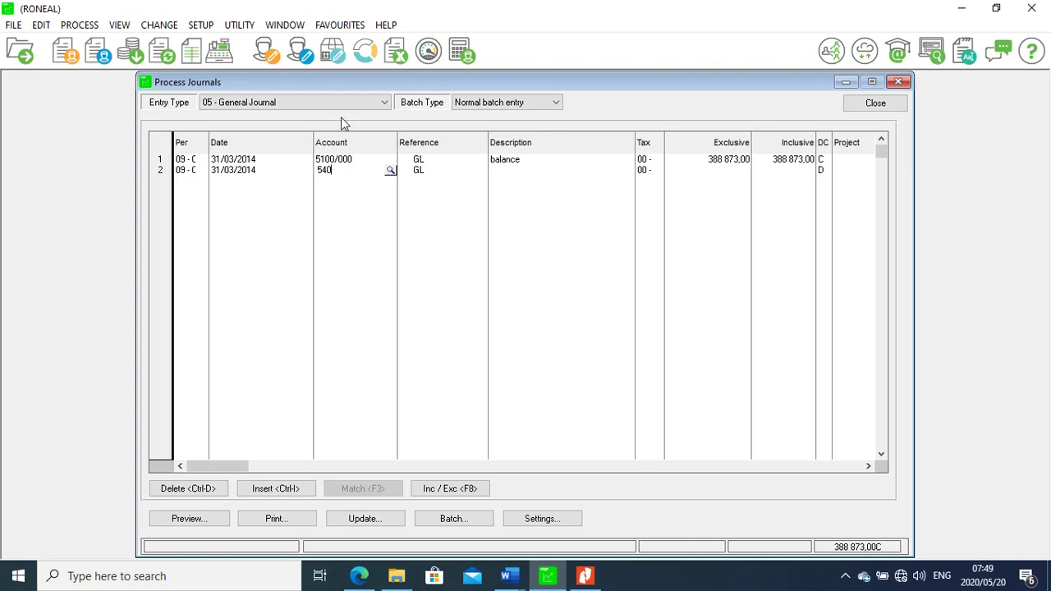
click(391, 170)
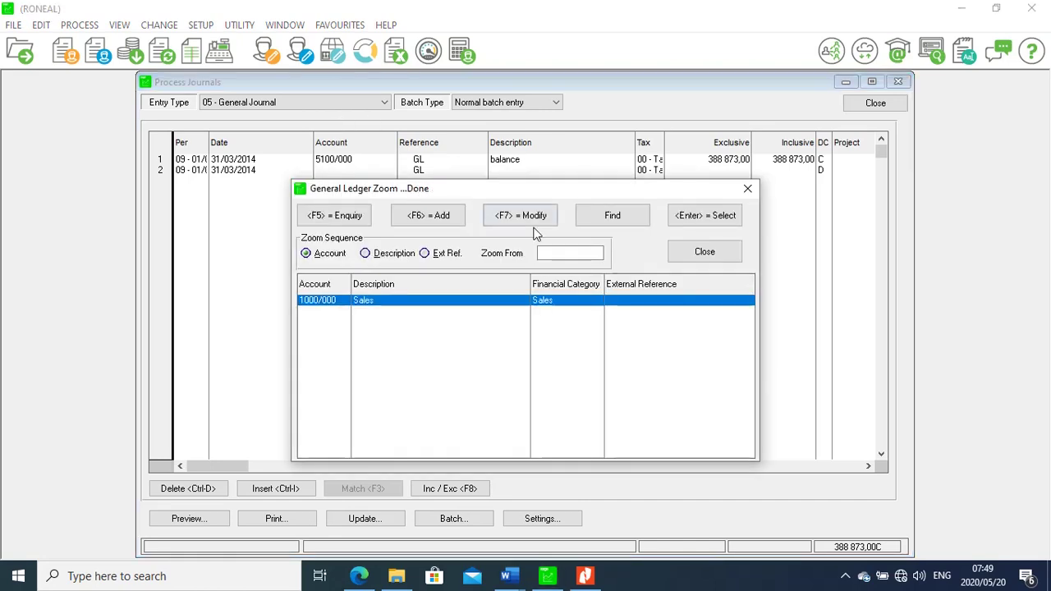
click(574, 252)
text(54)
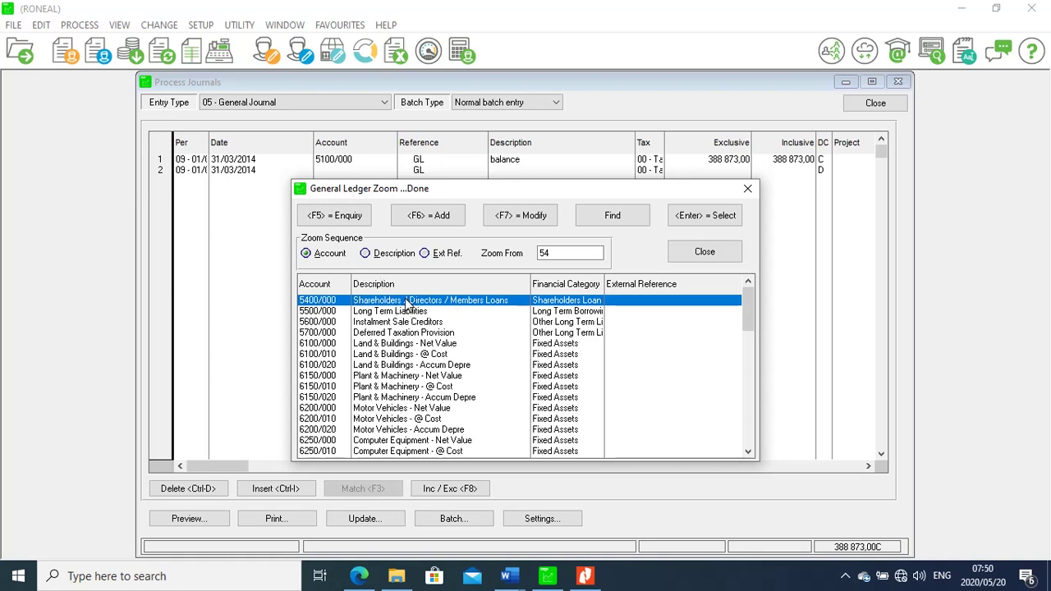
click(365, 253)
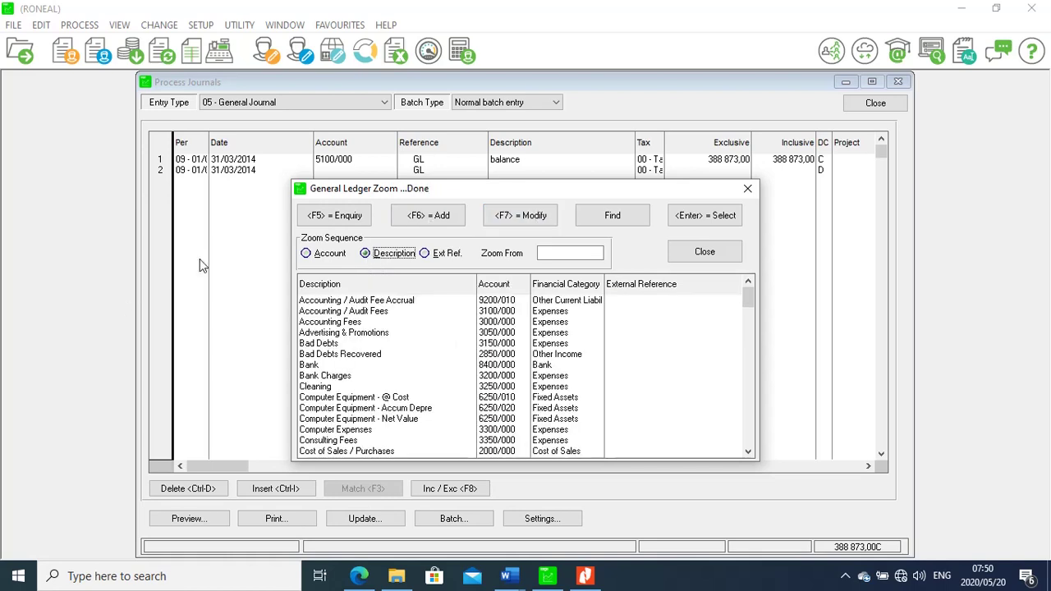
click(305, 253)
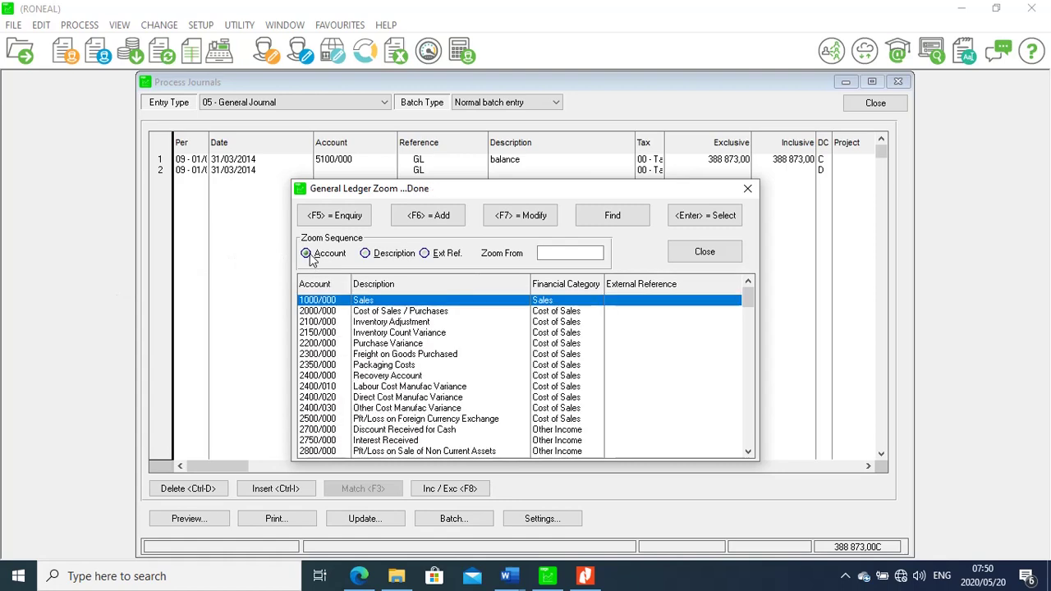
Rename account 5400/000's description to 'Drawings' and save it
text(54)
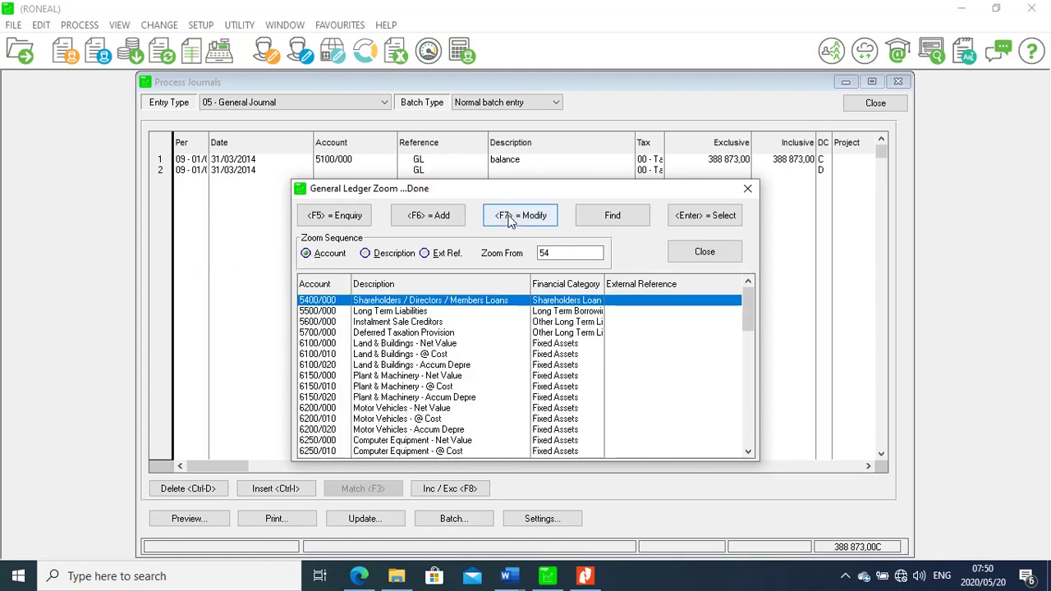
click(545, 215)
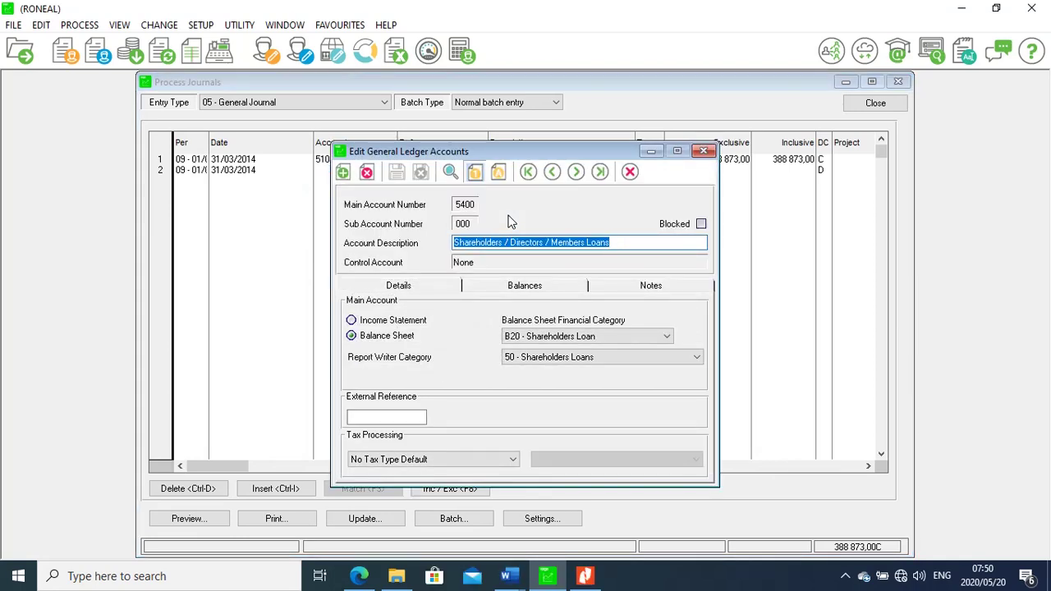
key(BackSpace)
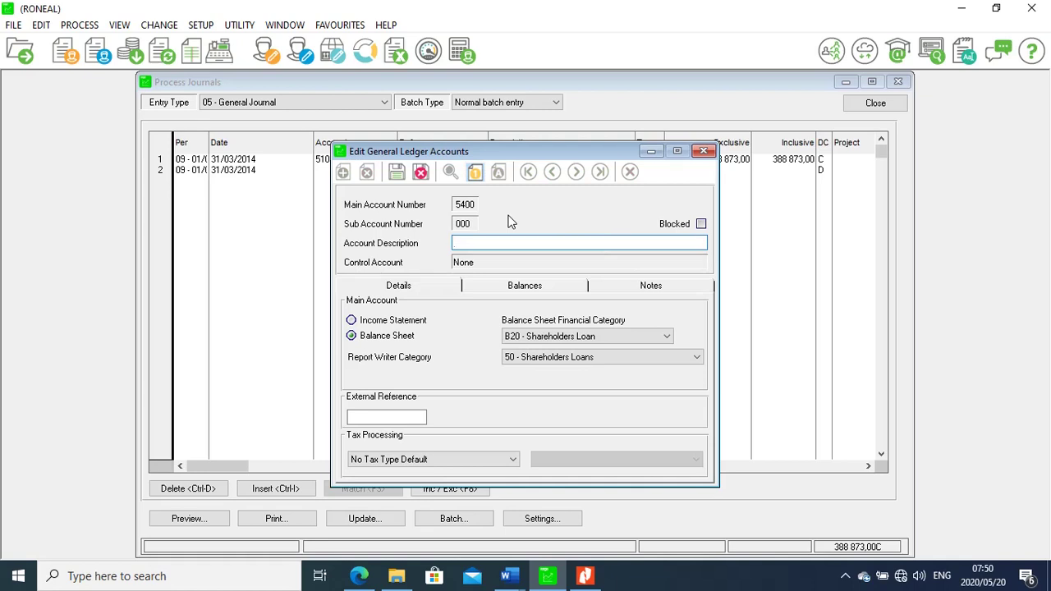
text(Drawings)
click(395, 173)
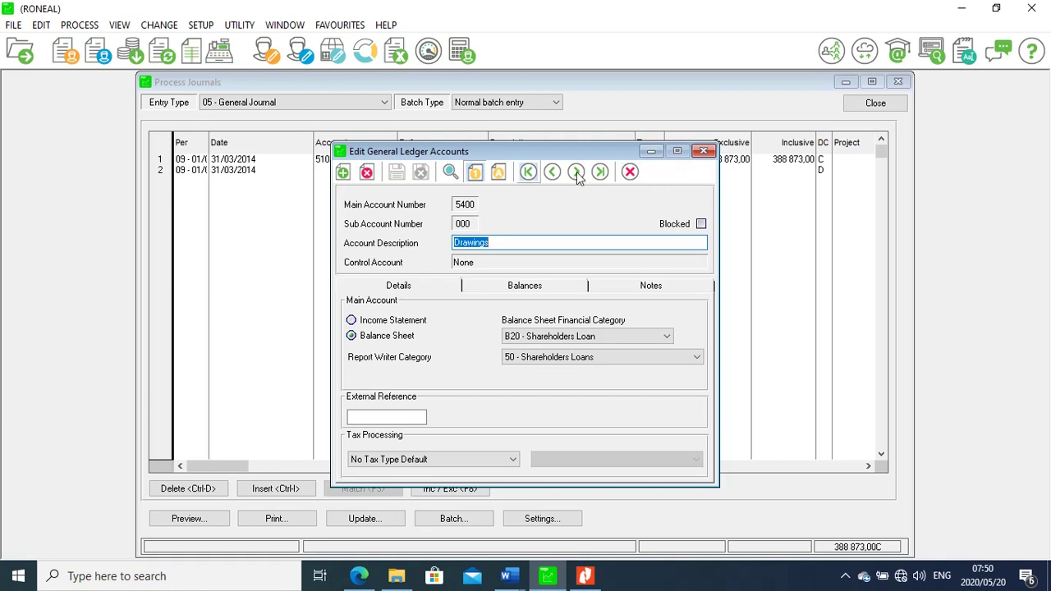
click(702, 153)
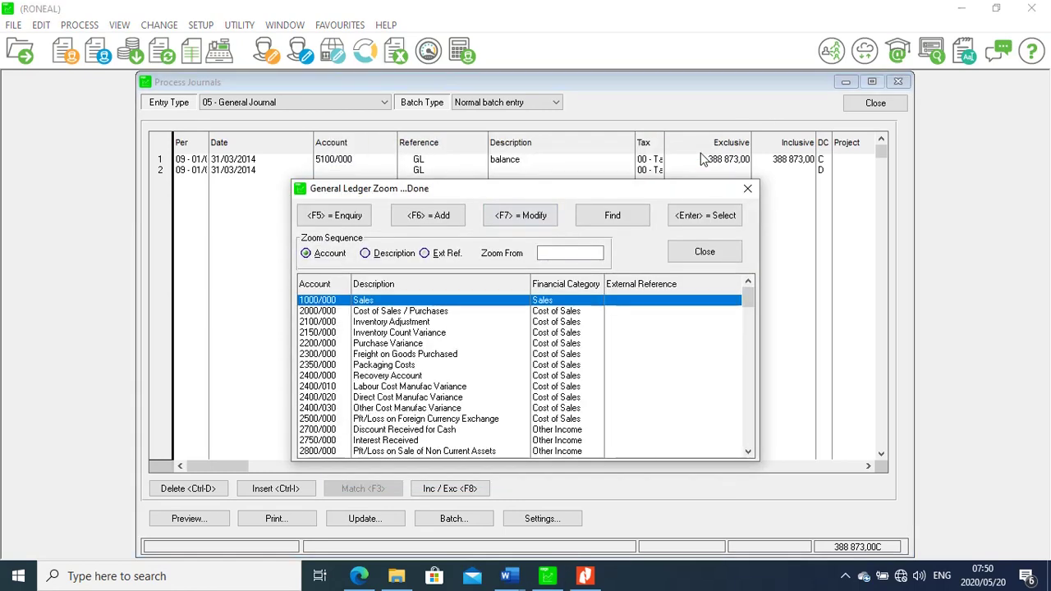
Assign account 5400/000 Drawings to line 2 with description 'balance'
text(54)
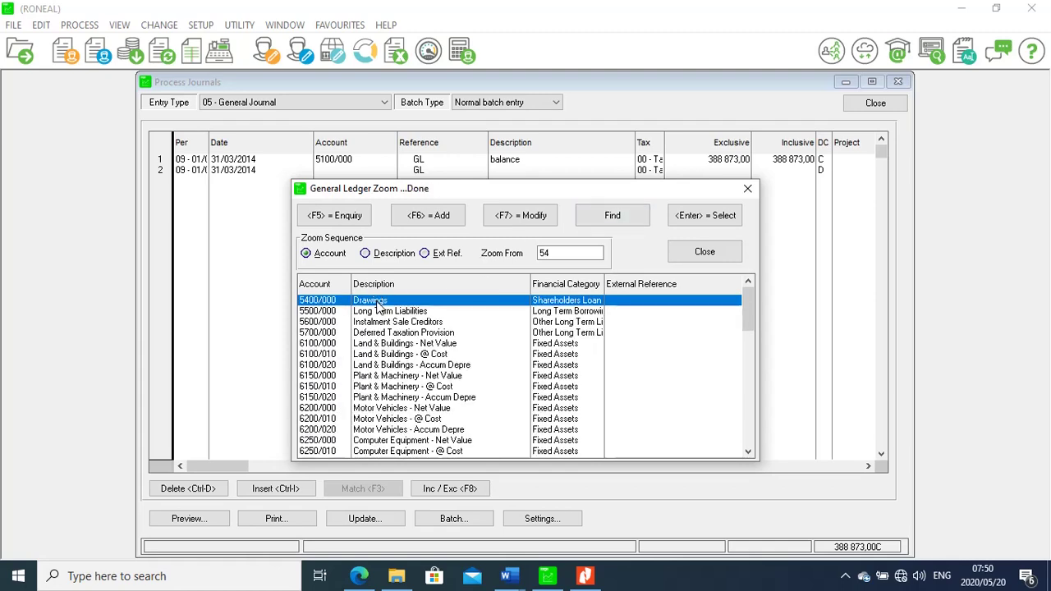
double_click(377, 304)
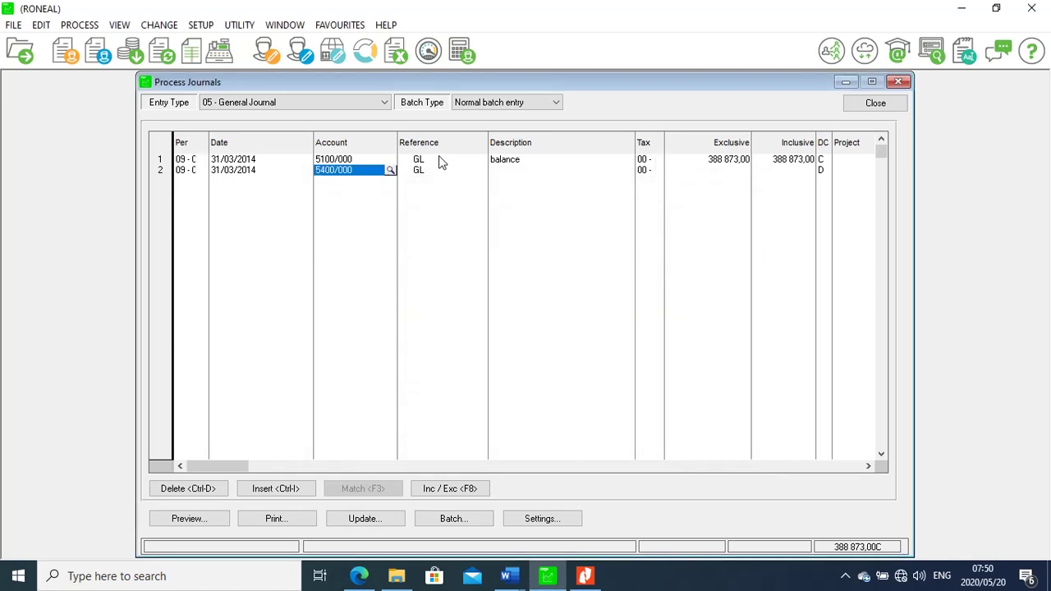
click(510, 173)
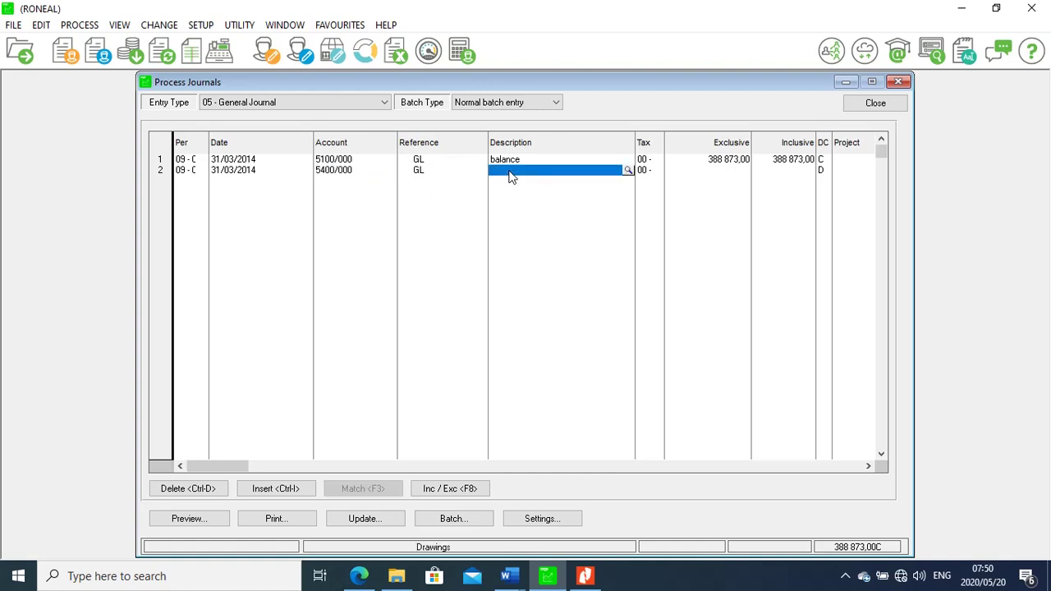
text(balanc)
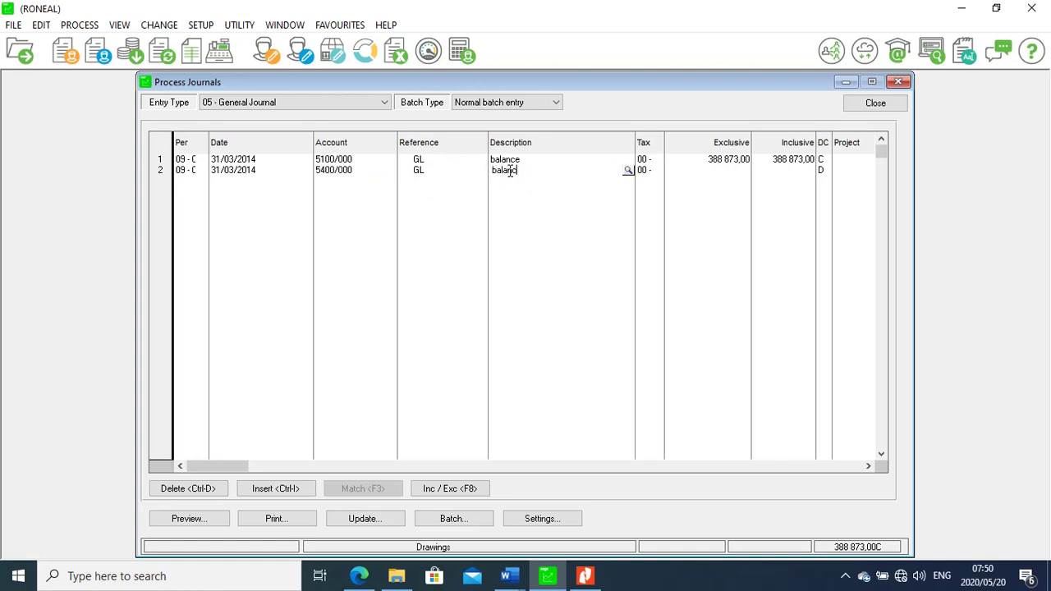
text(e)
click(806, 172)
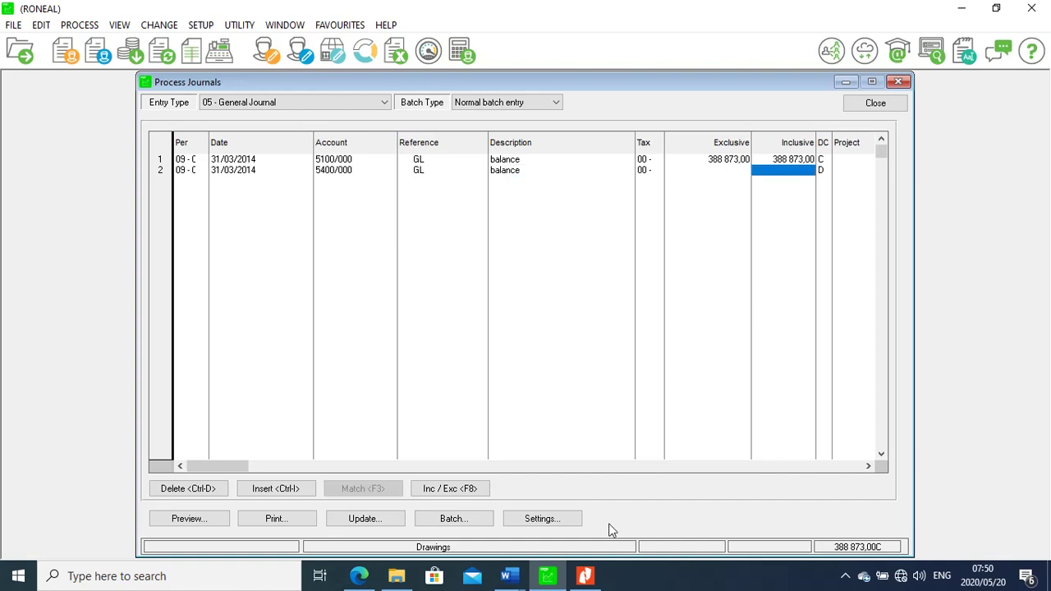
Enter 150 000,00 as line 2's debit amount, correcting it after checking the PDF
click(588, 578)
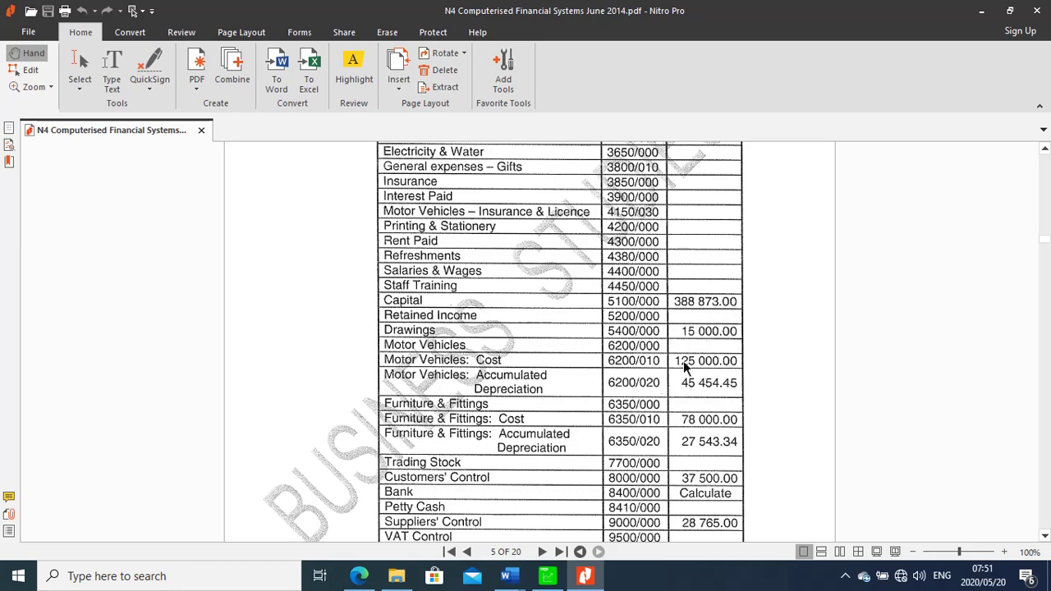
click(552, 581)
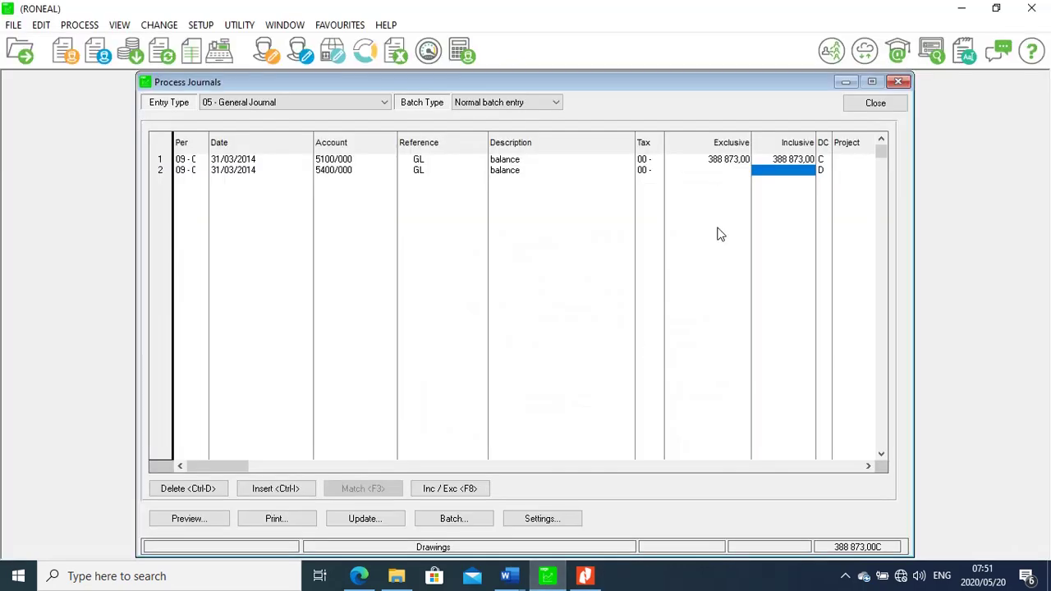
text(15000)
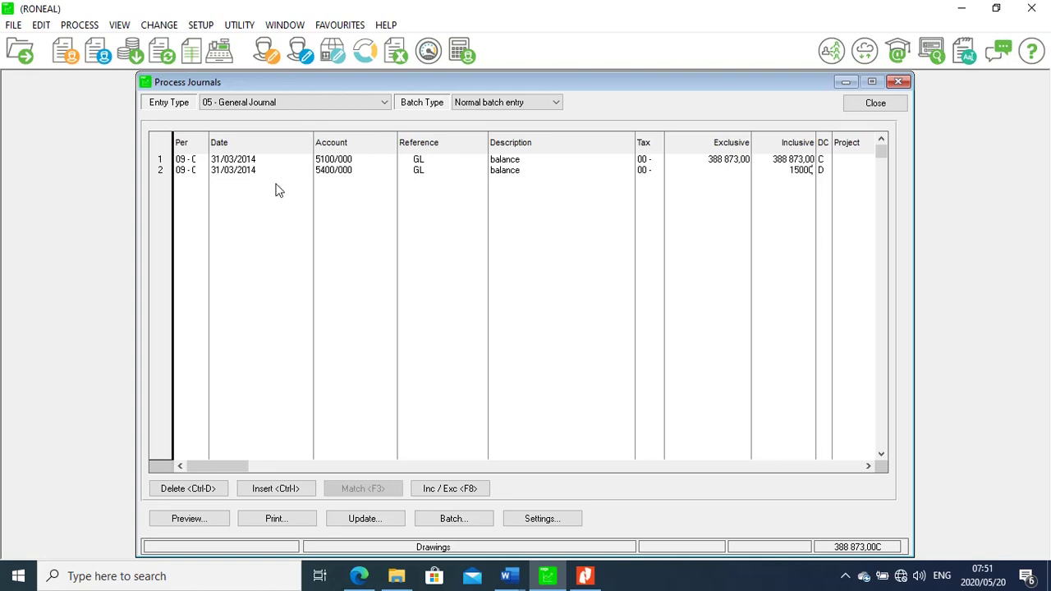
text(0)
click(185, 182)
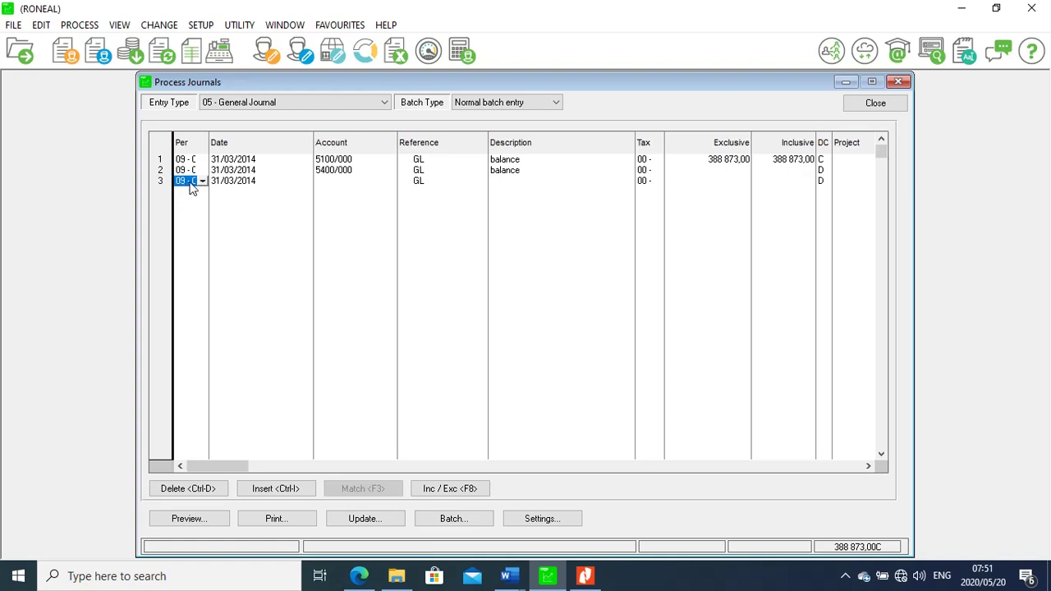
click(785, 182)
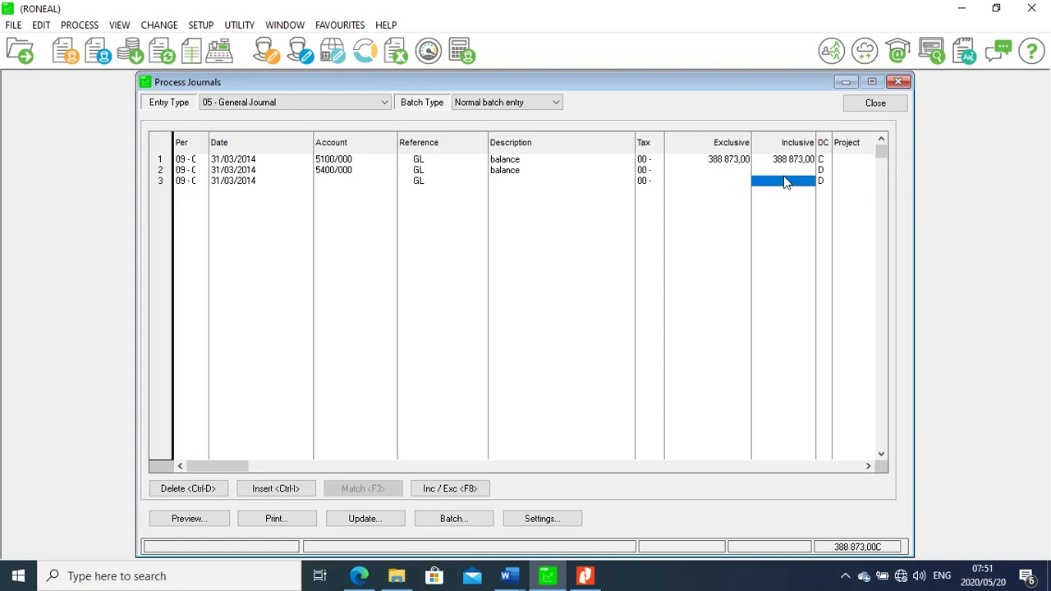
click(784, 171)
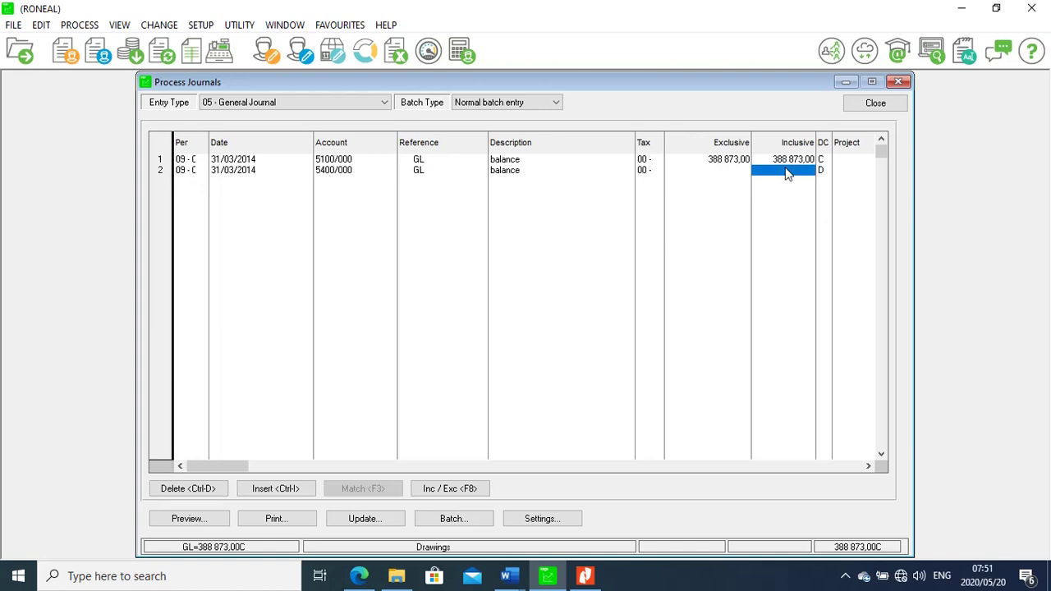
text(150000)
key(Return)
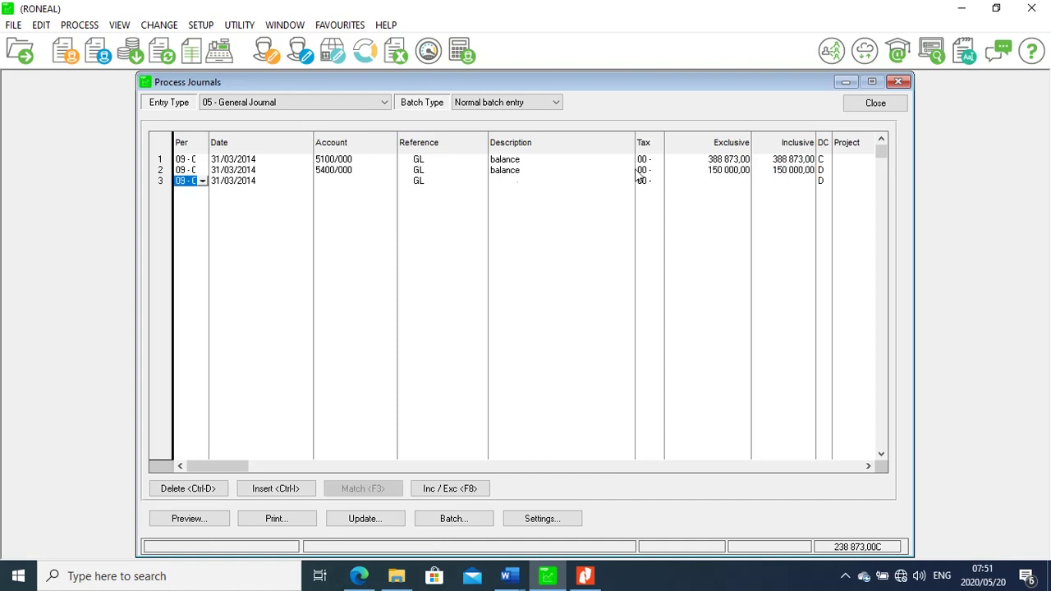
click(585, 576)
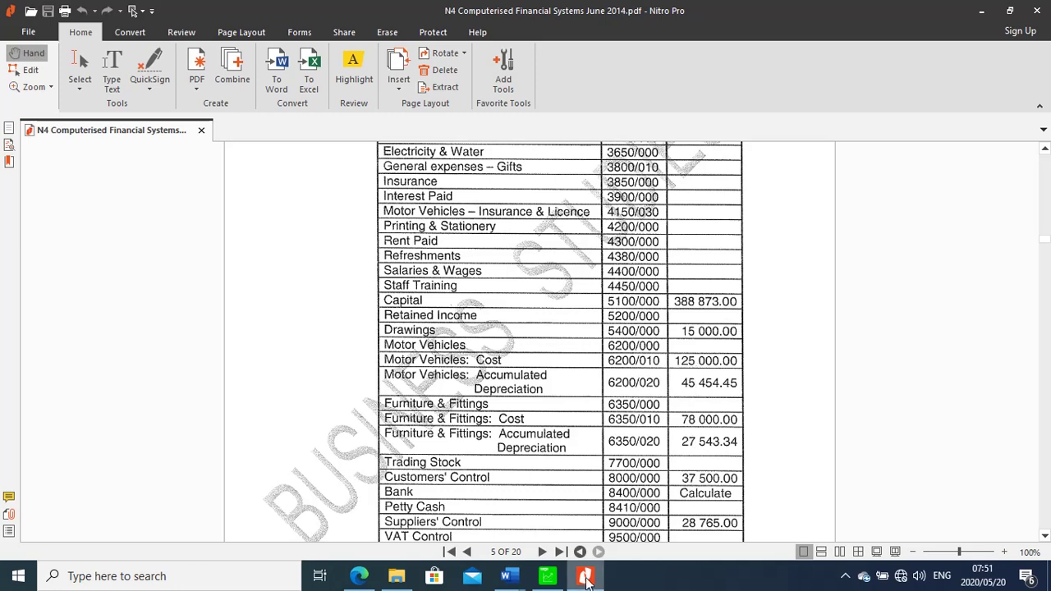
Leave the Nitro balances PDF and return to the RONEAL journal batch in Pastel
mouse_move(585, 583)
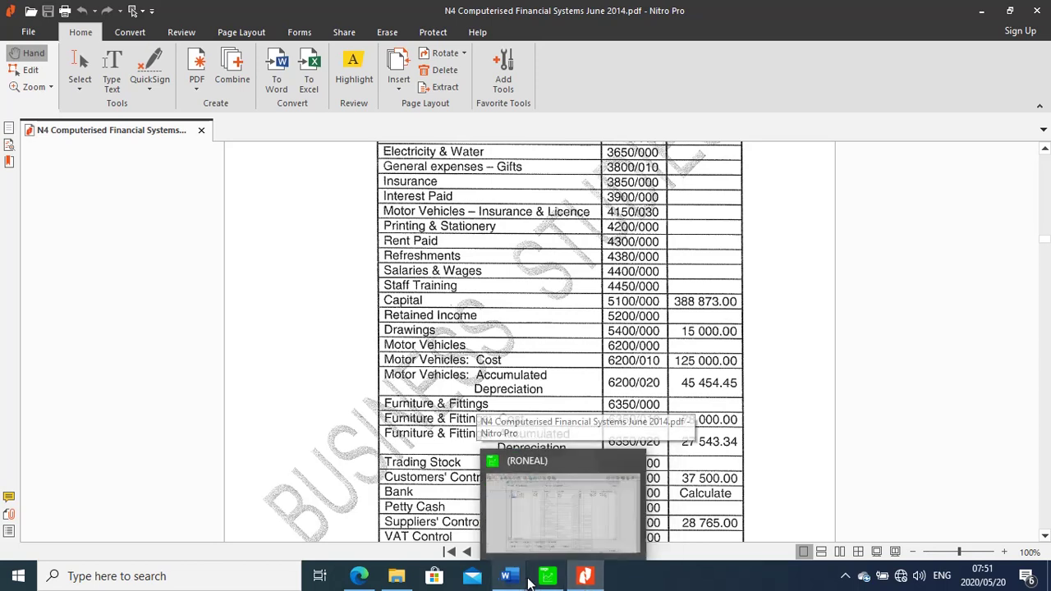
click(542, 581)
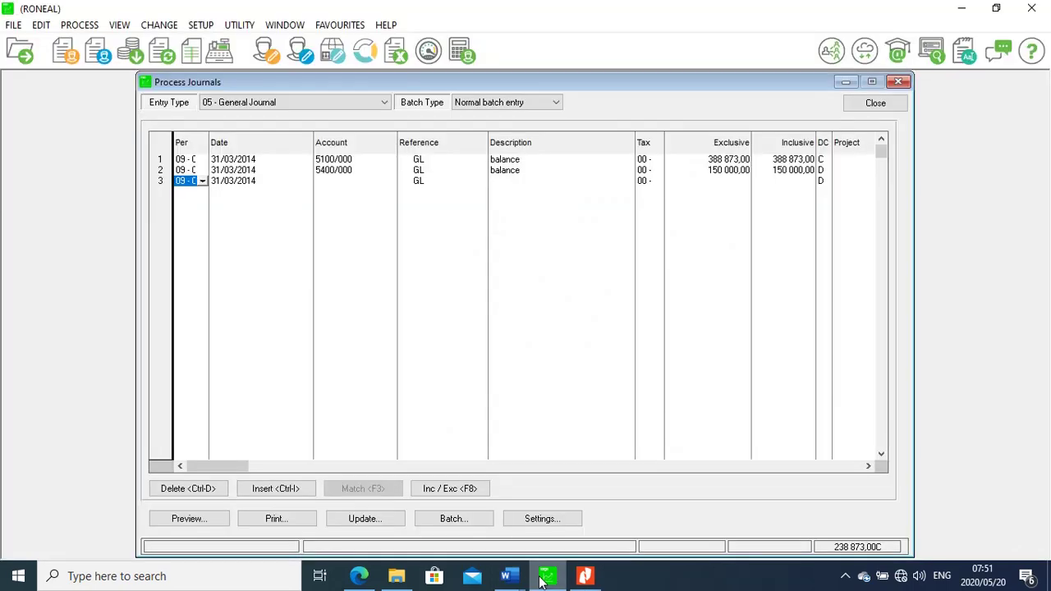
Fill line 3's account with Motor Vehicles - @ Cost (6200/010), found by searching 'mot'
click(335, 186)
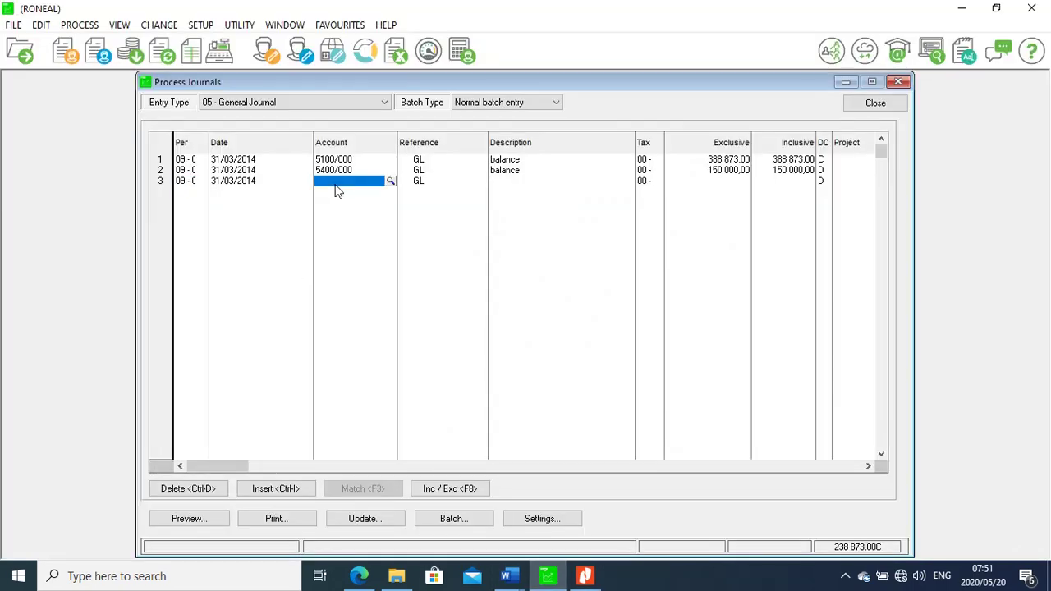
click(391, 182)
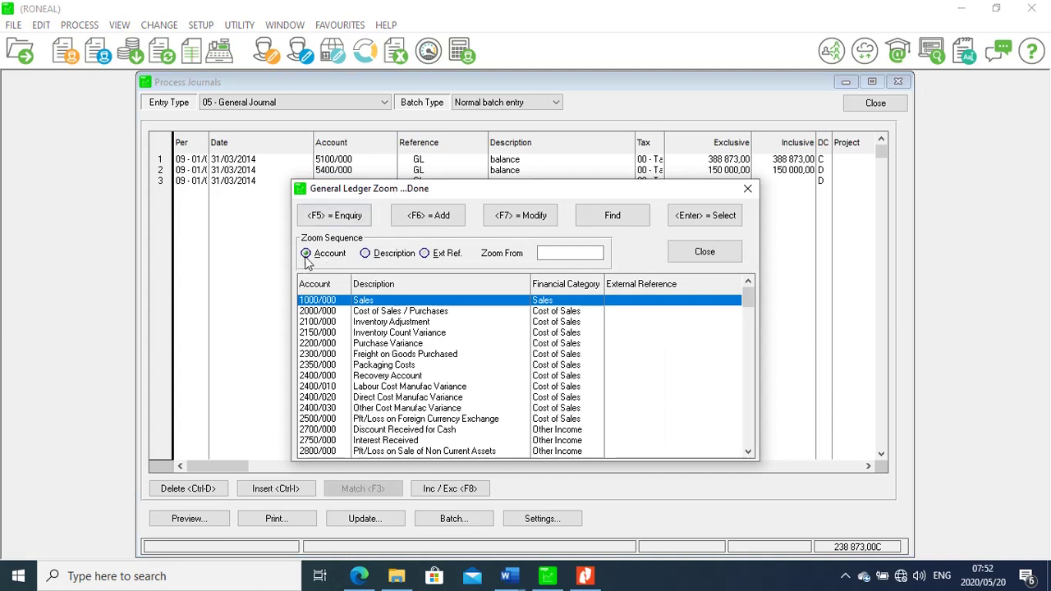
click(365, 253)
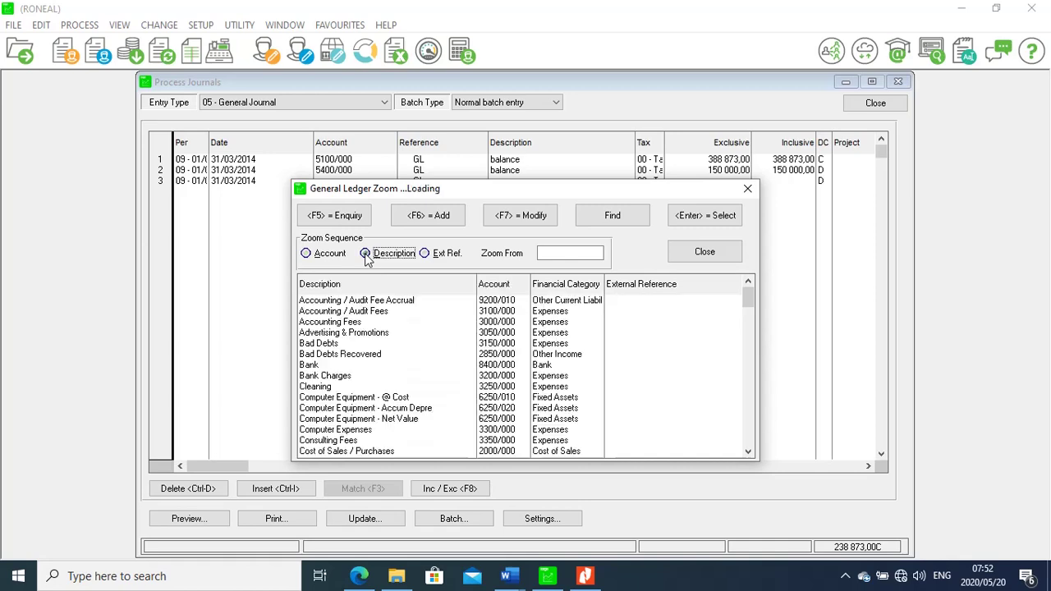
click(550, 253)
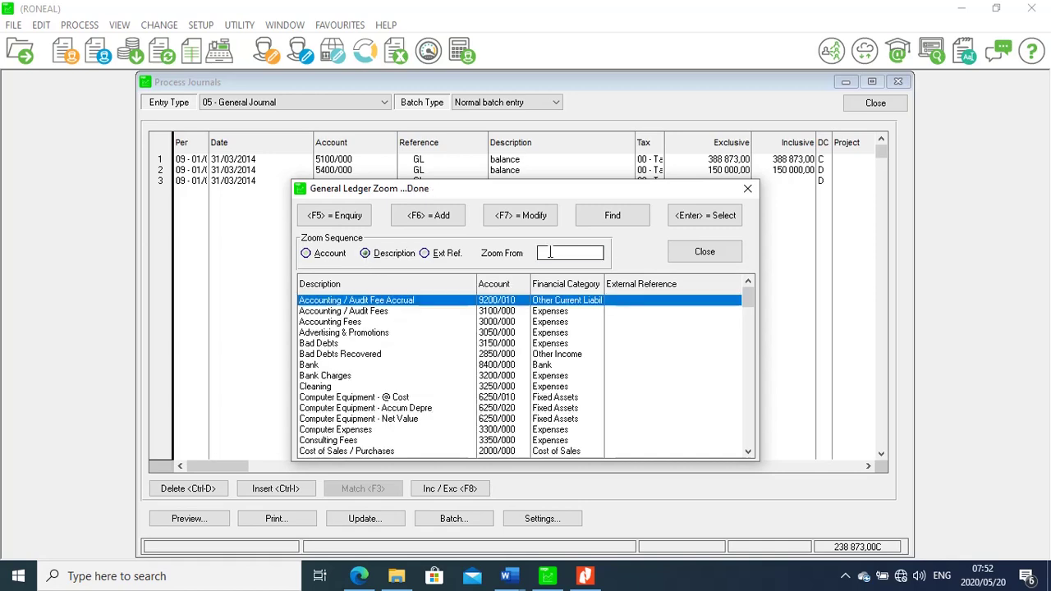
text(m)
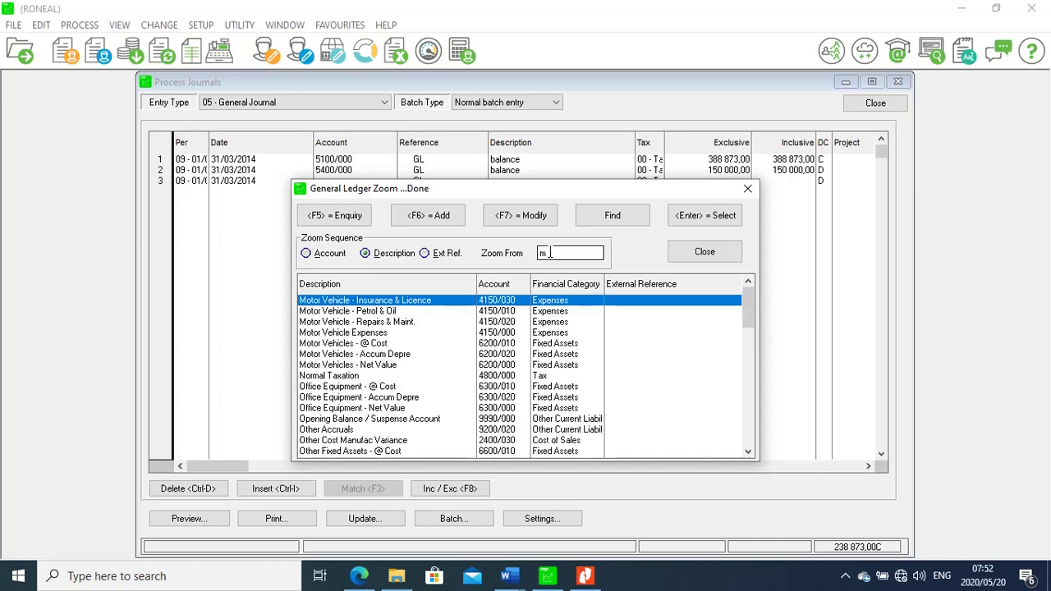
text(ot)
click(382, 343)
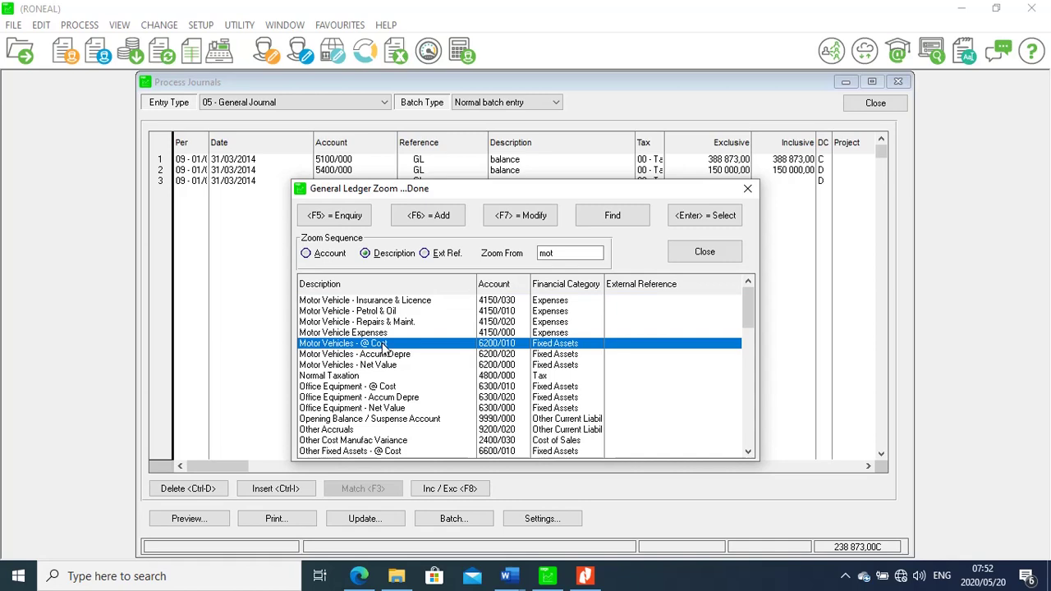
double_click(383, 346)
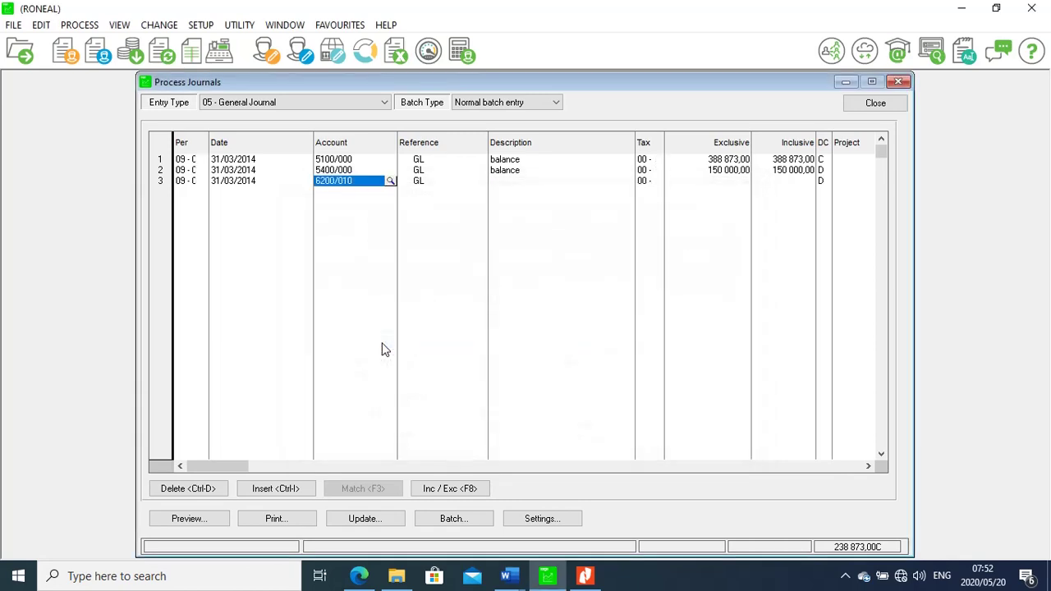
Describe line 3 as 'balance' and enter 125 000,00 as its amount
click(509, 183)
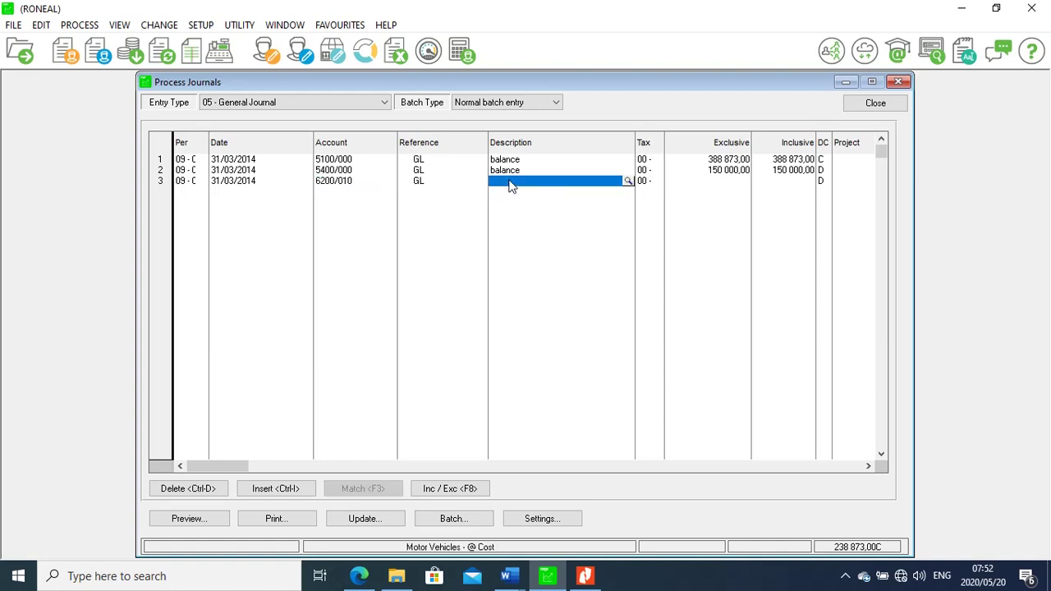
text(bala)
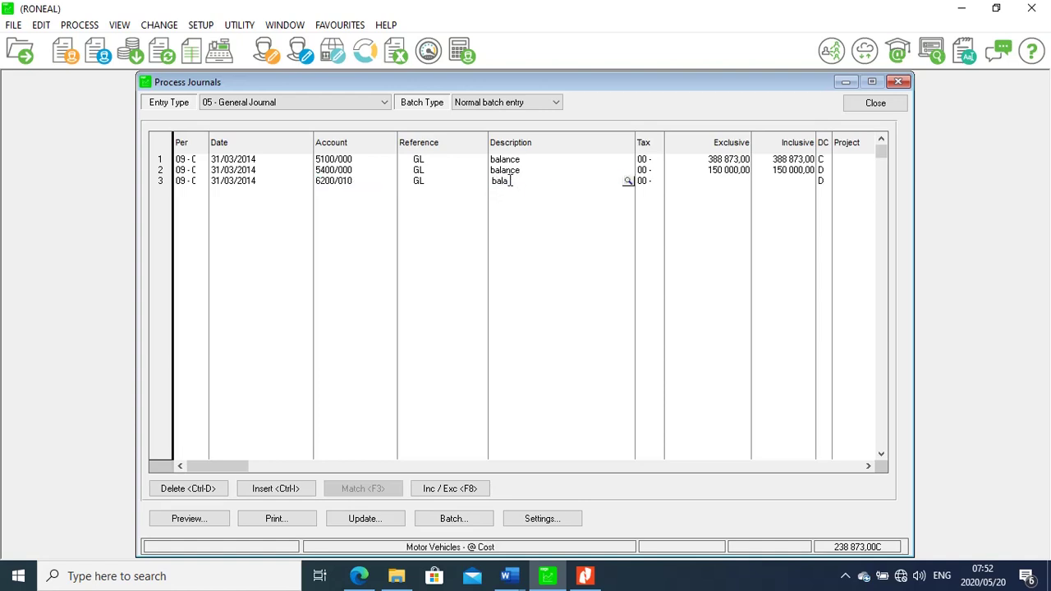
text(nce)
click(795, 182)
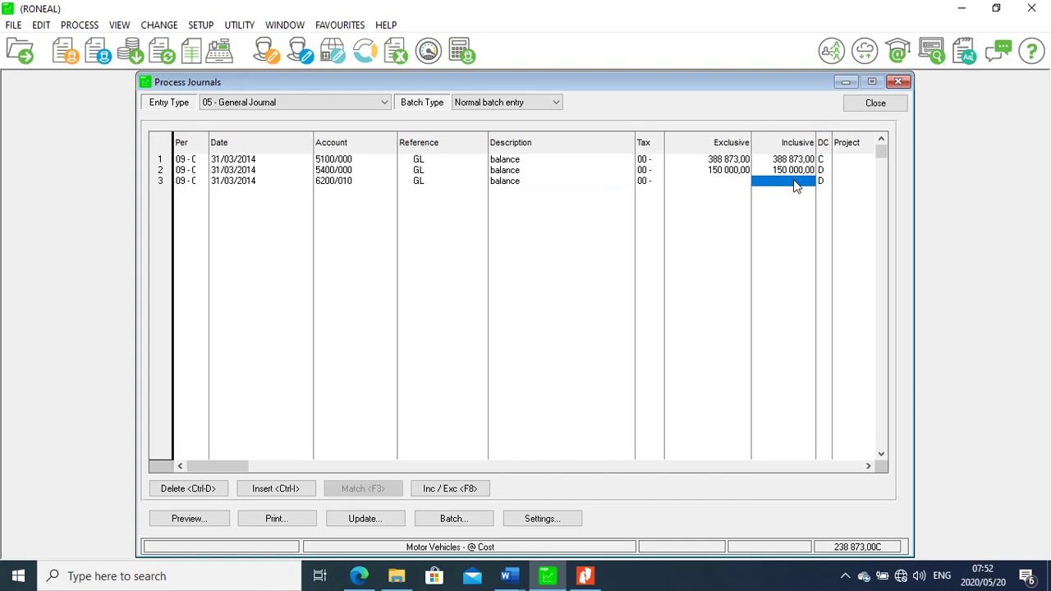
text(125)
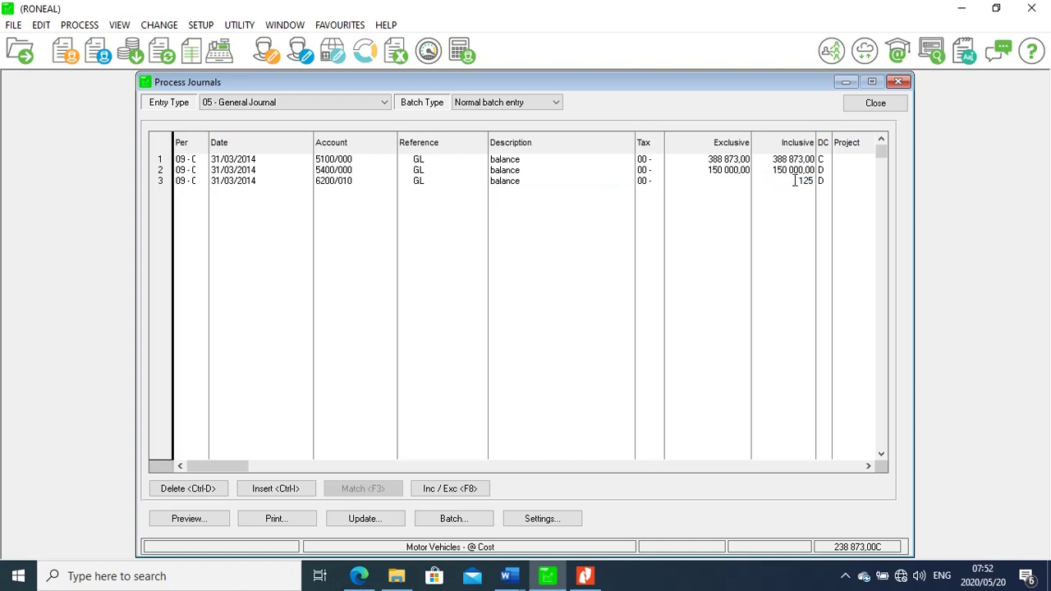
text(000)
key(Return)
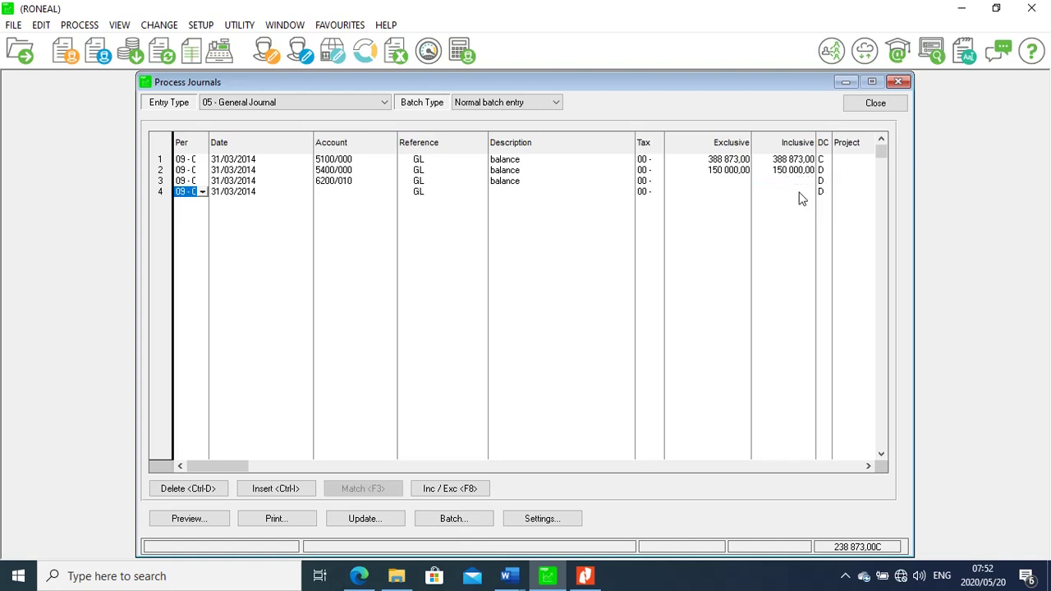
click(799, 182)
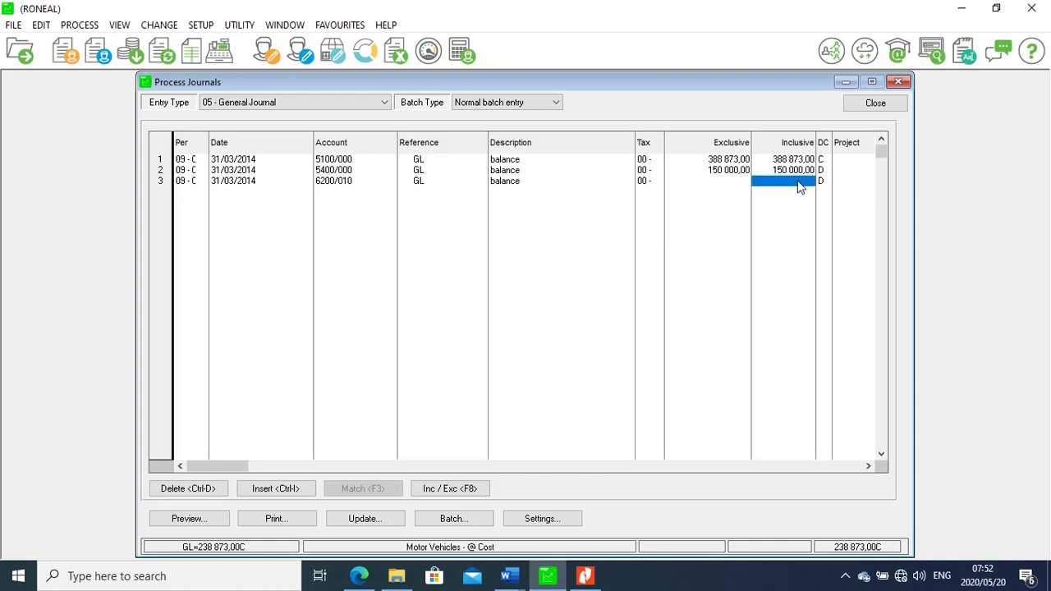
click(799, 181)
text(125000)
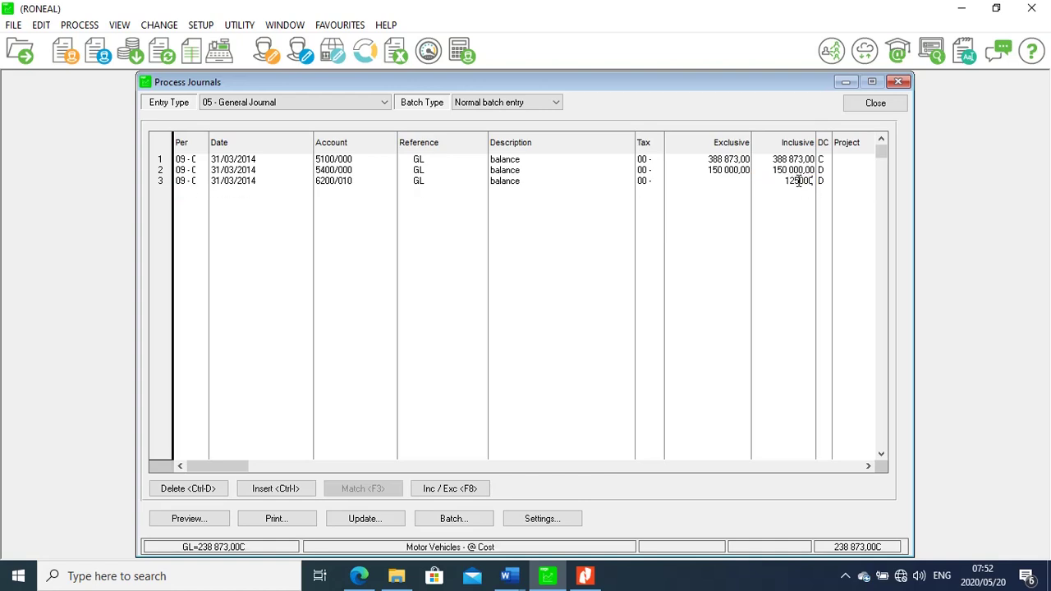
key(Return)
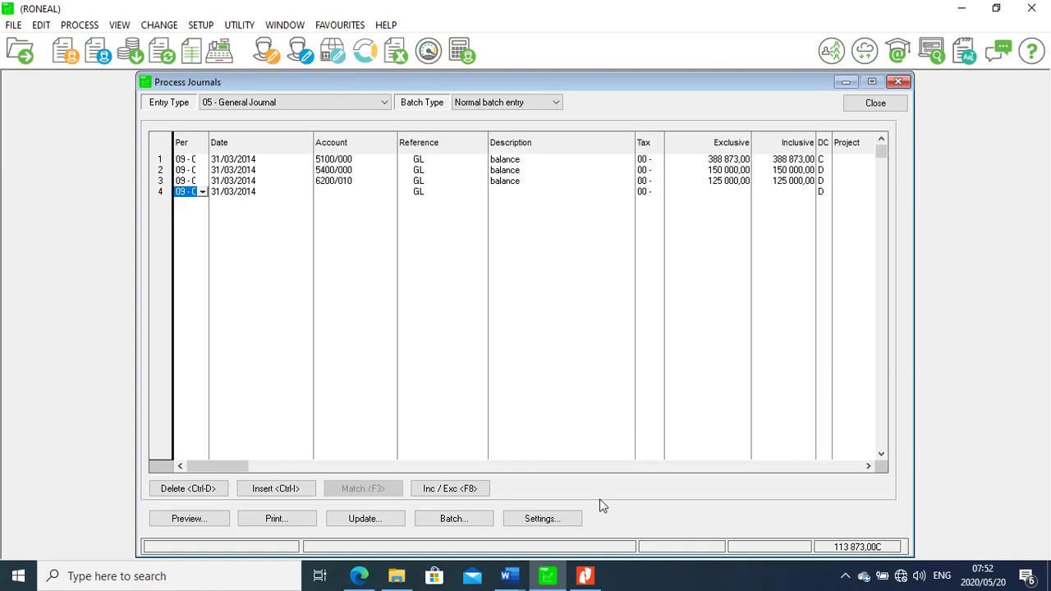
Check the next balance in the PDF, then begin line 4's account
click(584, 576)
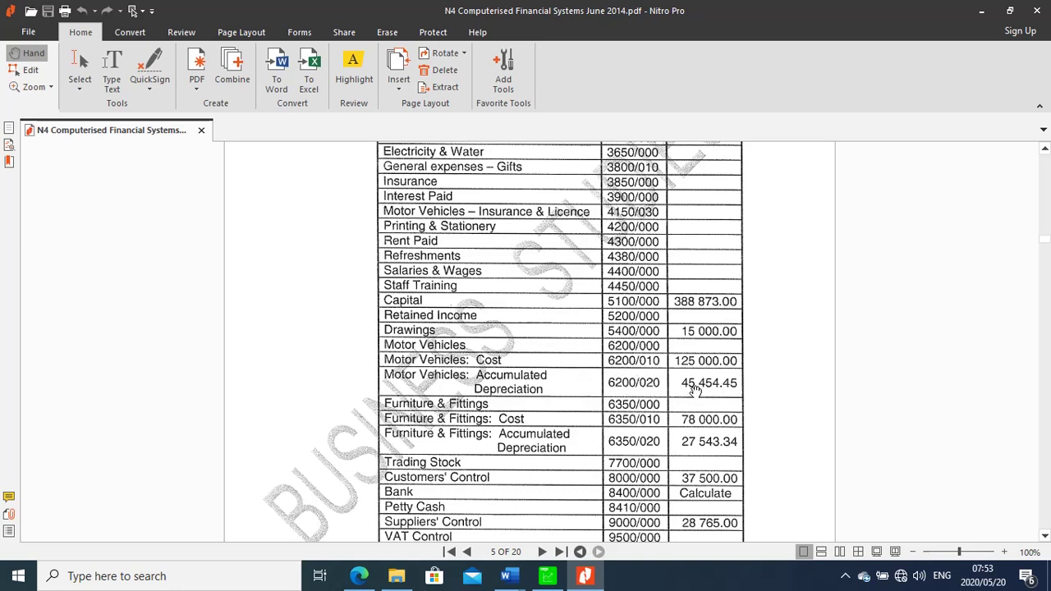
click(546, 577)
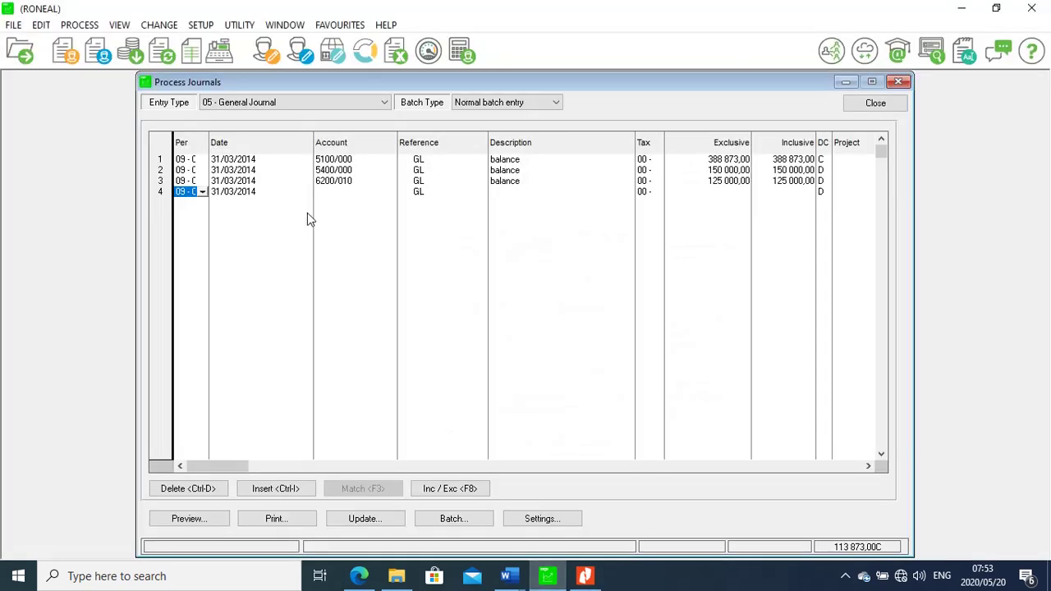
click(335, 194)
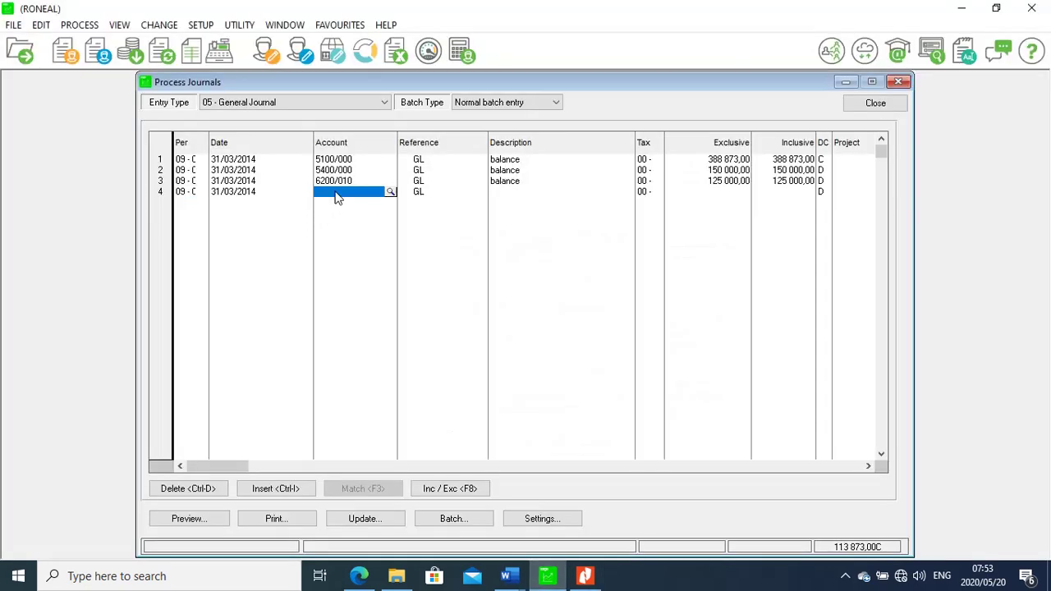
Put Motor Vehicles - Accum Depre (6200/020) on line 4 with description 'balance'
click(391, 192)
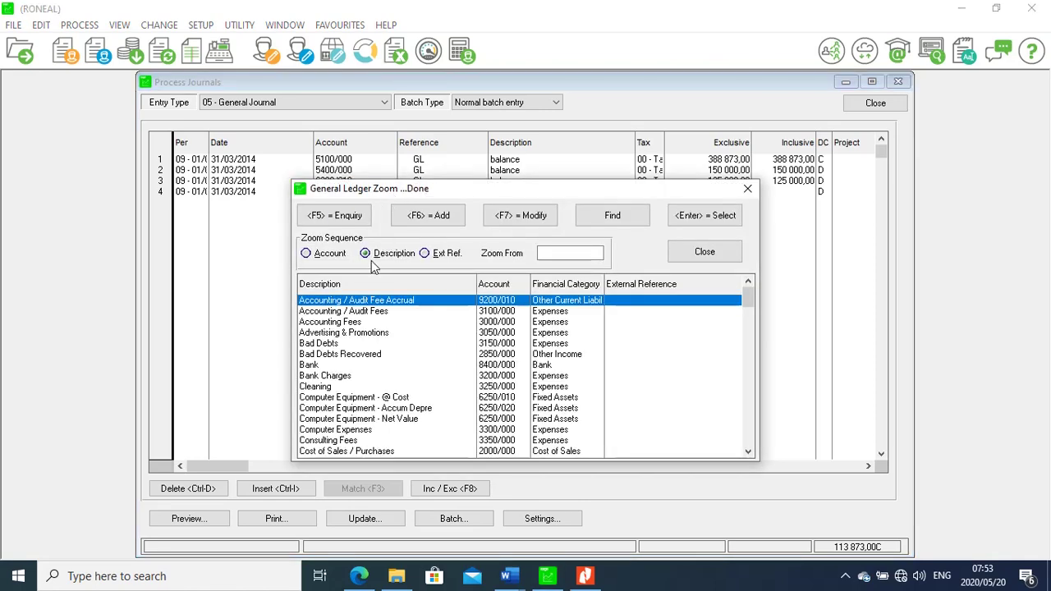
text(moto)
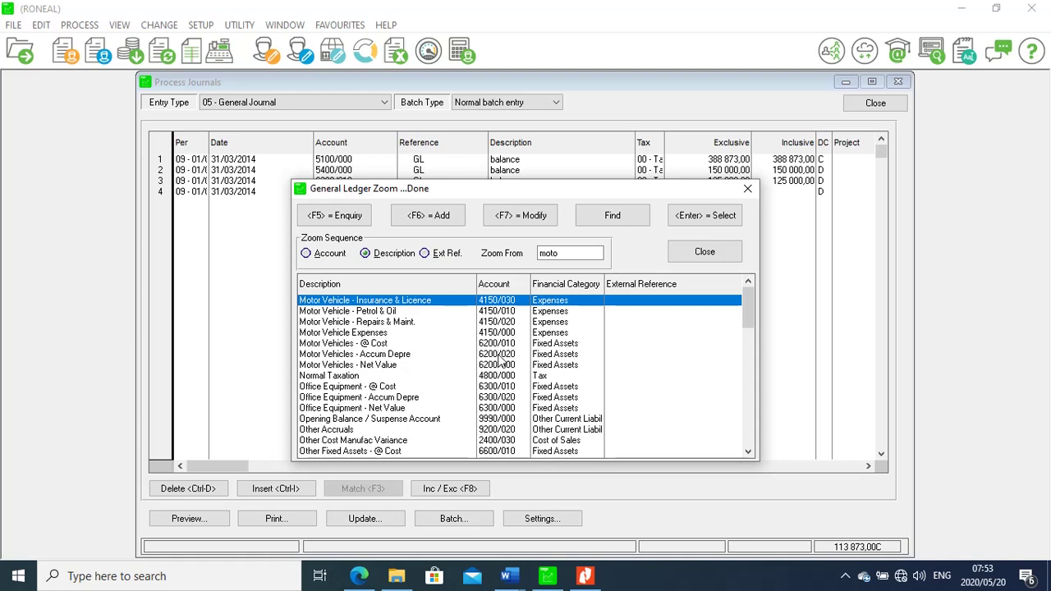
click(361, 354)
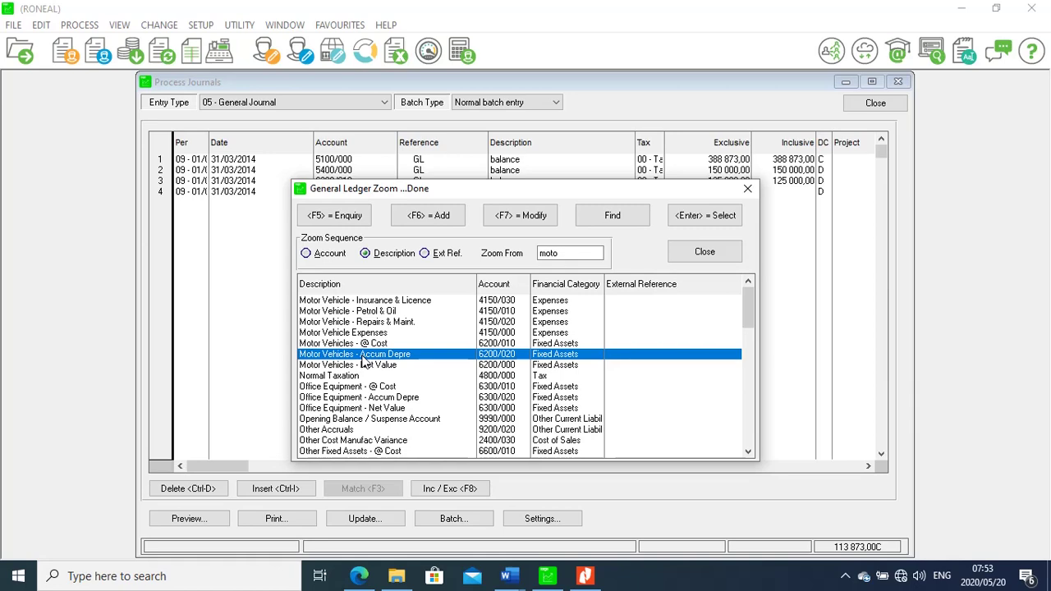
double_click(361, 356)
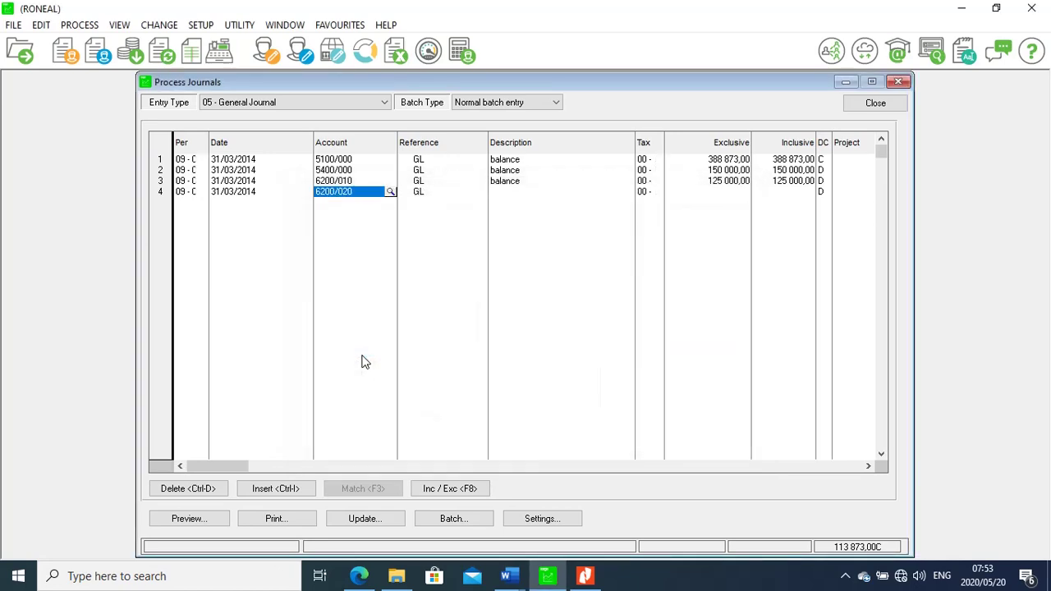
click(510, 191)
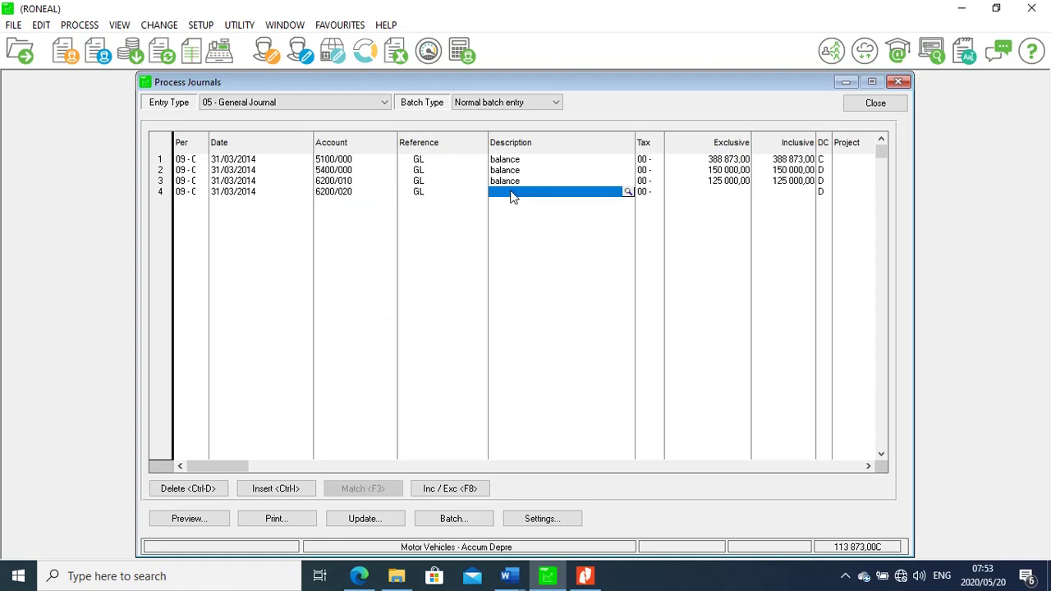
text(balan)
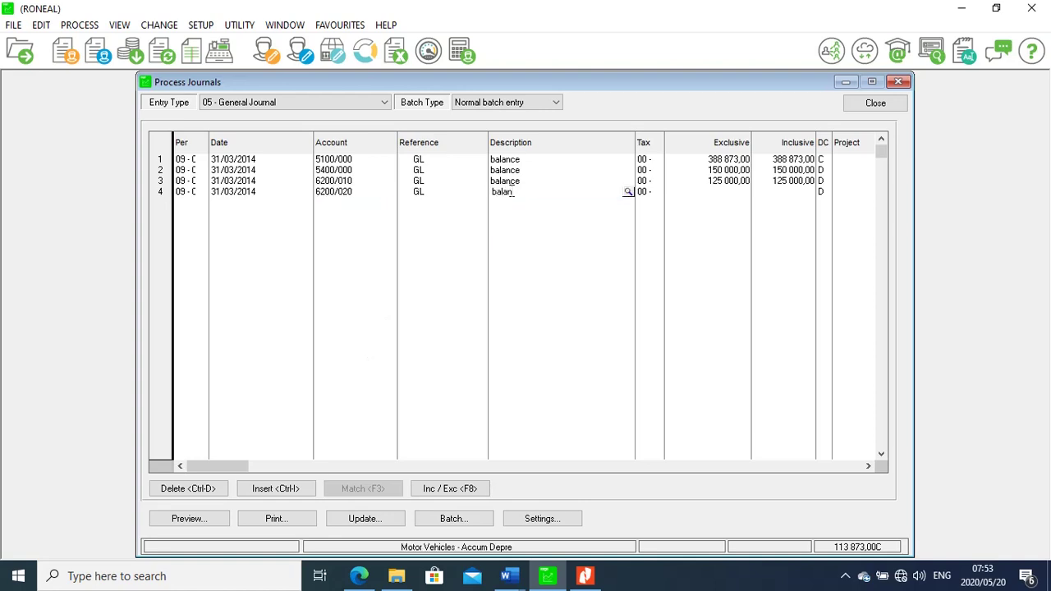
text(ce)
Type C in line 4's DC column and enter 45 454,45 from the question paper, starting line 5
click(795, 195)
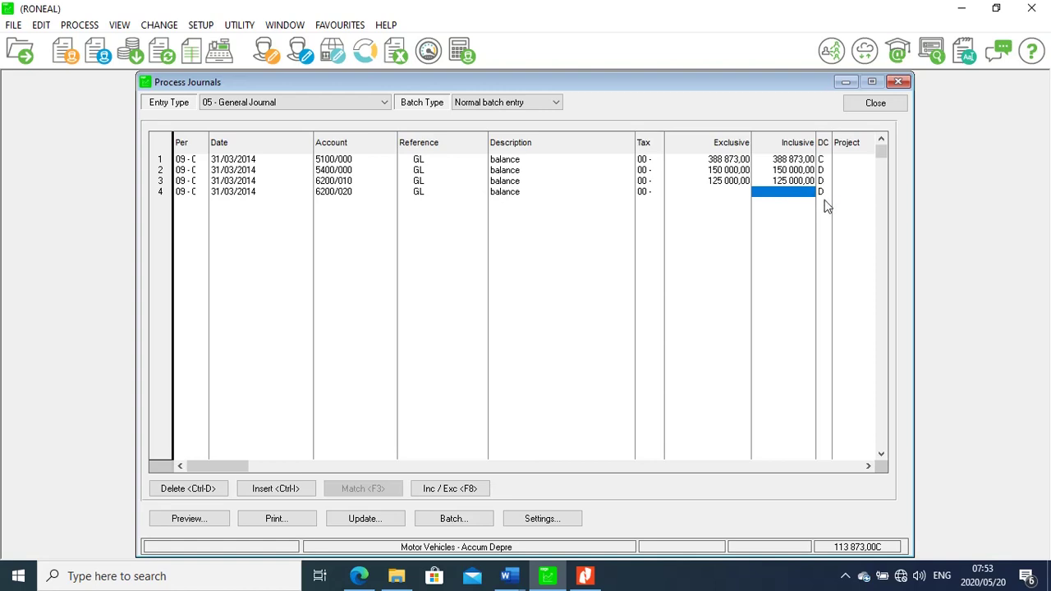
click(823, 192)
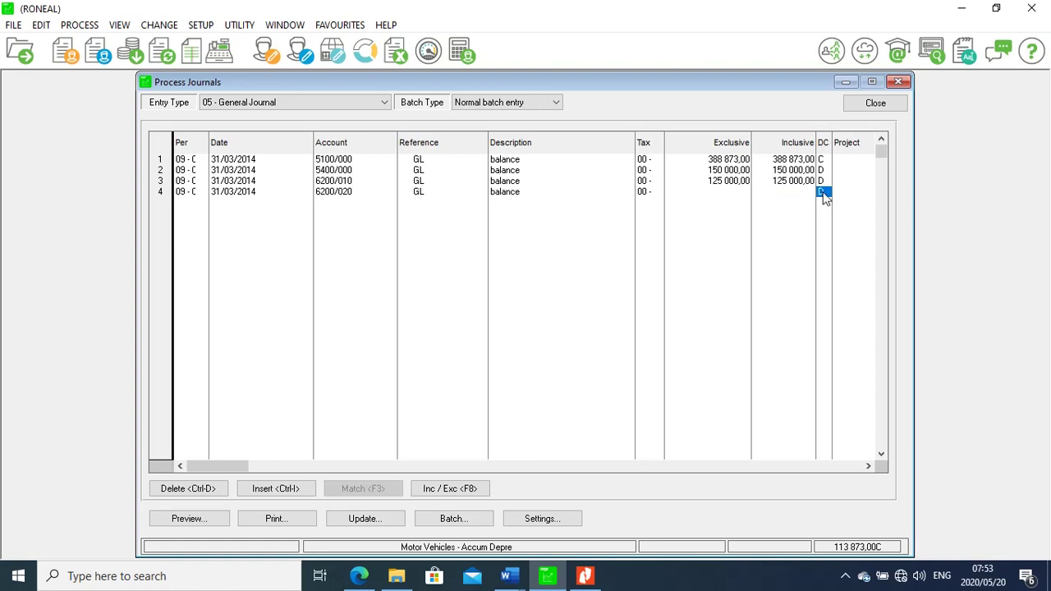
text(C)
click(586, 576)
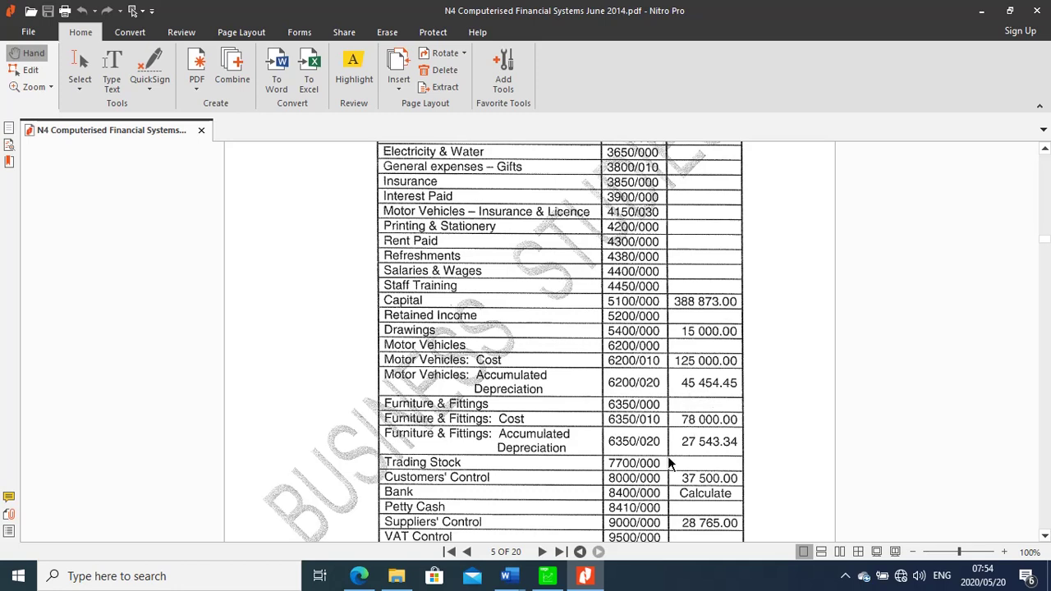
mouse_move(585, 574)
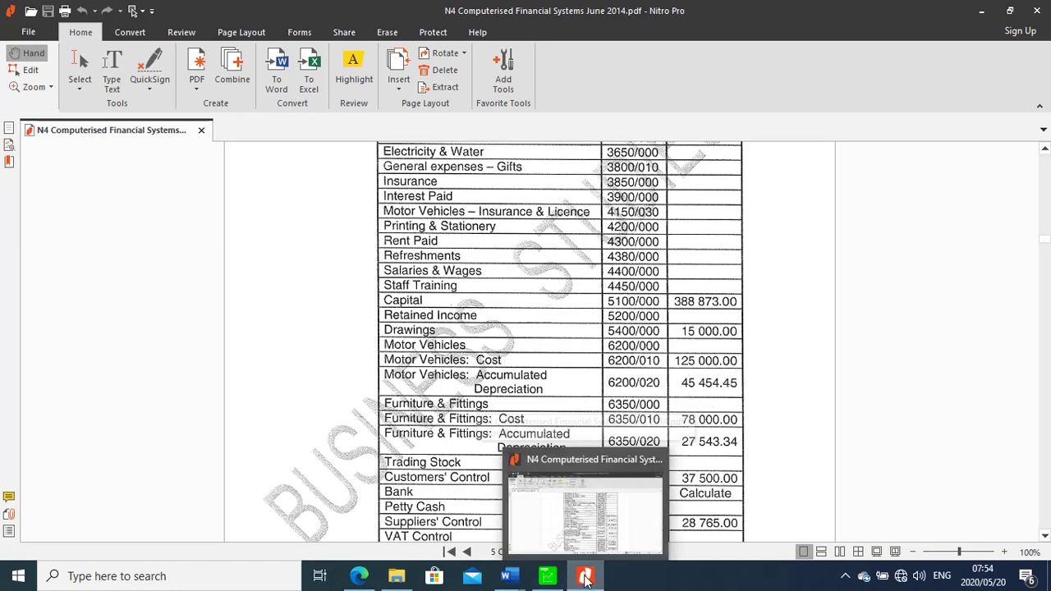
click(547, 575)
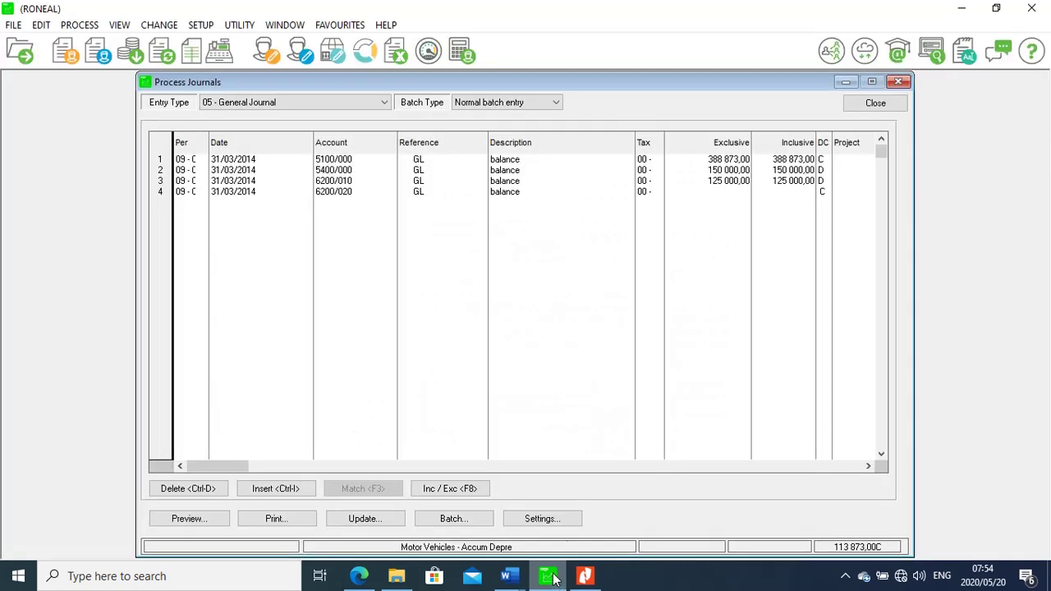
click(786, 196)
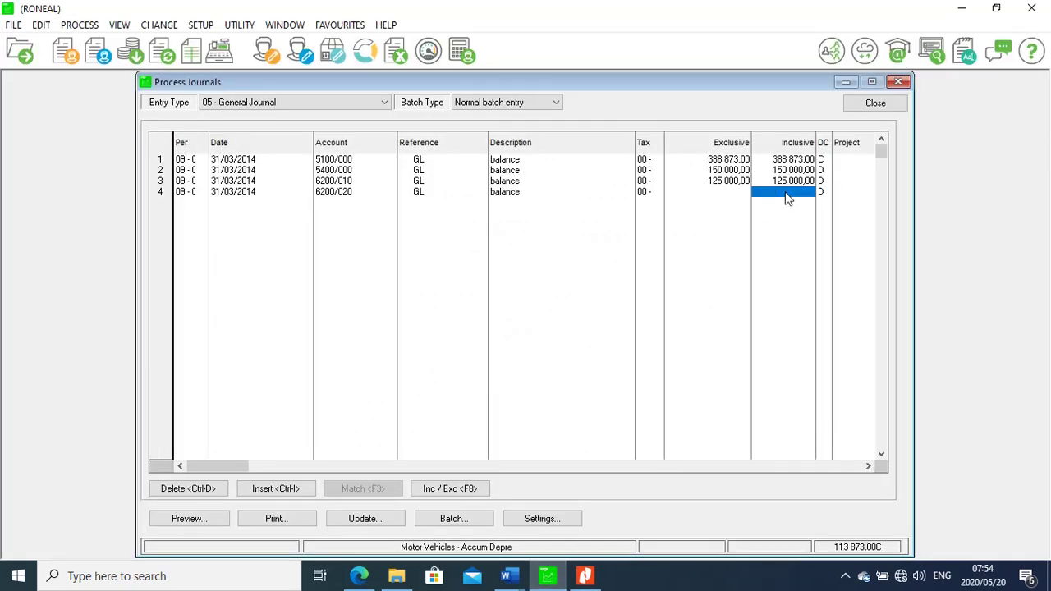
text(45 454,4545)
key(Return)
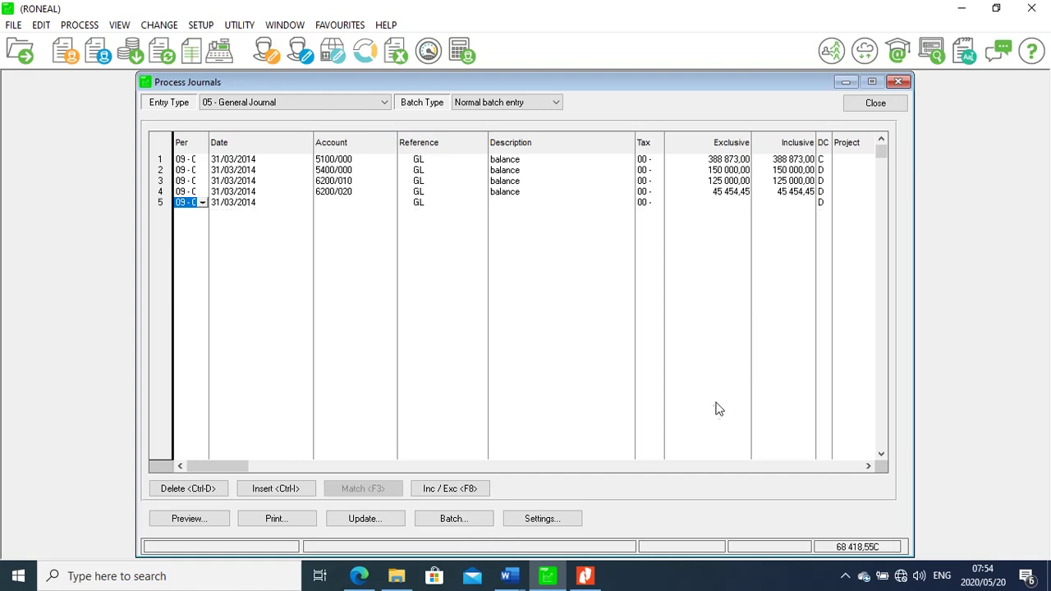
Choose account 6350/010 for line 5 from the lookup sorted by account number
click(585, 577)
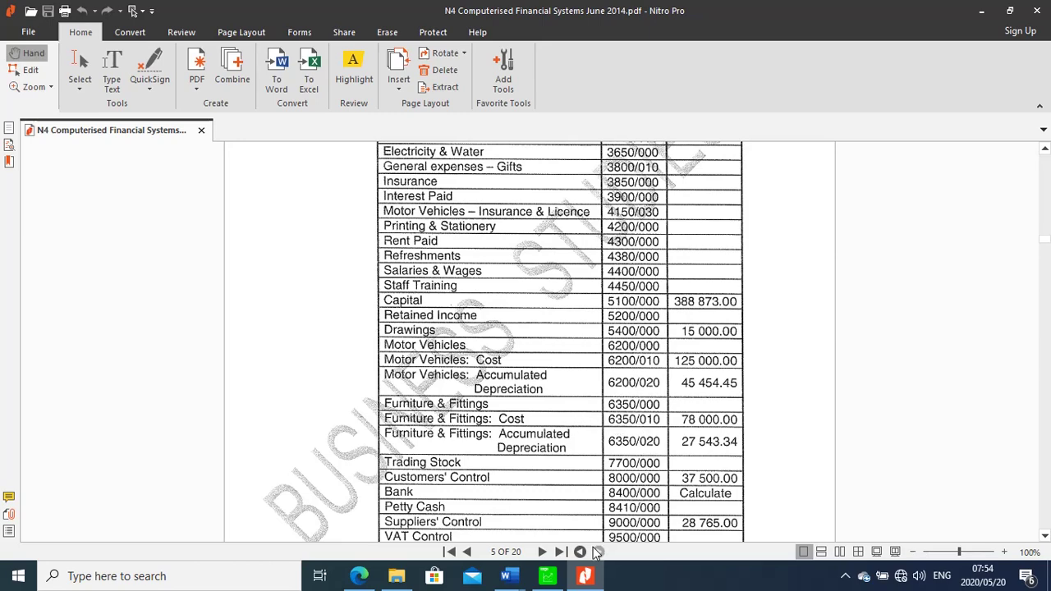
click(585, 578)
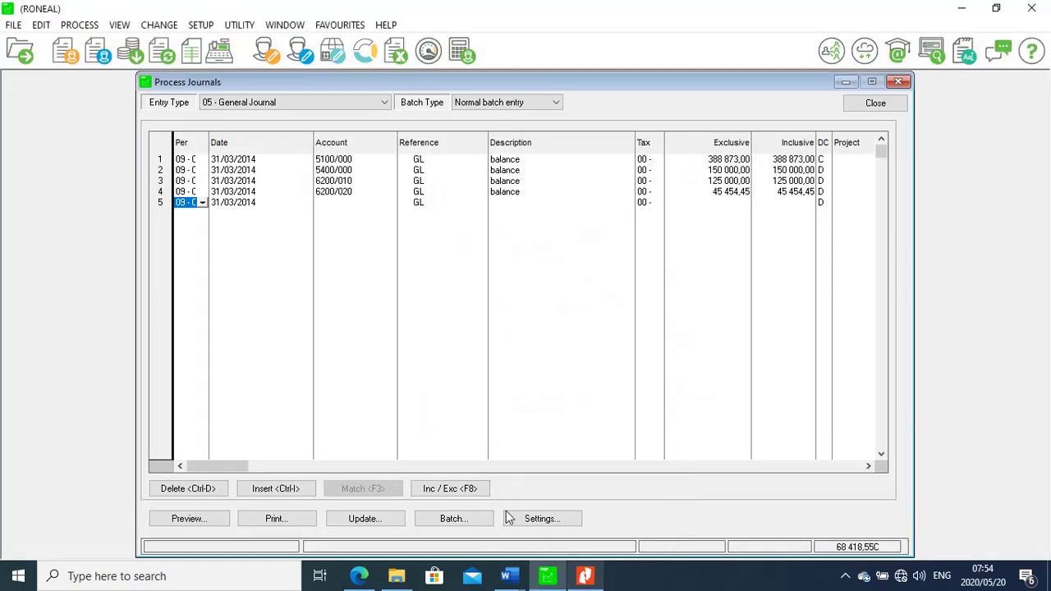
click(348, 206)
click(390, 205)
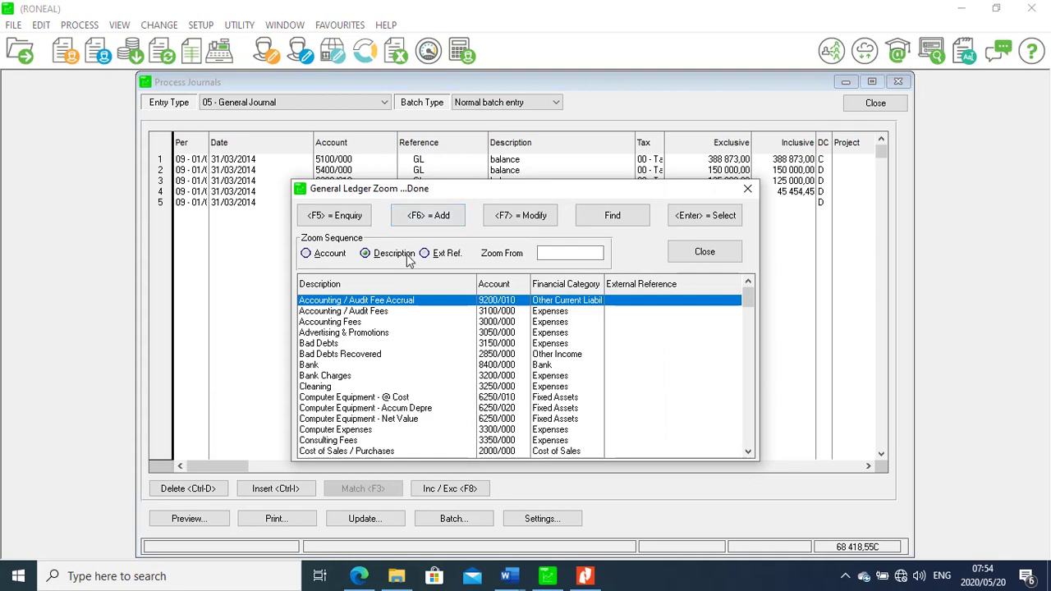
click(308, 255)
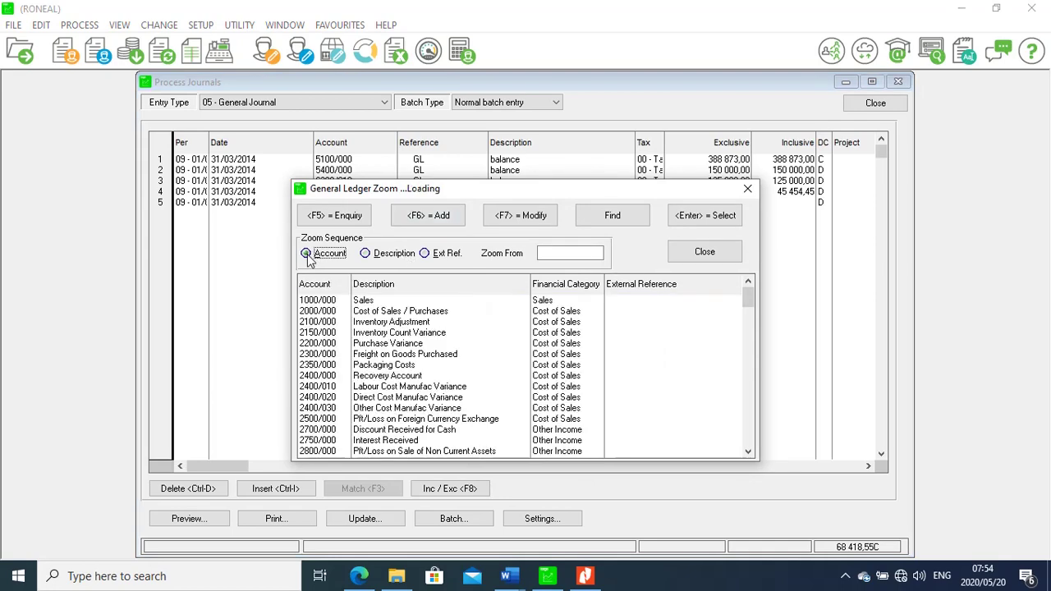
text(63)
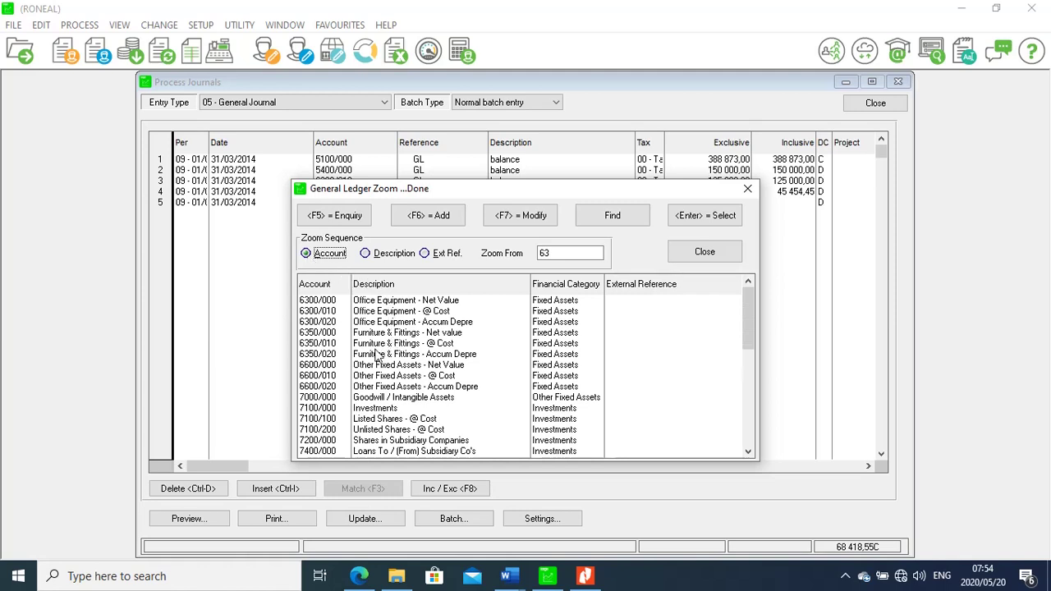
double_click(446, 345)
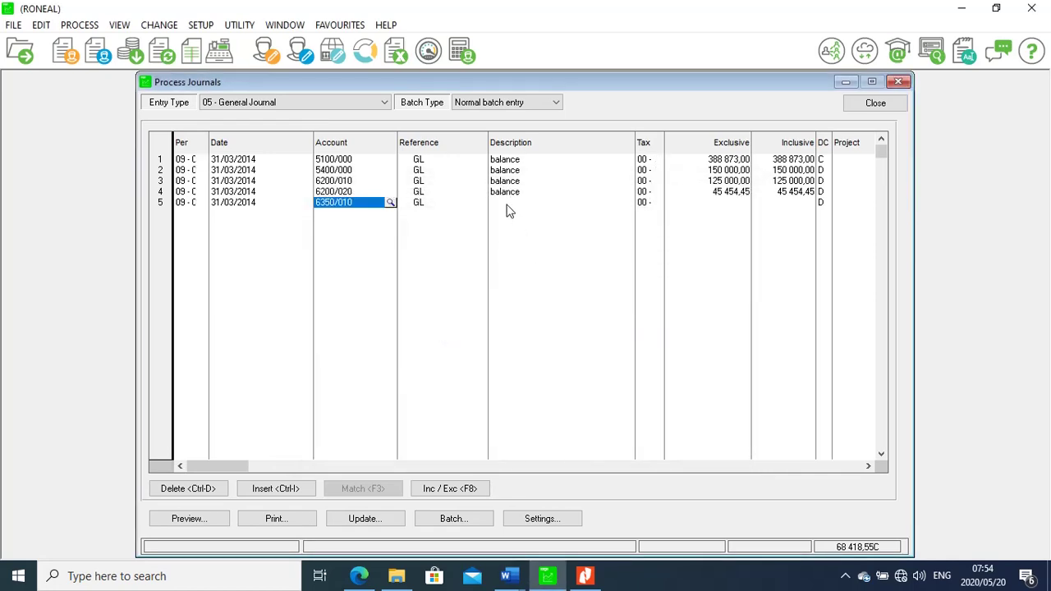
Describe line 5 as 'balance' and mark line 4 as a credit
click(507, 205)
text(balance)
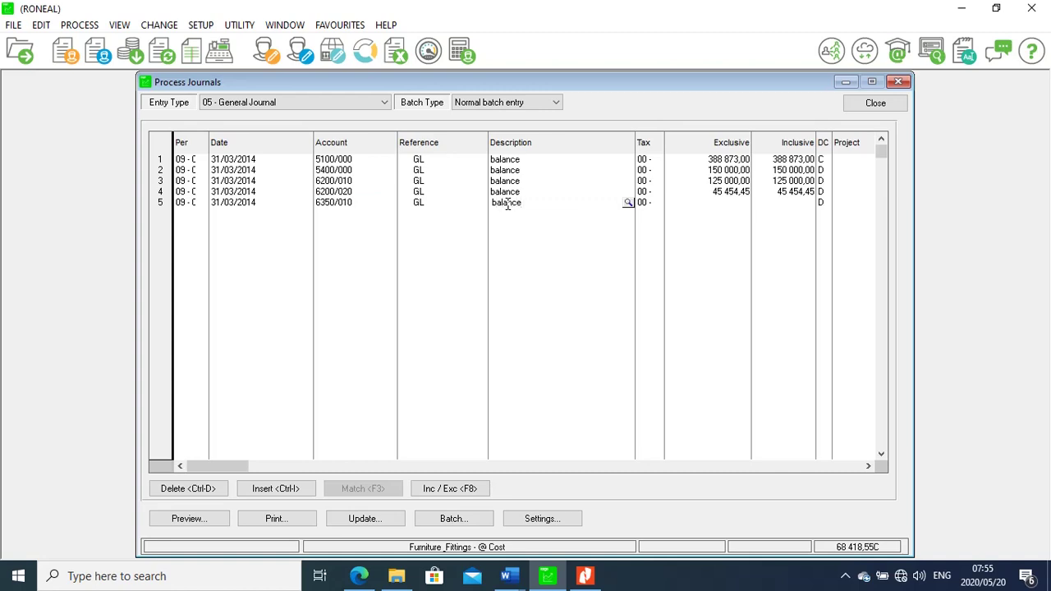
click(788, 210)
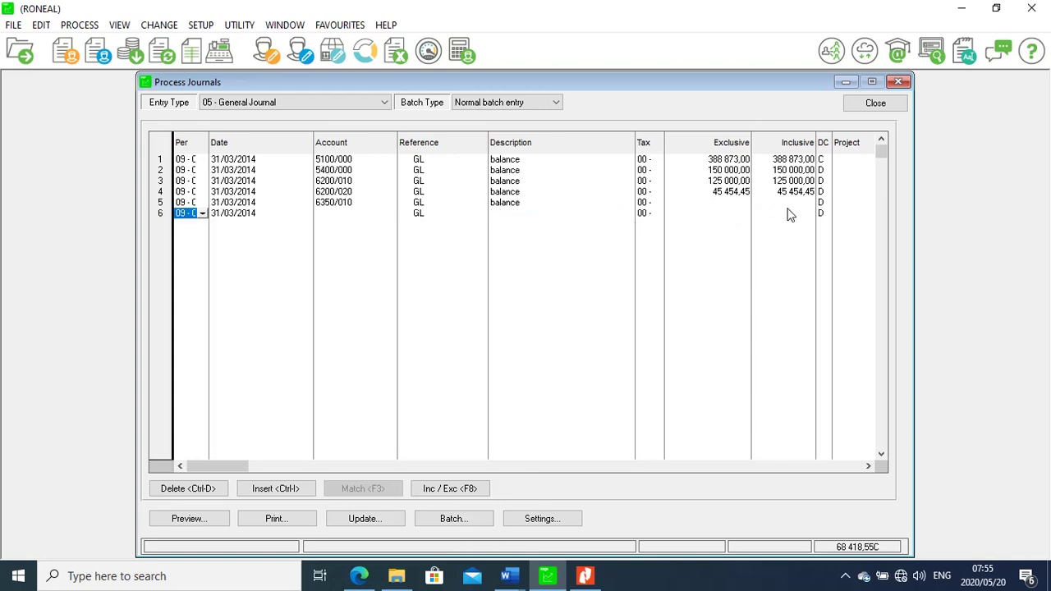
click(793, 204)
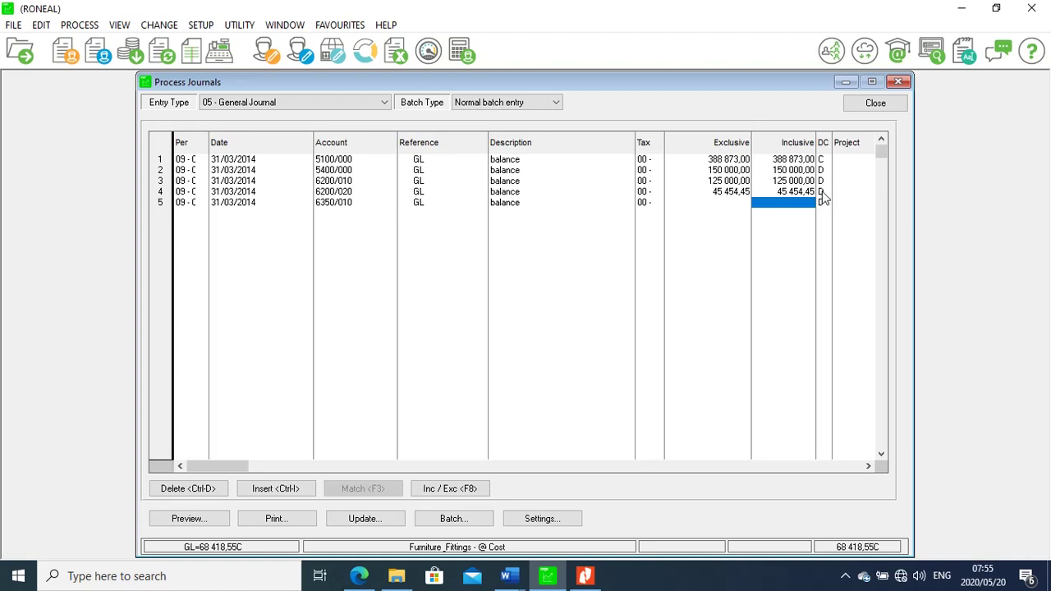
click(822, 192)
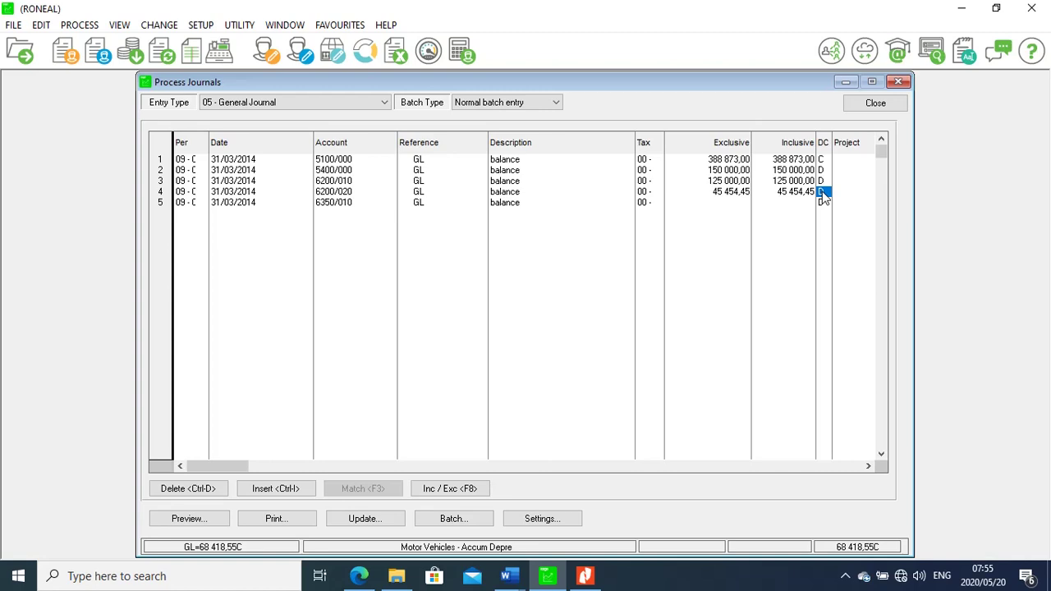
text(C)
Check the furniture balance in the PDF and start typing line 5's amount
click(794, 204)
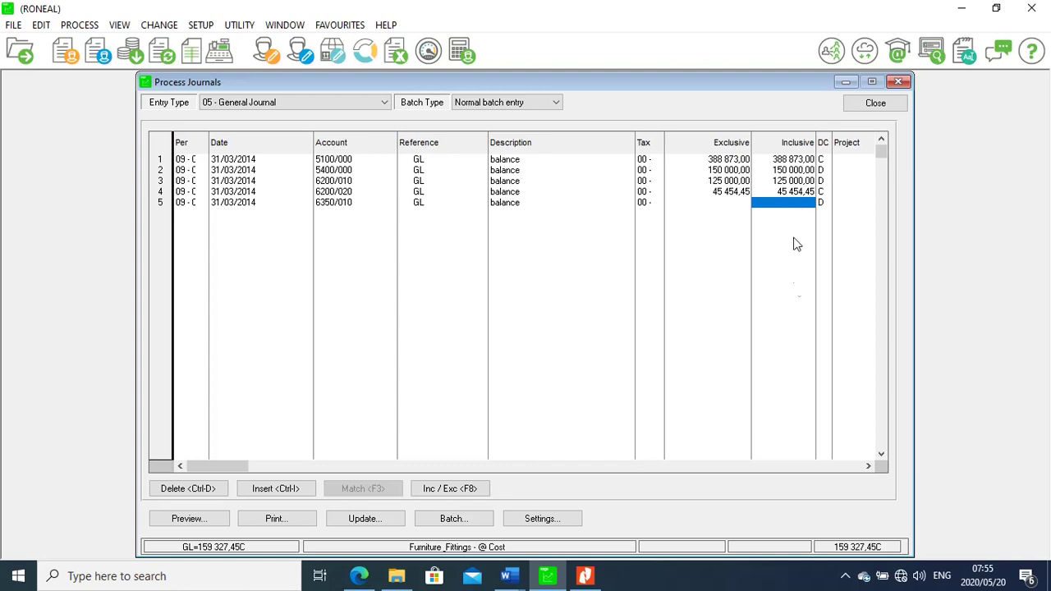
click(593, 578)
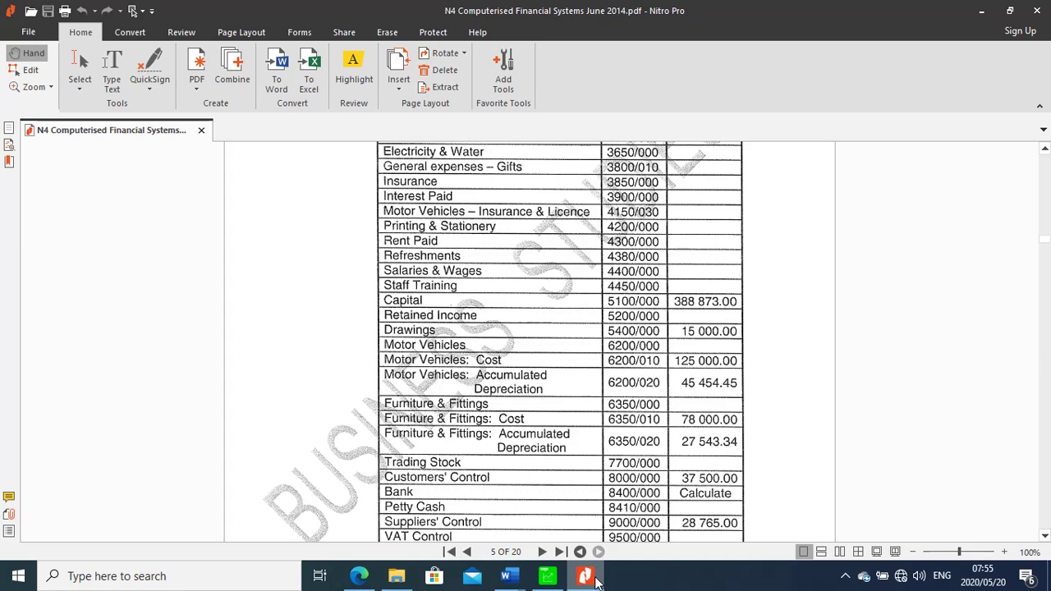
click(547, 577)
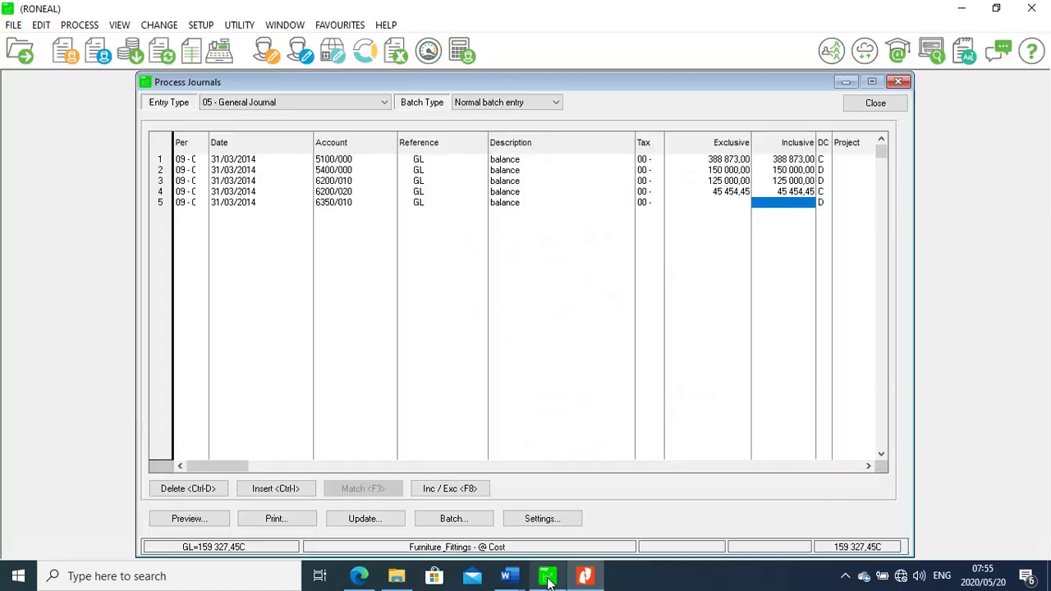
text(75)
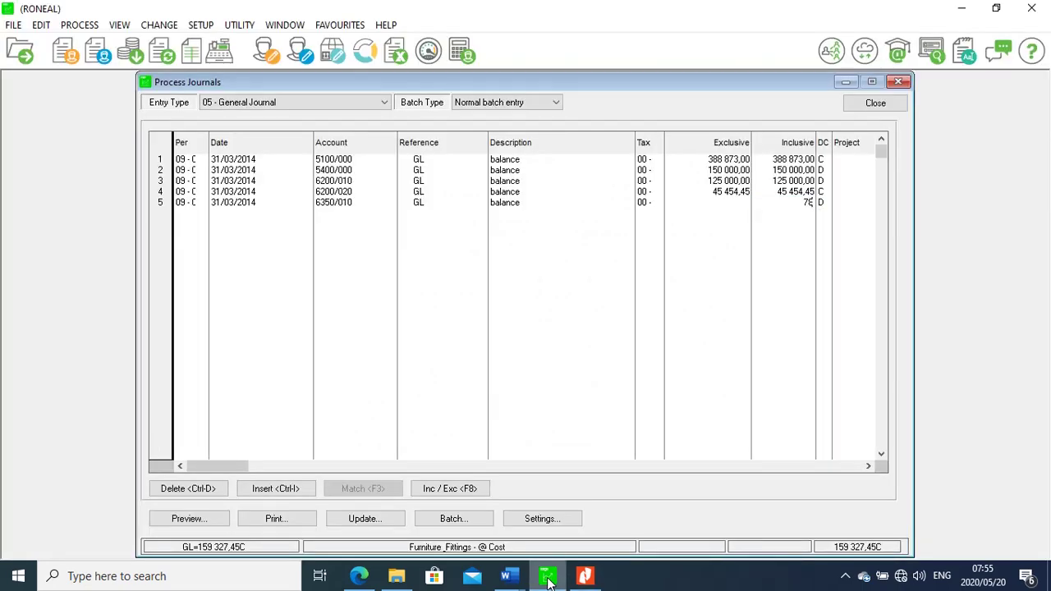
text(000)
Commit line 5 at 78 000 and put Furniture & Fittings - Accum Depre (6350/020) 'balance' on line 6
click(181, 215)
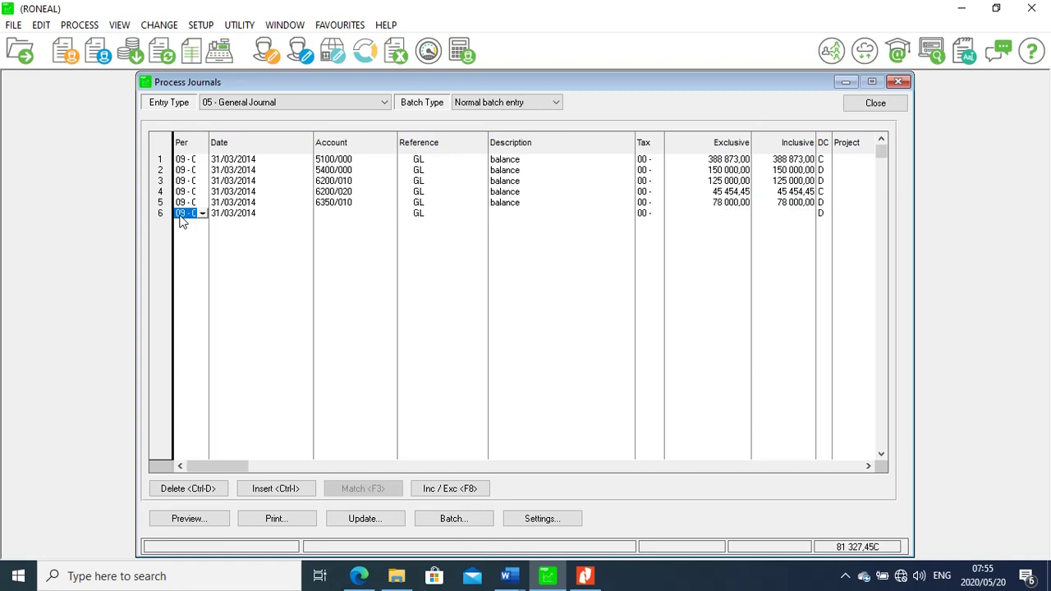
click(339, 215)
click(389, 215)
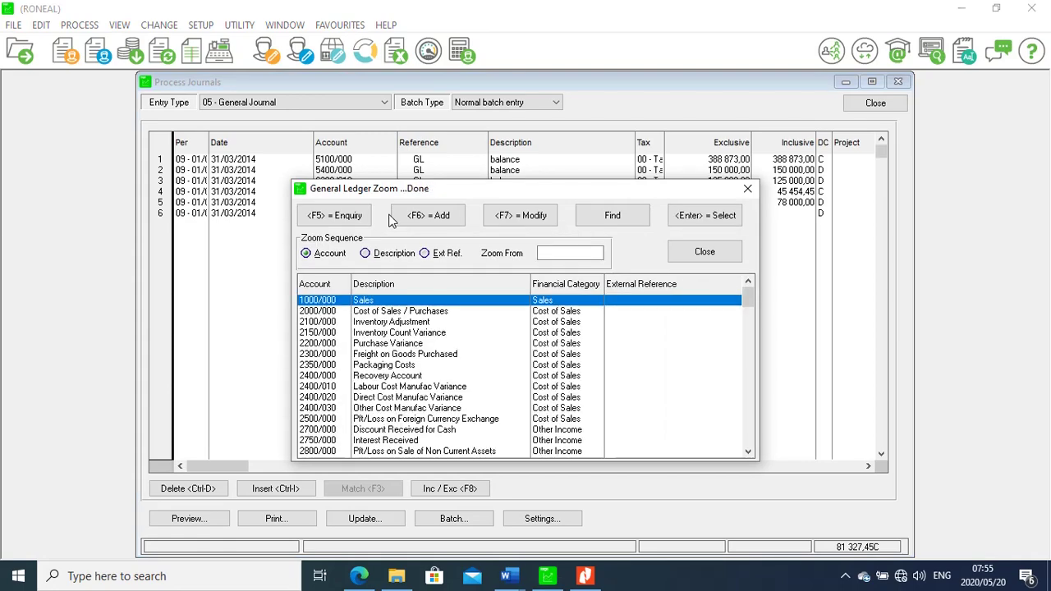
text(6350)
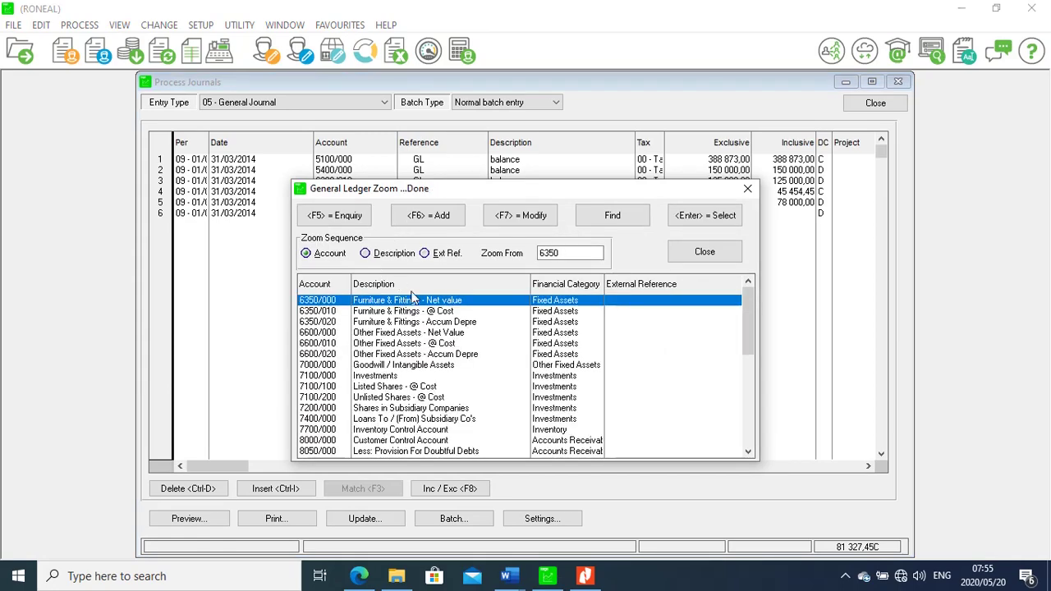
click(442, 322)
double_click(443, 322)
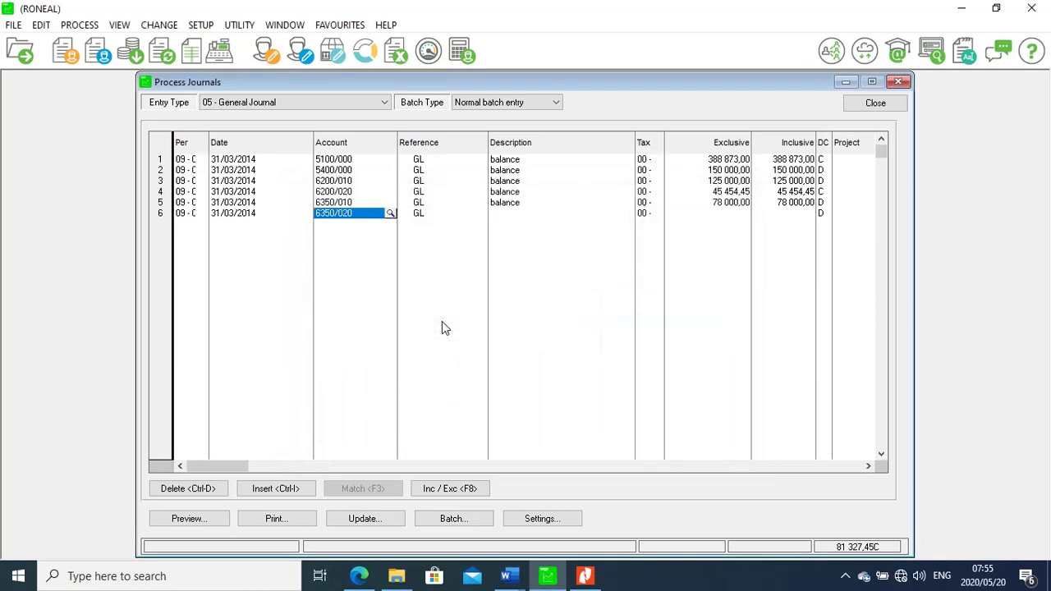
click(518, 216)
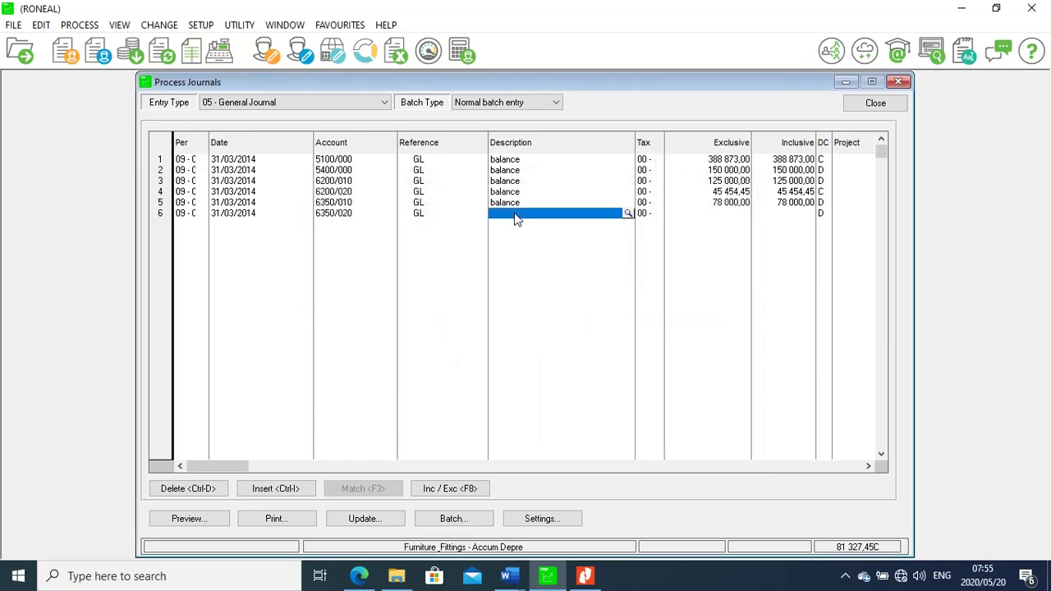
text(ba)
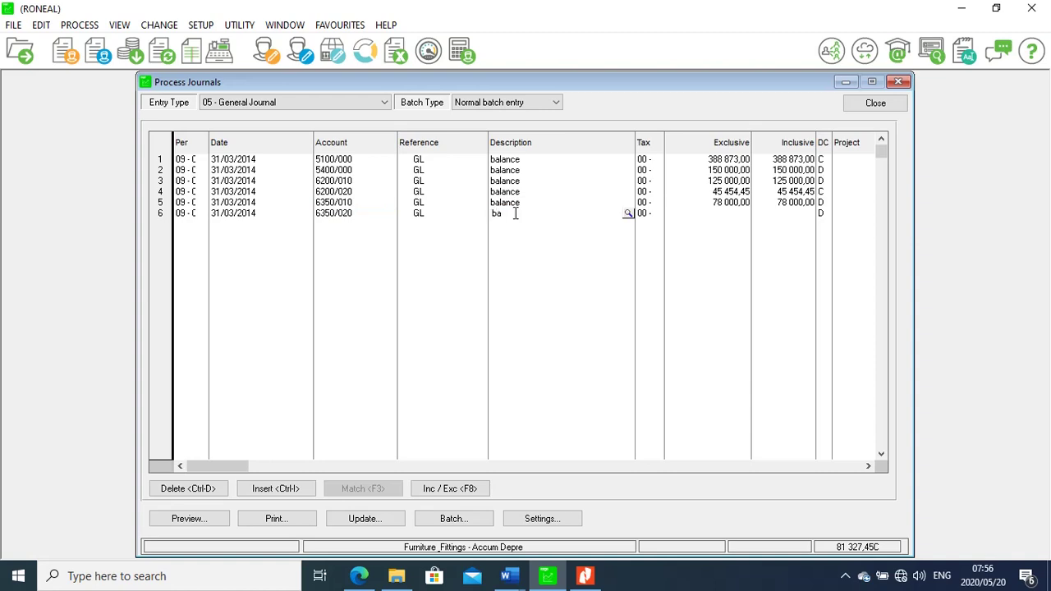
text(lance)
Enter 27 543,34 as line 6's amount, checking the figure in the PDF
click(795, 215)
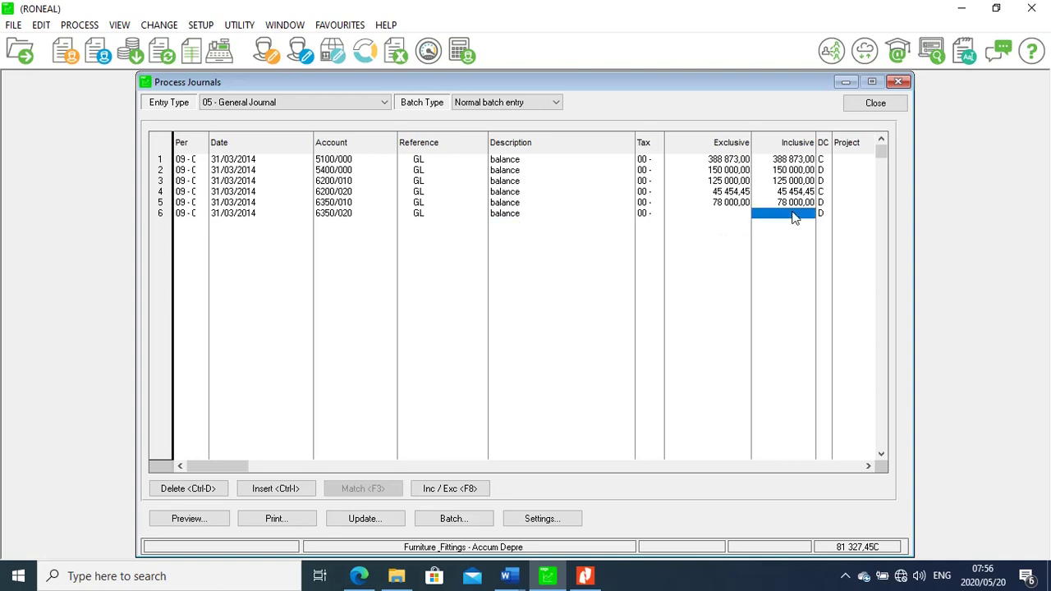
click(586, 575)
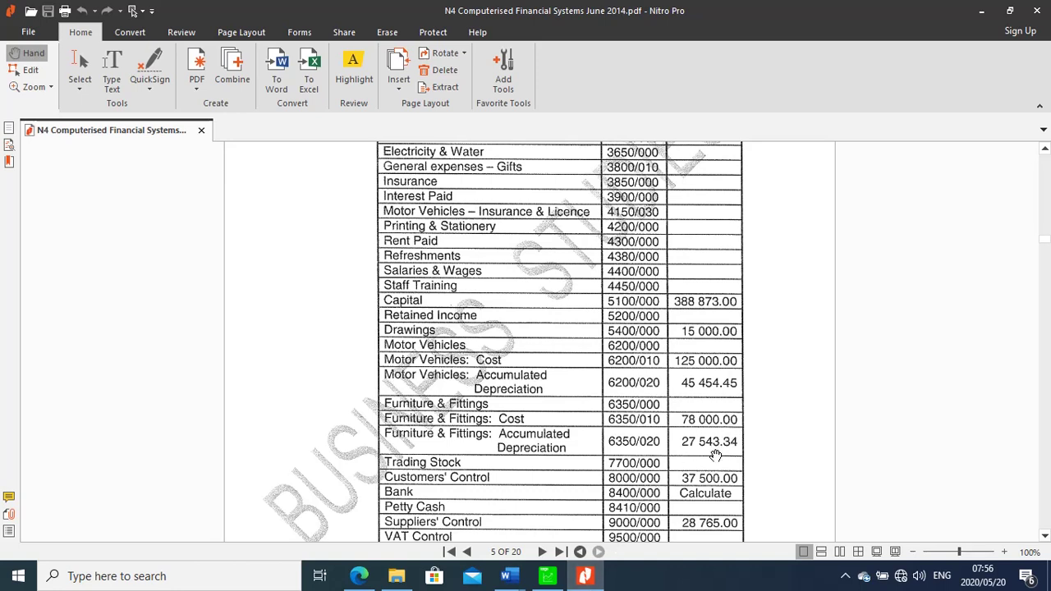
key(alt+Tab)
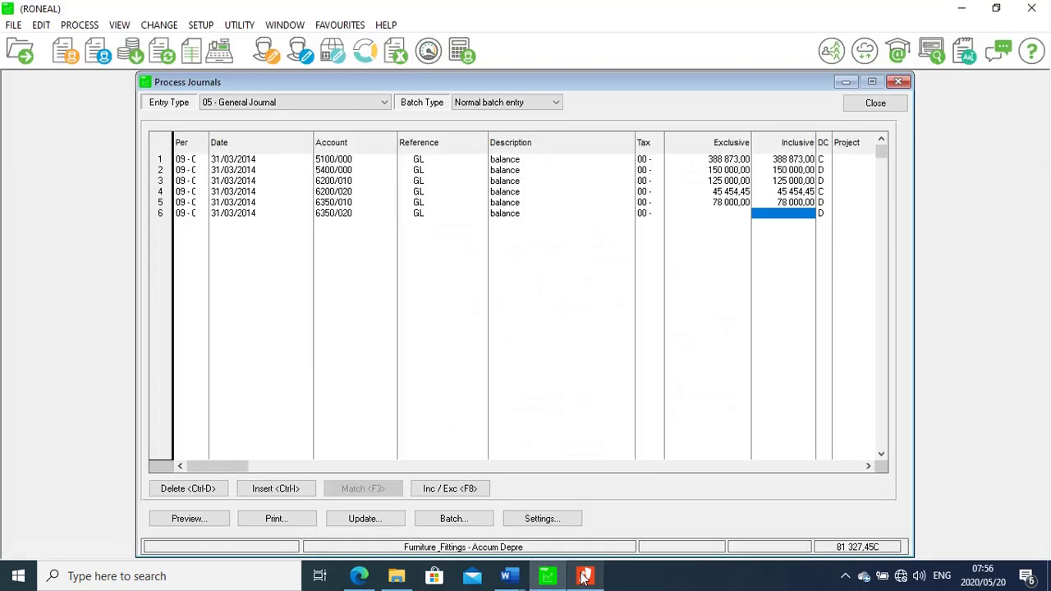
text(27)
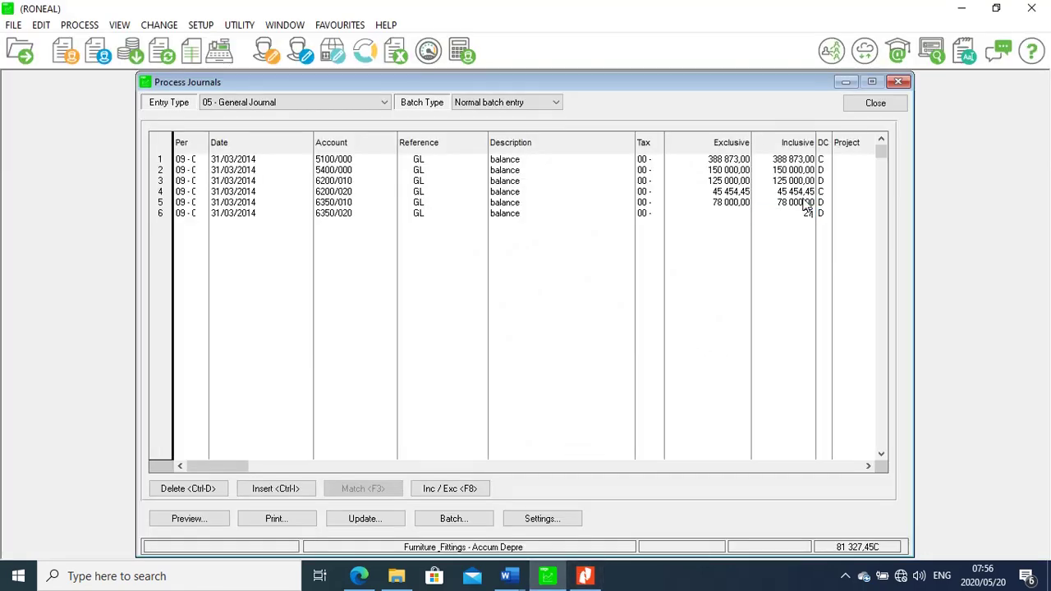
text(543,)
click(606, 580)
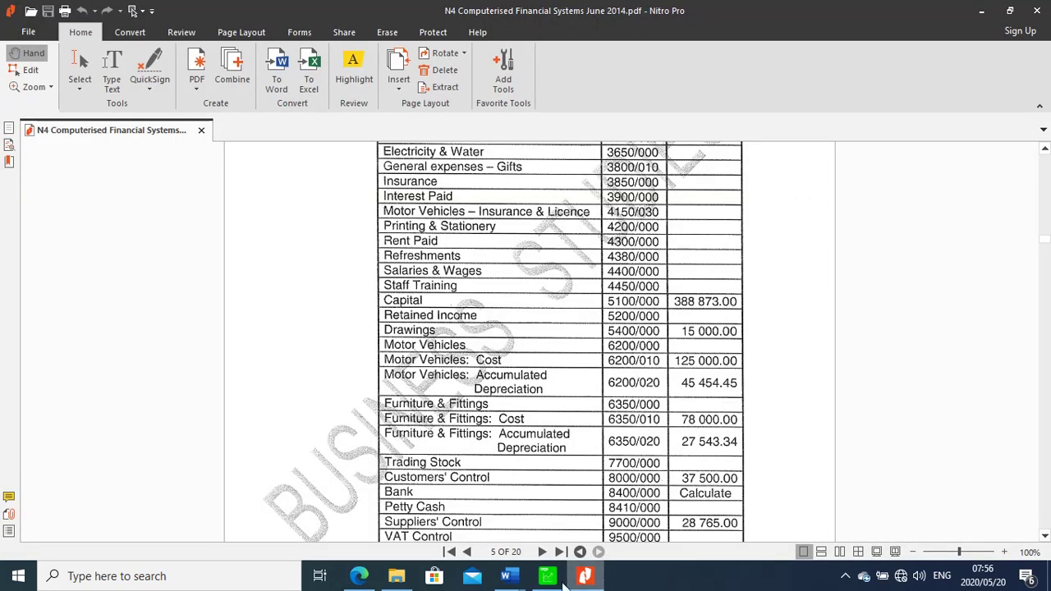
click(548, 576)
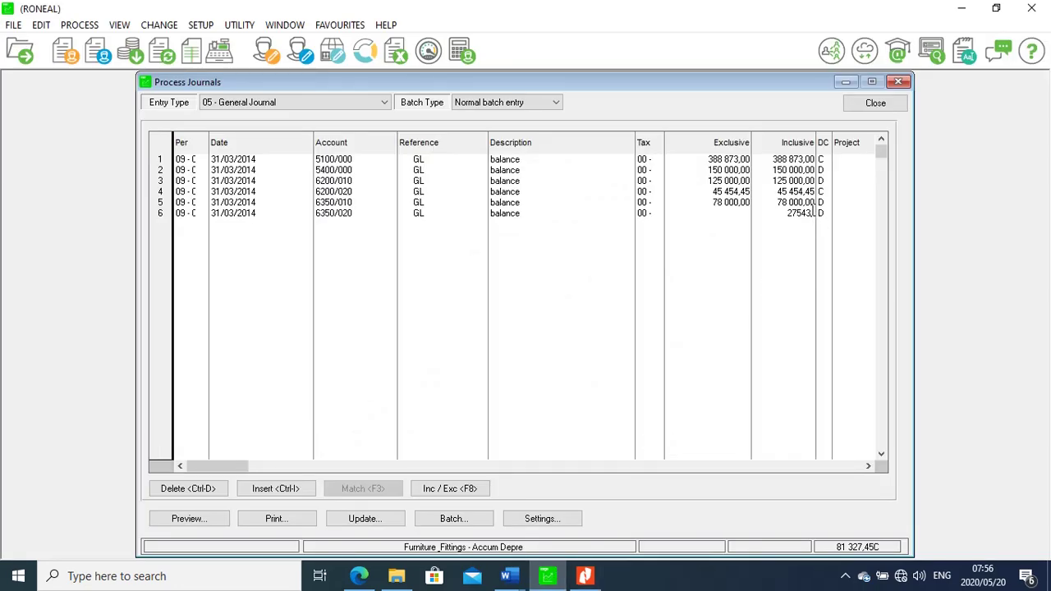
text(34)
click(825, 215)
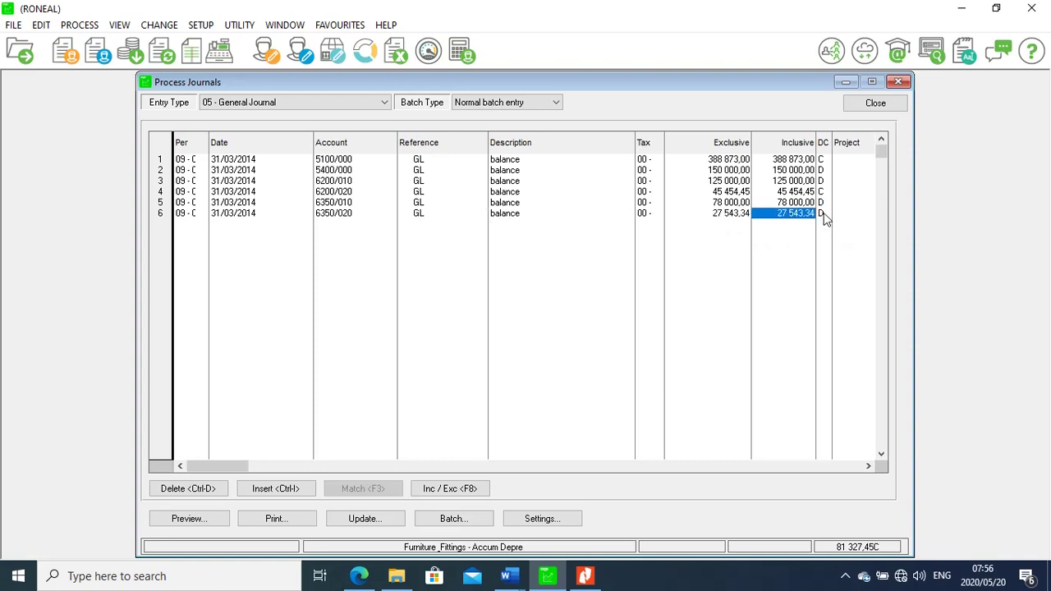
Type C in line 6's DC column to make it a credit
text(C)
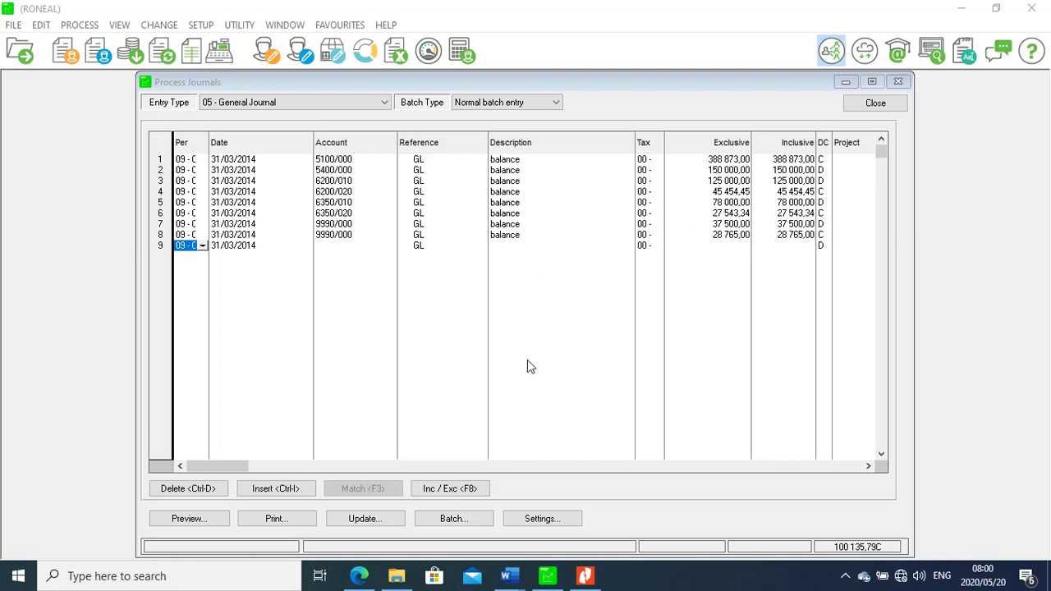
mouse_move(583, 579)
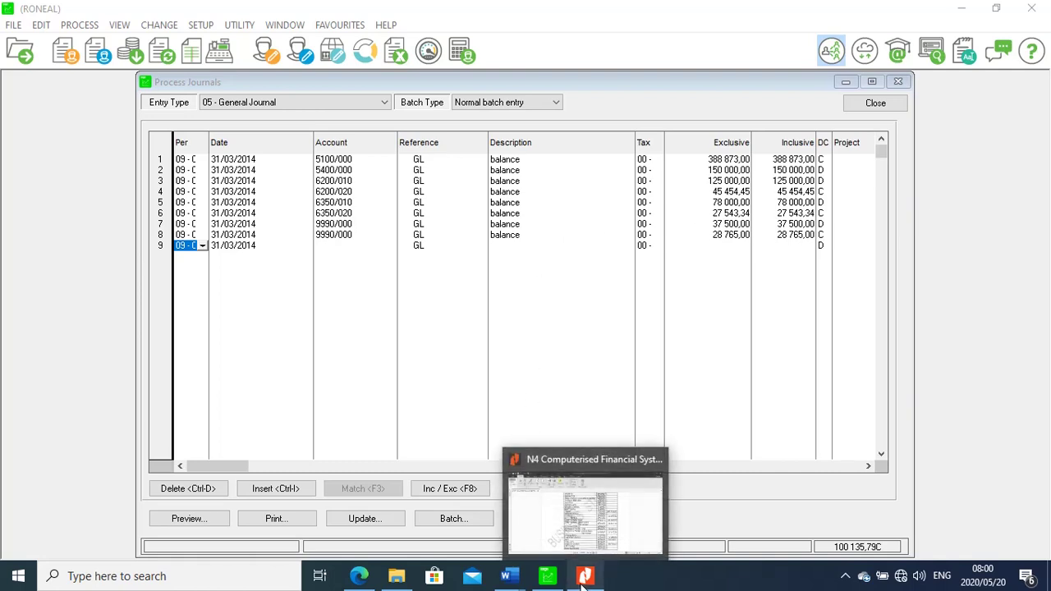
click(583, 579)
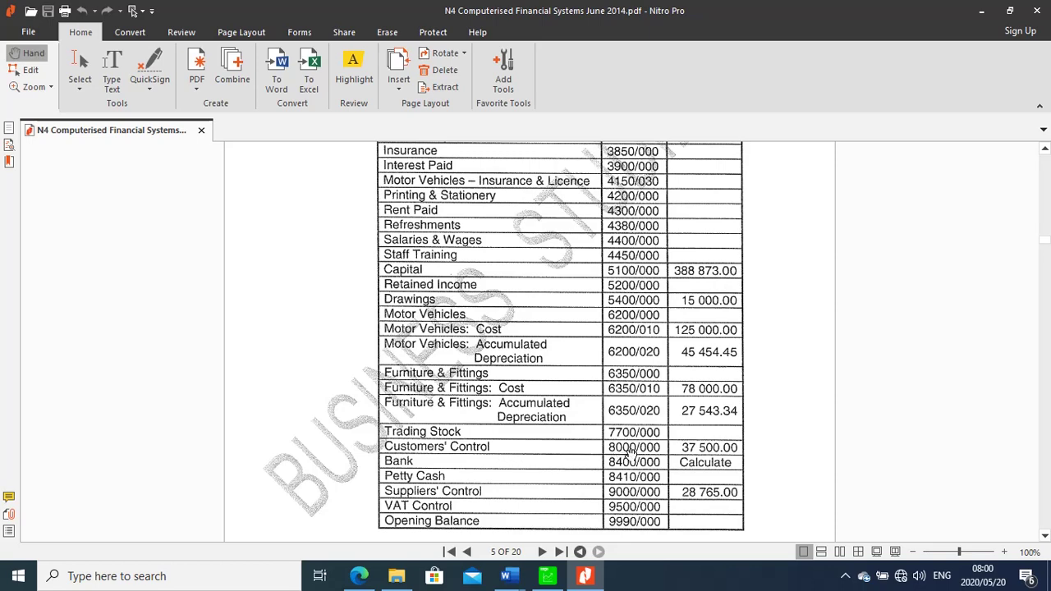
click(546, 580)
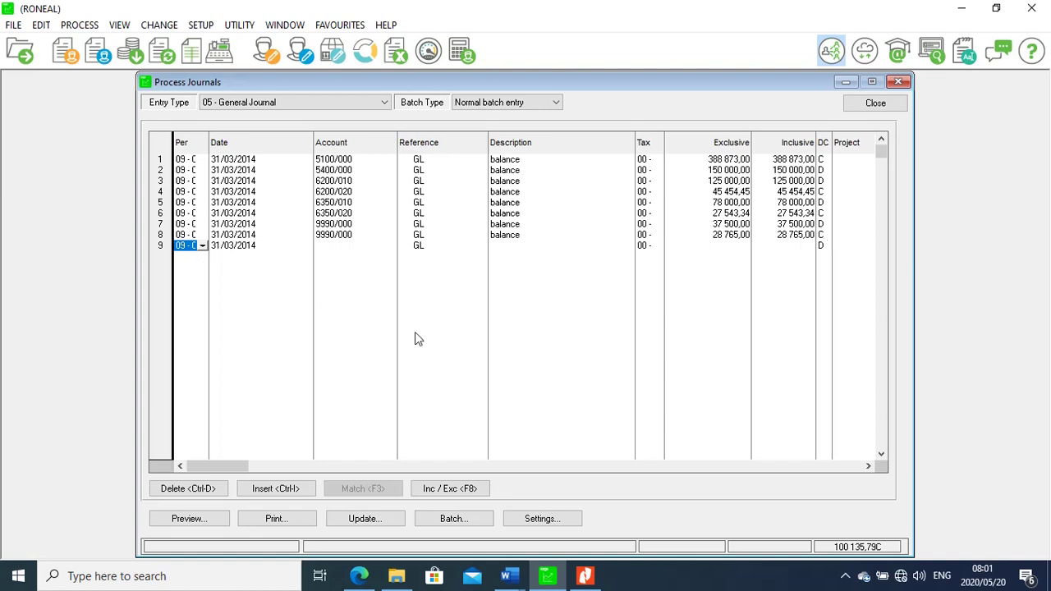
click(585, 577)
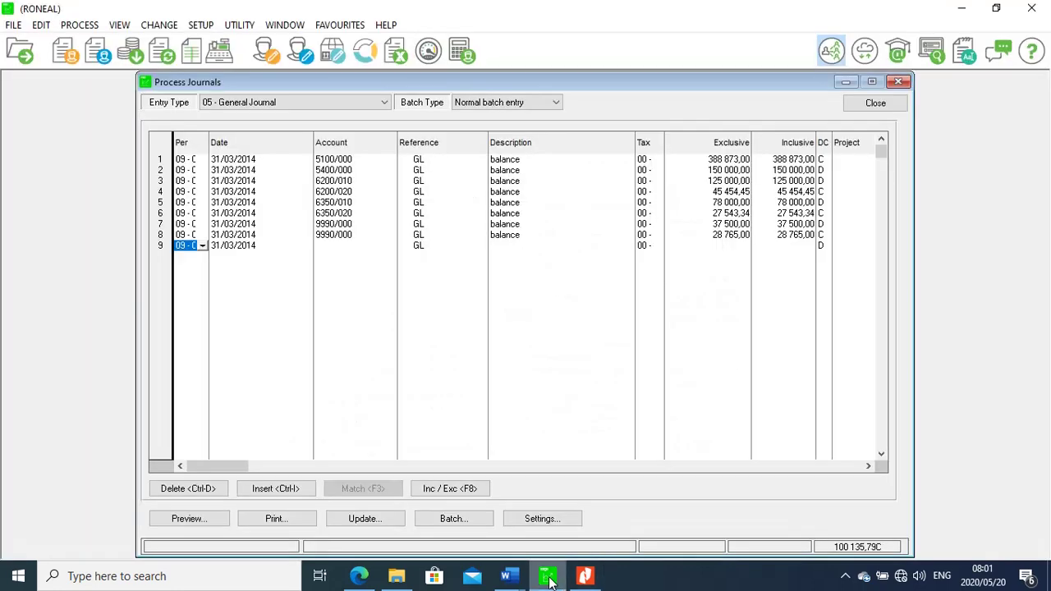
click(547, 577)
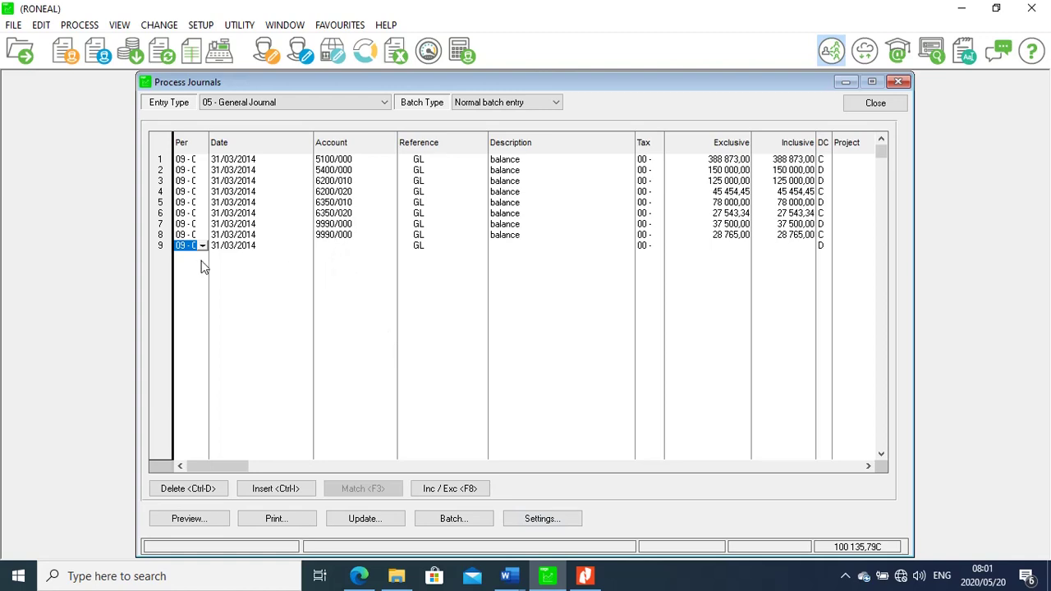
key(Return)
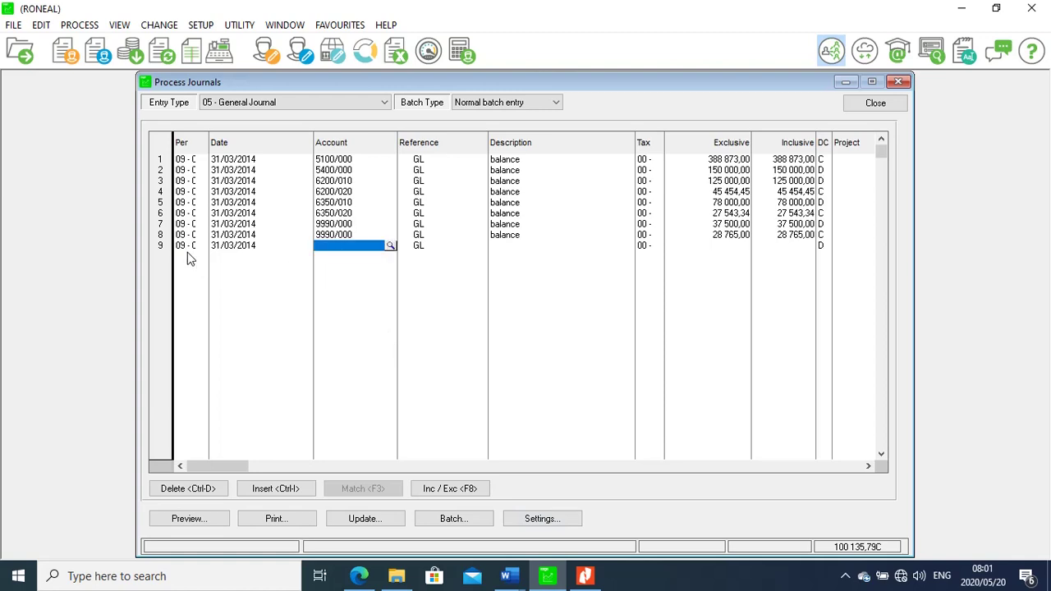
click(390, 246)
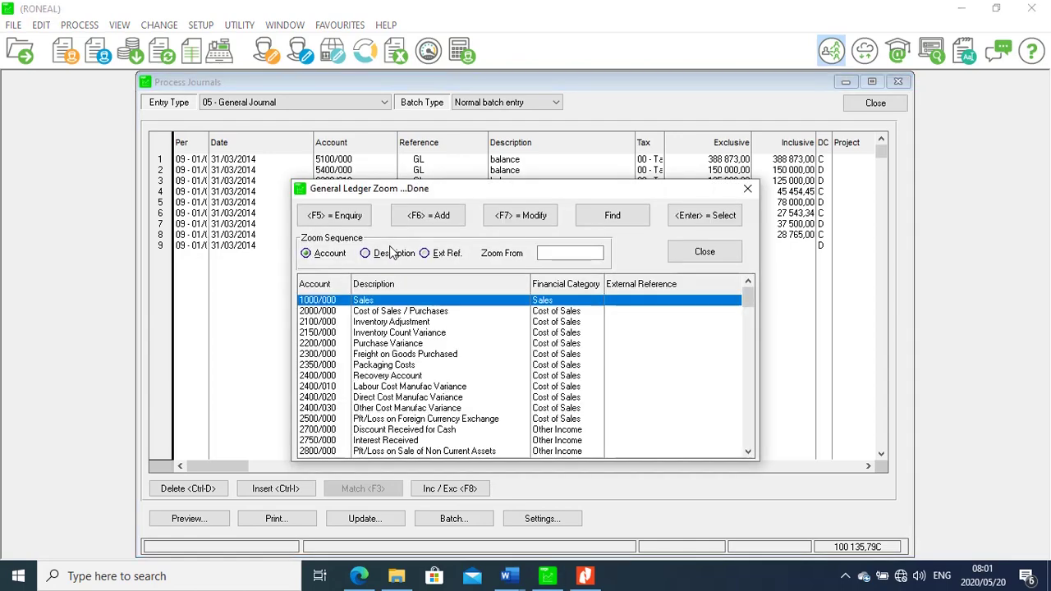
text(900)
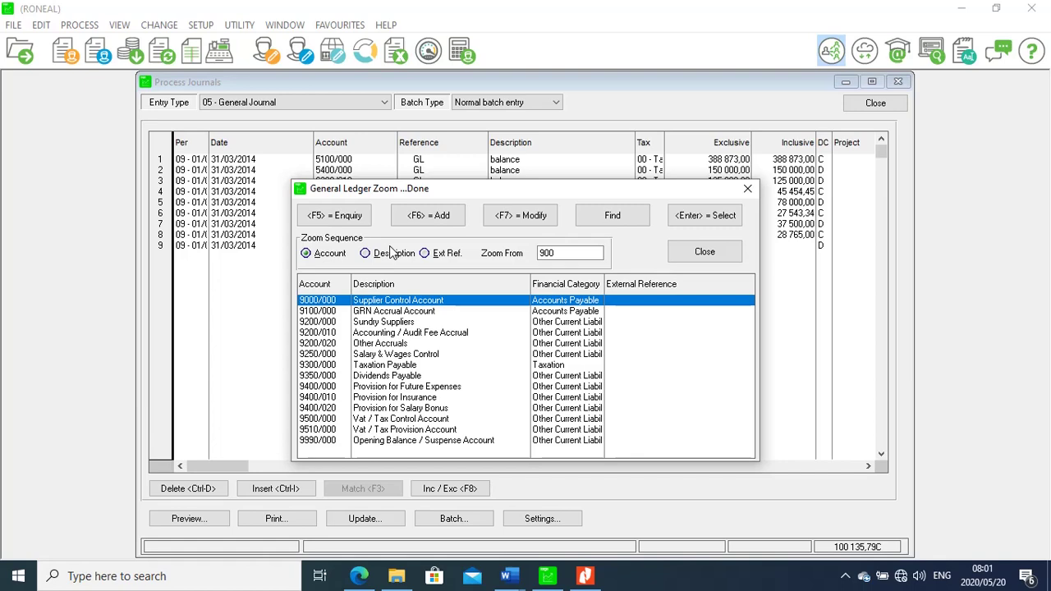
key(Return)
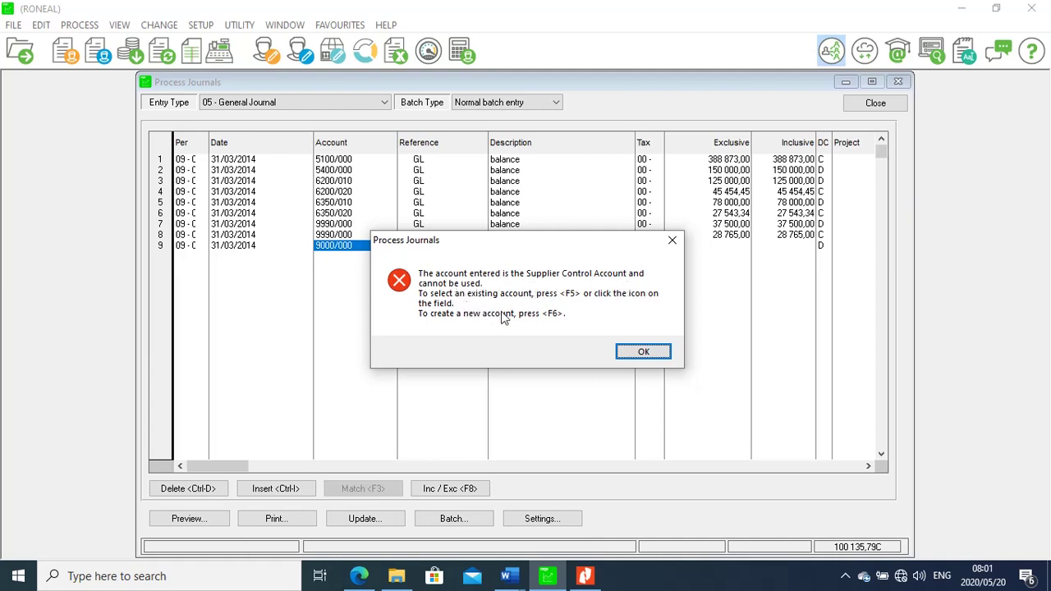
click(643, 353)
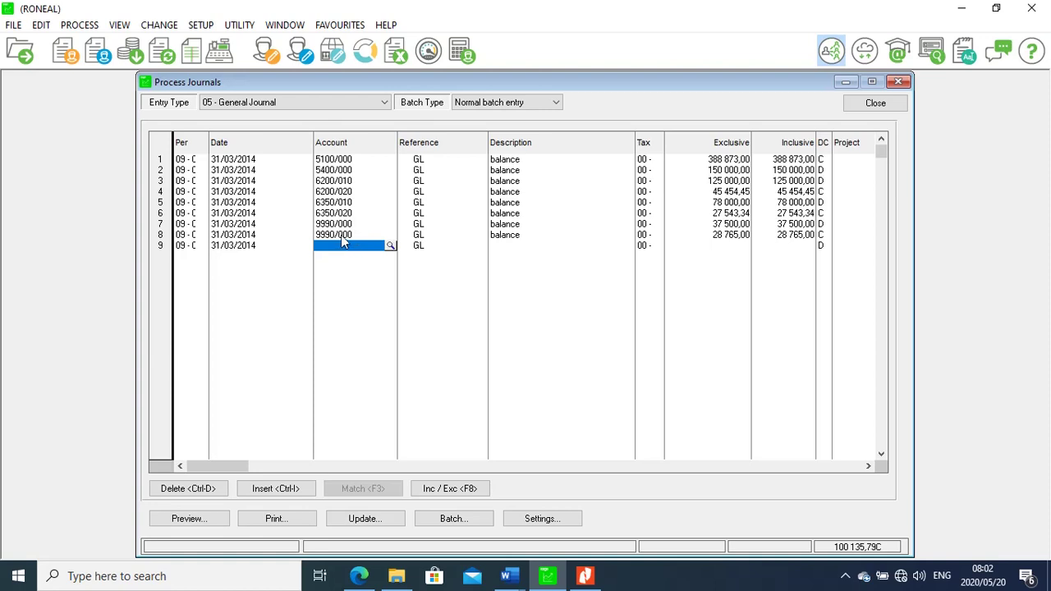
click(390, 246)
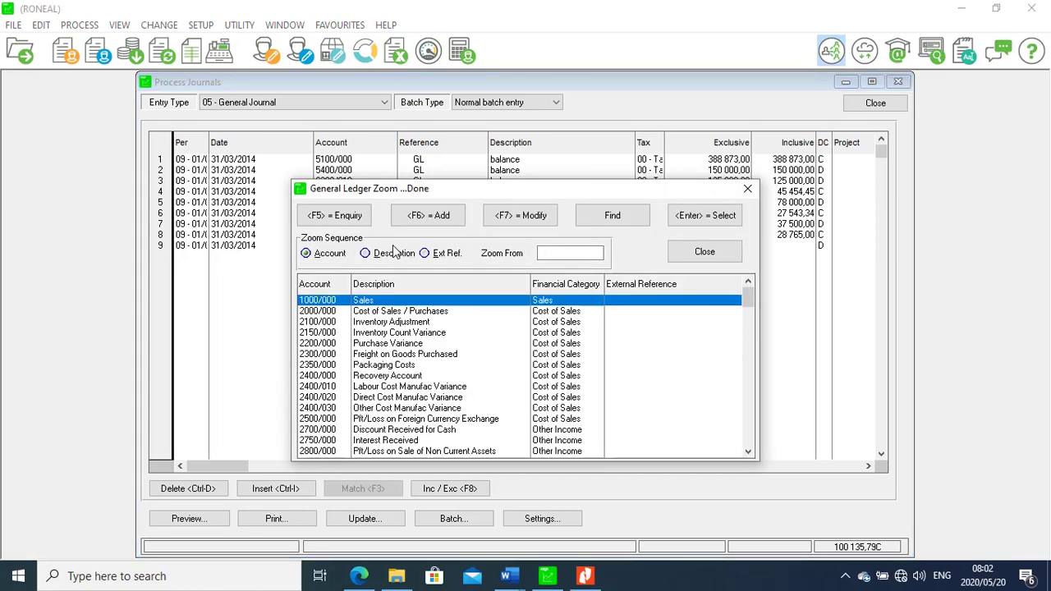
text(99)
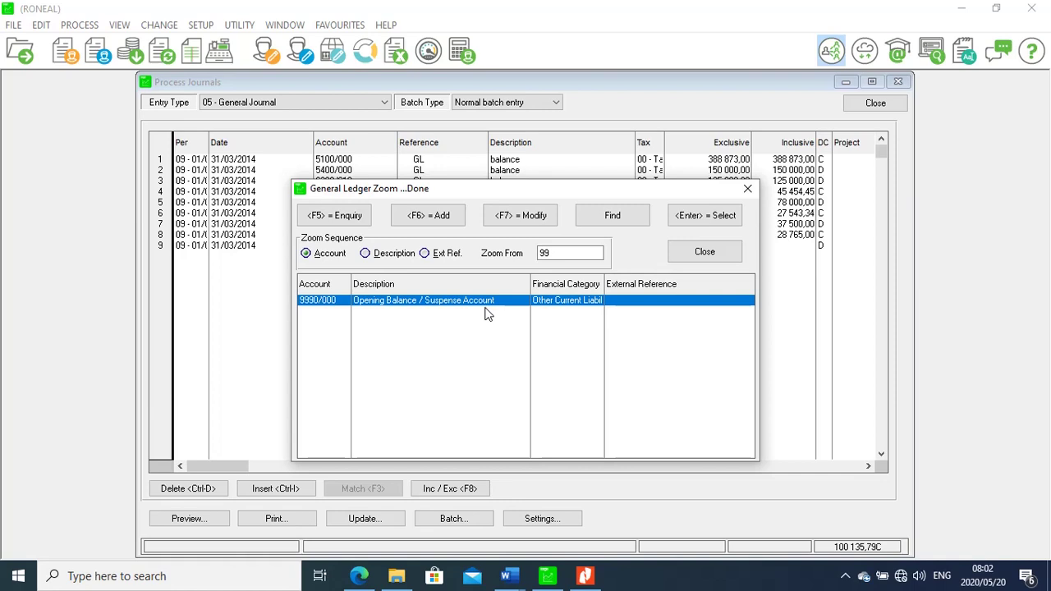
click(747, 190)
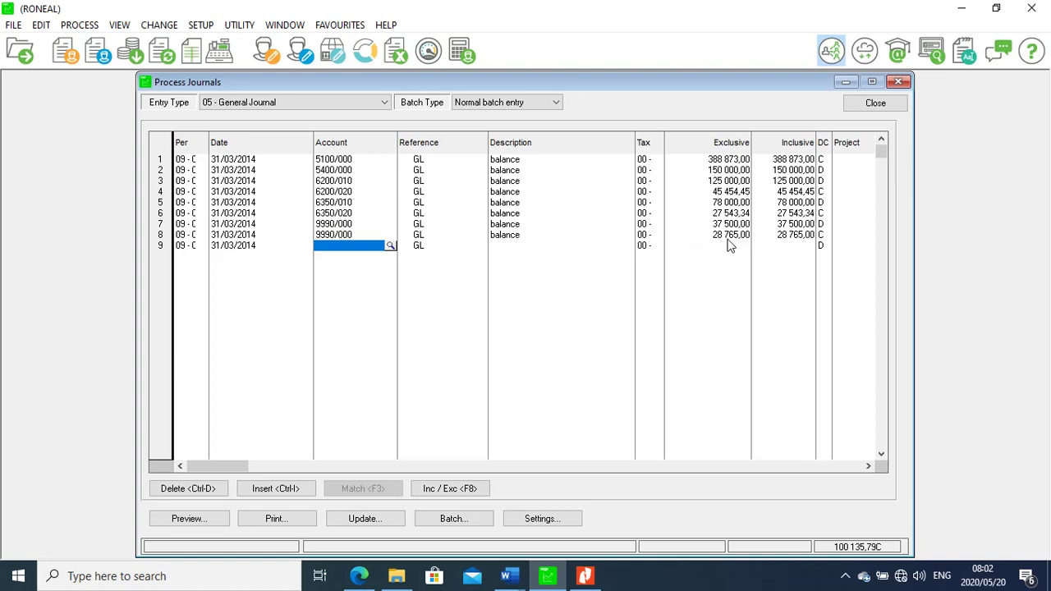
click(820, 246)
click(586, 578)
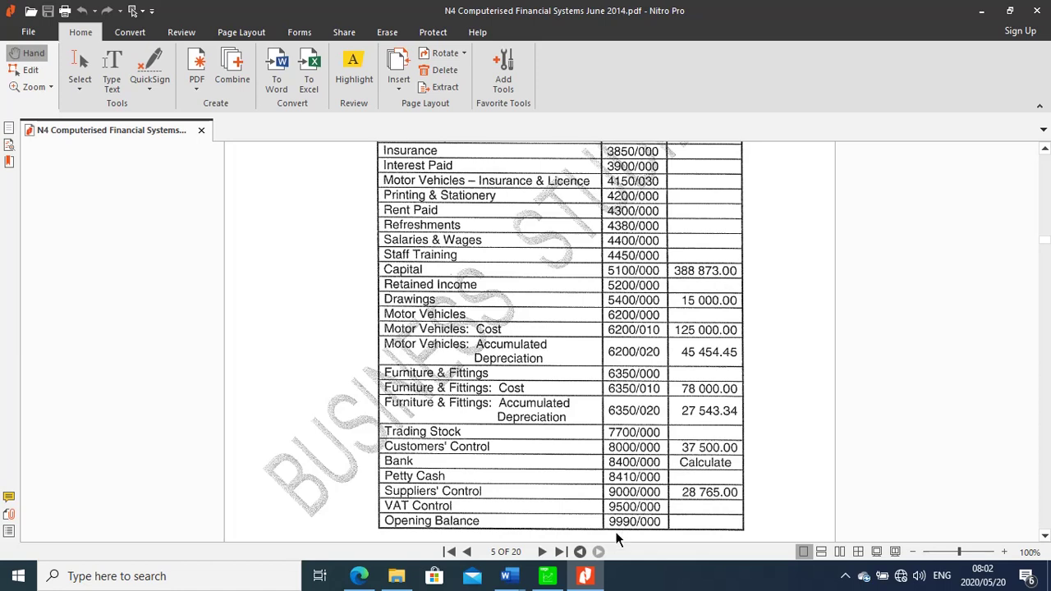
click(550, 581)
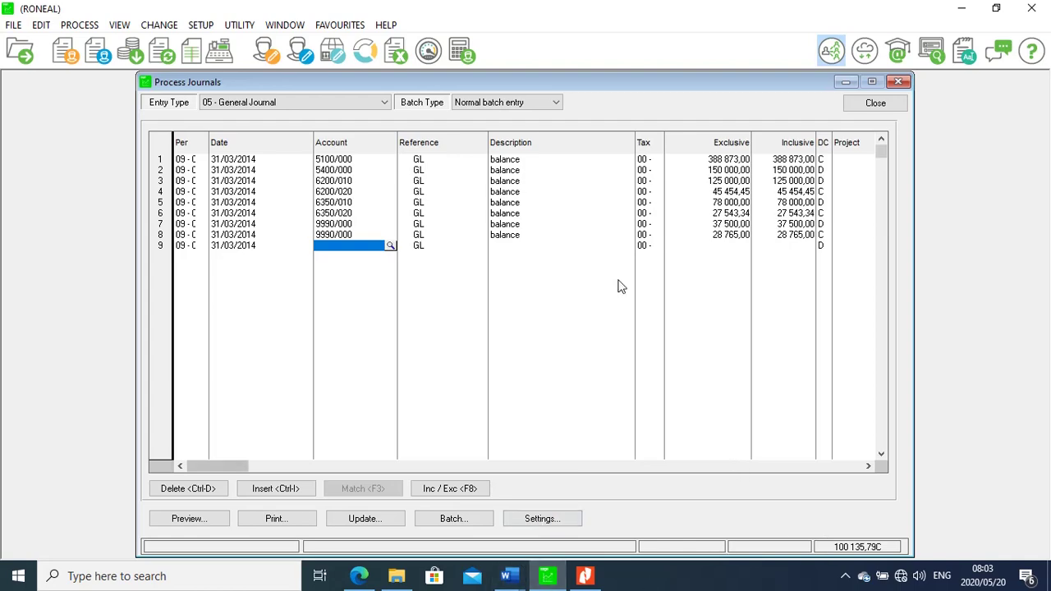
Pick Bank 8400/000 for line 9 by searching 'bank' and dismiss the bank reconciliation warning
drag(592, 80, 134, 76)
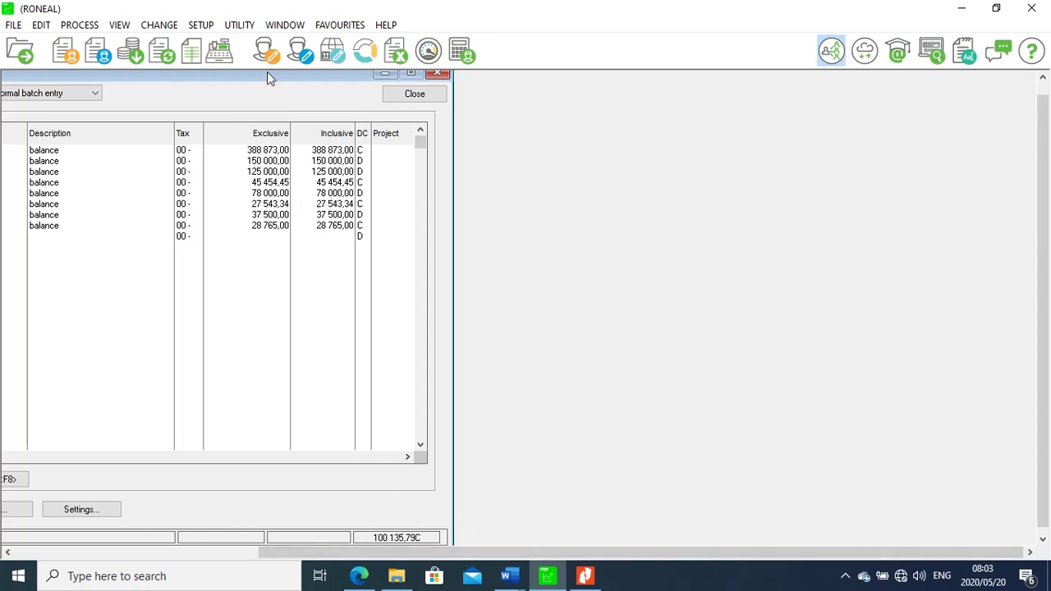
drag(266, 80, 655, 91)
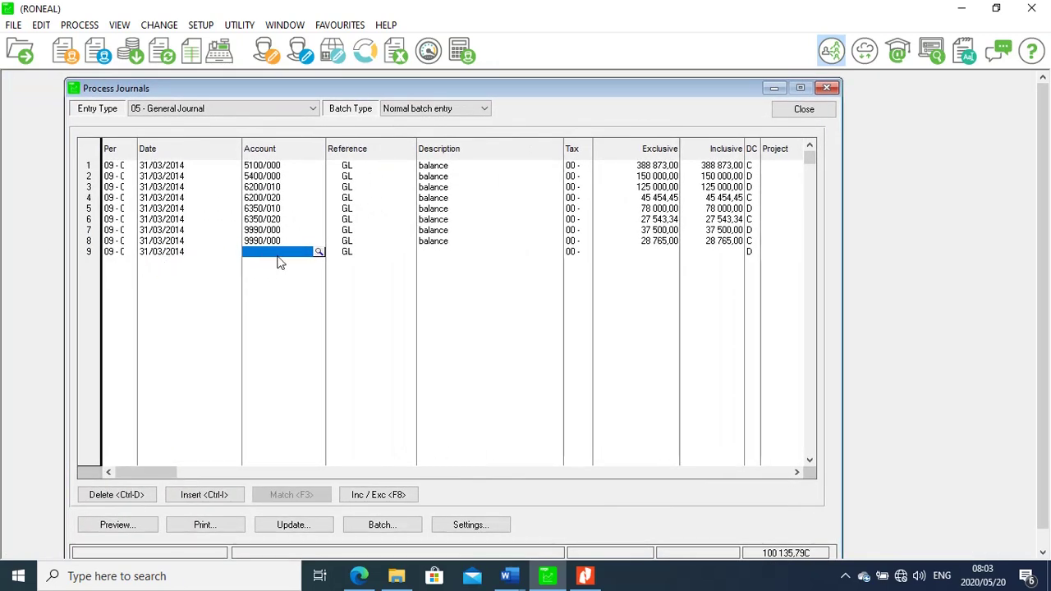
click(319, 253)
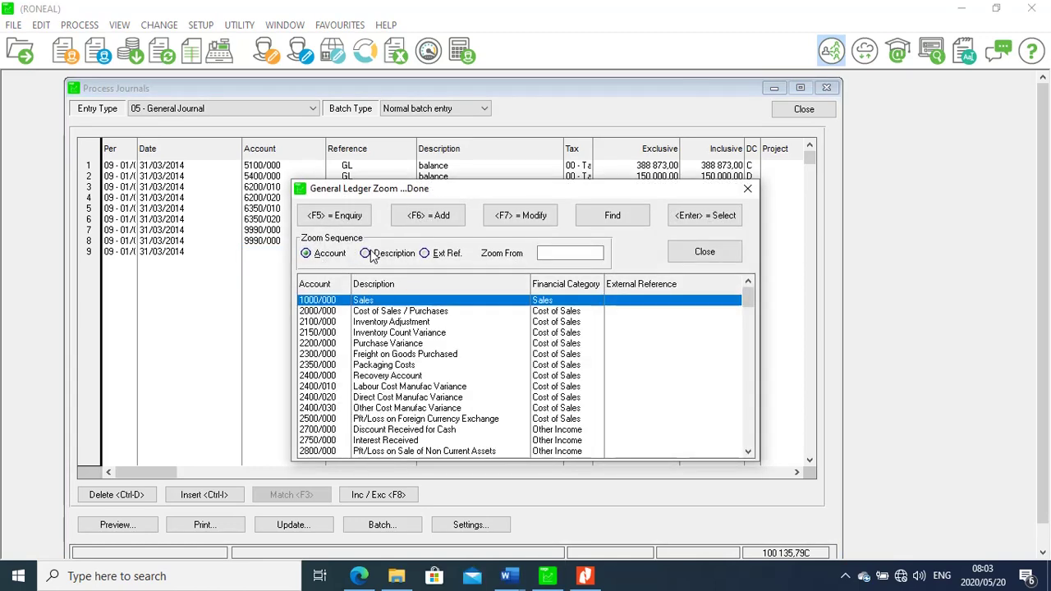
click(366, 253)
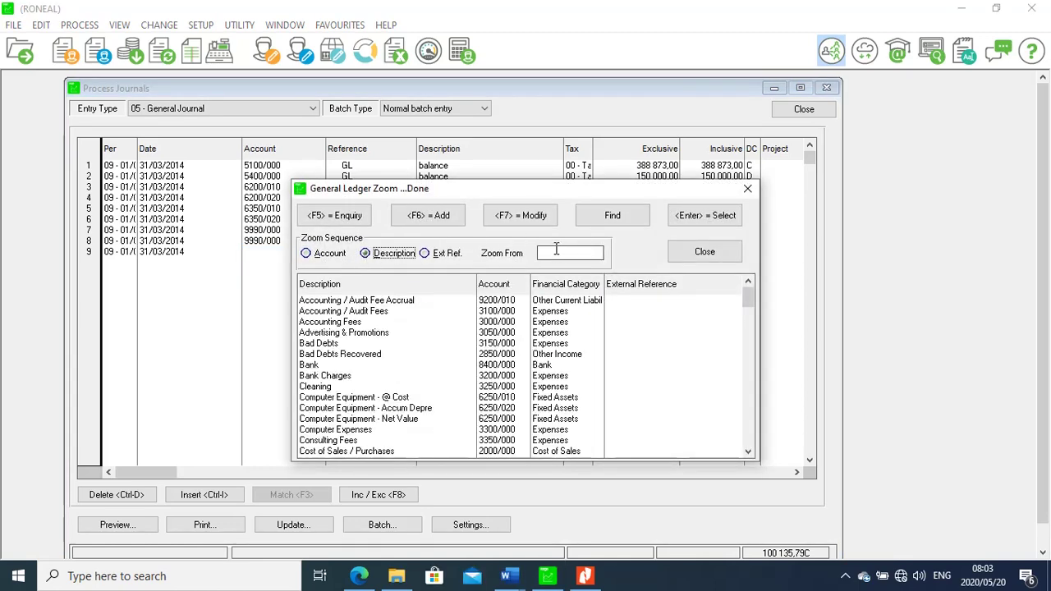
click(556, 252)
text(ba)
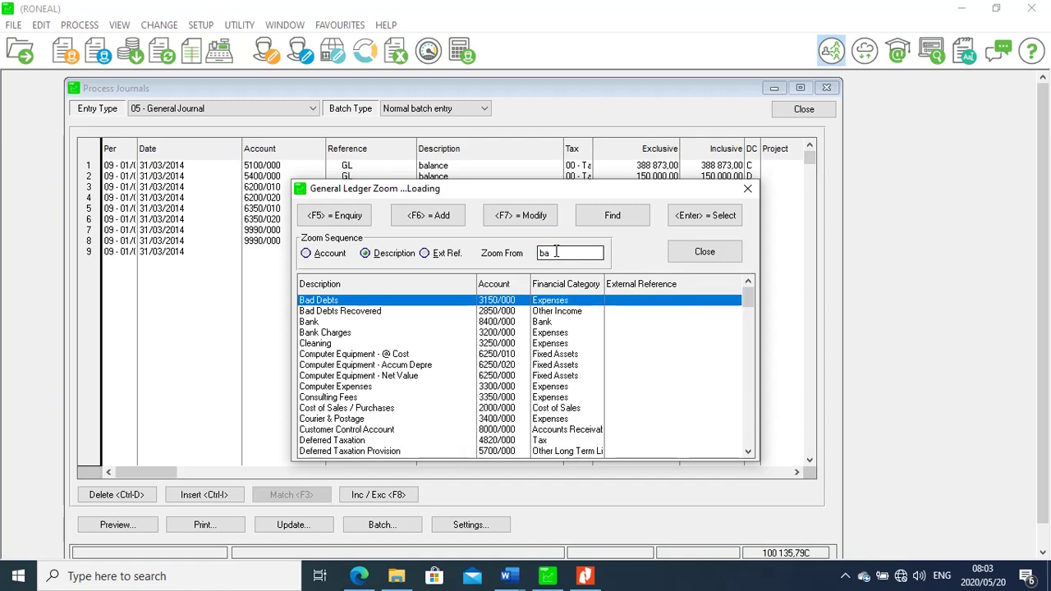
text(nk)
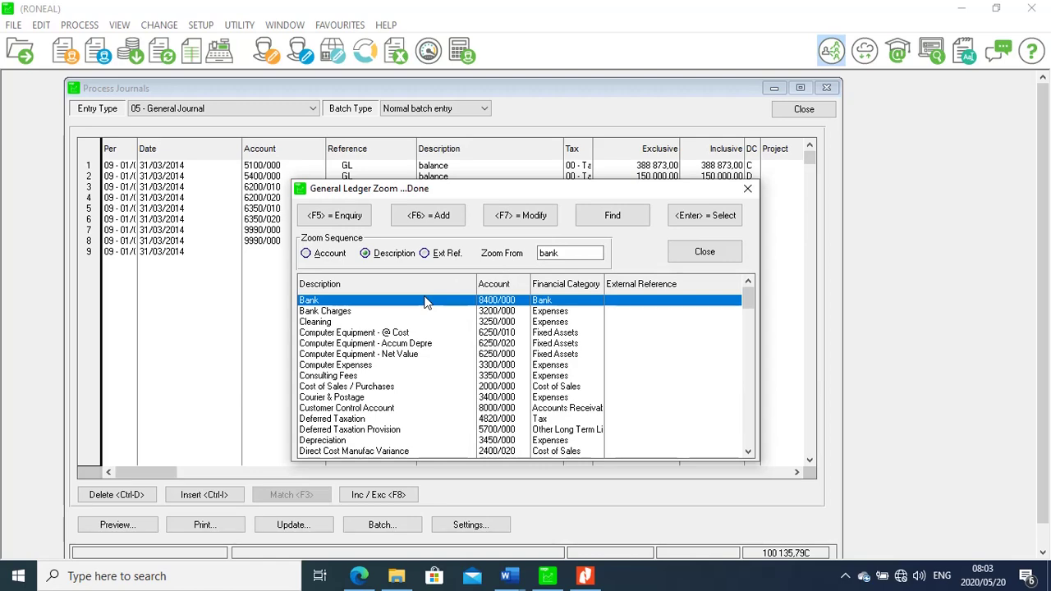
double_click(425, 302)
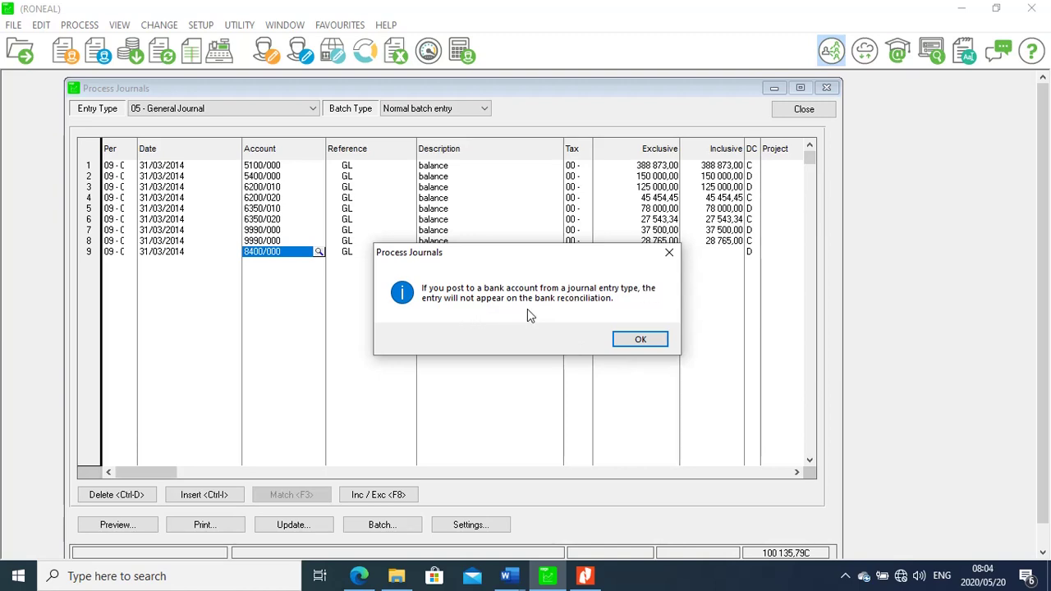
click(637, 340)
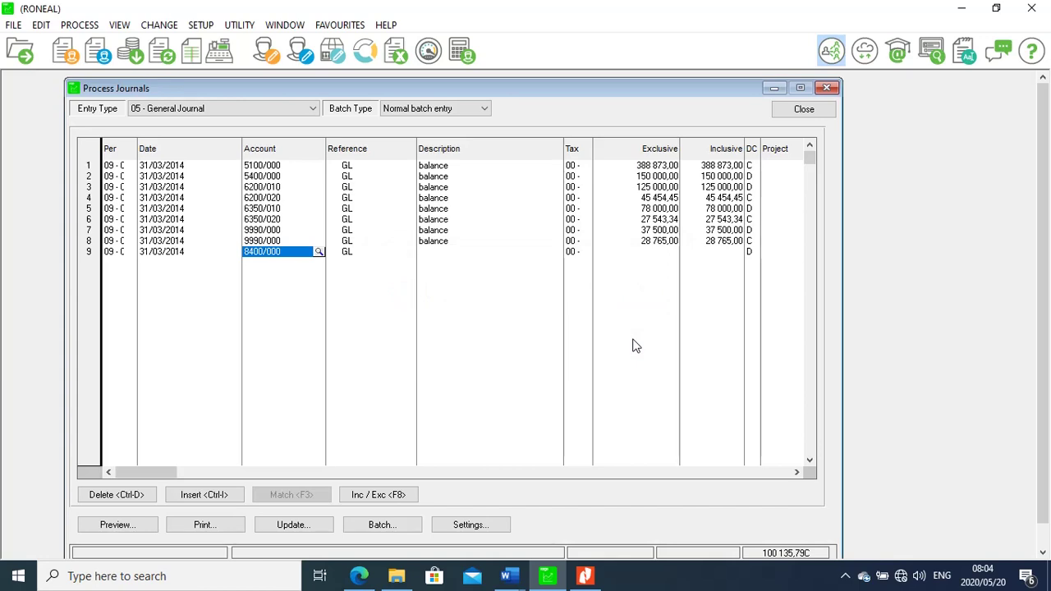
Describe line 9 as 'balance' and enter 100 135,79 as its amount
click(444, 254)
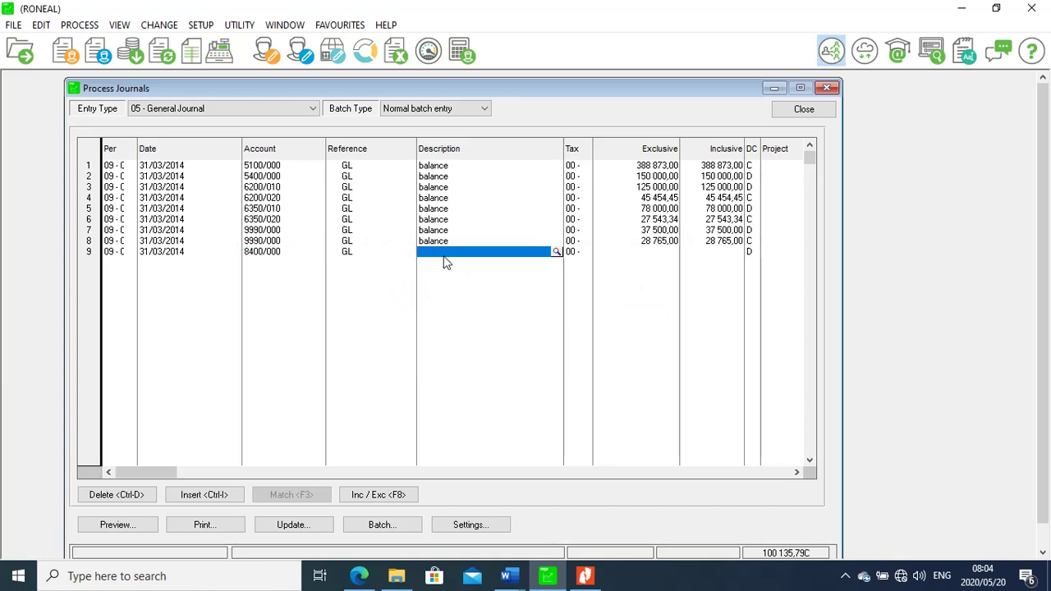
text(bala)
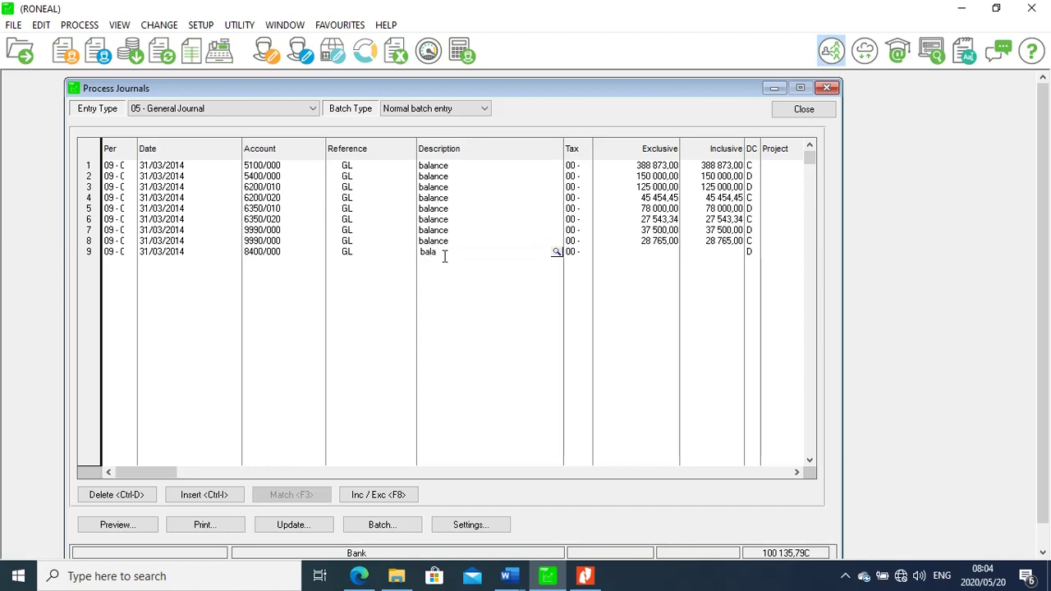
text(nce)
click(727, 253)
text(100)
text(135,79)
key(Return)
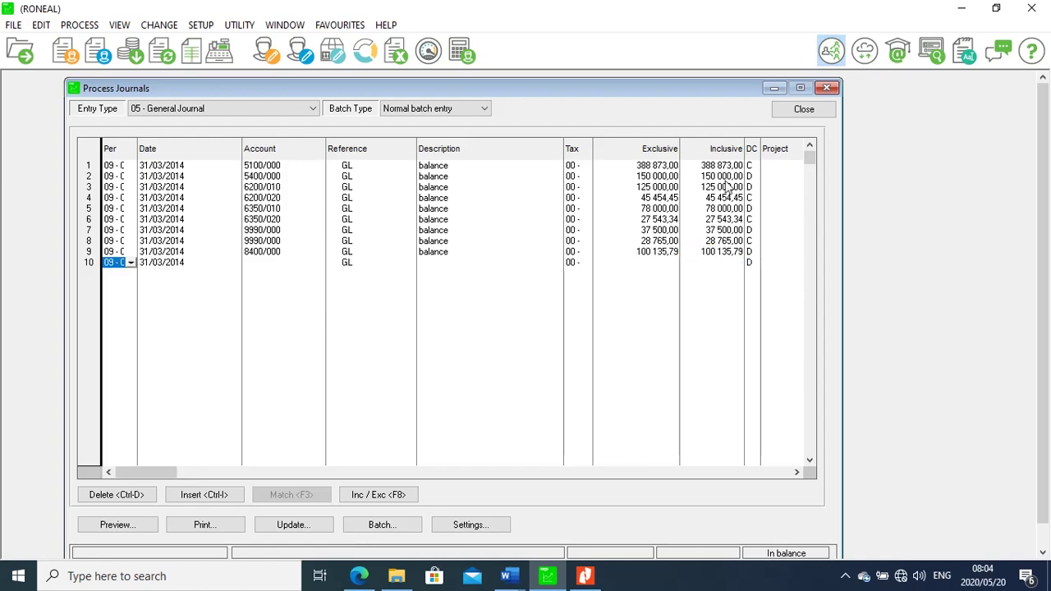
Drag the General Journal batch window to the screen centre so all nine lines show
drag(687, 95, 332, 73)
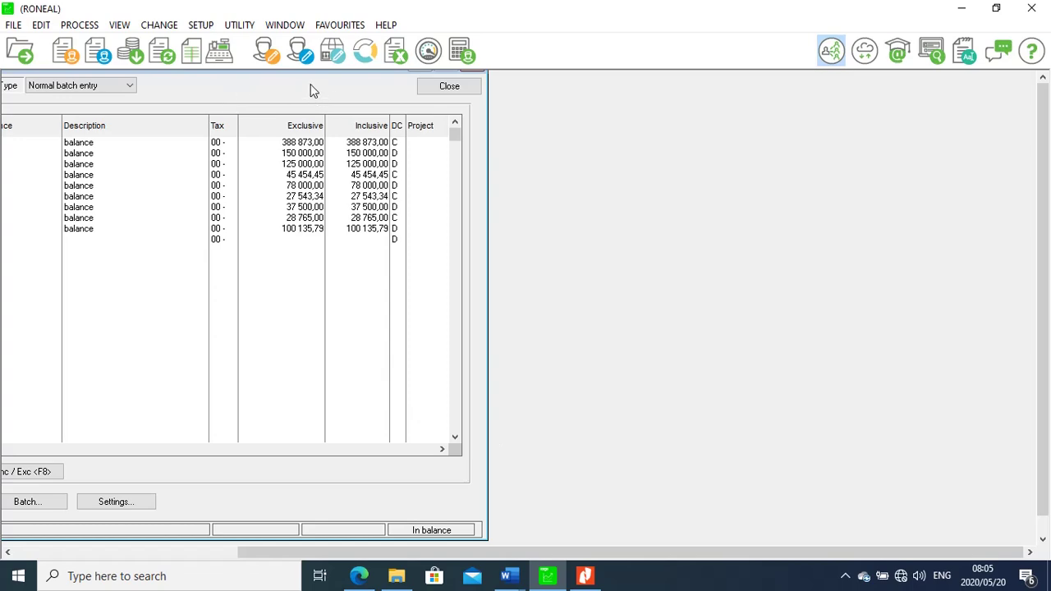
drag(309, 79, 681, 76)
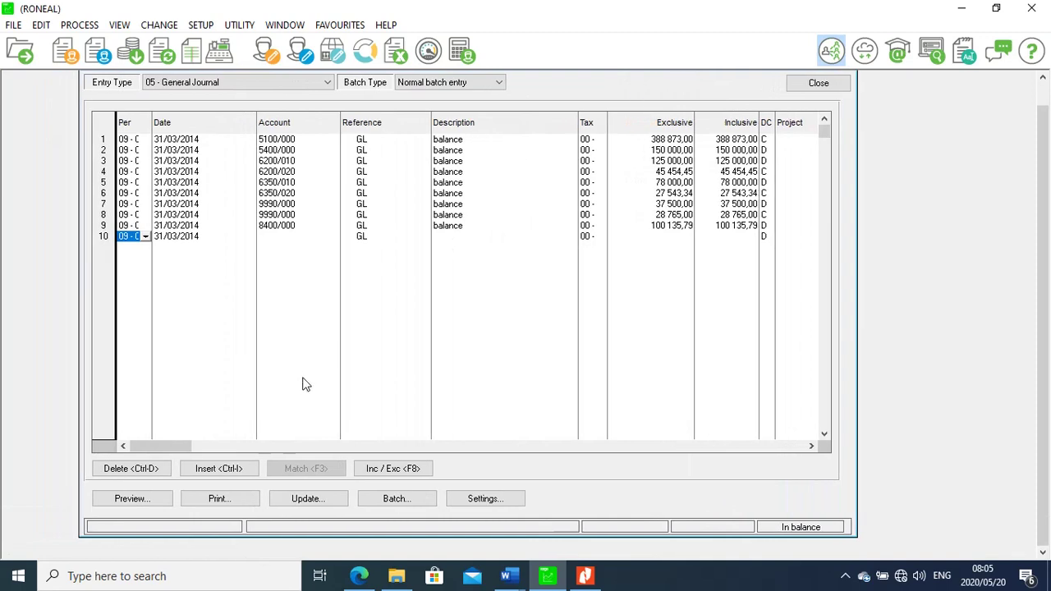
Print the batch listing with contras to the Nitro PDF Creator printer
click(220, 502)
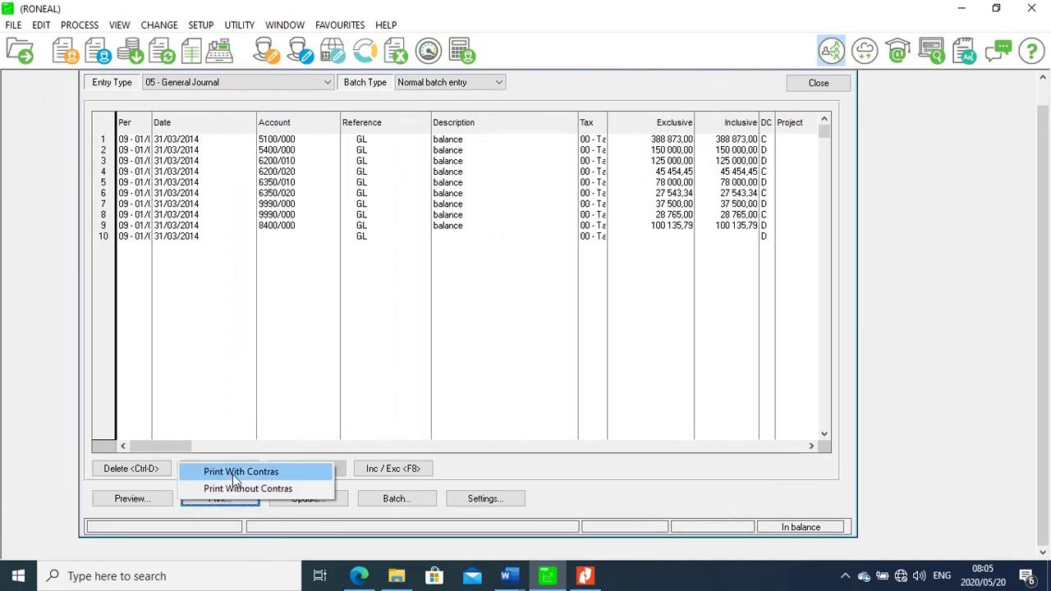
click(235, 474)
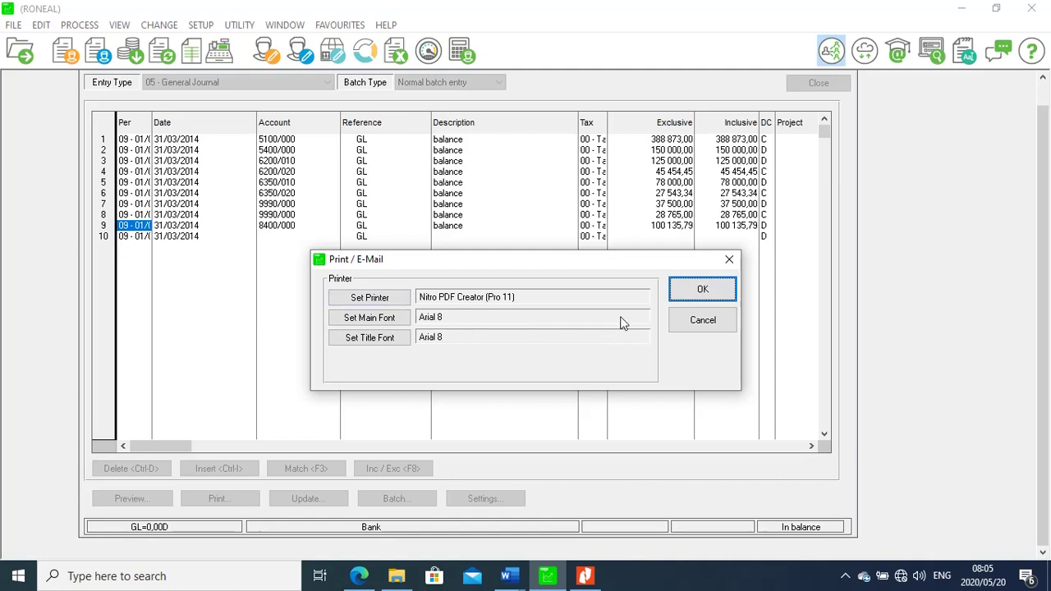
click(698, 293)
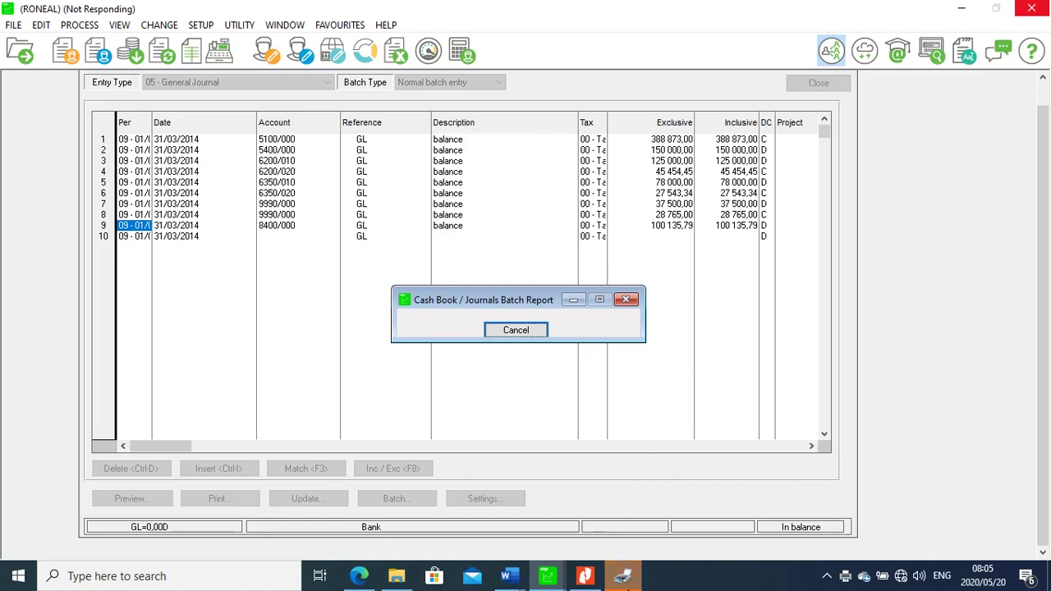
Save the batch report as 'journal balances.pdf' on the Desktop
click(628, 575)
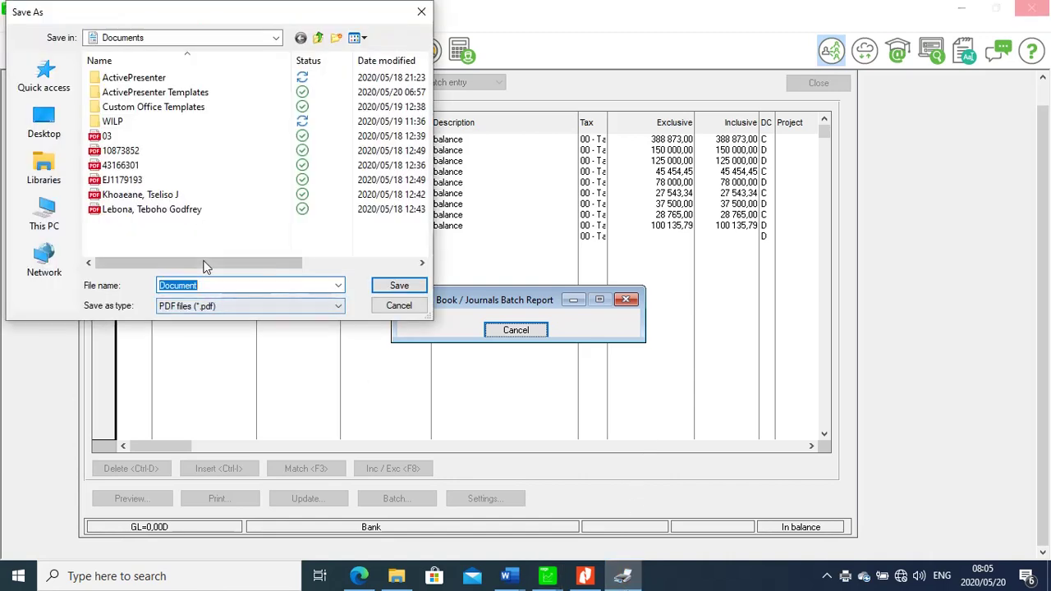
key(BackSpace)
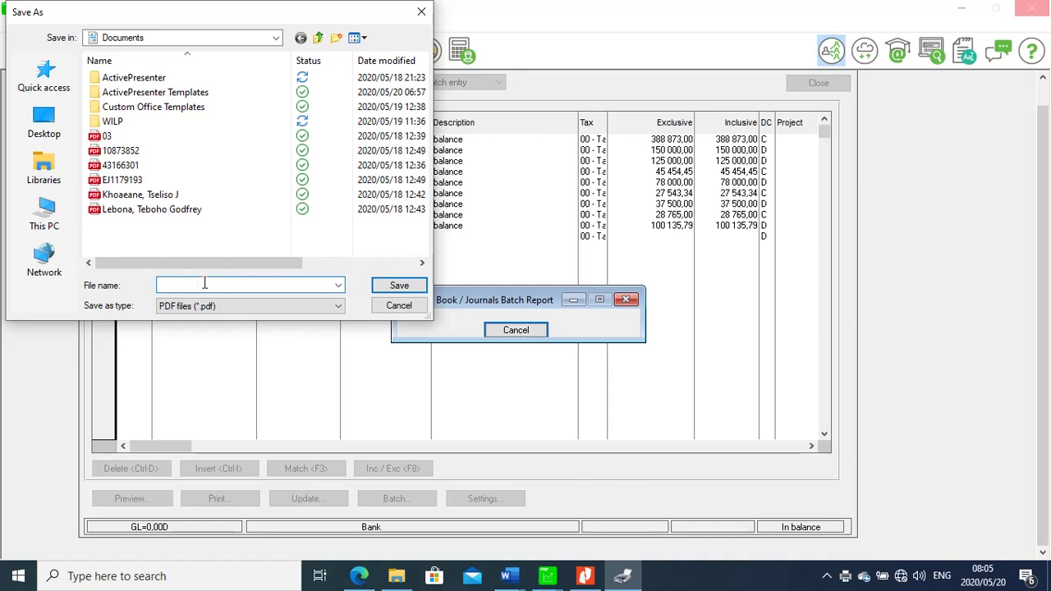
text(j)
key(BackSpace)
text(journal balances)
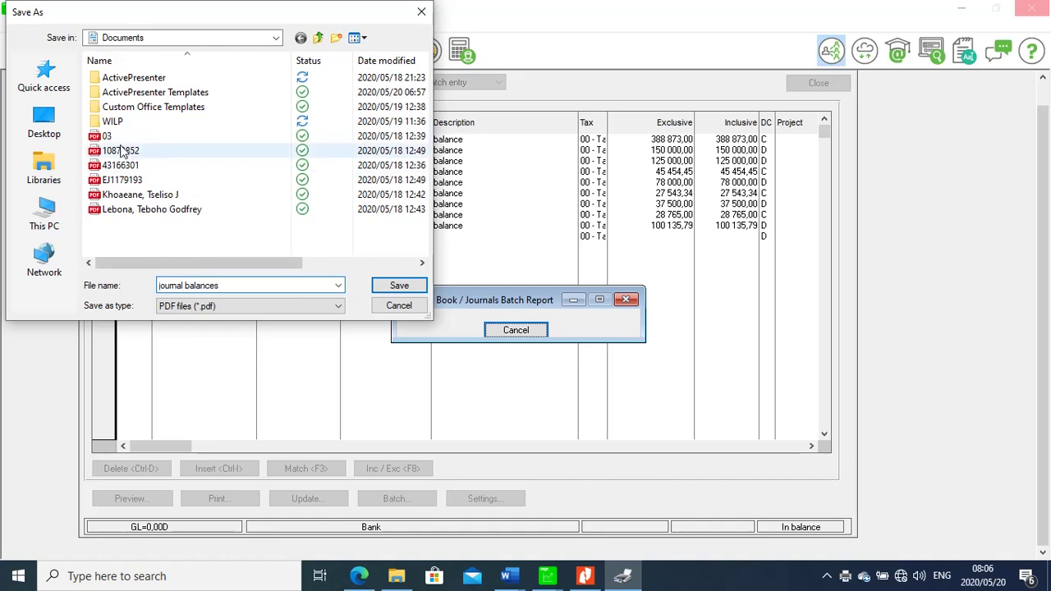
click(52, 123)
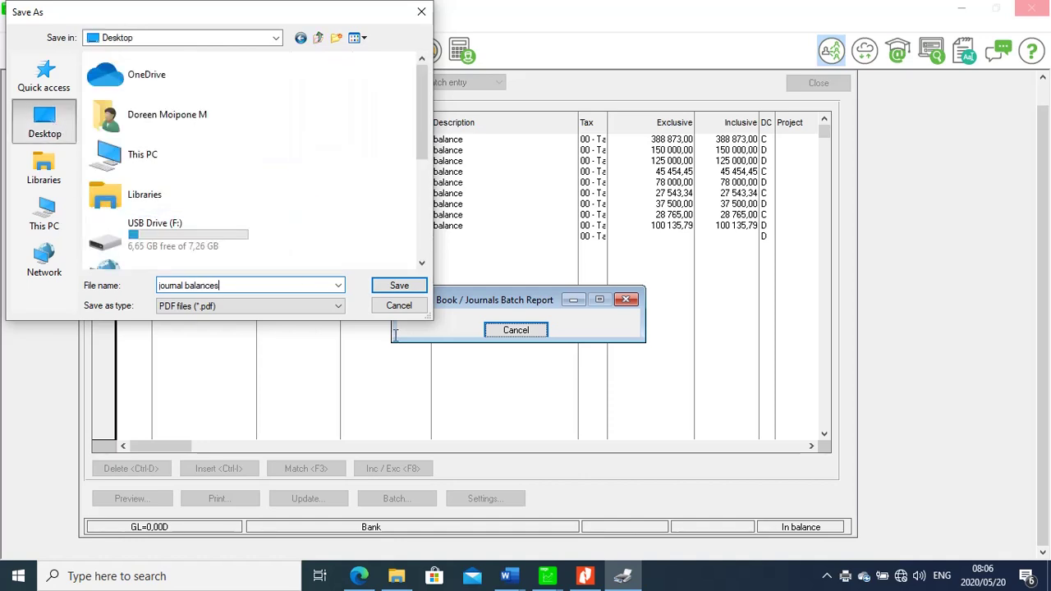
click(399, 287)
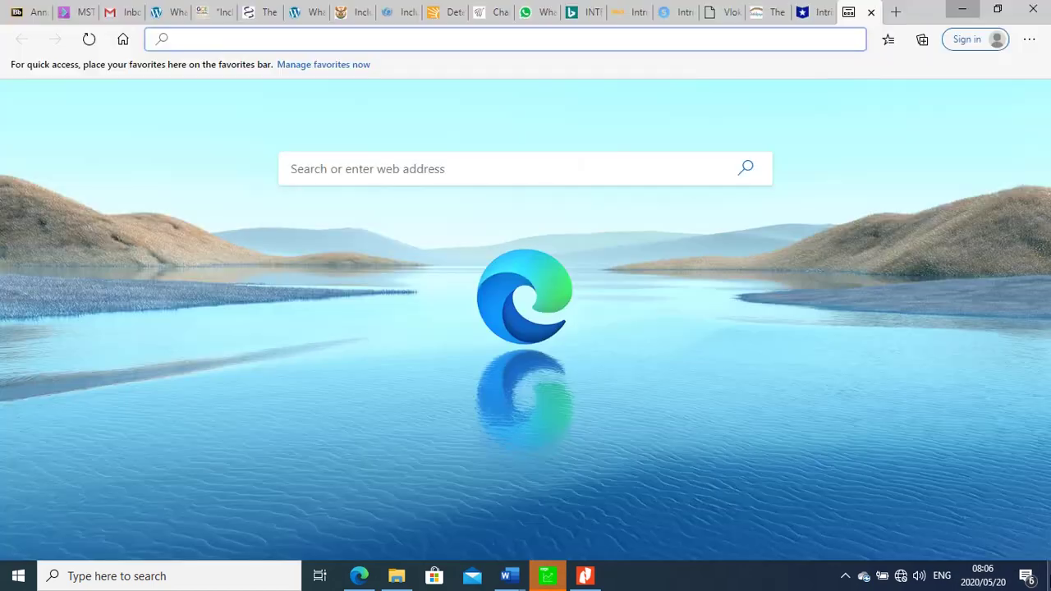
Show the desktop and open the context menu of the 32,5 KB journal balances PDF
click(1049, 576)
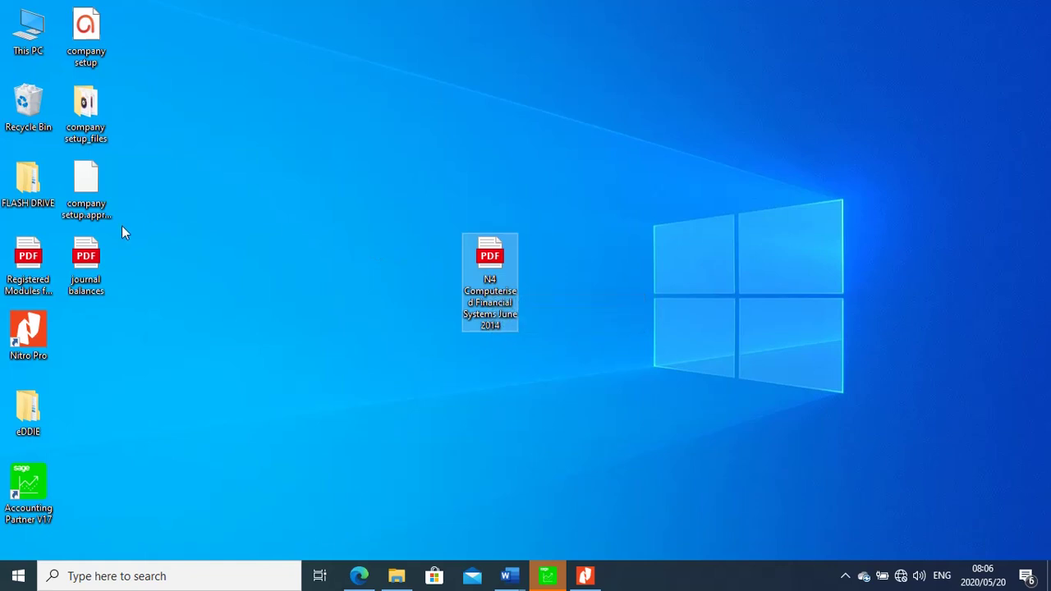
click(94, 263)
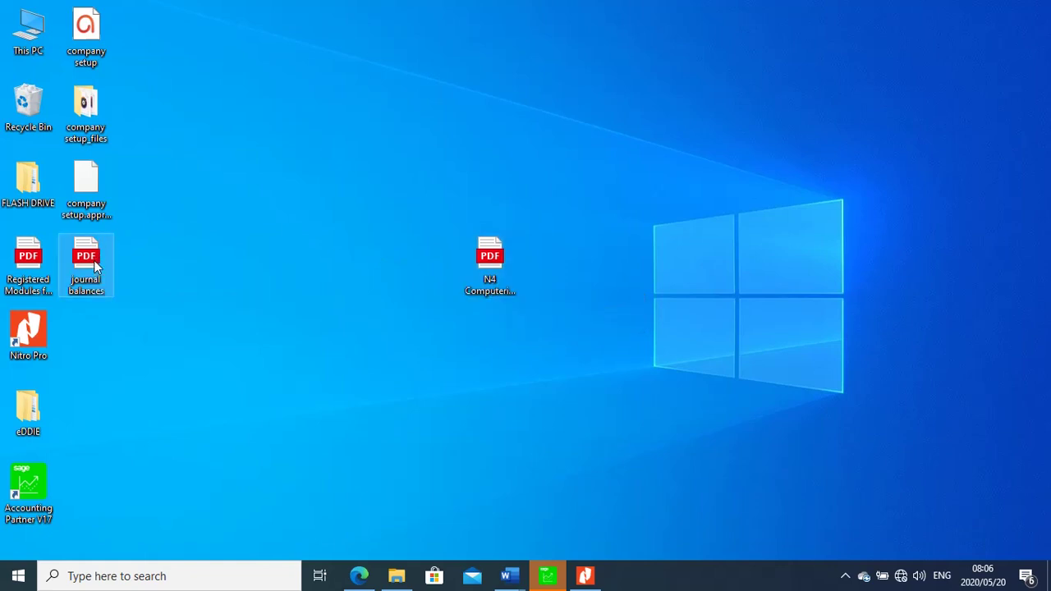
right_click(95, 265)
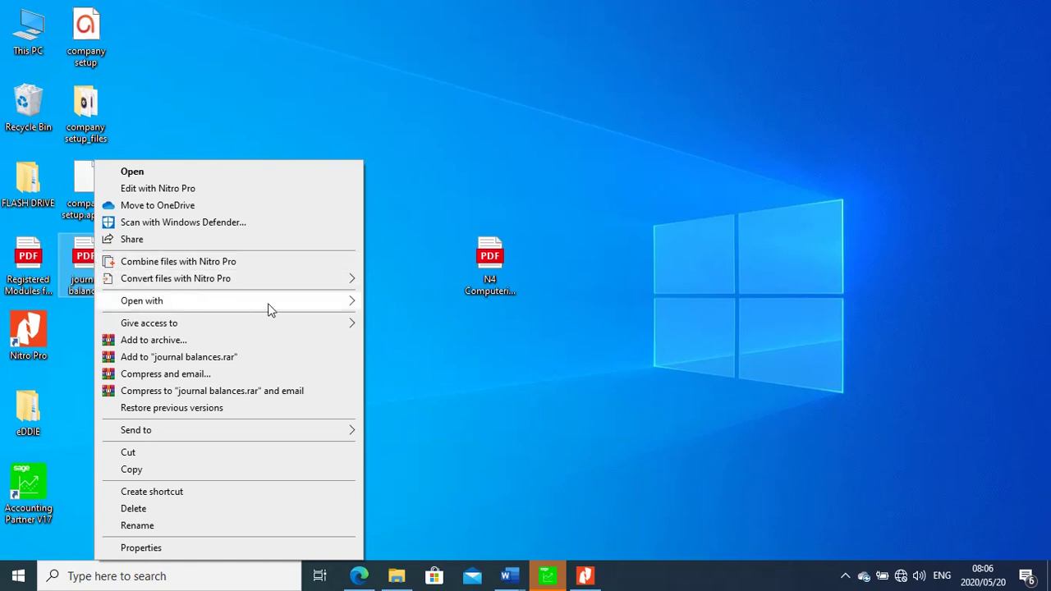
Open journal balances.pdf in Nitro Pro to view the General Journal Pre Update Printout
mouse_move(312, 300)
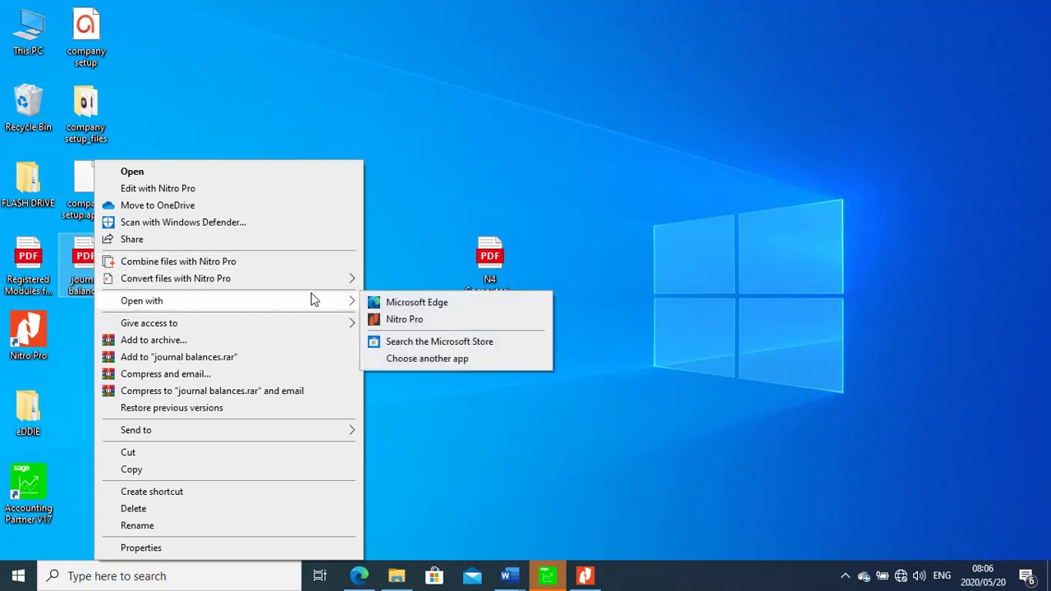
click(404, 320)
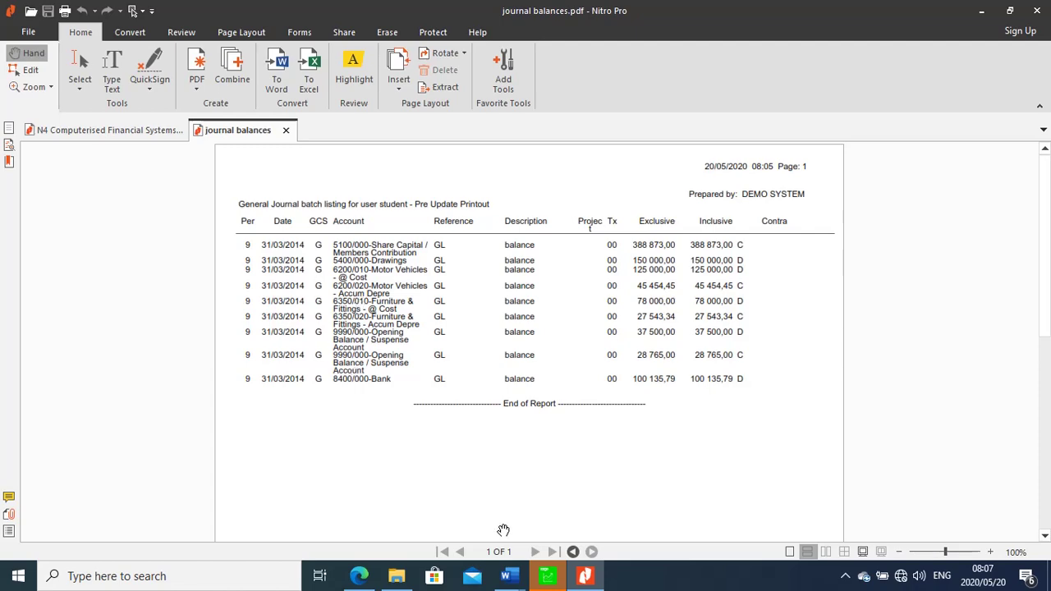
Close Pastel's General Journal batch window and the journal balances PDF tab in Nitro
click(547, 582)
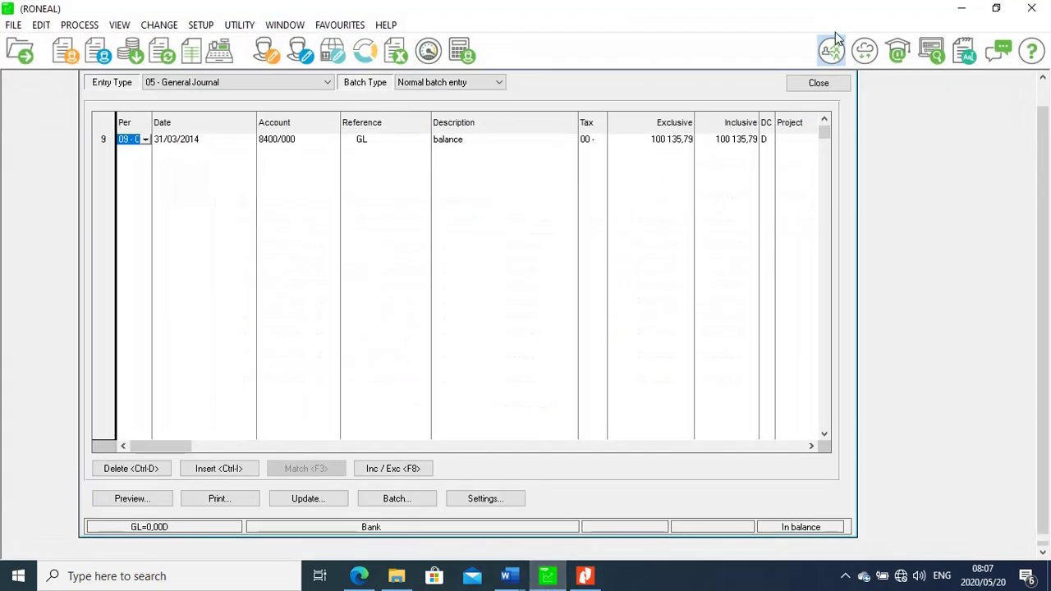
click(821, 84)
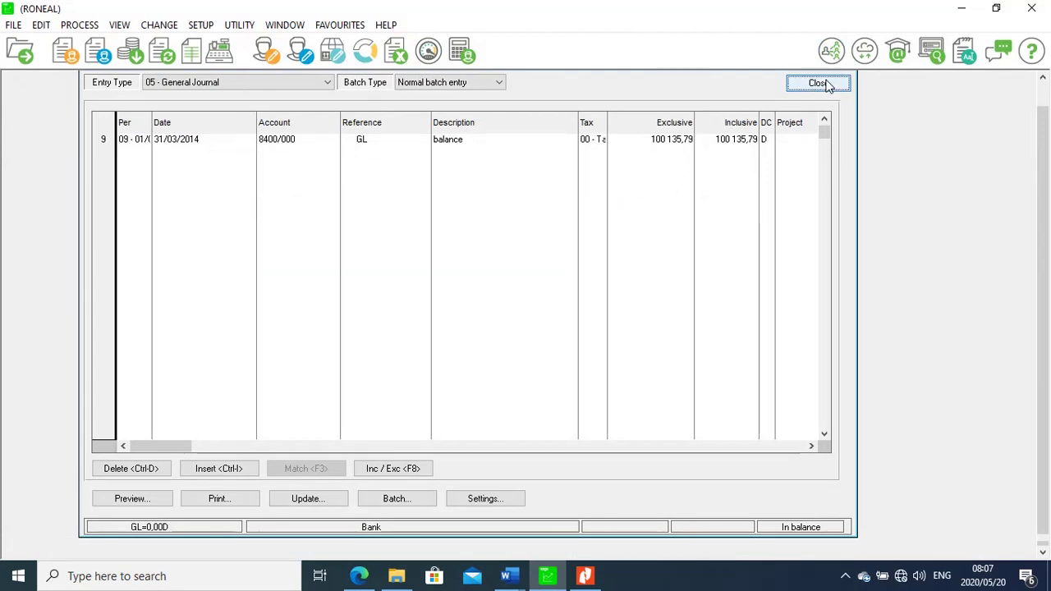
click(585, 576)
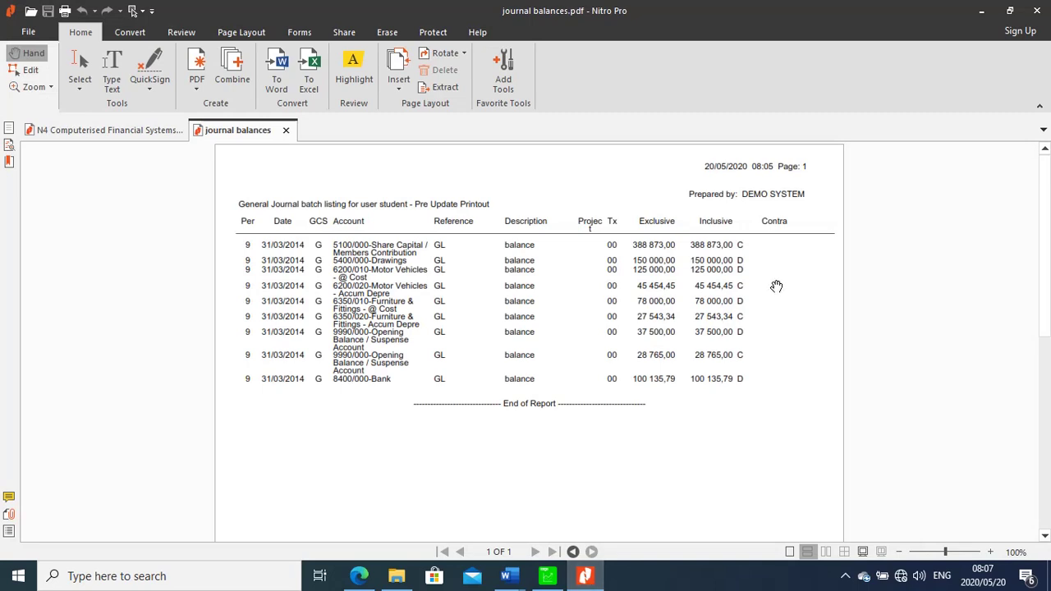
click(286, 130)
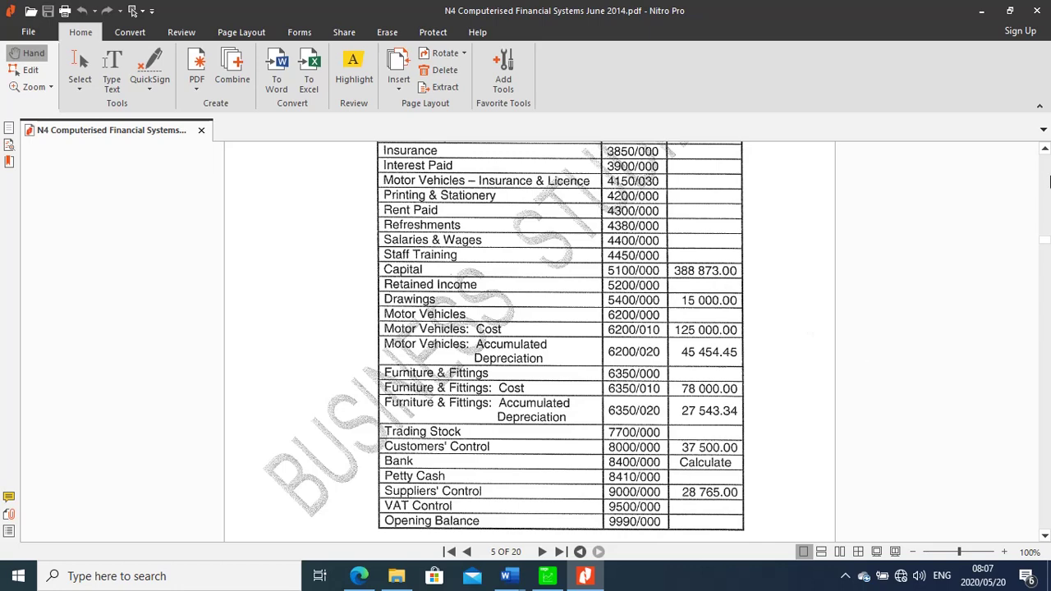
Locate section 1.1.5's stock table on page 6 of the N4 PDF, then return to Pastel's inventory list
scroll(1045, 536, down, 15)
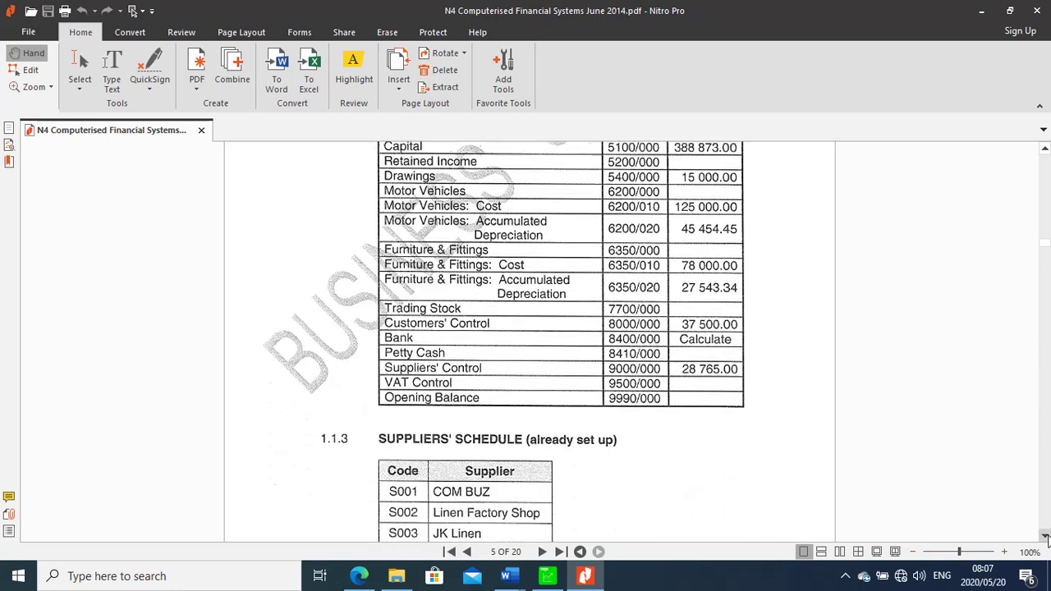
scroll(1045, 537, down, 3)
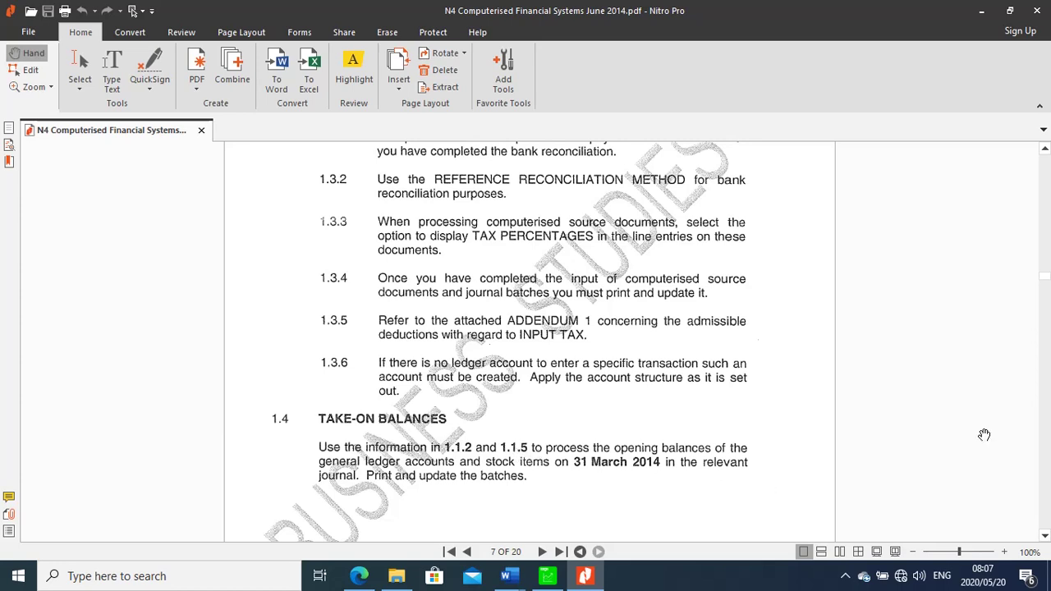
click(1045, 149)
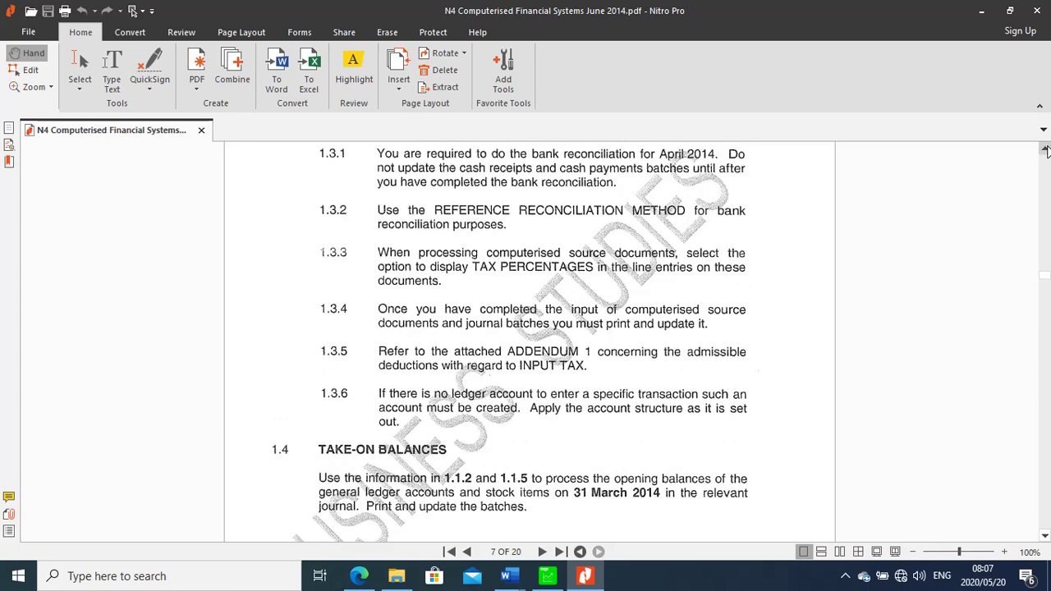
scroll(1045, 149, up, 10)
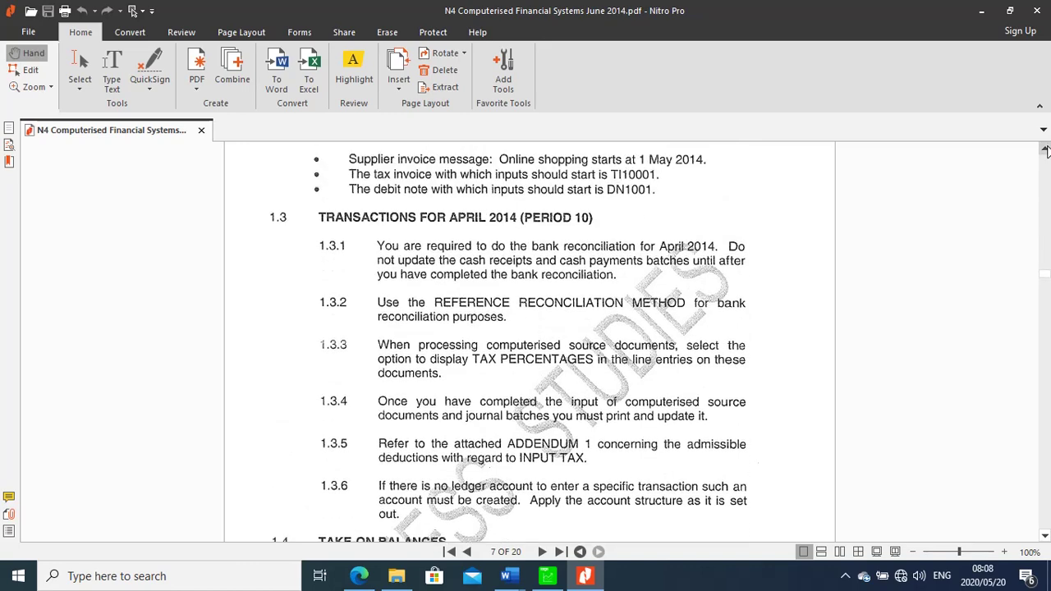
scroll(1046, 149, up, 10)
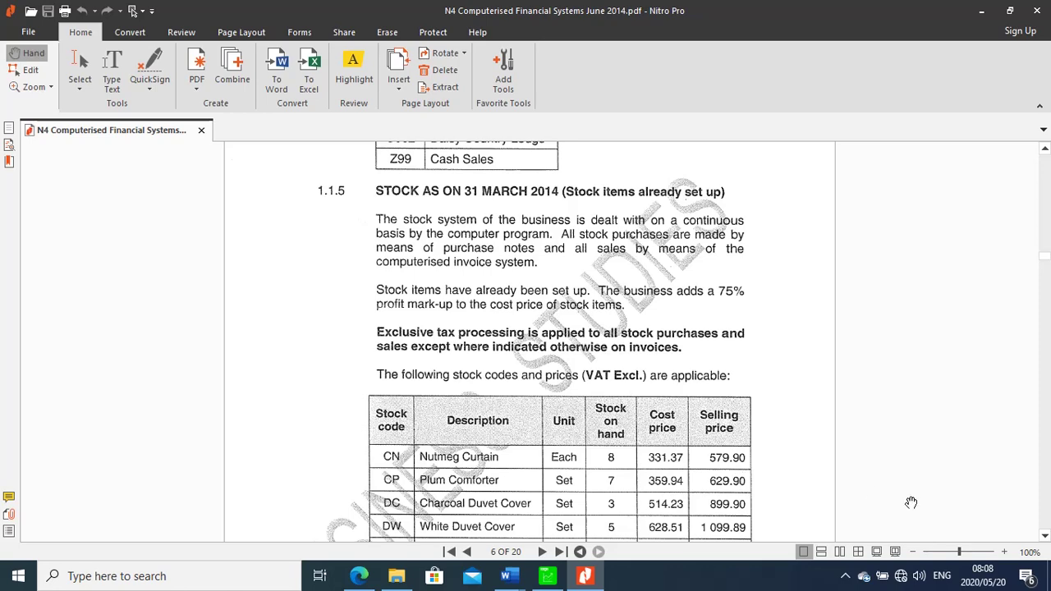
click(1045, 536)
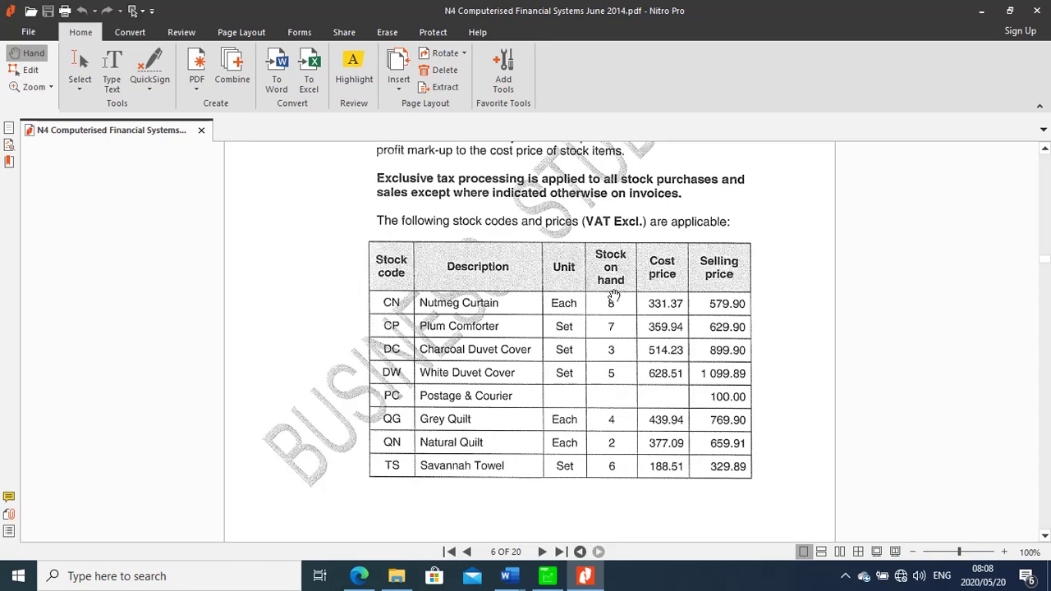
click(547, 577)
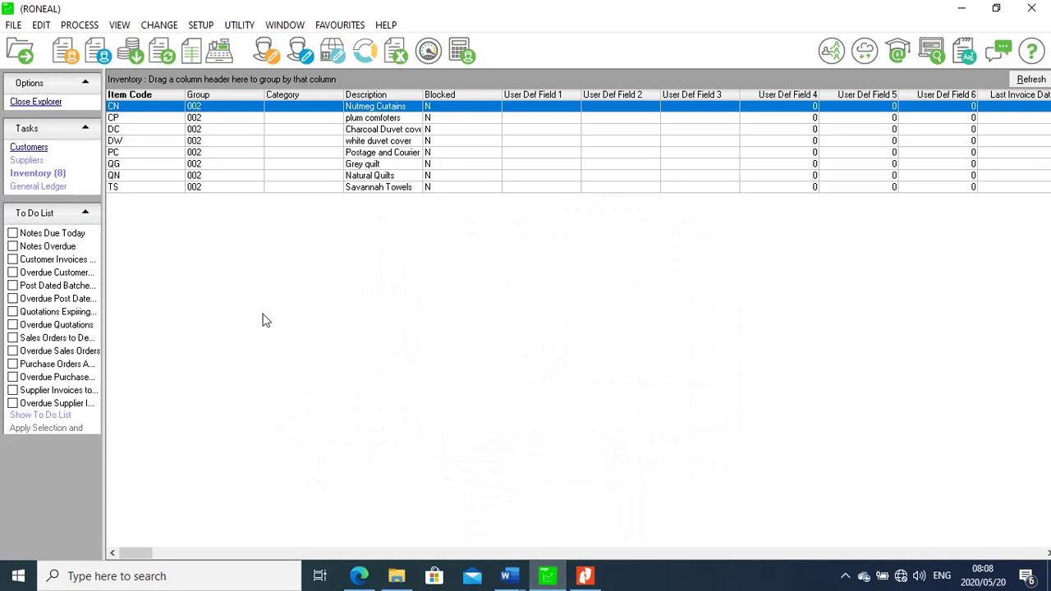
Open Inventory Journals and adjust its settings, turning off repeating project and toggling repeated narrations
click(82, 26)
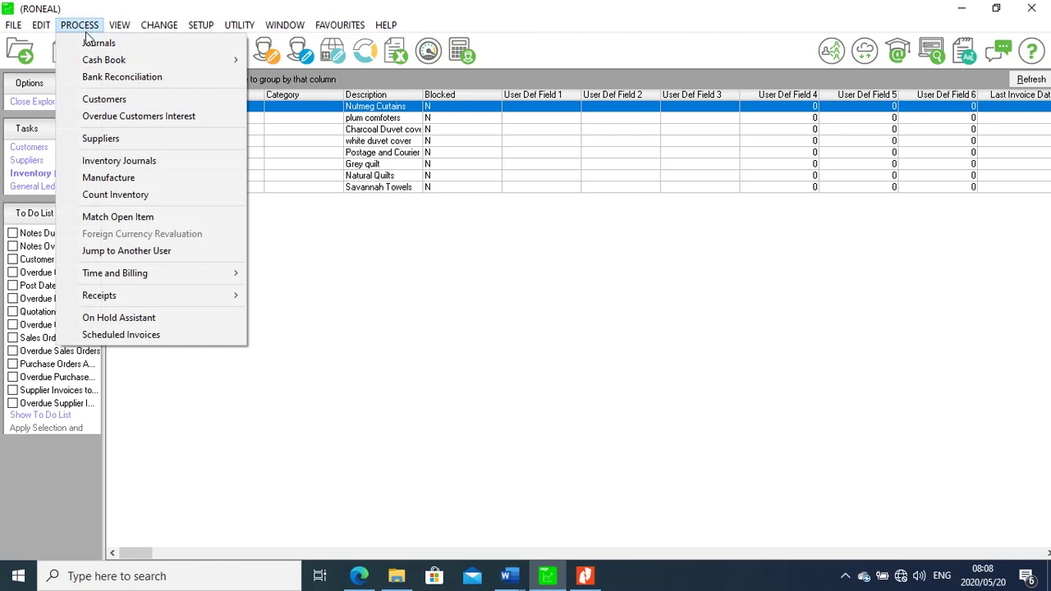
click(135, 168)
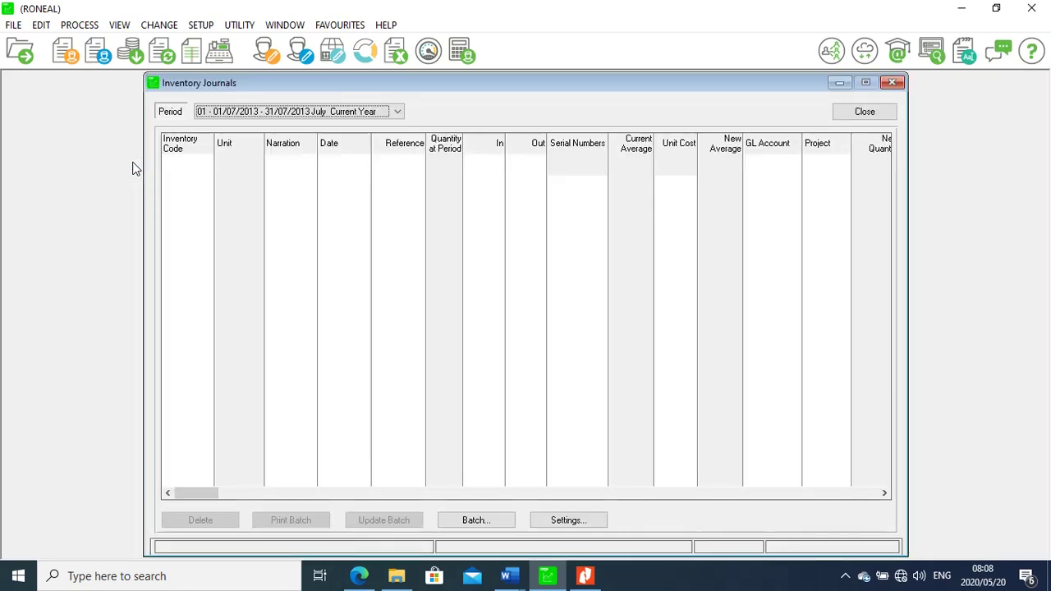
click(569, 520)
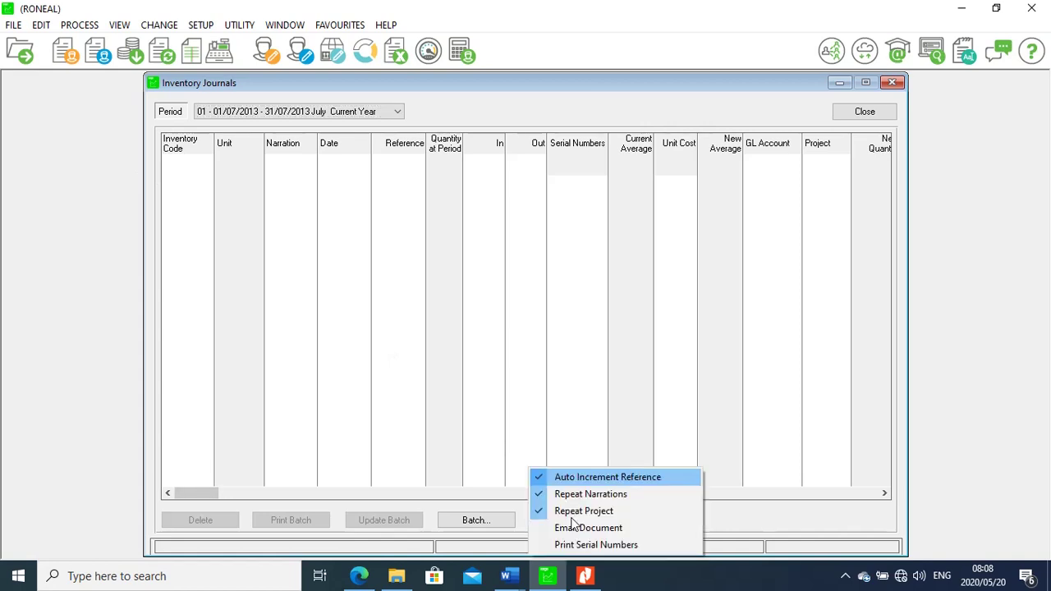
click(572, 511)
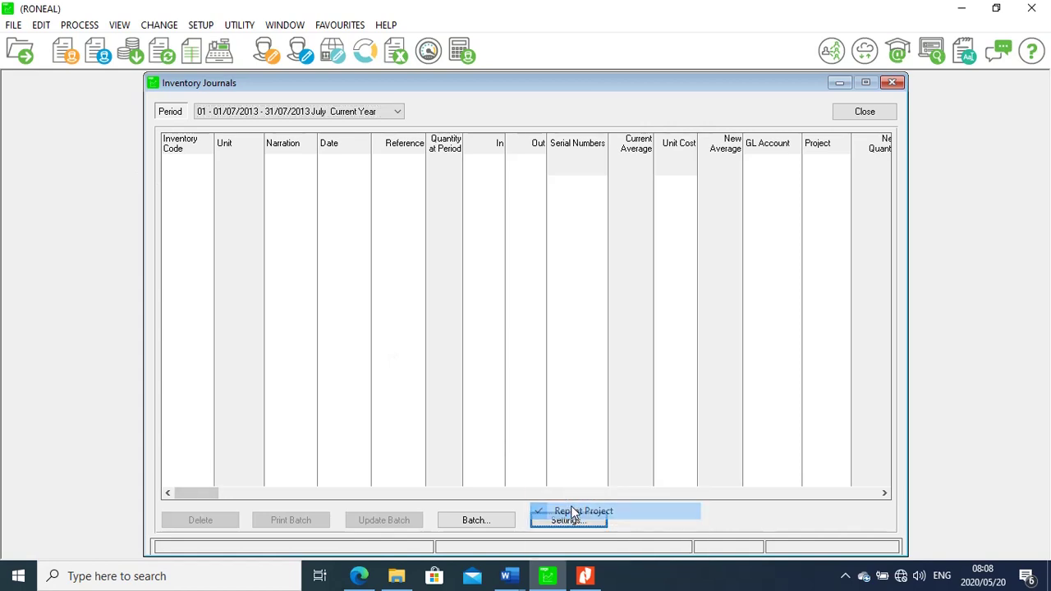
click(574, 524)
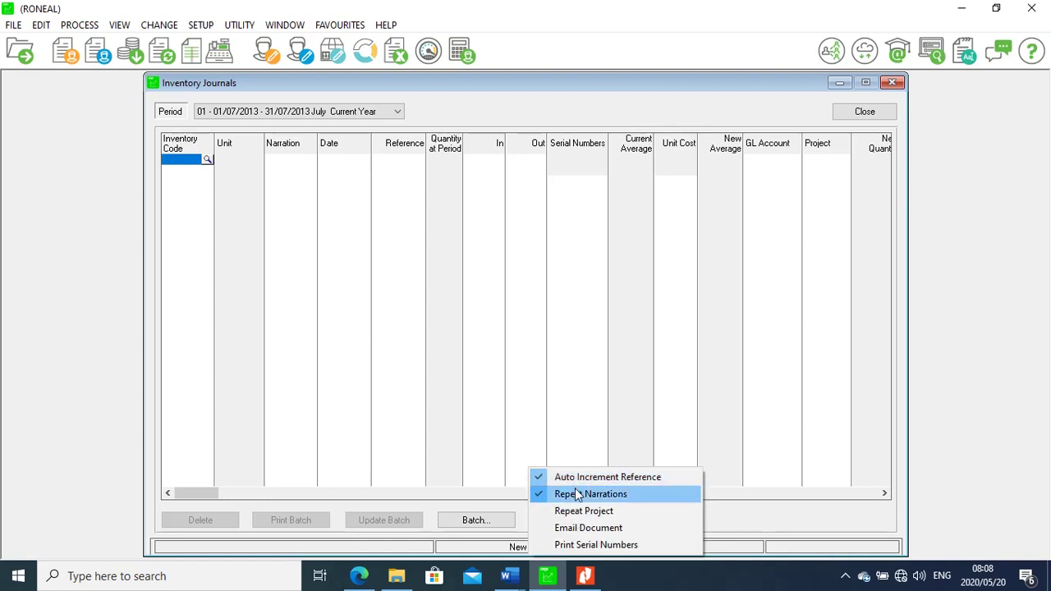
click(577, 495)
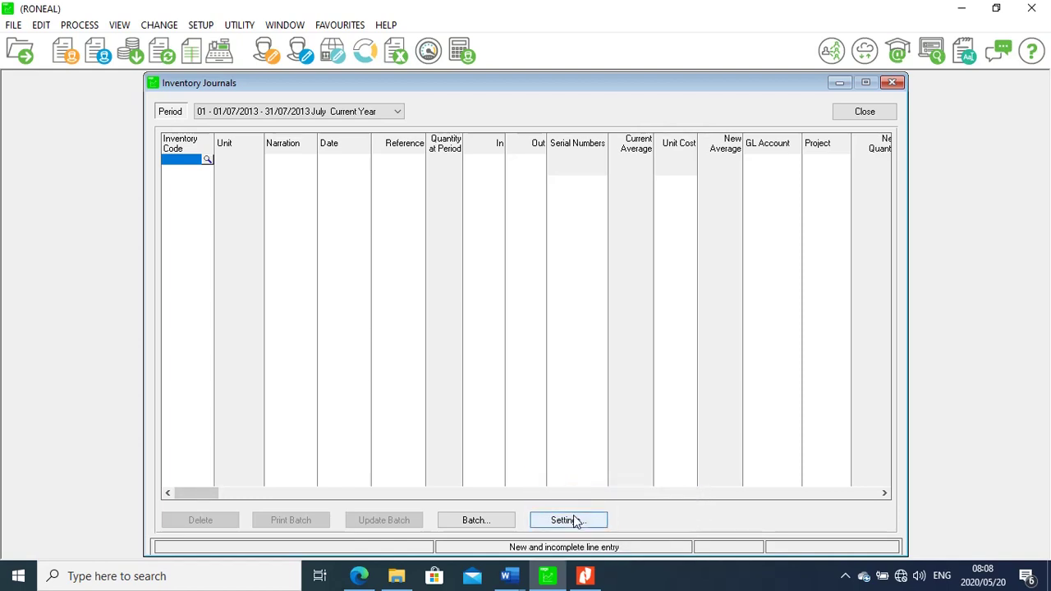
click(574, 523)
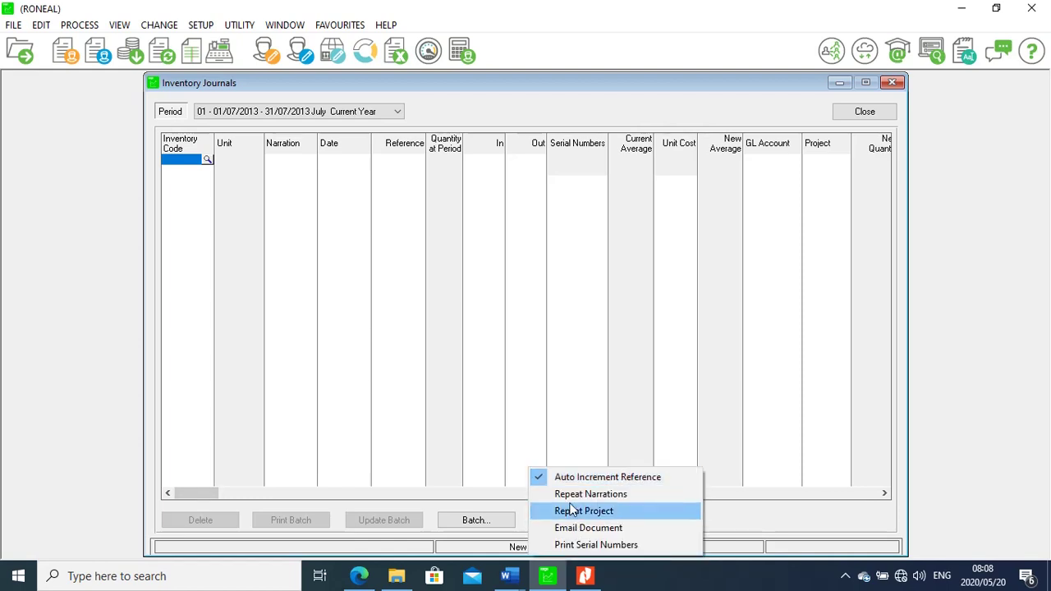
click(568, 480)
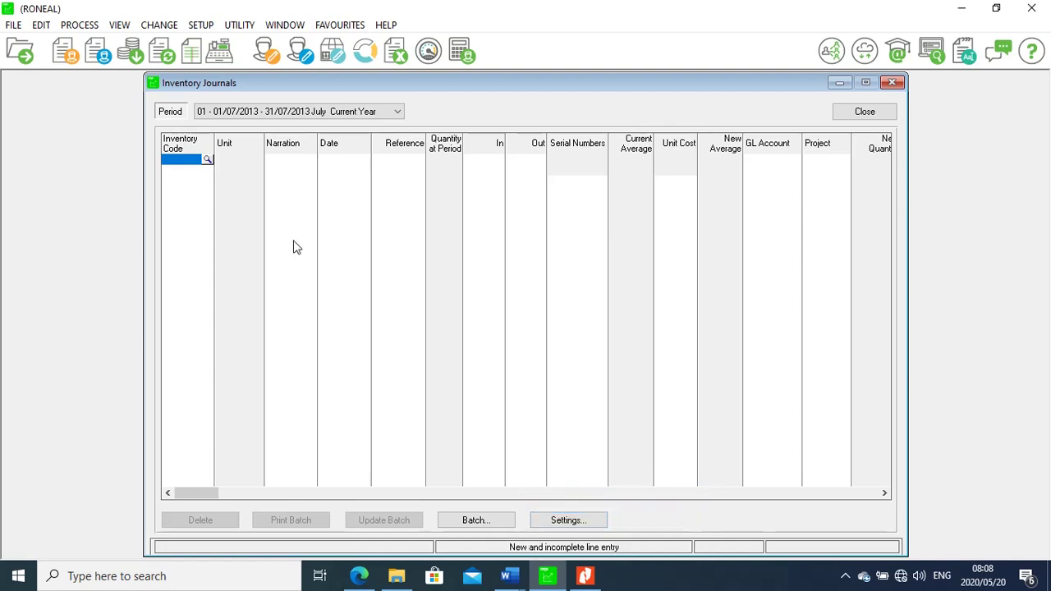
Choose CN Nutmeg Curtains for the first journal line and view the PDF stock table
click(208, 160)
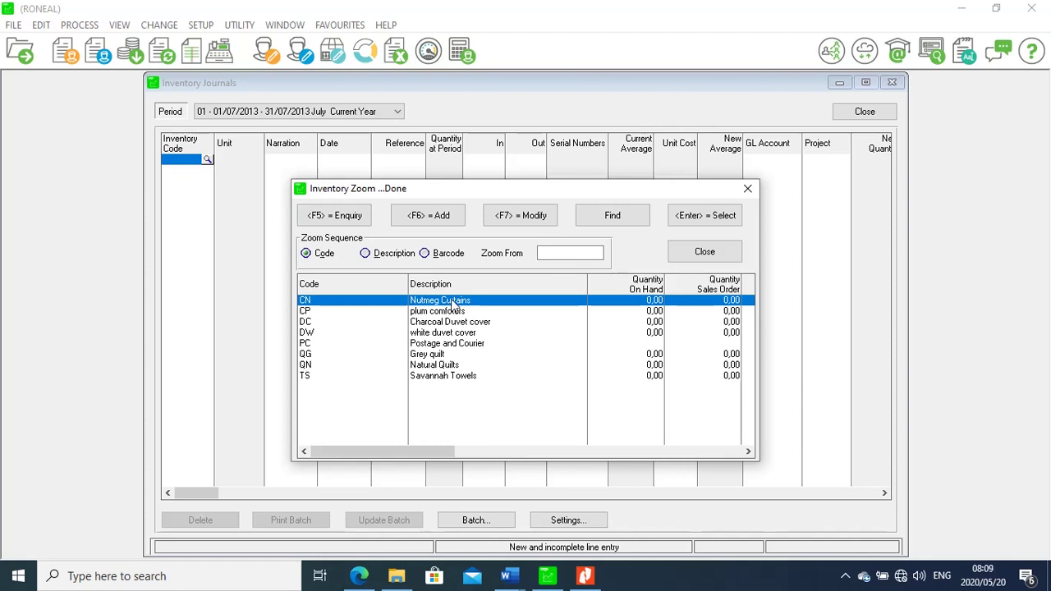
double_click(451, 302)
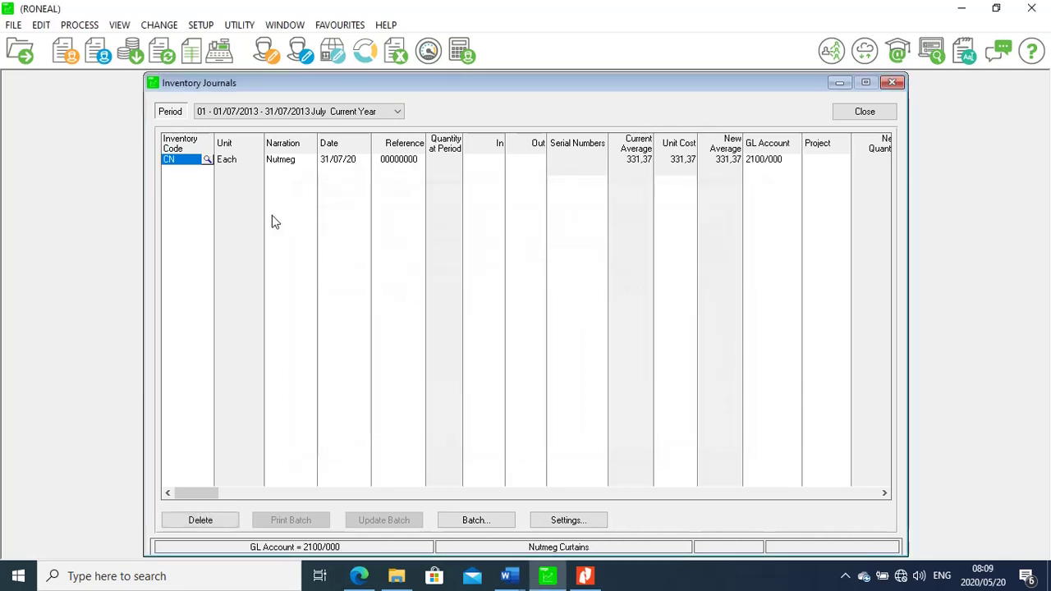
click(558, 524)
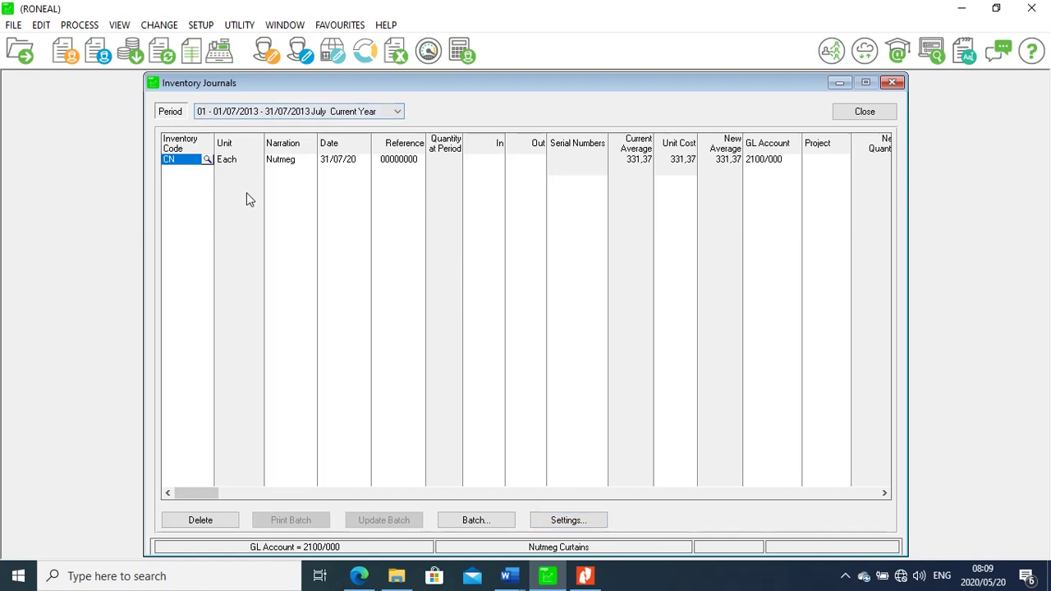
click(585, 577)
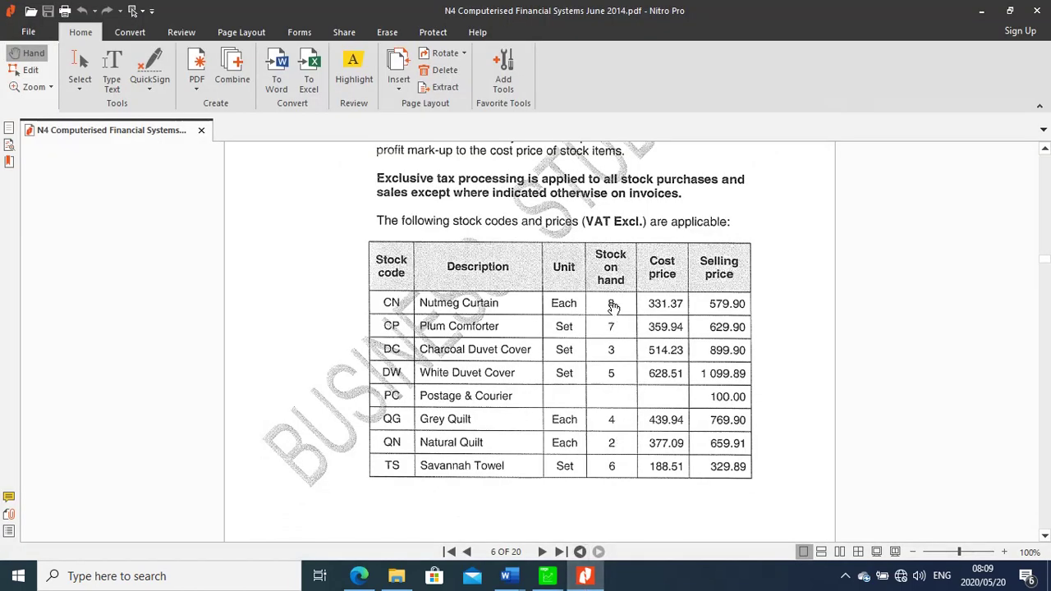
Check the PDF's 1.1.5 Stock as on 31 March 2014 table, where Nutmeg Curtain CN shows 8 on hand
click(547, 577)
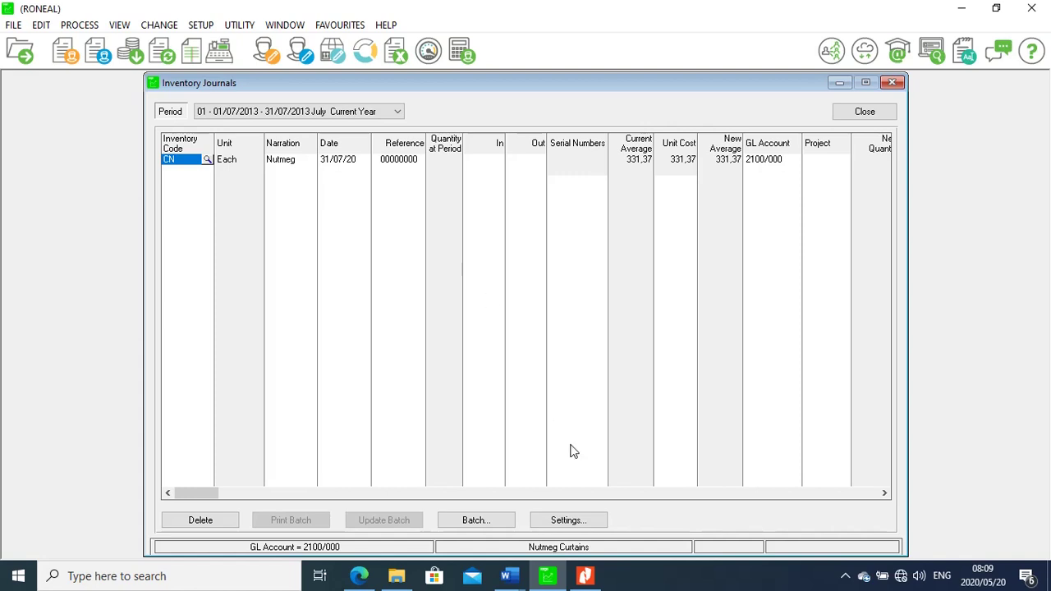
click(585, 576)
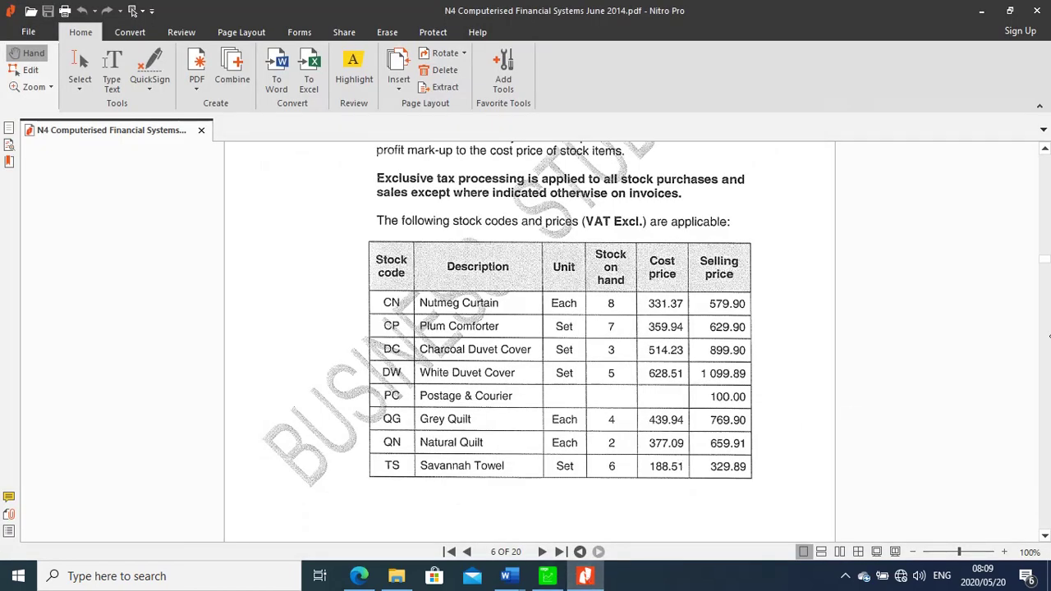
click(1044, 150)
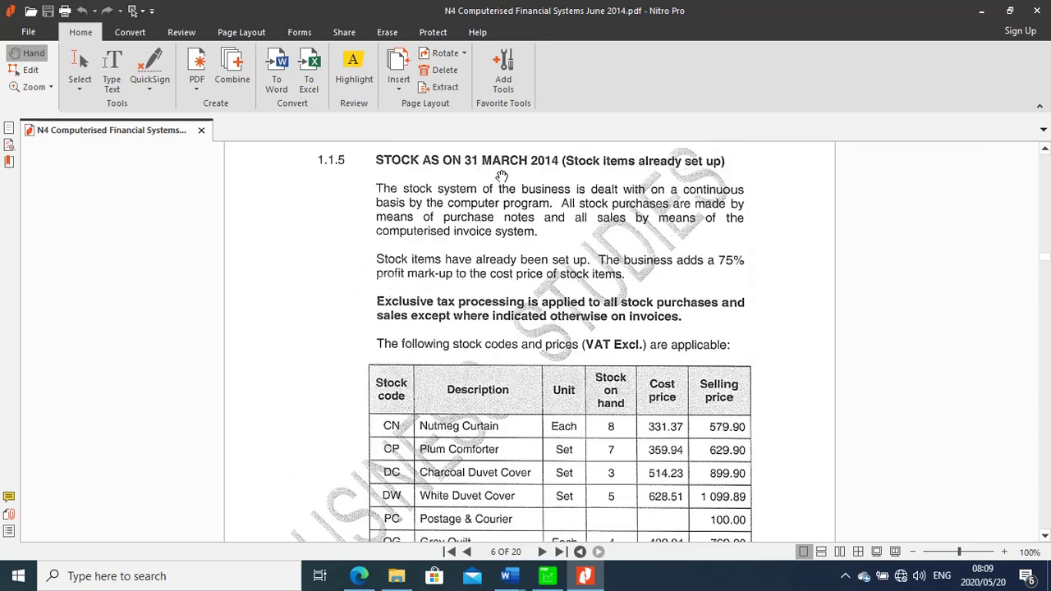
click(547, 576)
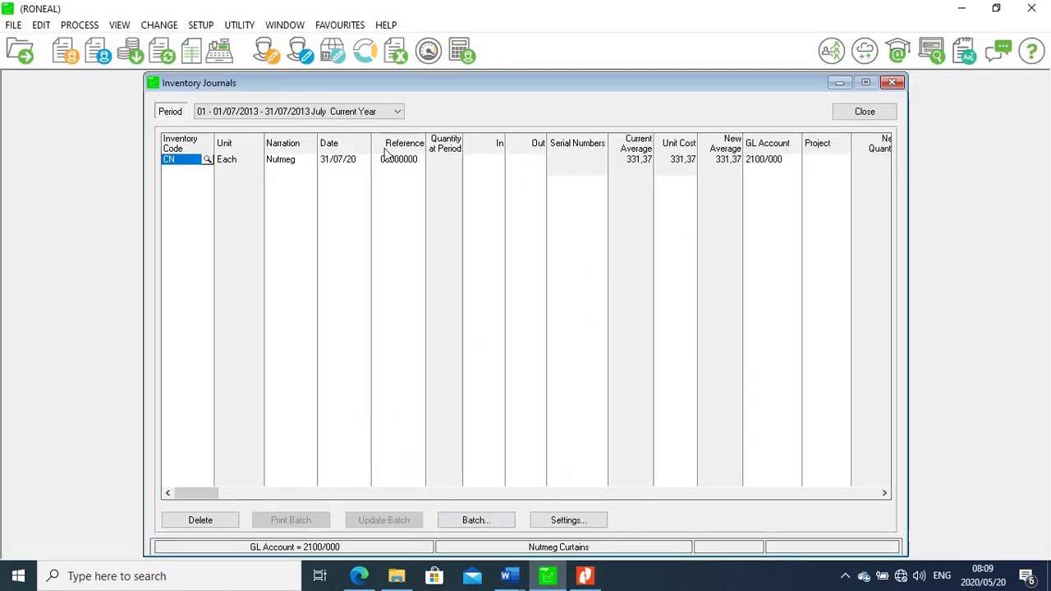
Attempt to change the journal period, dismissing the 'complete line 1' warning twice
click(399, 113)
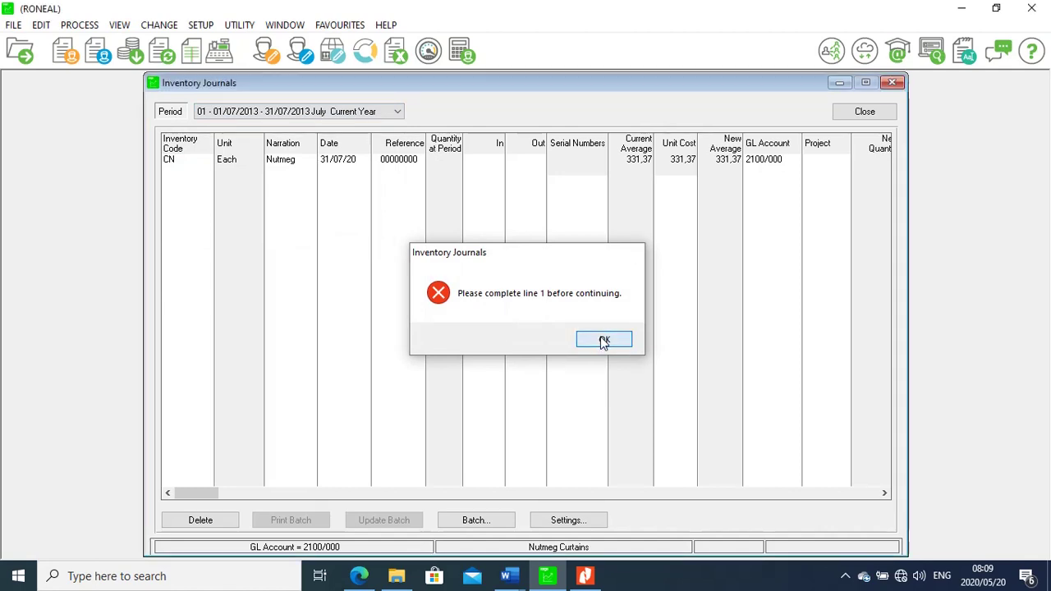
click(603, 339)
click(396, 115)
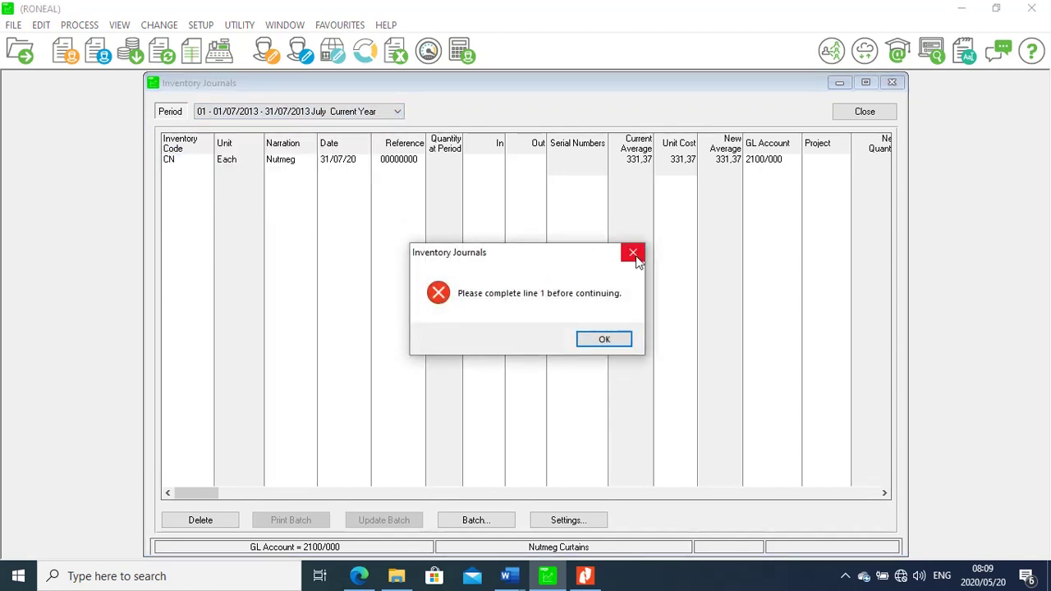
click(634, 254)
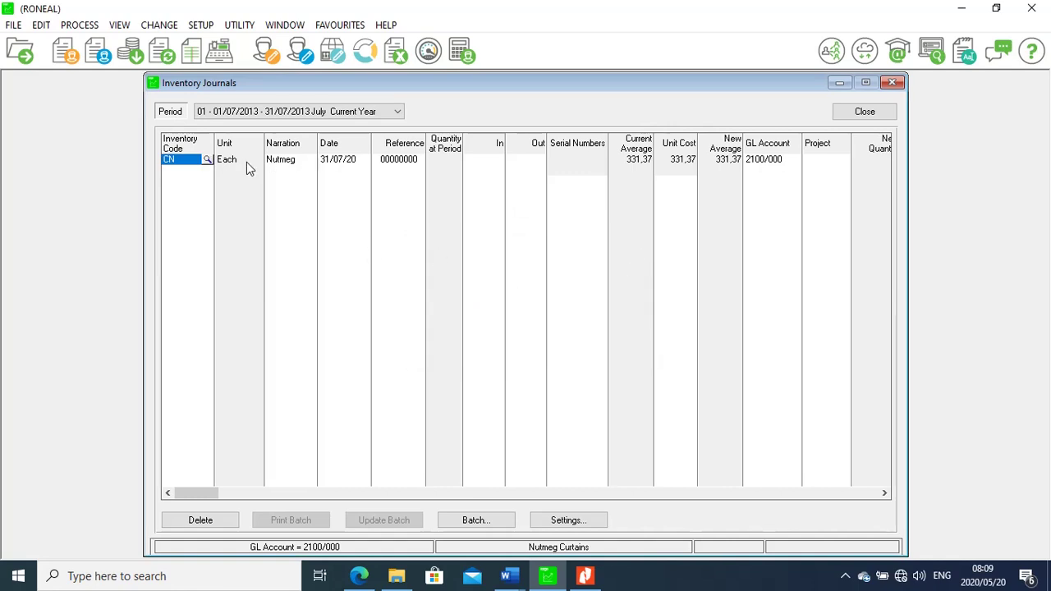
Delete the incomplete CN Nutmeg Curtains line, confirming Yes, and open the Period list
click(285, 163)
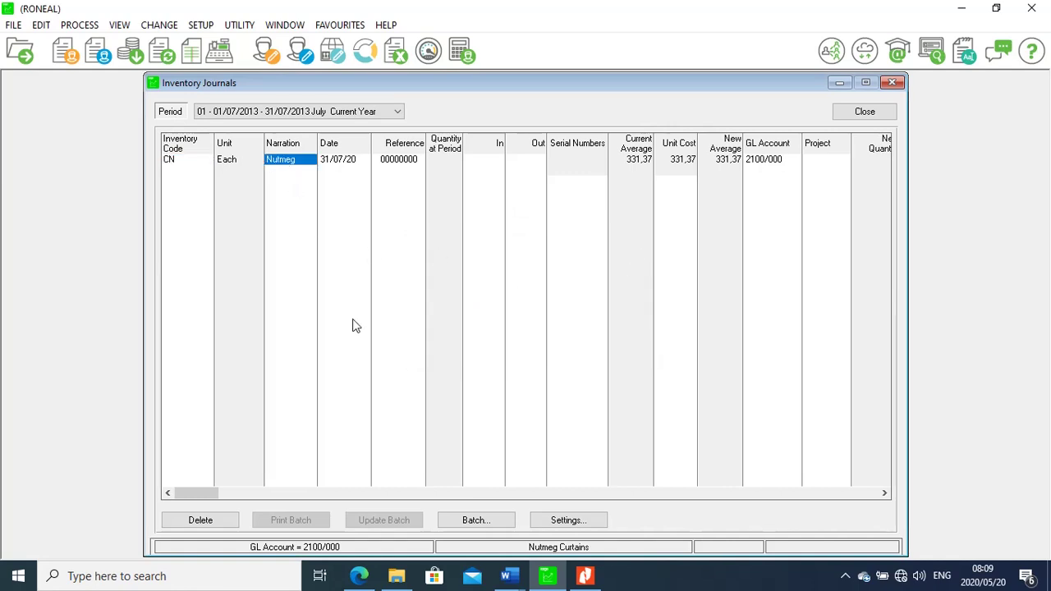
click(201, 520)
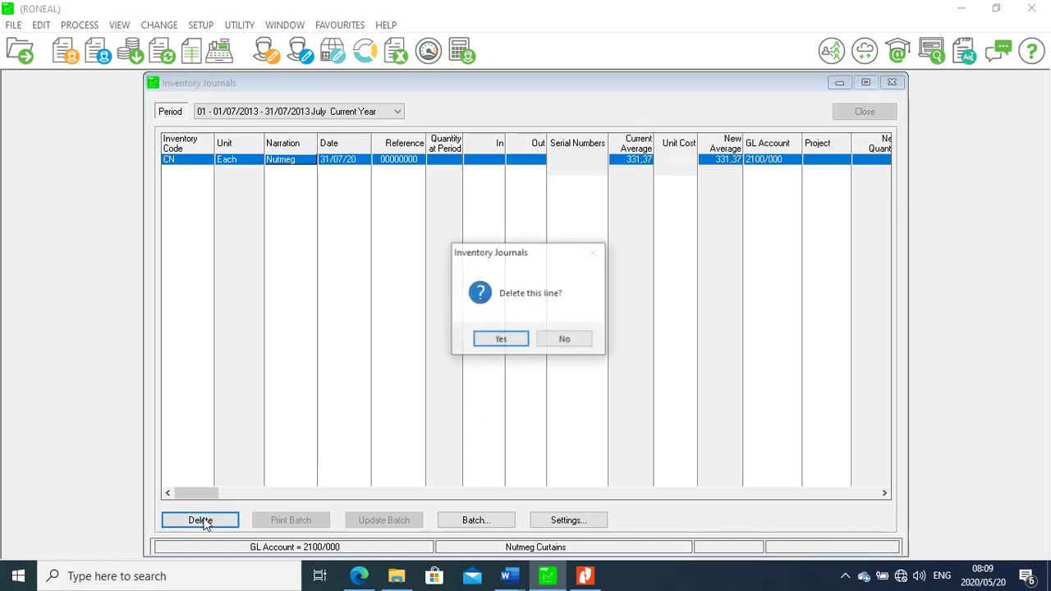
click(500, 340)
click(398, 113)
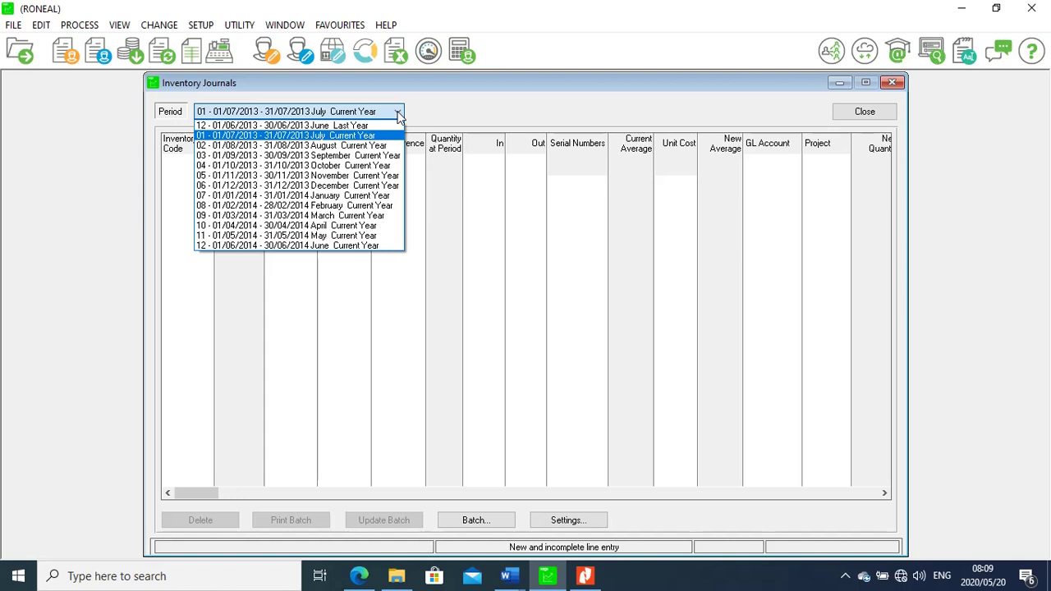
Set the period to 09 March 2014 and add CN Nutmeg Curtains with 8 units in
click(380, 215)
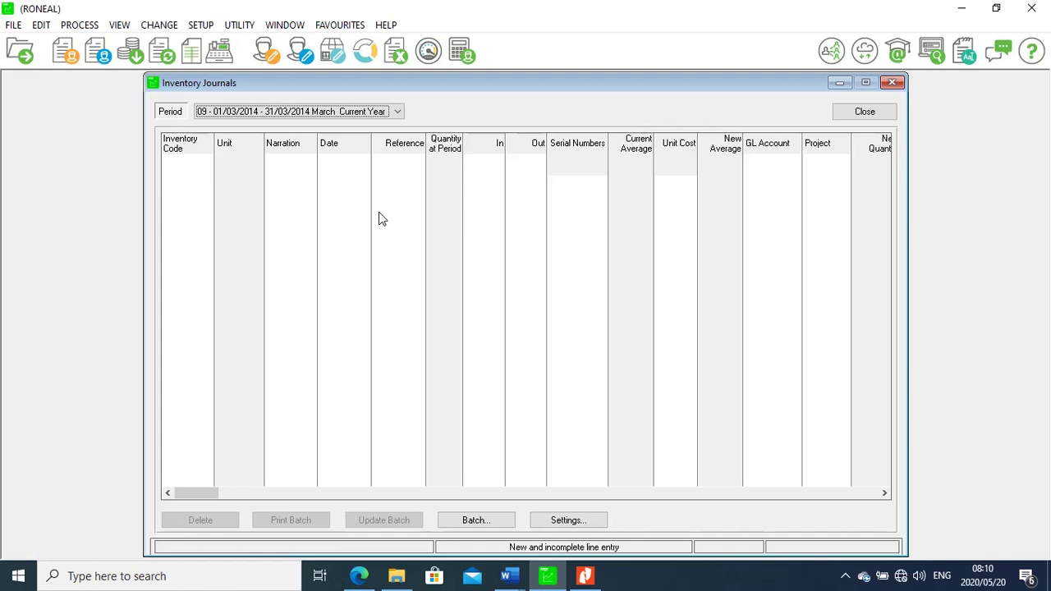
click(182, 162)
click(206, 160)
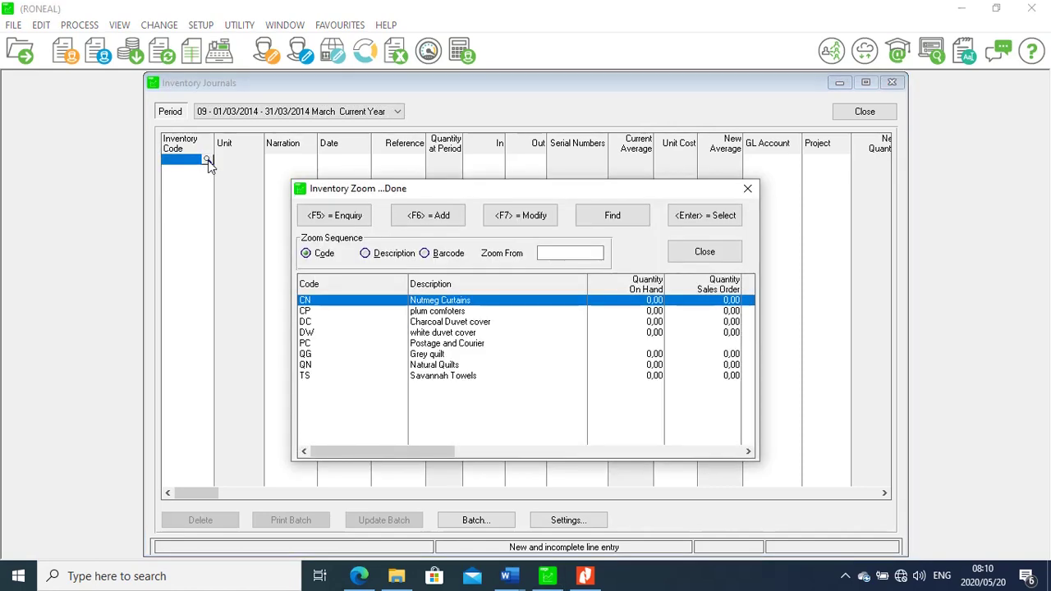
double_click(444, 300)
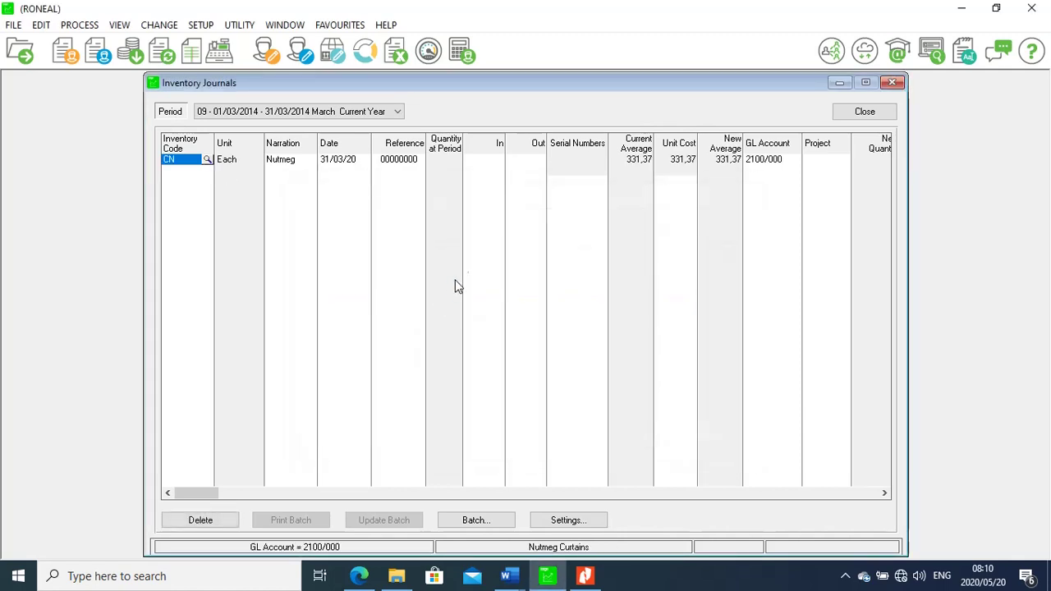
click(404, 164)
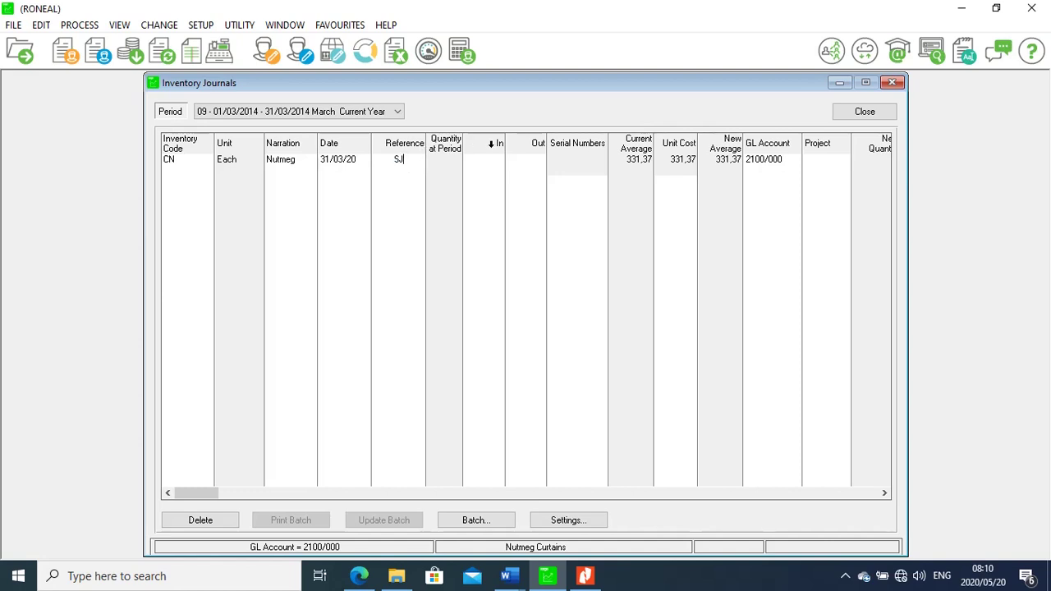
click(494, 166)
text(8)
click(178, 173)
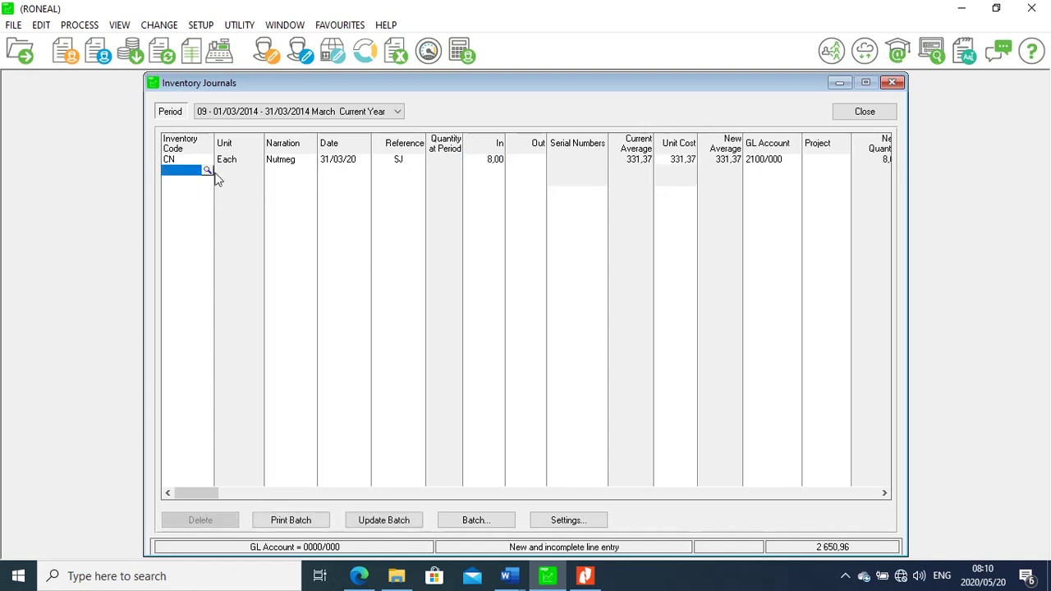
Add a CP plum comforters line with 7 units in, checking the PDF stock table
click(208, 170)
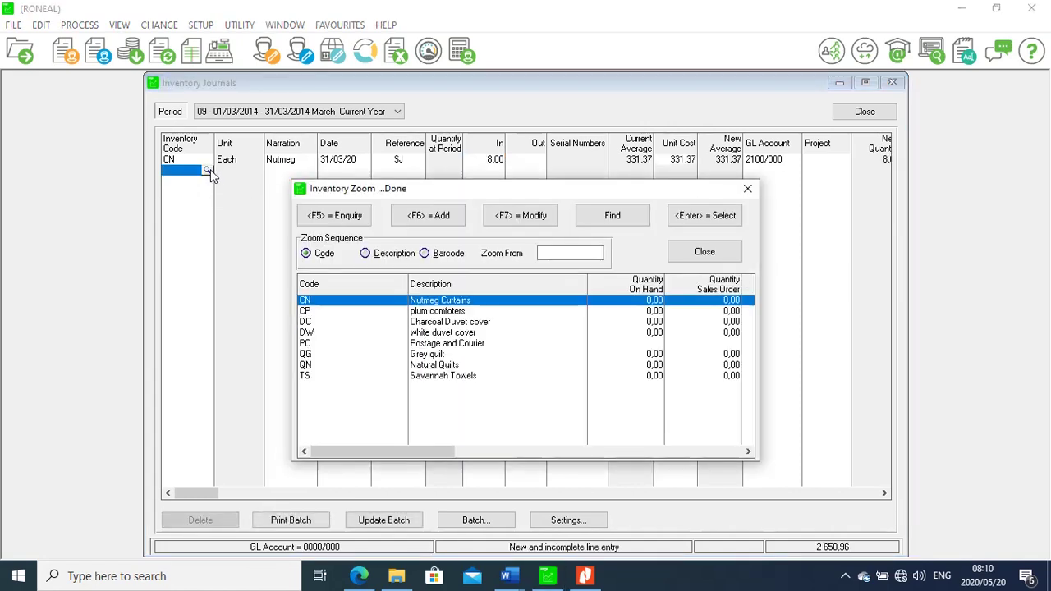
double_click(443, 312)
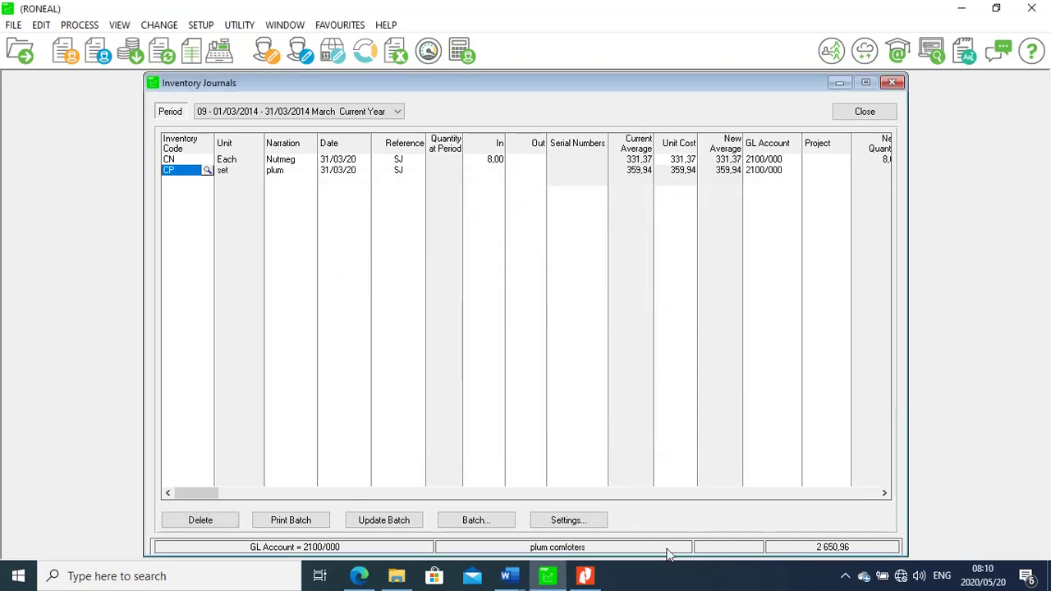
click(593, 574)
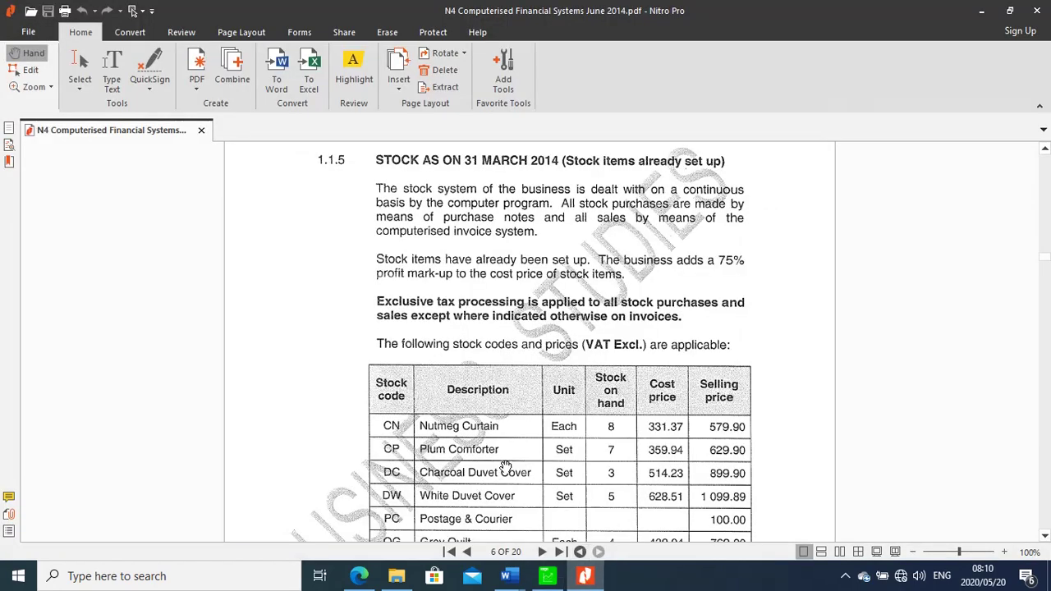
click(547, 576)
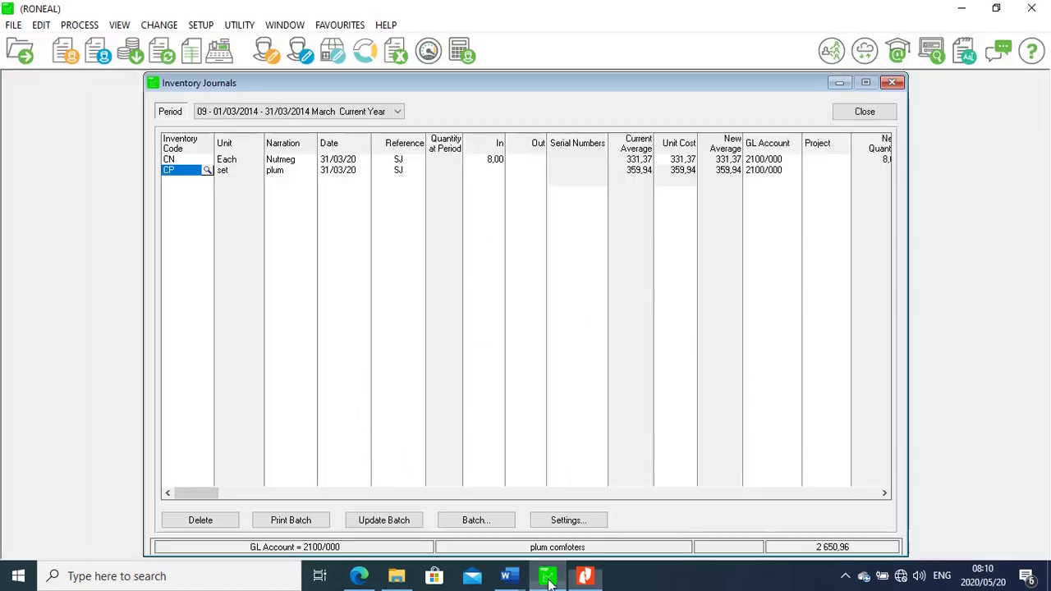
click(497, 170)
text(7)
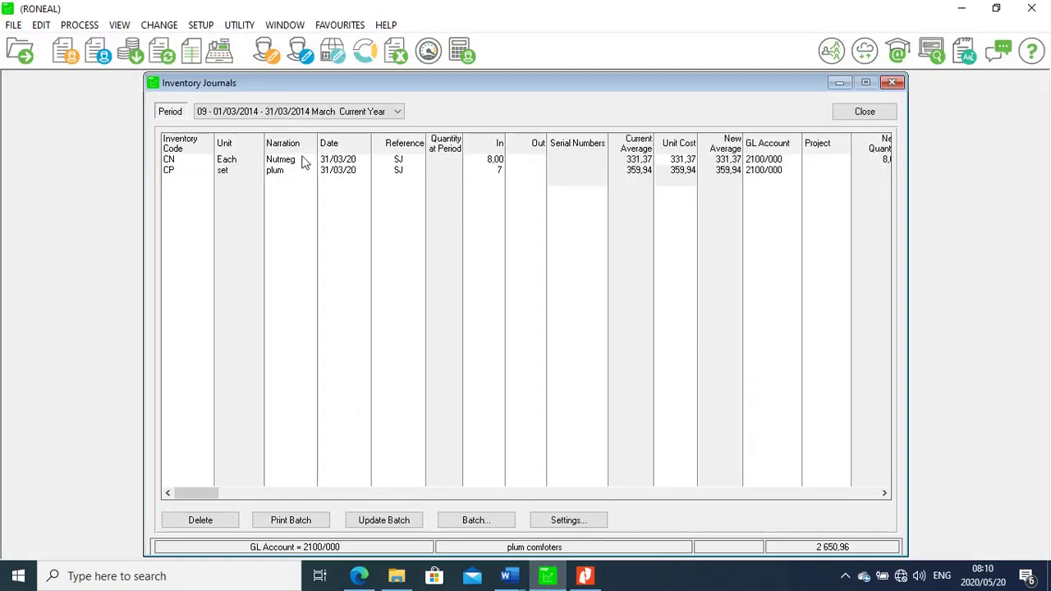
click(194, 185)
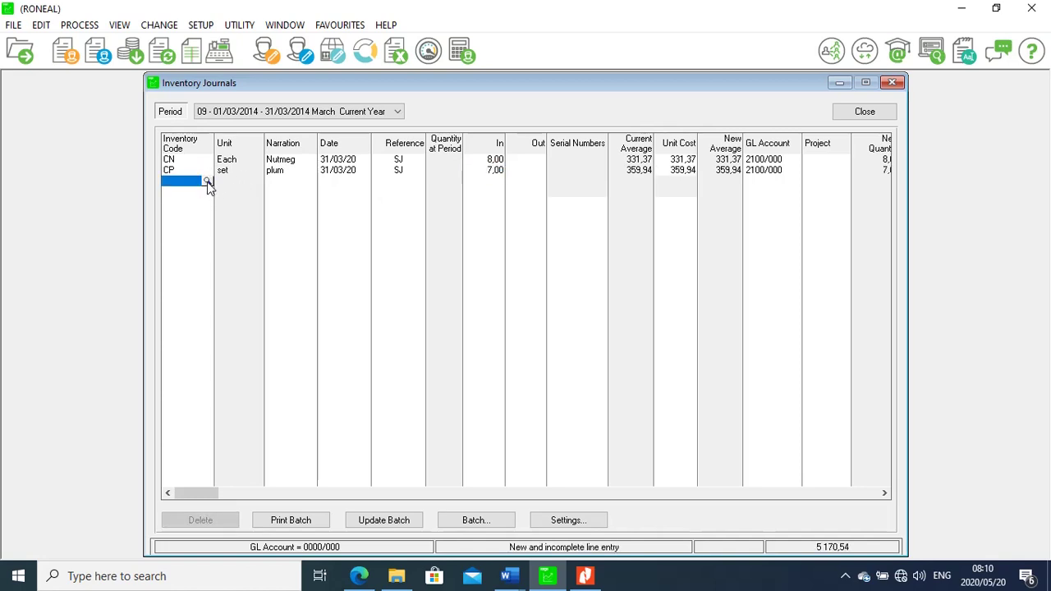
Add a DC Charcoal Duvet cover line with its quantity in, verified against the PDF
click(584, 576)
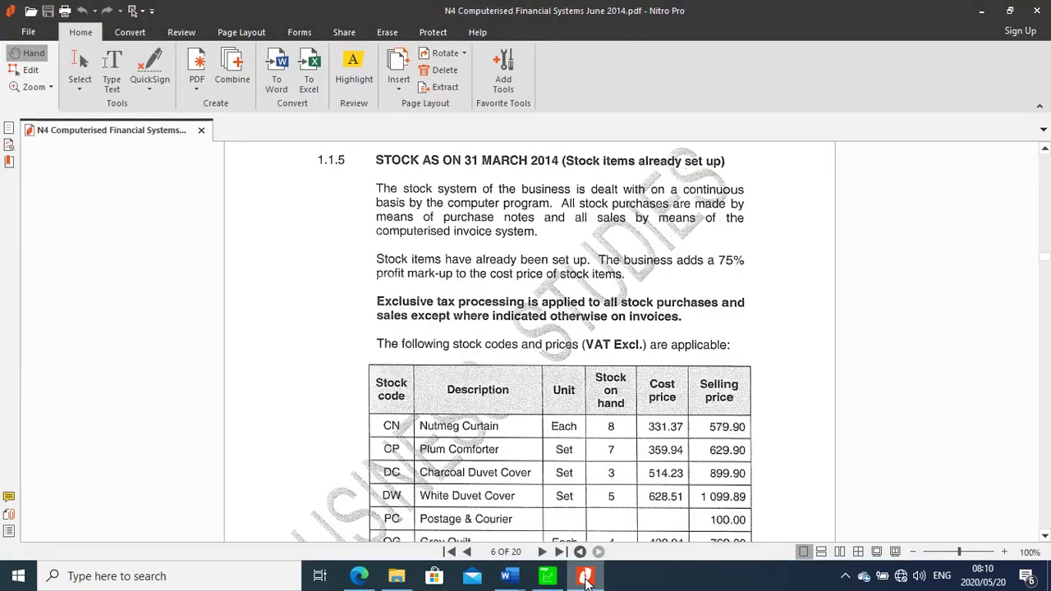
click(546, 576)
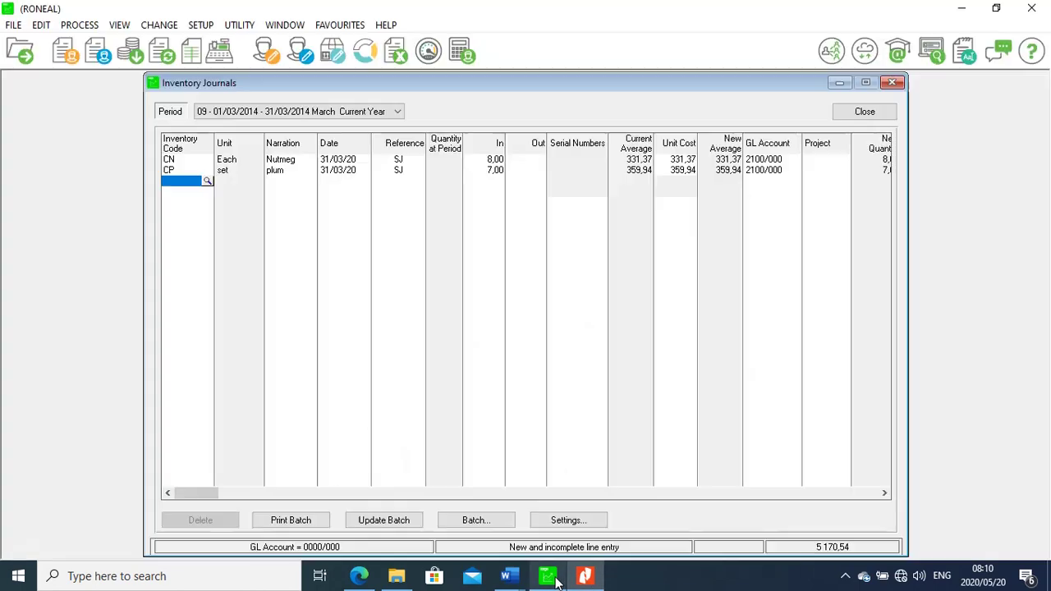
click(207, 181)
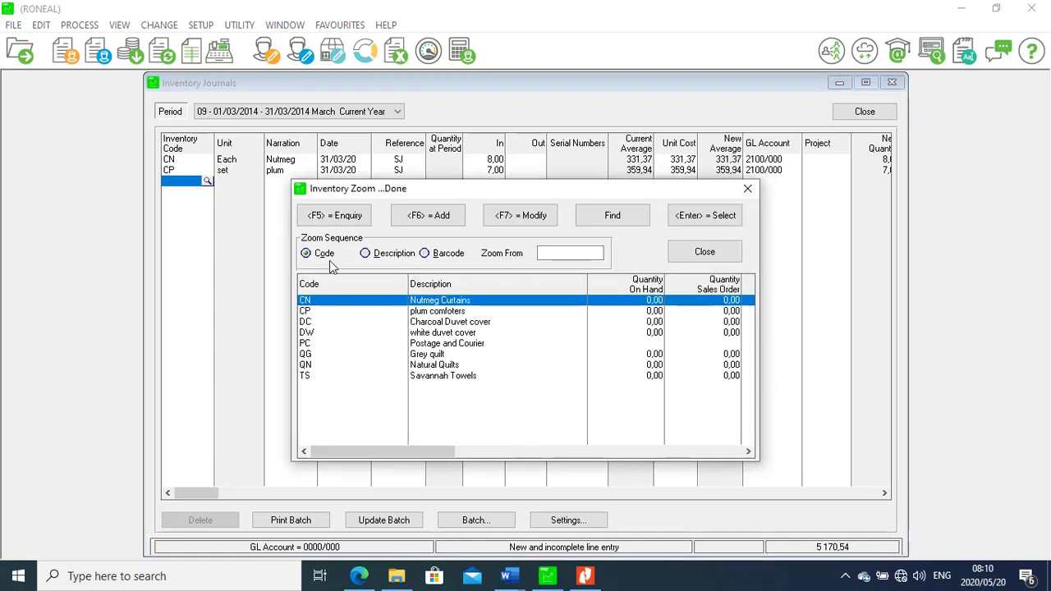
double_click(427, 324)
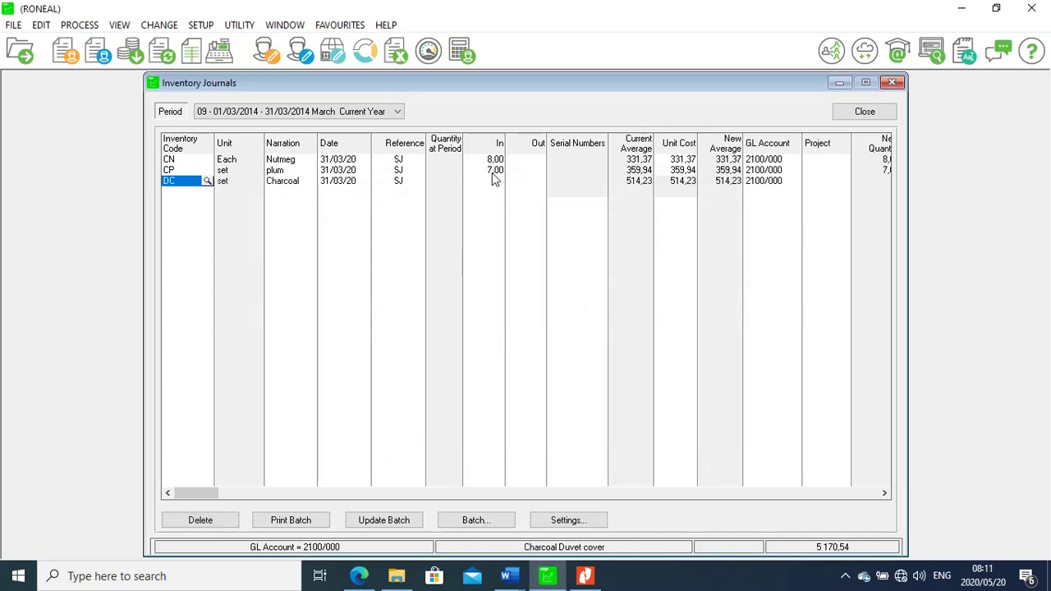
click(497, 182)
text(5)
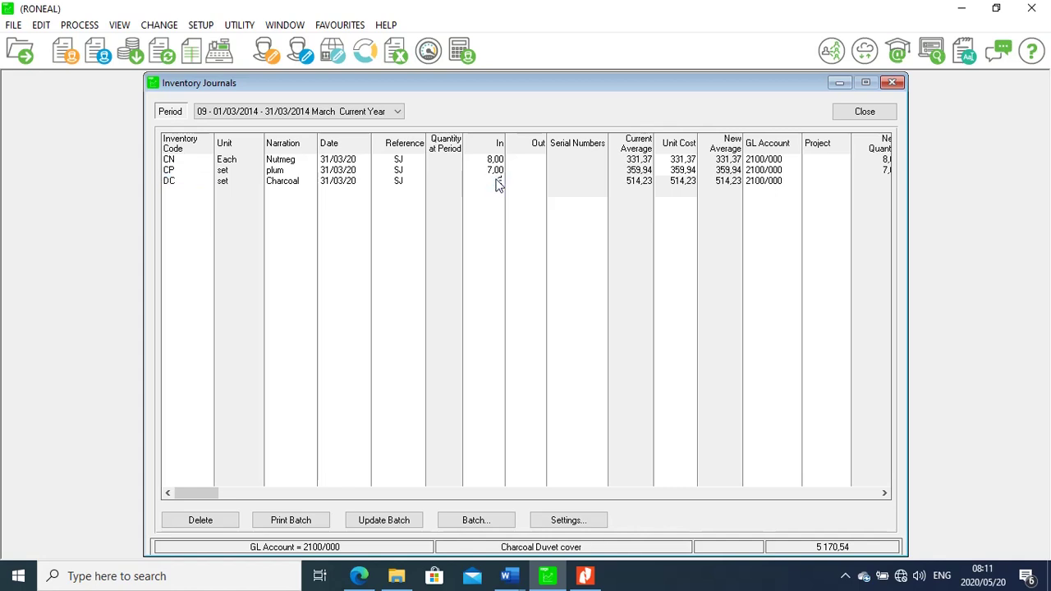
click(585, 577)
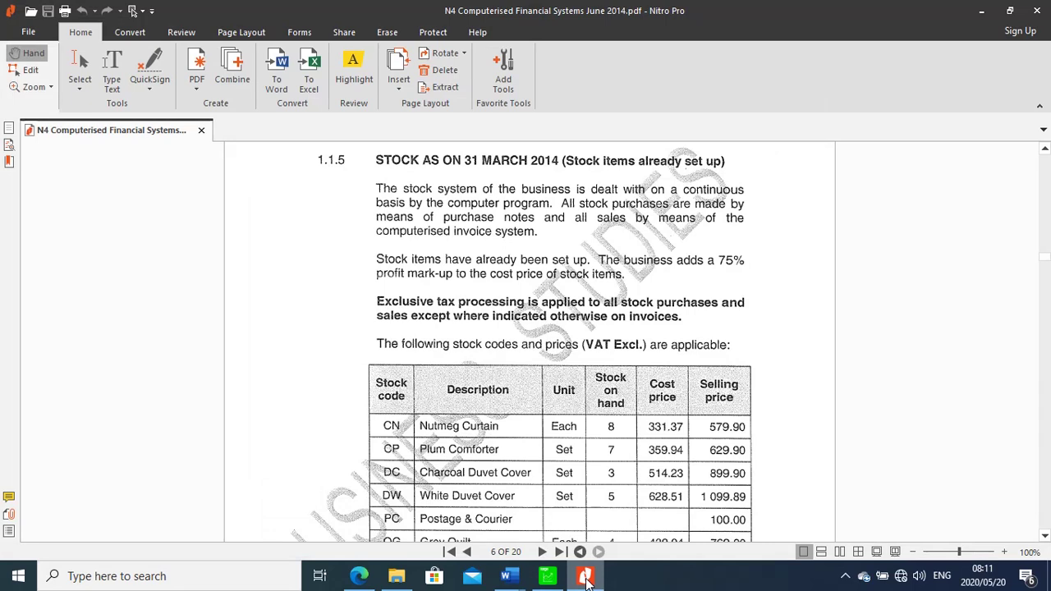
mouse_move(549, 577)
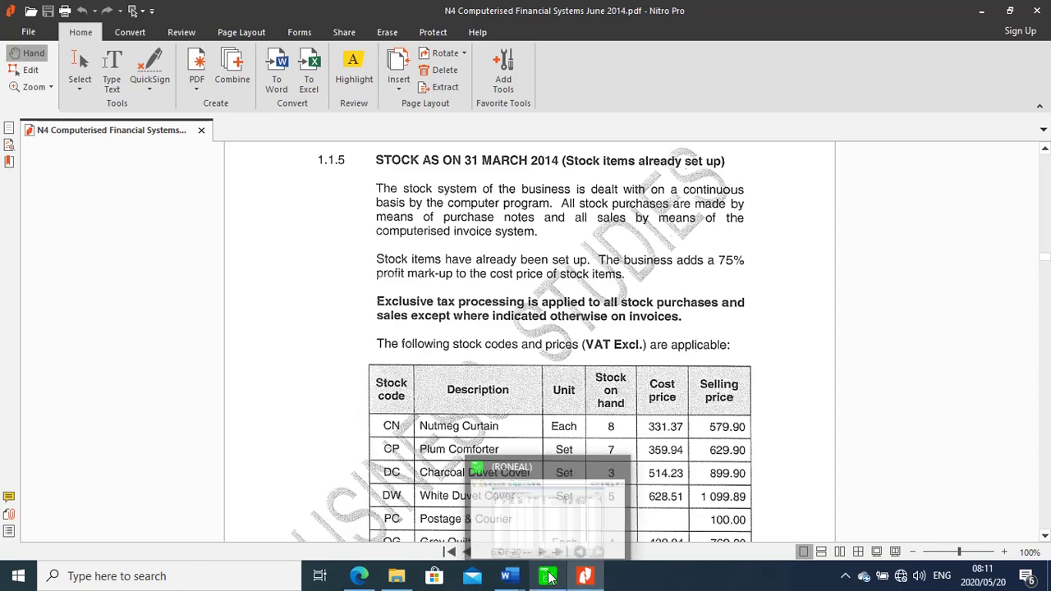
click(549, 577)
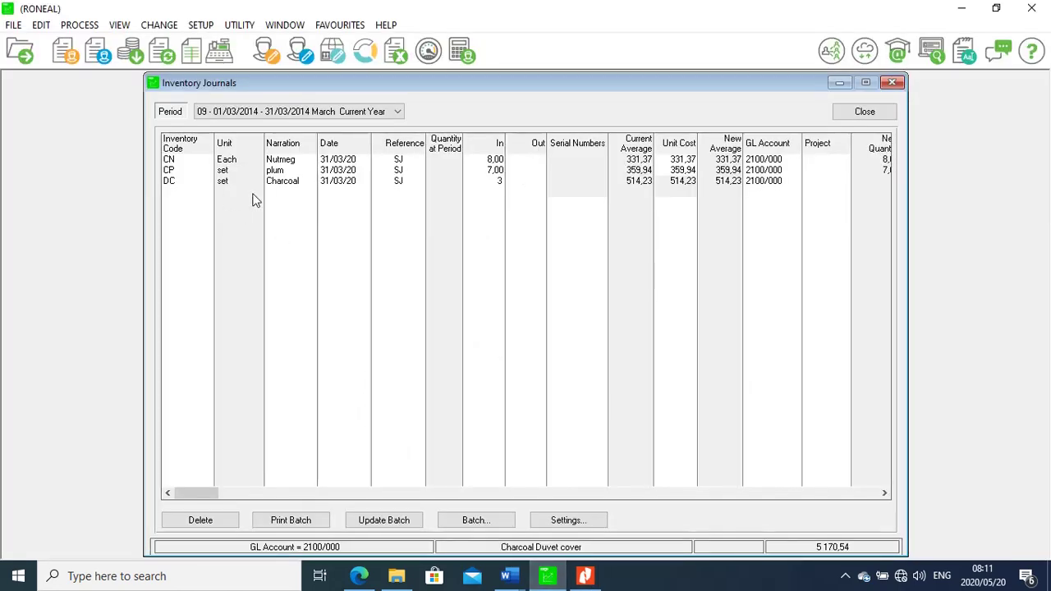
click(179, 194)
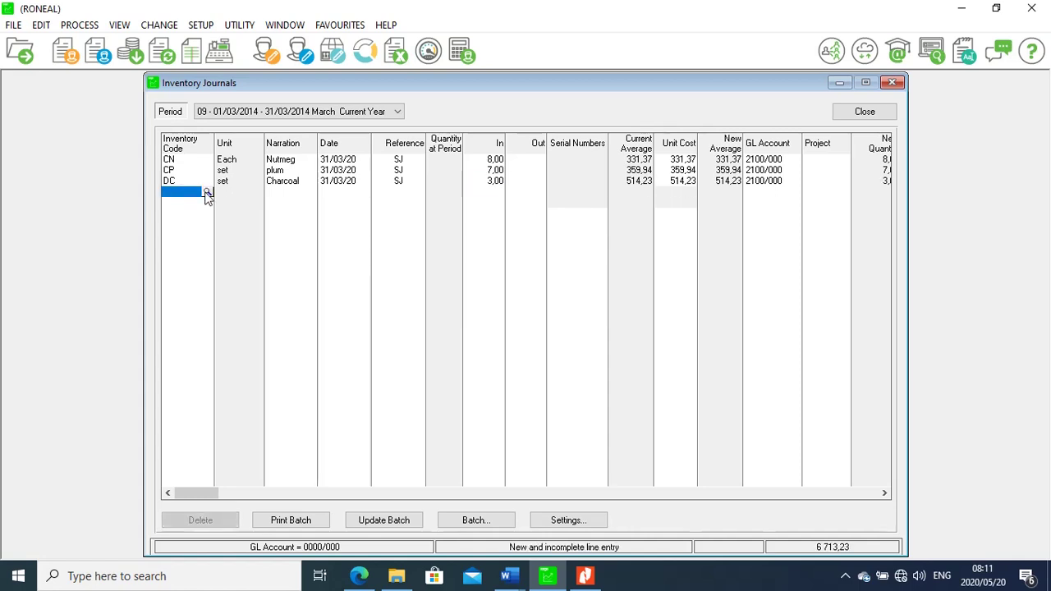
Add a DW white duvet cover line with 5 units in, then check the PDF stock table
click(207, 194)
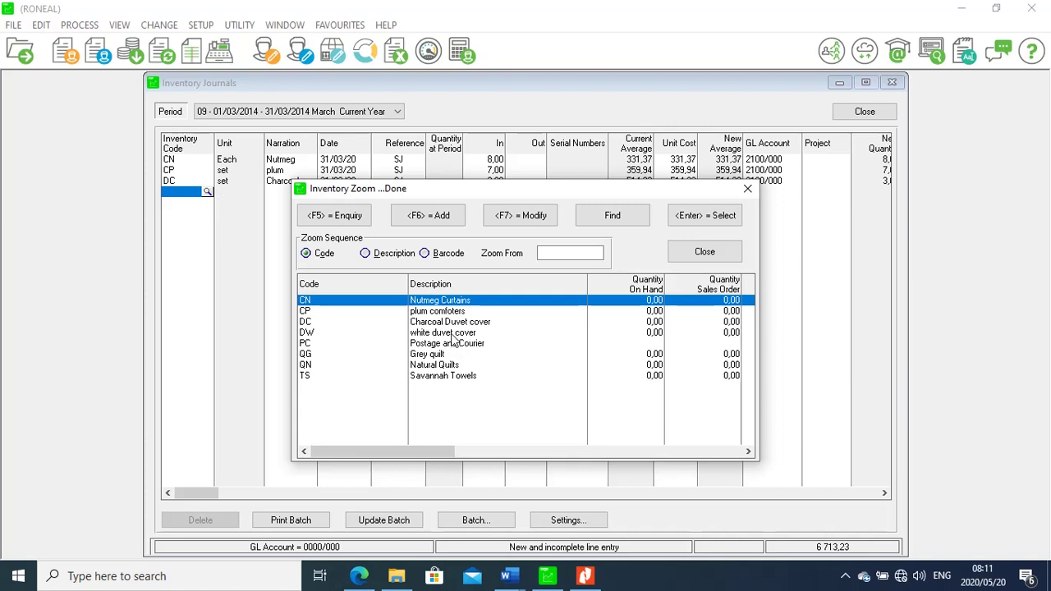
double_click(453, 332)
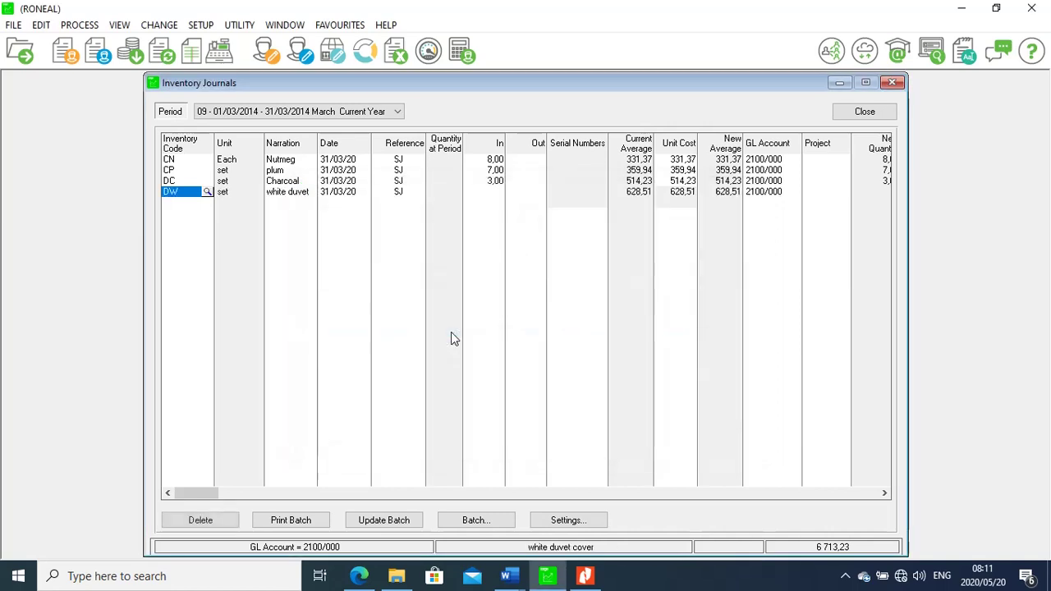
click(499, 194)
text(5)
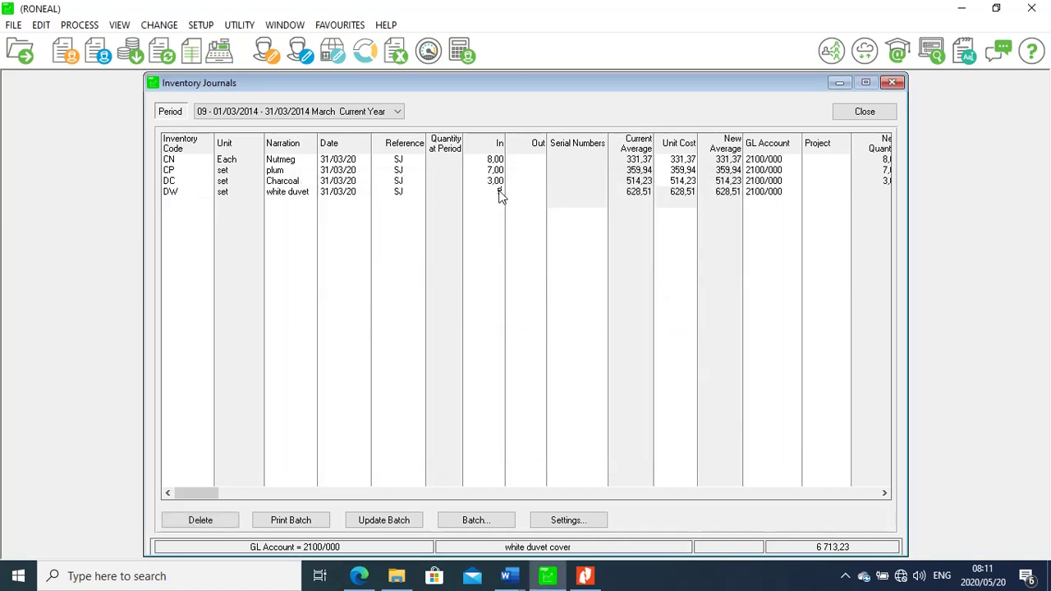
click(170, 203)
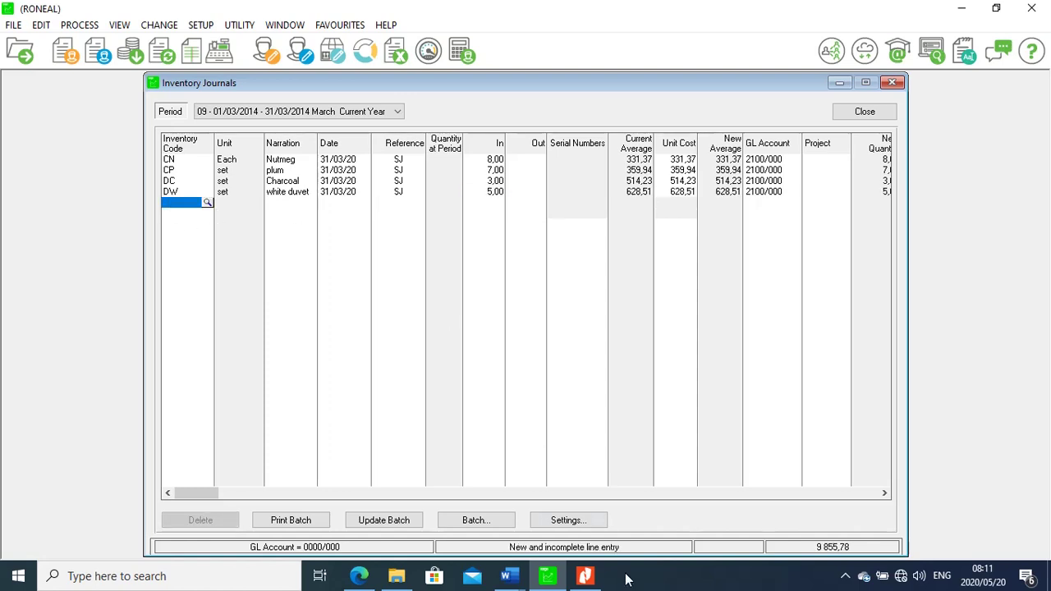
click(586, 579)
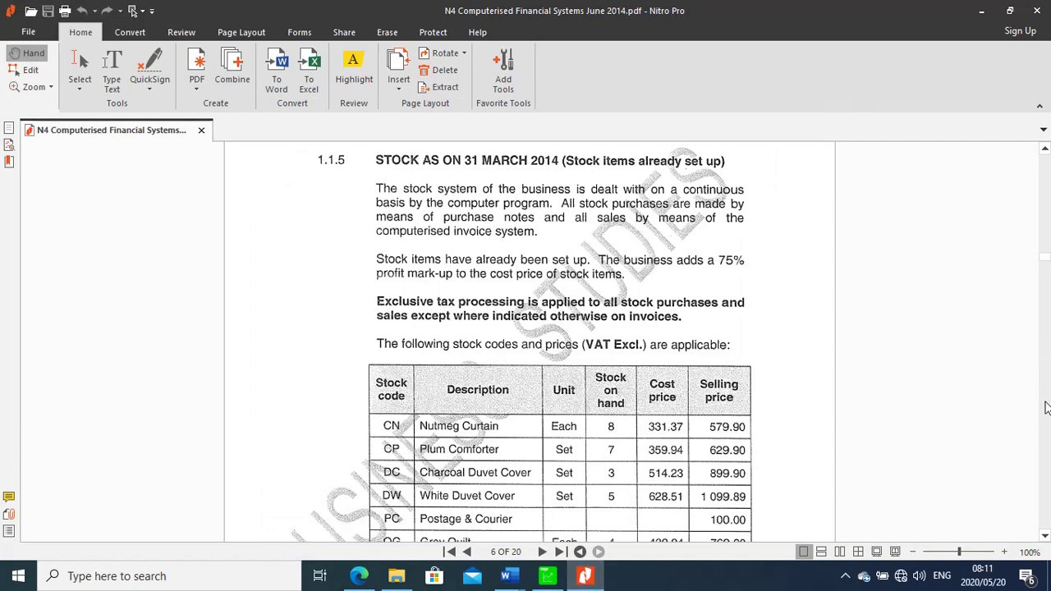
click(1045, 537)
click(1046, 537)
click(1045, 537)
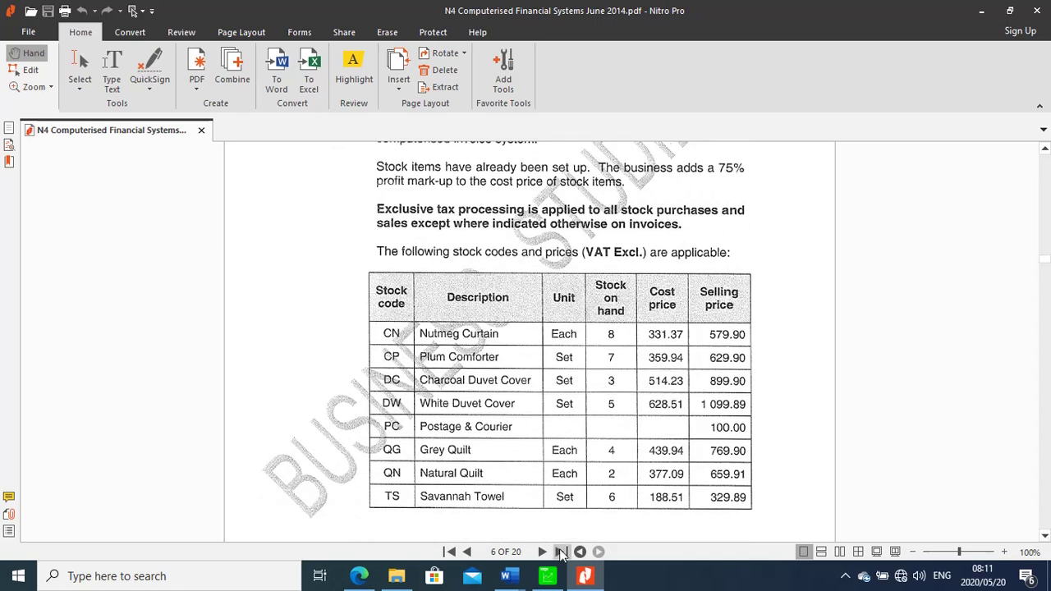
click(549, 575)
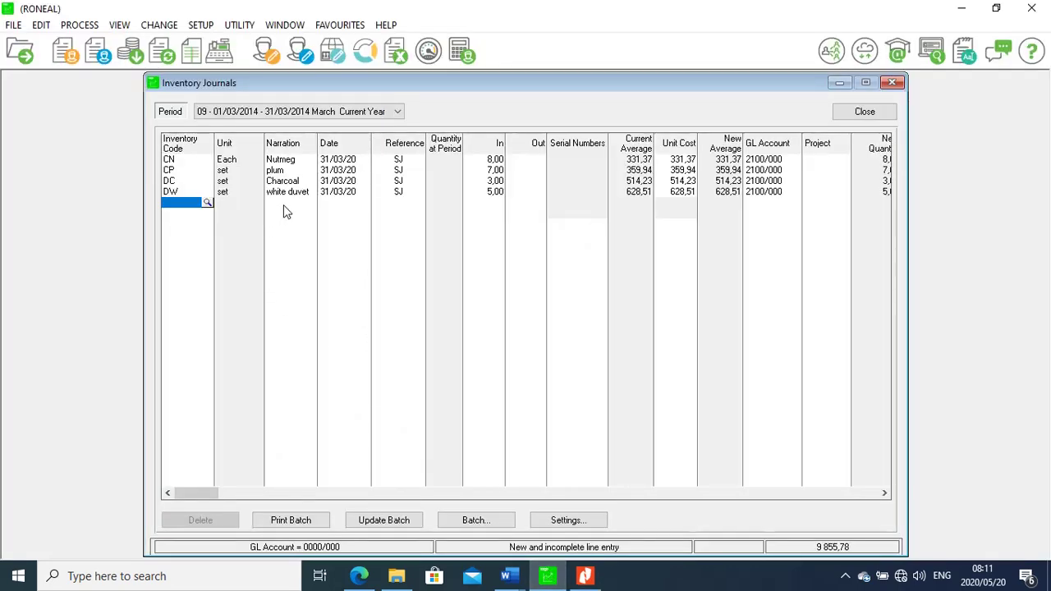
Add a QG Grey quilt line with 4 units in
key(Return)
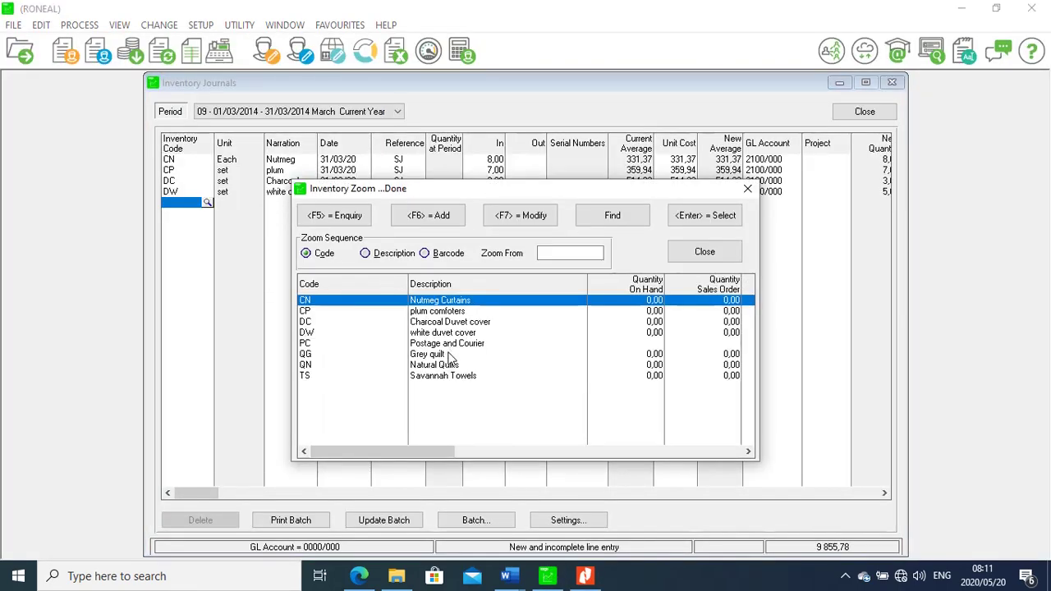
double_click(437, 357)
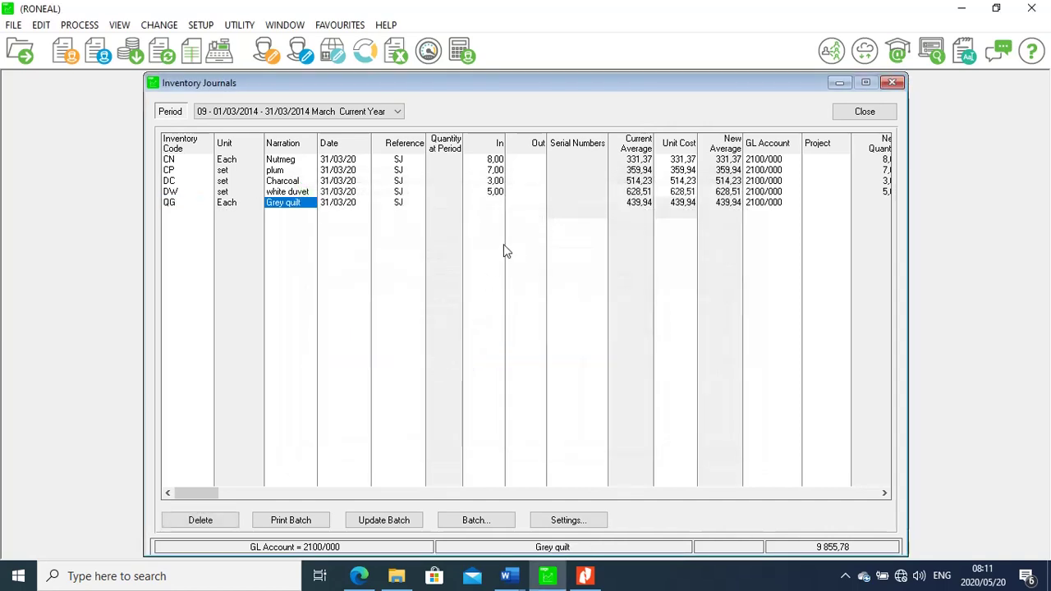
click(493, 206)
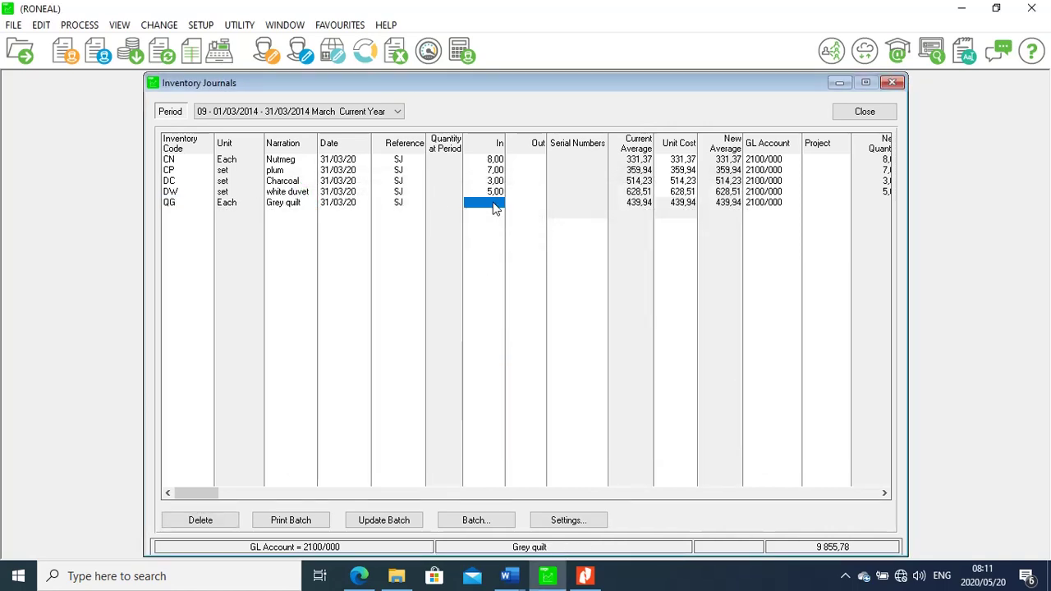
click(493, 206)
text(4)
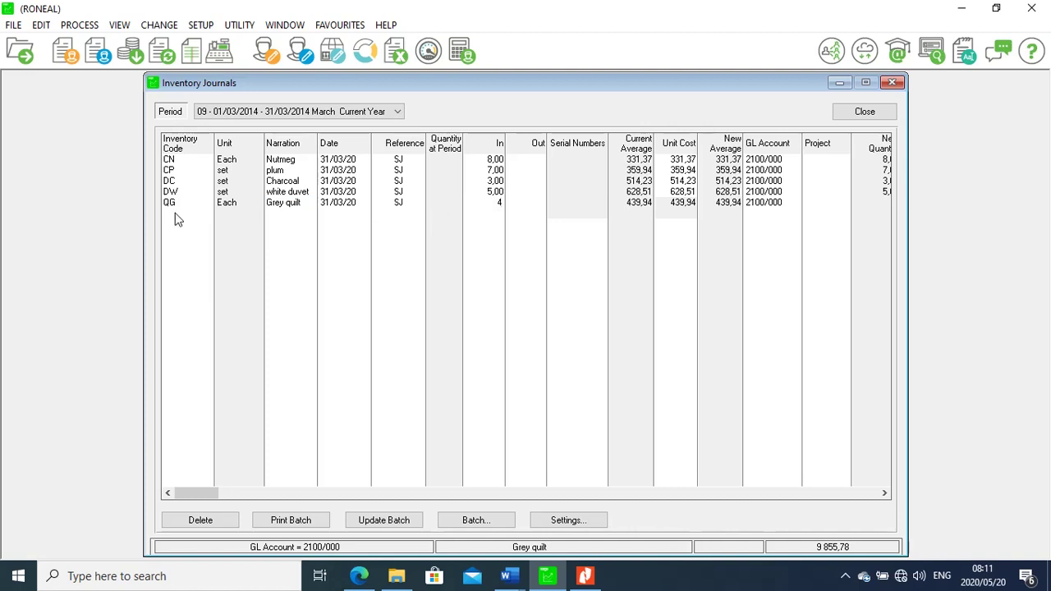
click(175, 213)
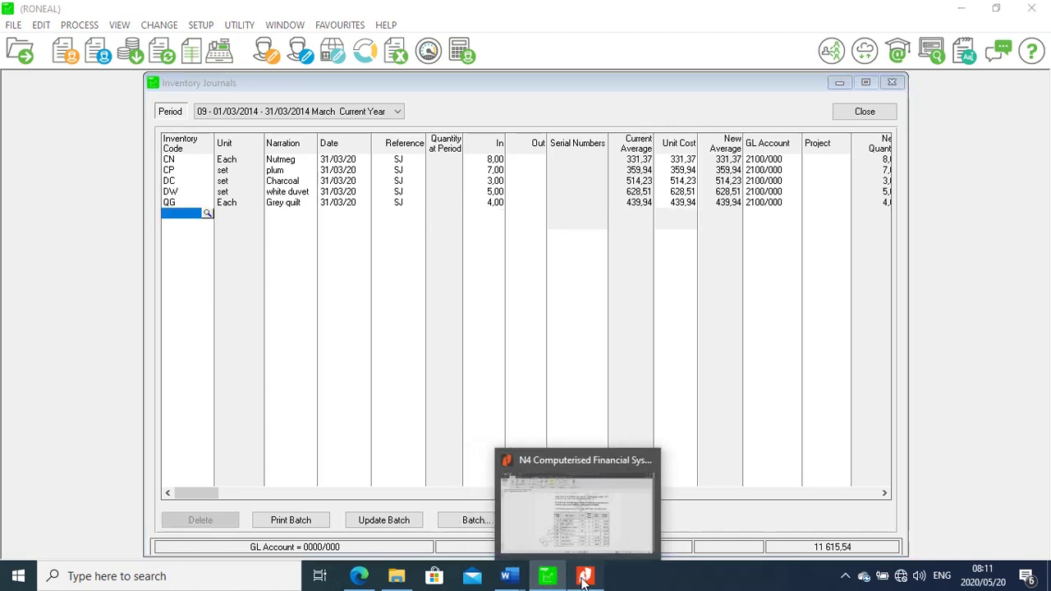
Add a QN Natural Quilts line with 2 units in, checking quantities in the PDF
click(584, 578)
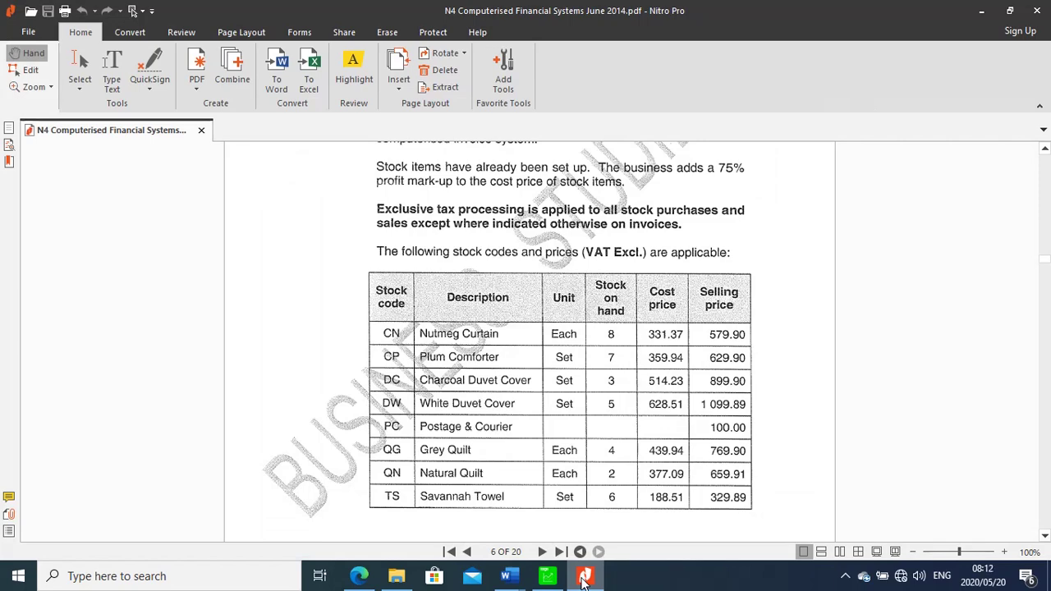
click(547, 584)
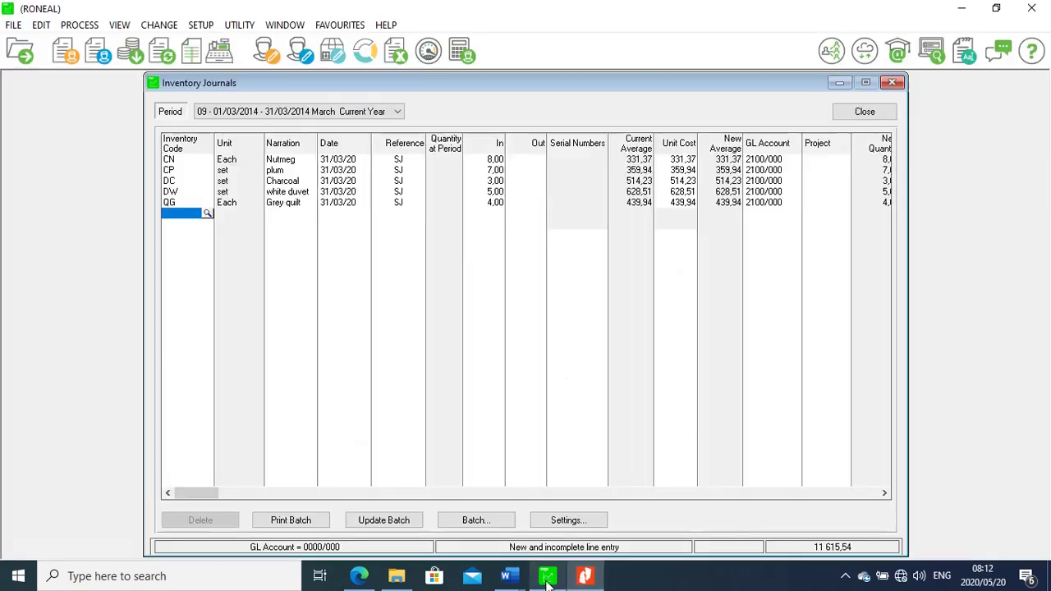
click(206, 213)
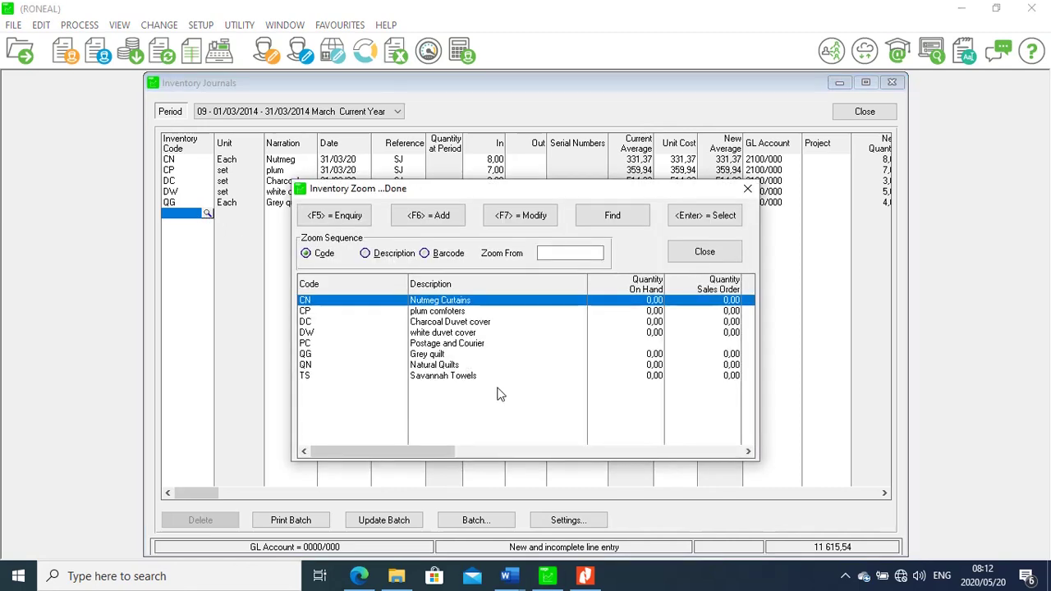
double_click(451, 366)
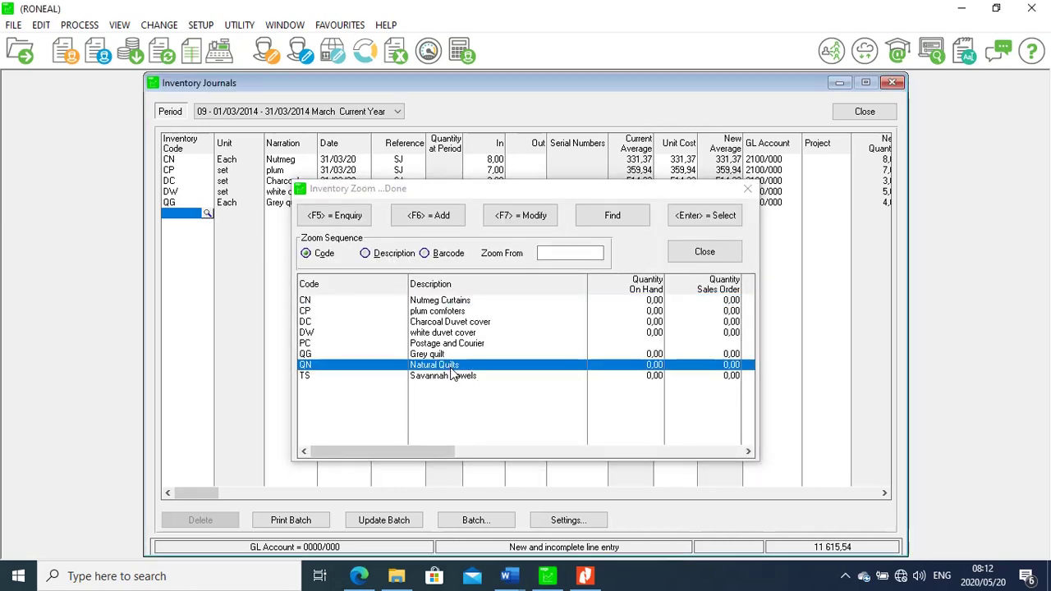
click(495, 215)
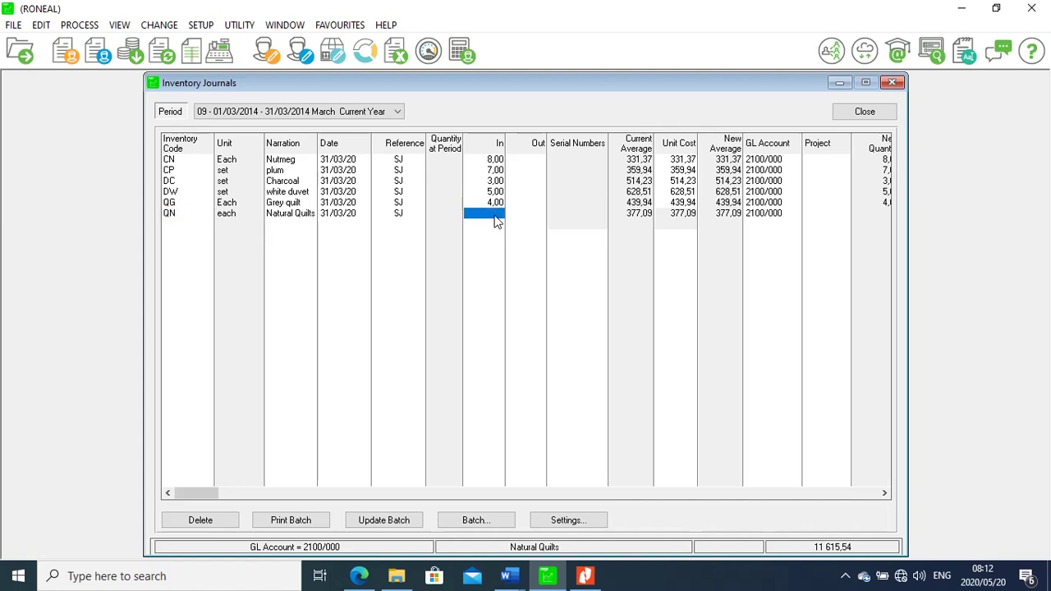
click(495, 215)
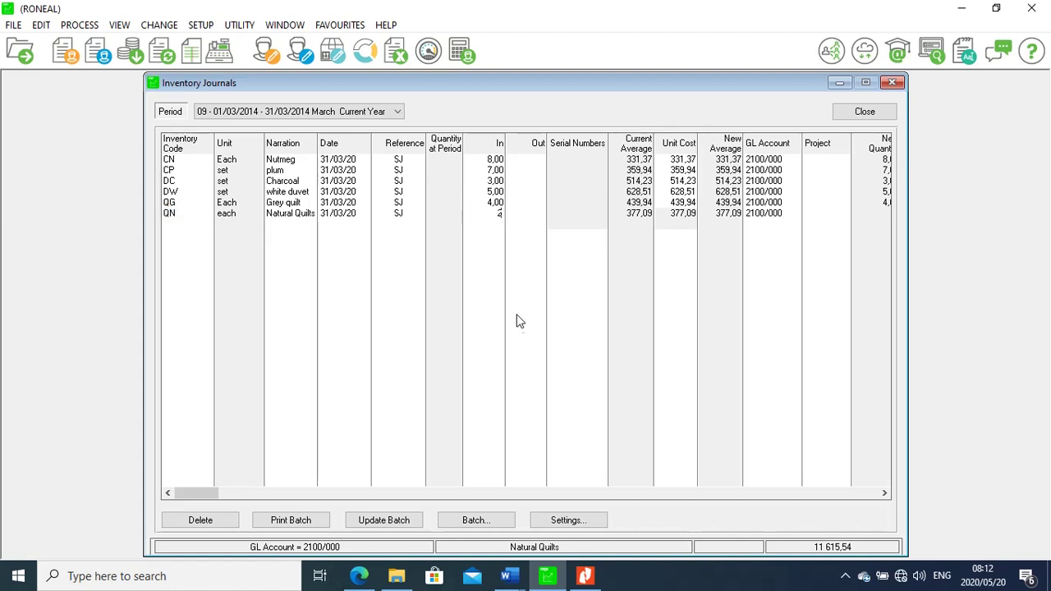
click(589, 579)
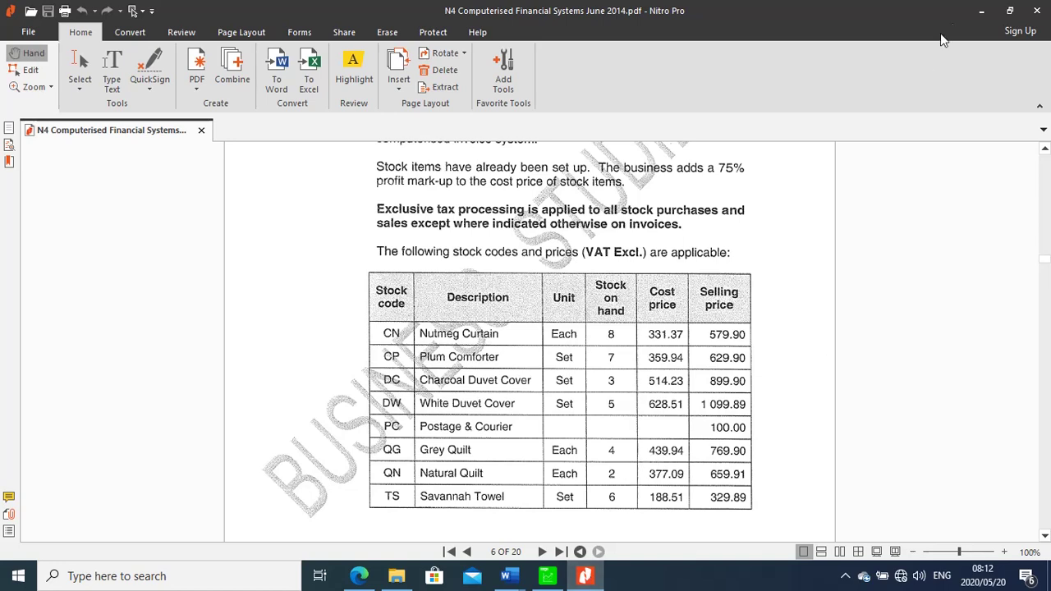
click(546, 579)
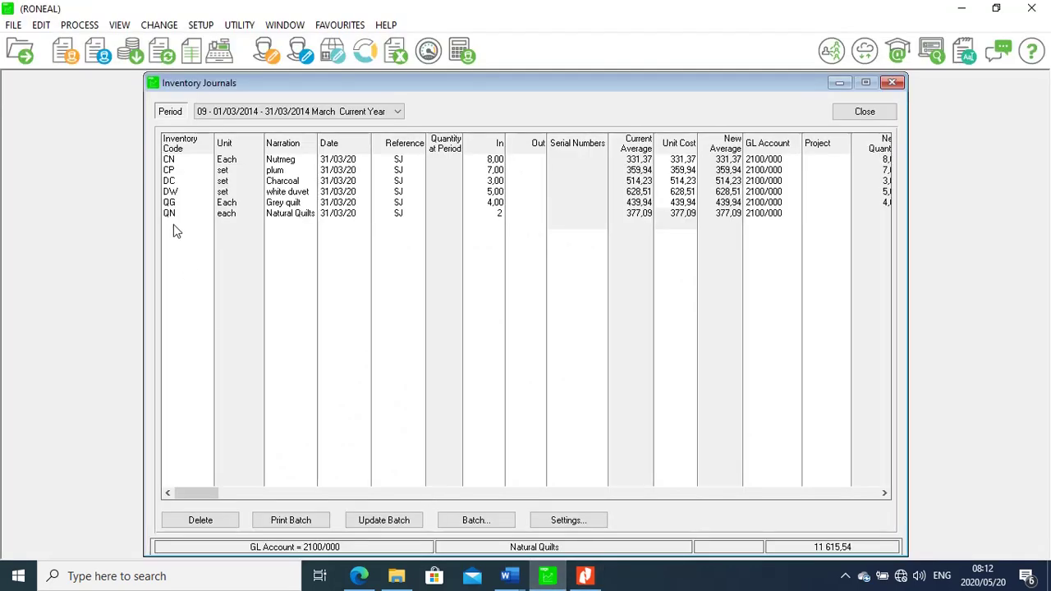
key(Return)
Add a TS Savannah Towels line with 6 units in
click(206, 225)
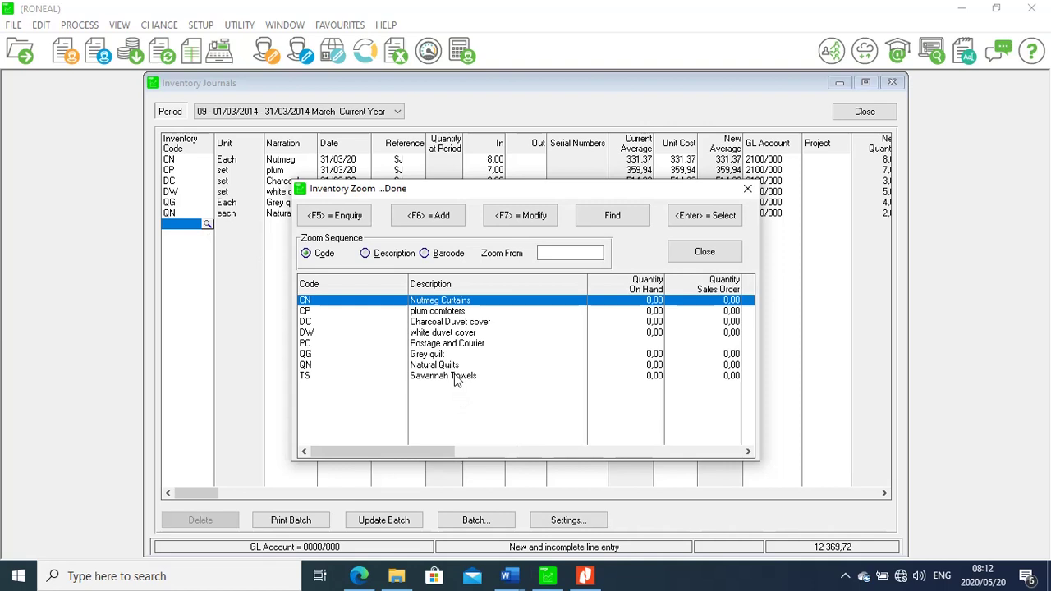
double_click(454, 375)
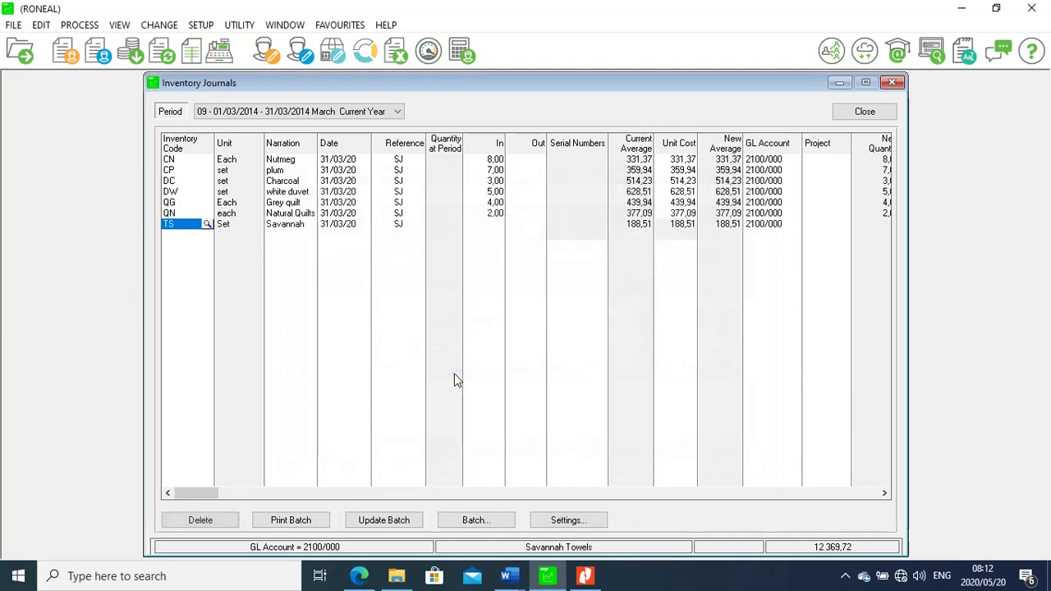
click(492, 225)
text(6)
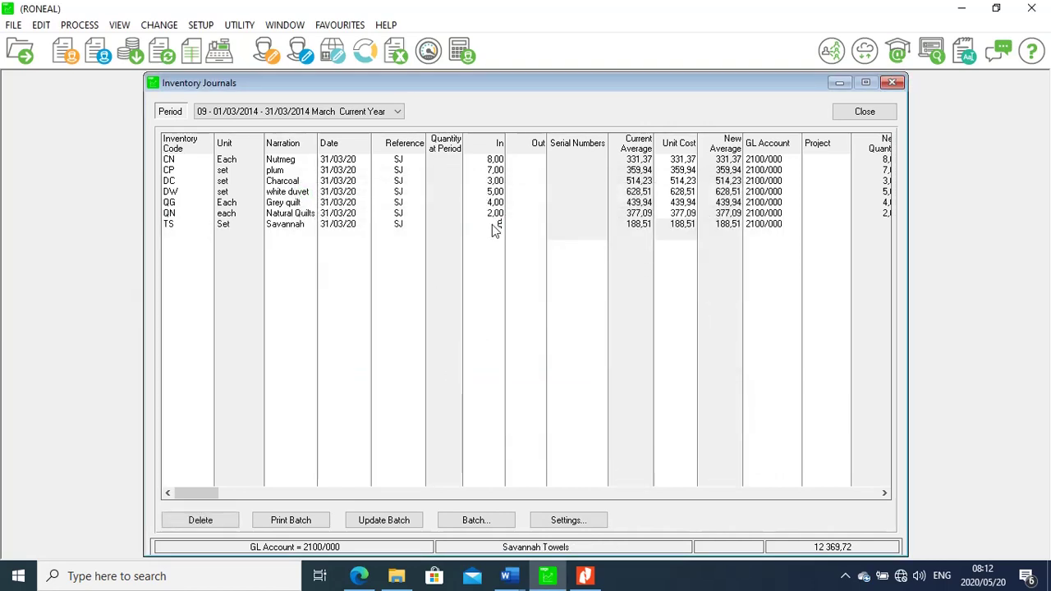
key(Return)
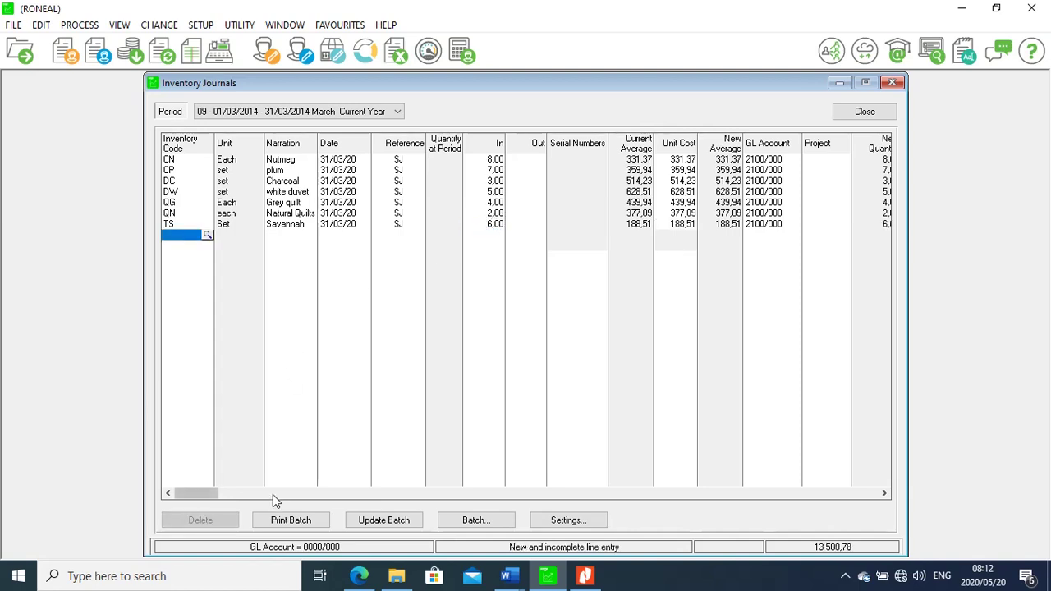
Print Batch to Nitro PDF Creator and save it as inventory journal.pdf on the Desktop
click(293, 520)
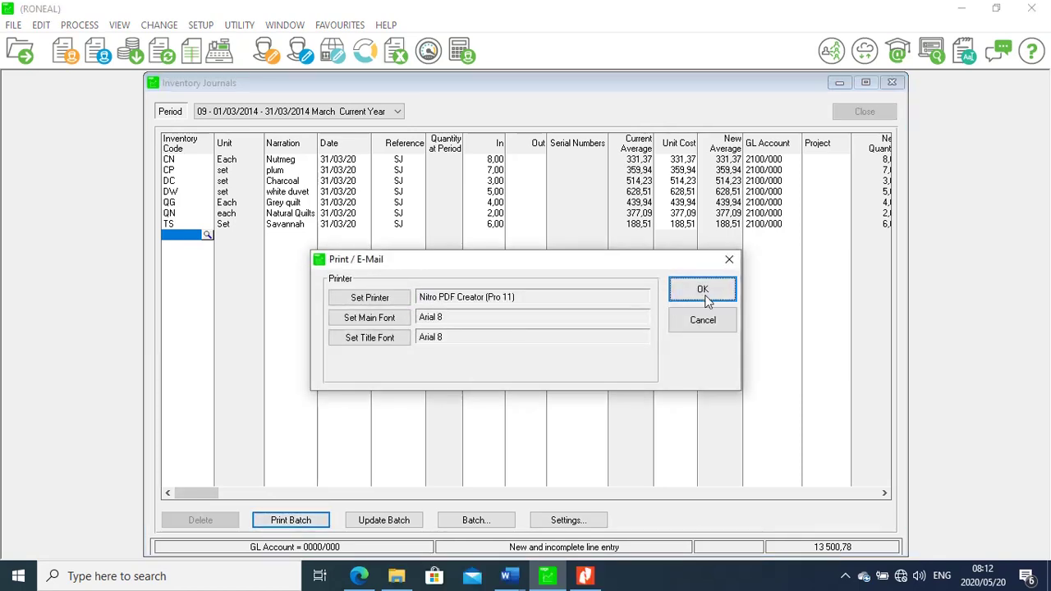
click(713, 289)
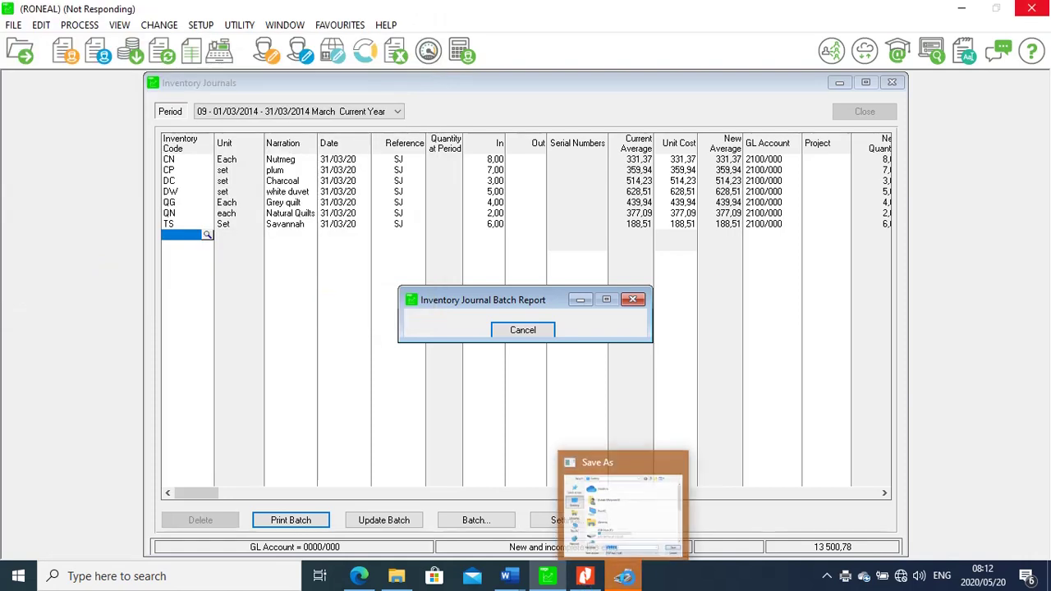
click(624, 576)
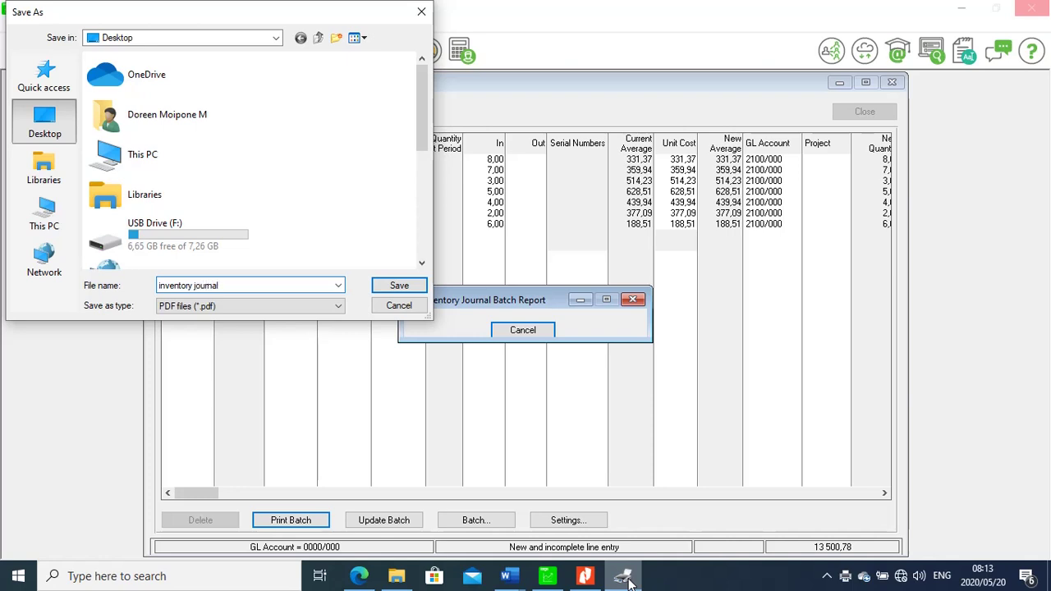
click(400, 288)
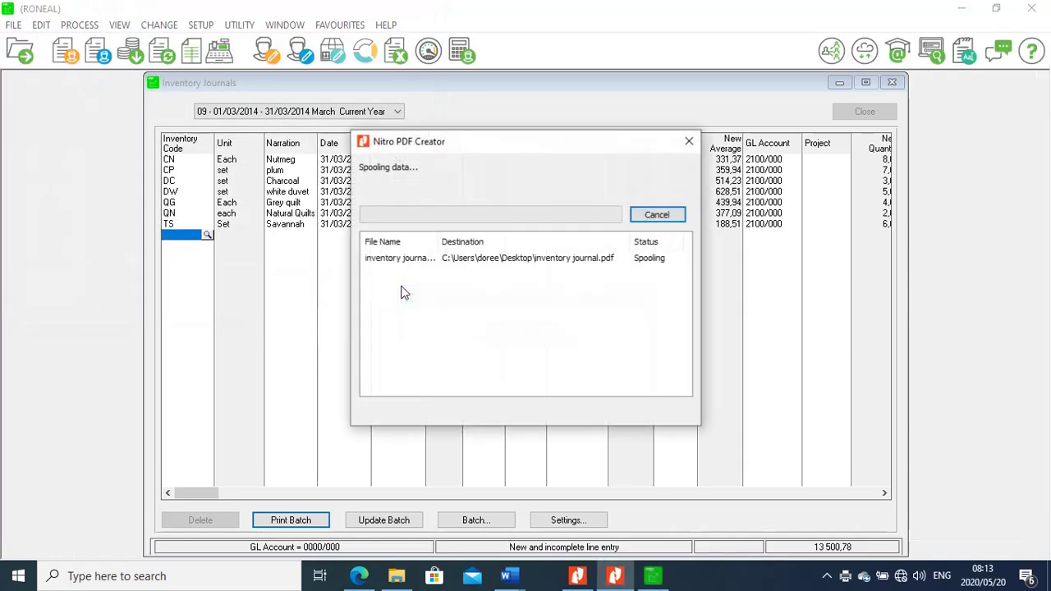
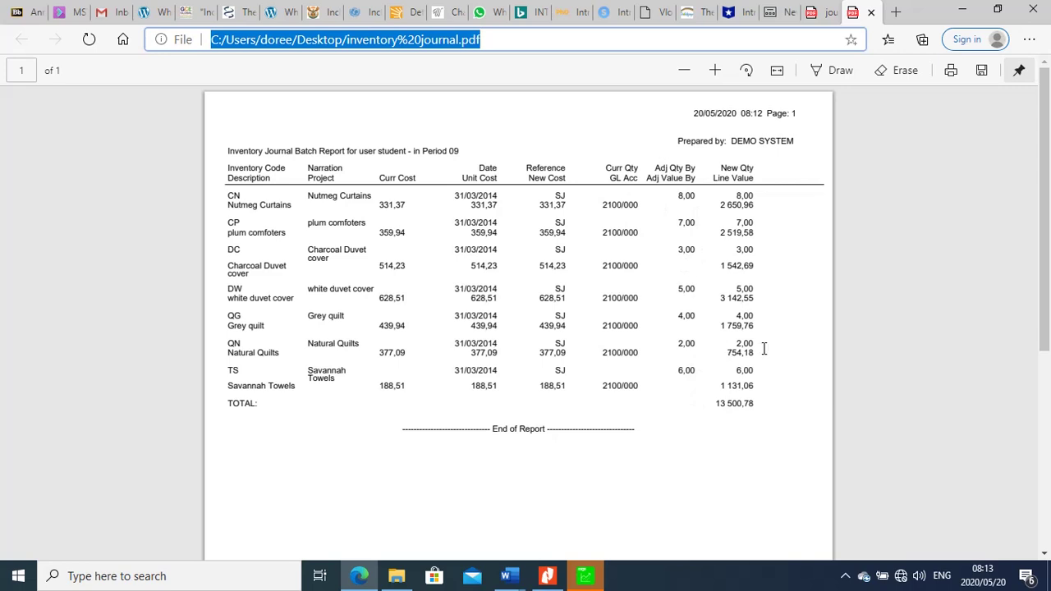
Close the inventory journal.pdf and journal balances.pdf tabs and minimize Edge
click(872, 13)
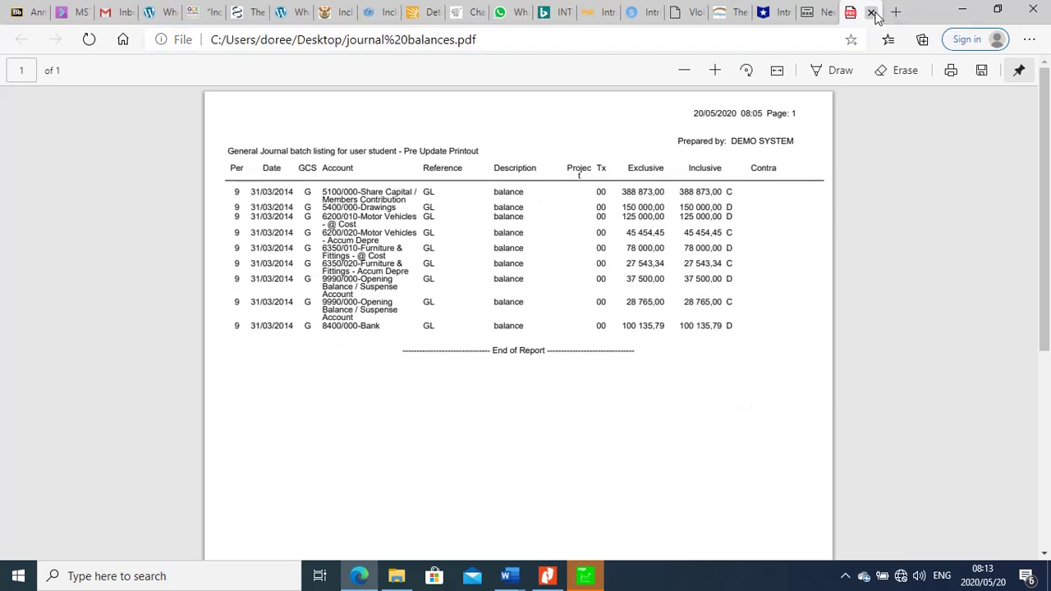
click(872, 12)
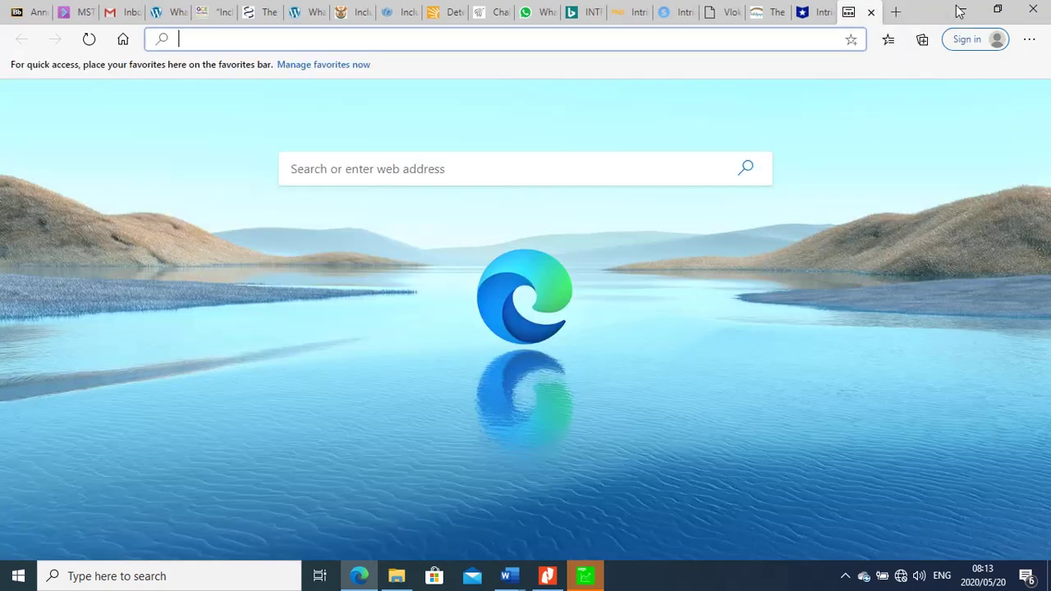
click(959, 11)
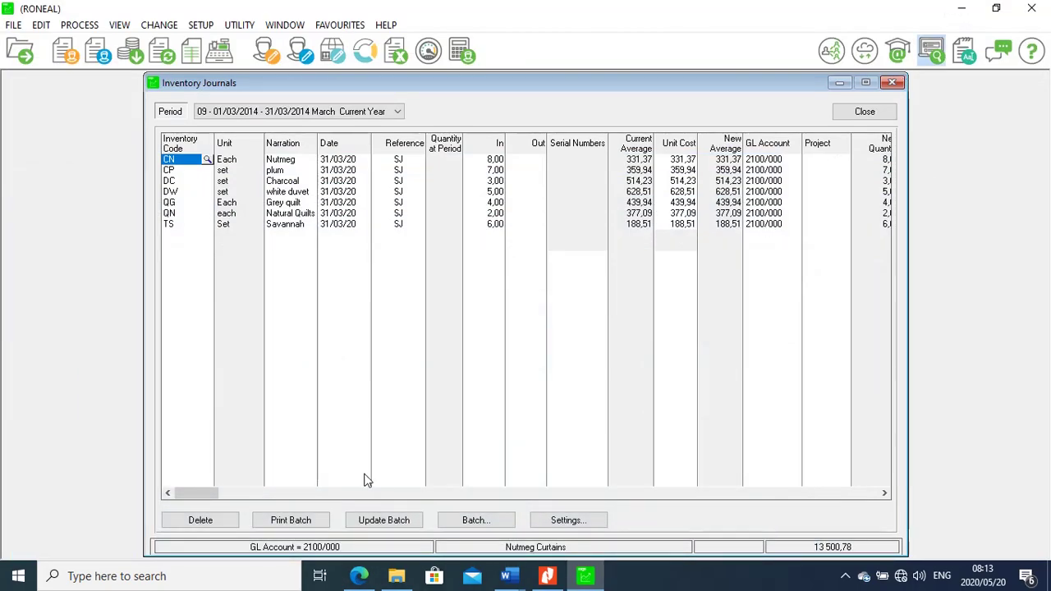
Update the 31/03/2014 inventory take-on batch and close the emptied Inventory Journals window
click(374, 525)
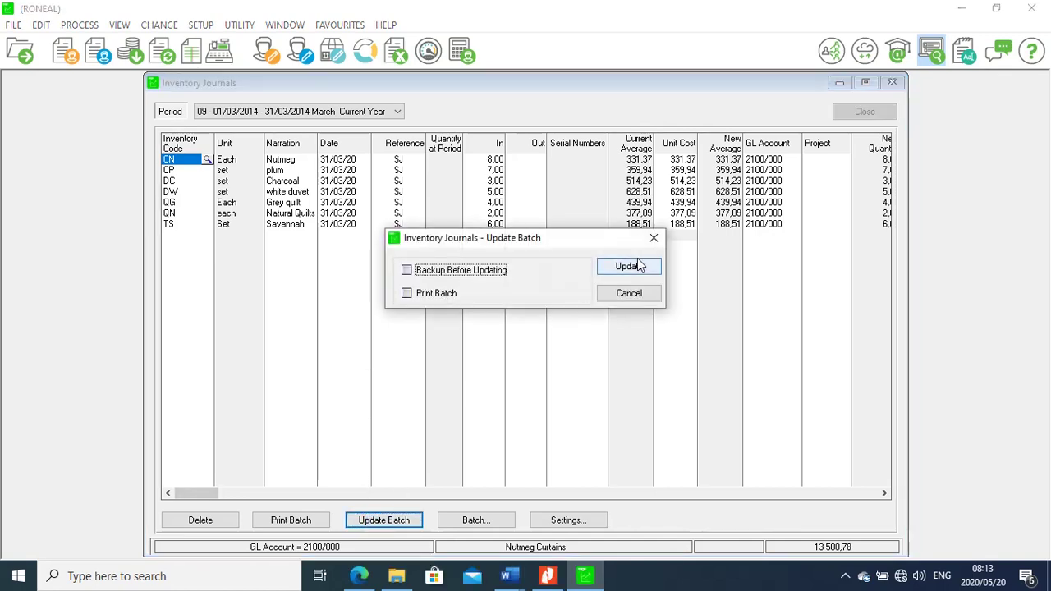
click(636, 268)
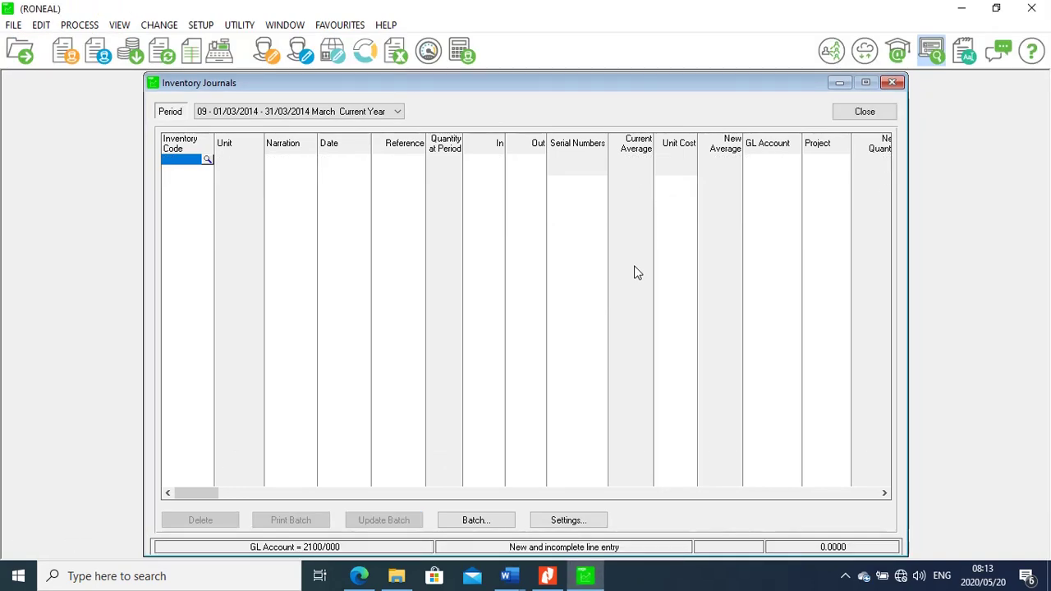
click(858, 115)
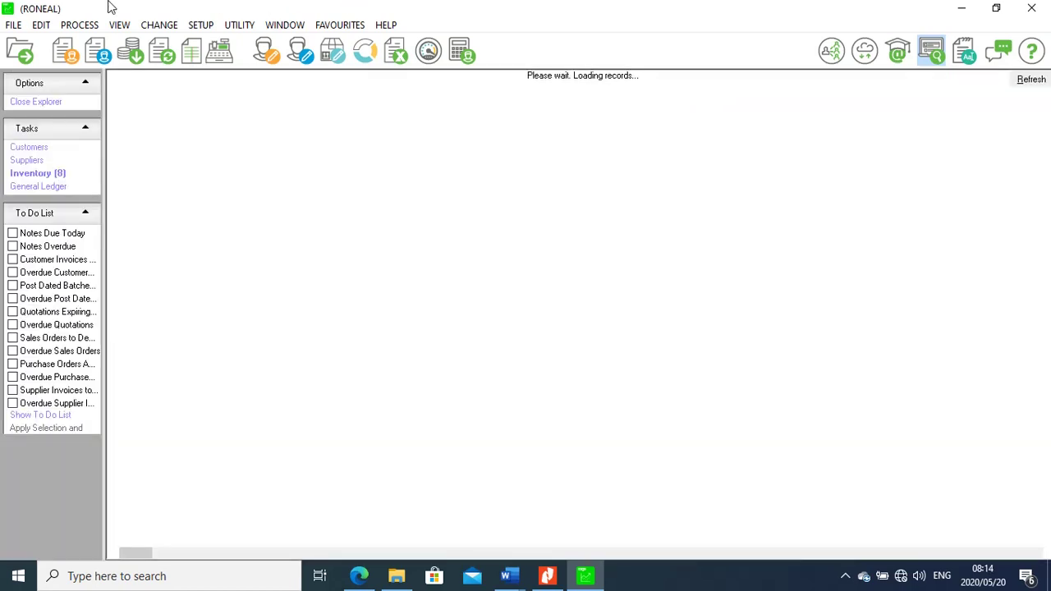
click(79, 25)
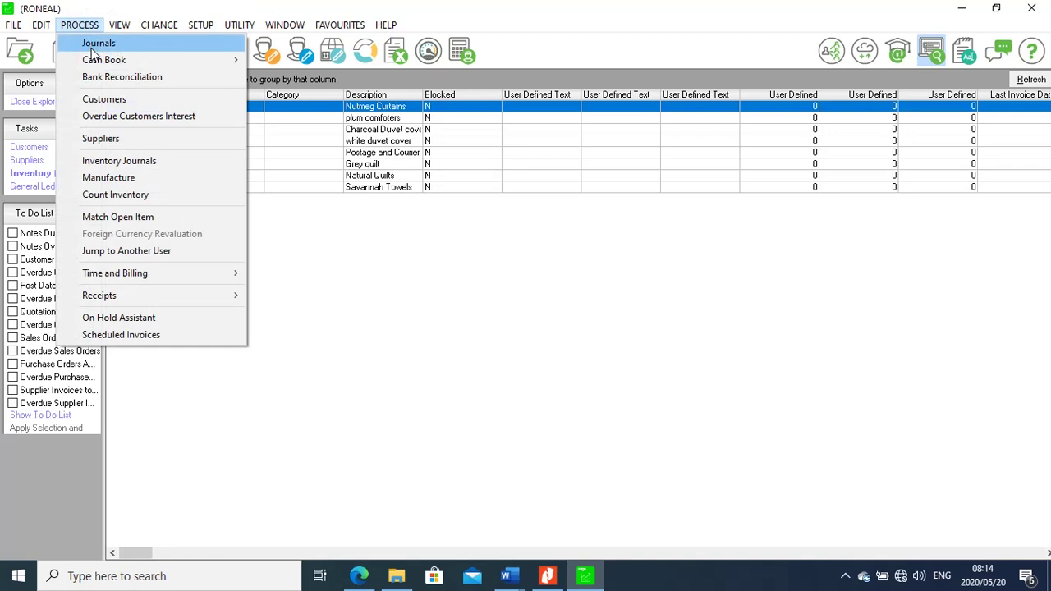
Update all 05 - General Journal batches of nine opening-balance lines, then close the journals
click(92, 44)
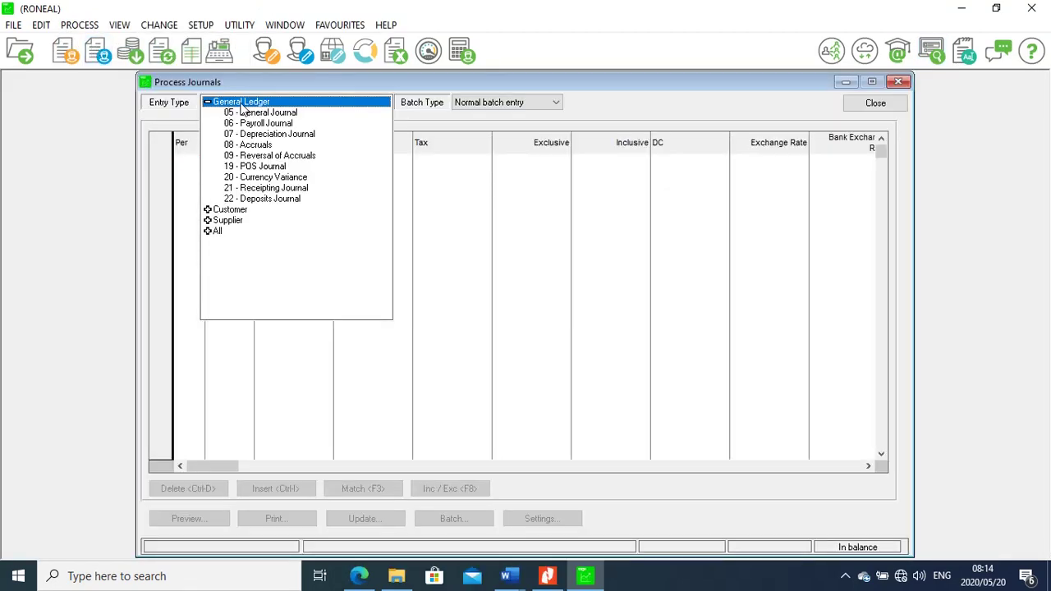
click(251, 114)
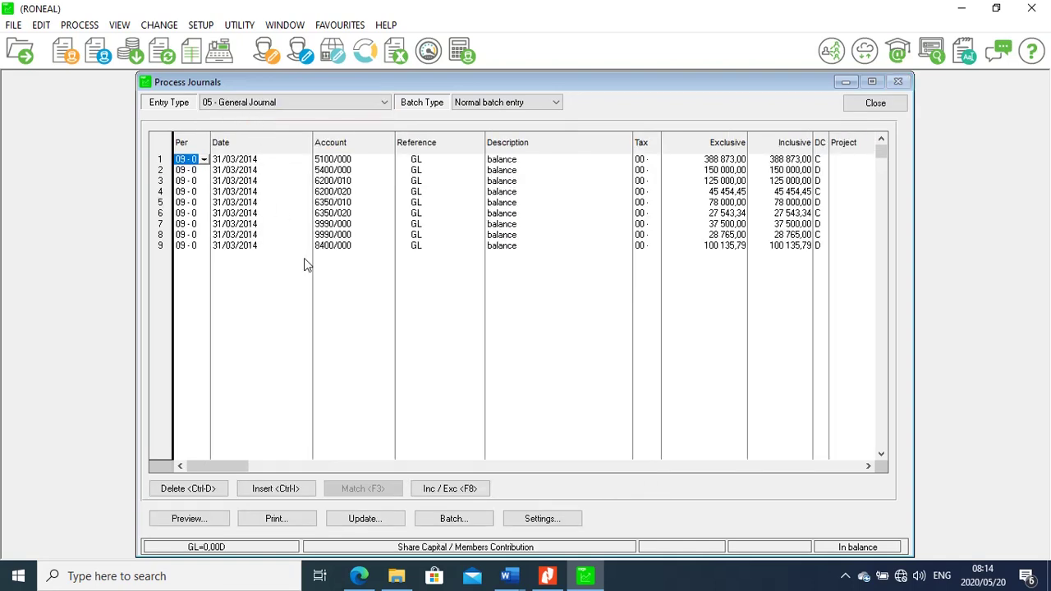
click(368, 517)
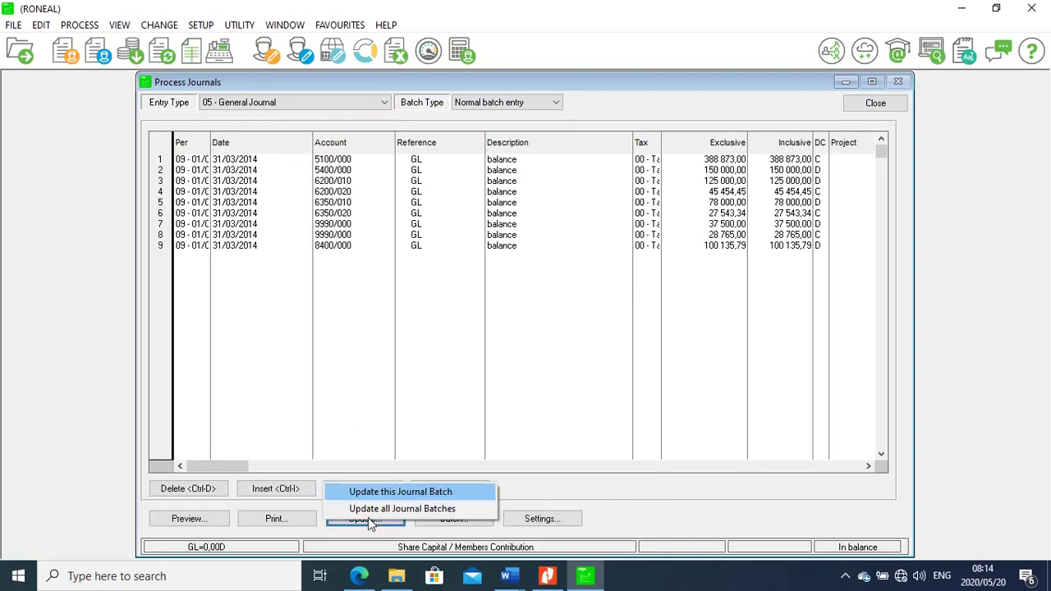
click(394, 509)
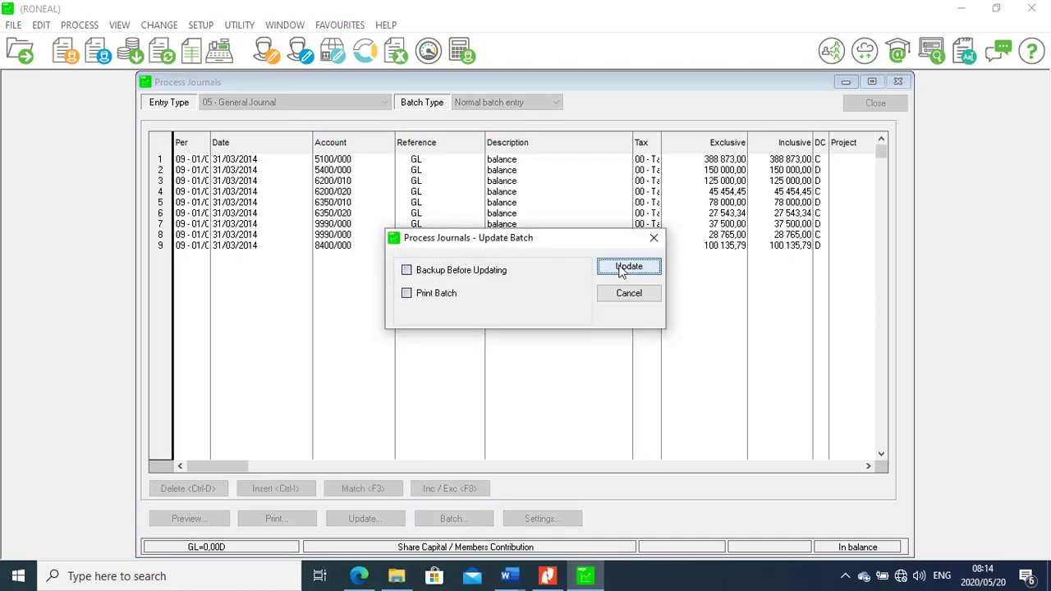
click(627, 267)
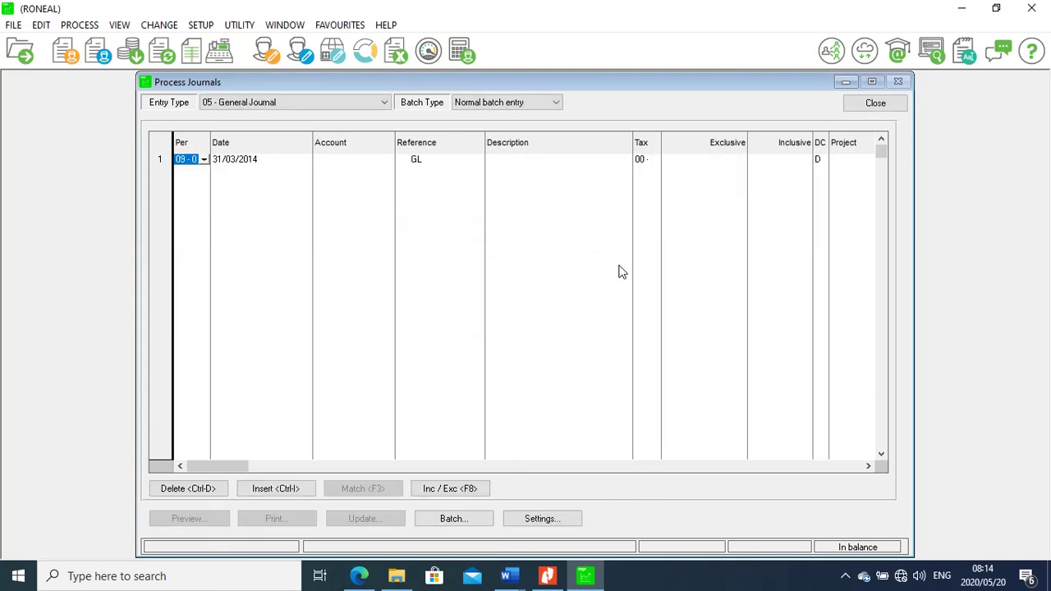
click(864, 109)
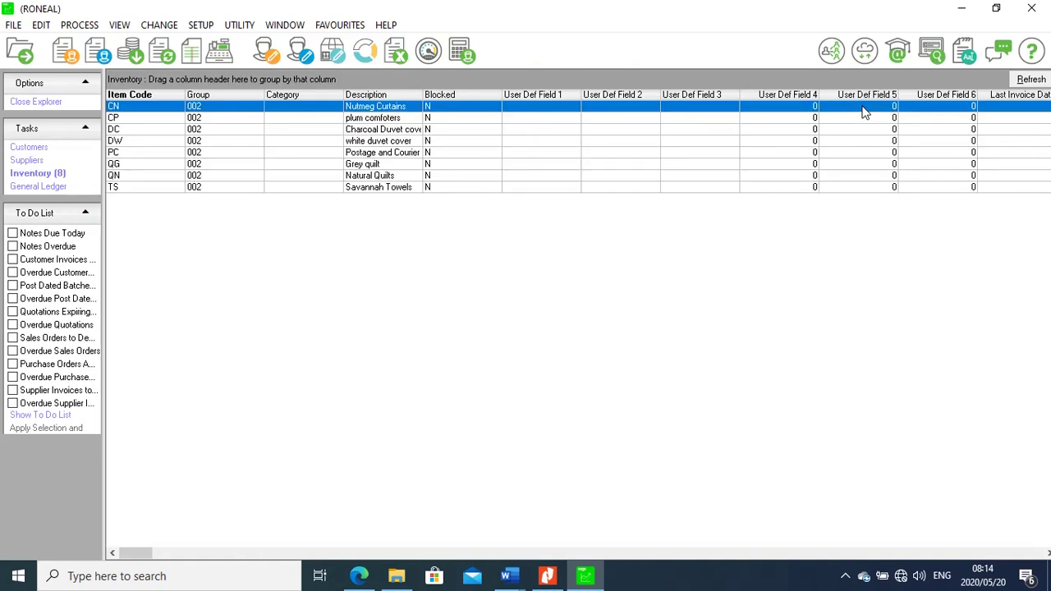
Read the question paper in Nitro Pro down to section 1.5 Credit Invoices (Period 10)
click(546, 576)
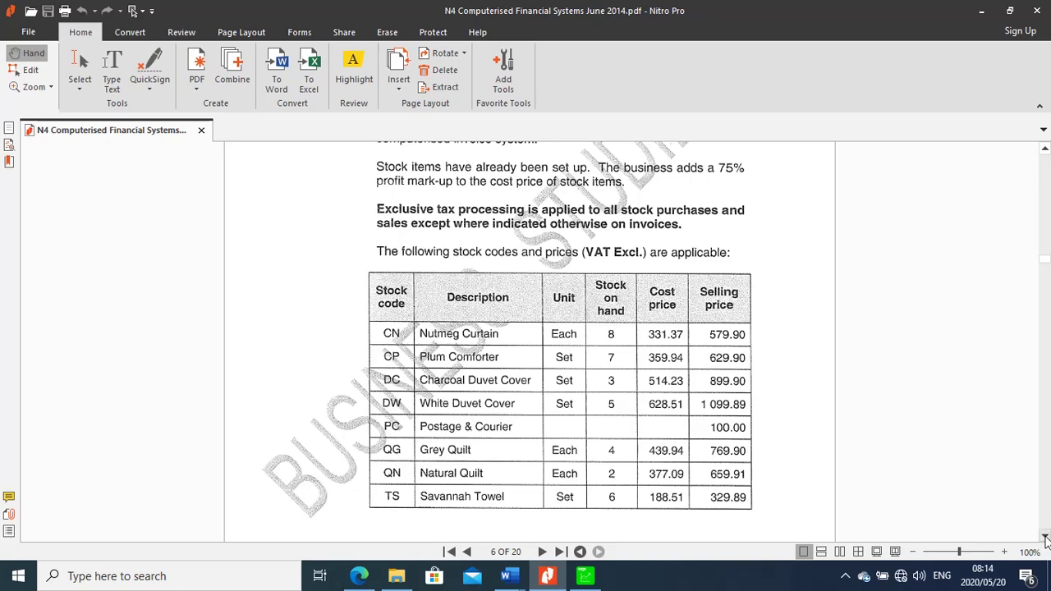
scroll(1045, 537, down, 10)
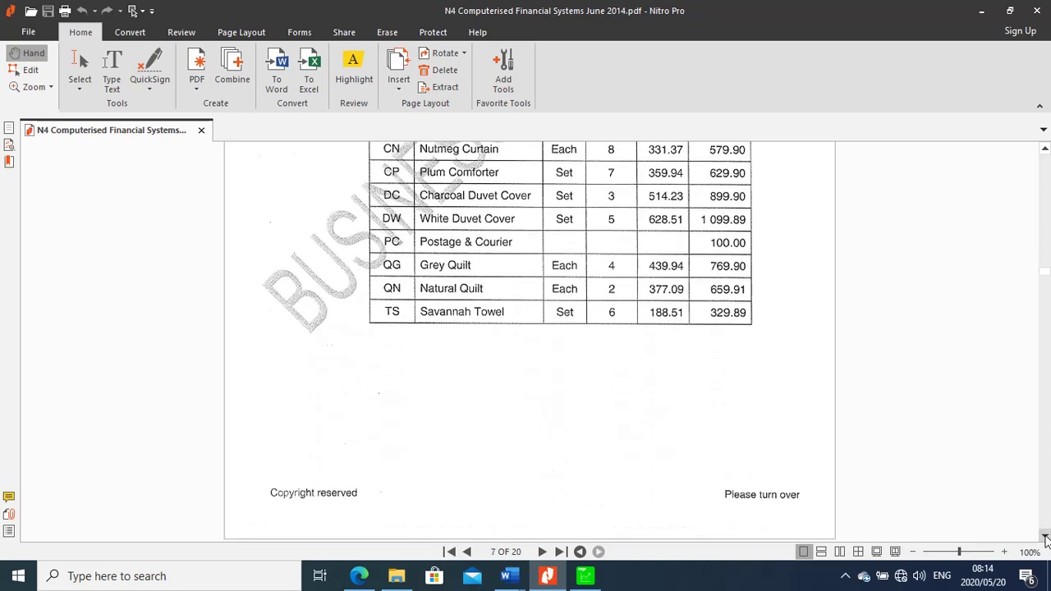
scroll(1045, 538, down, 3)
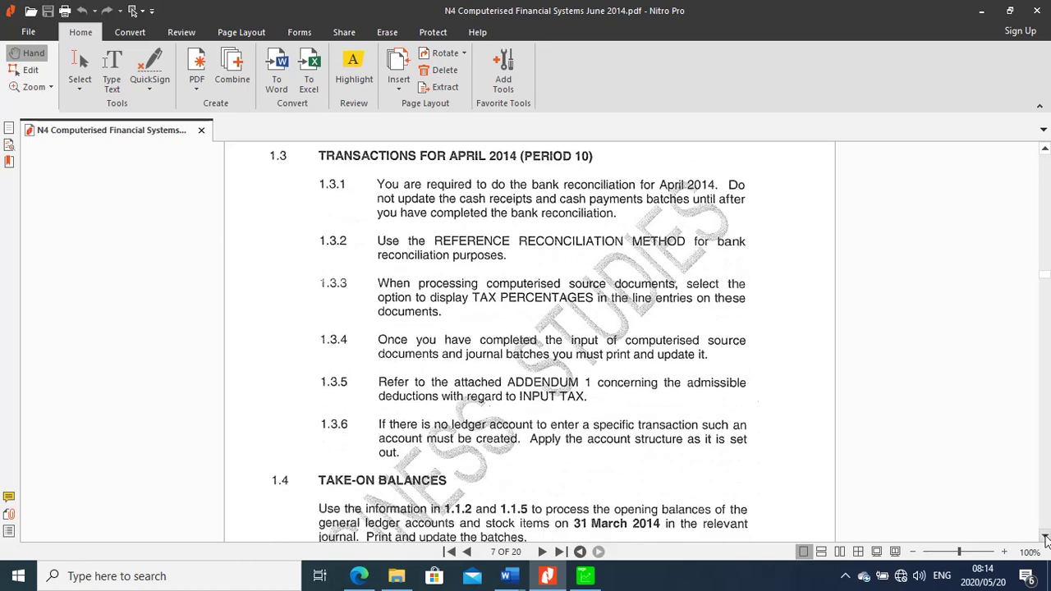
scroll(1045, 537, down, 10)
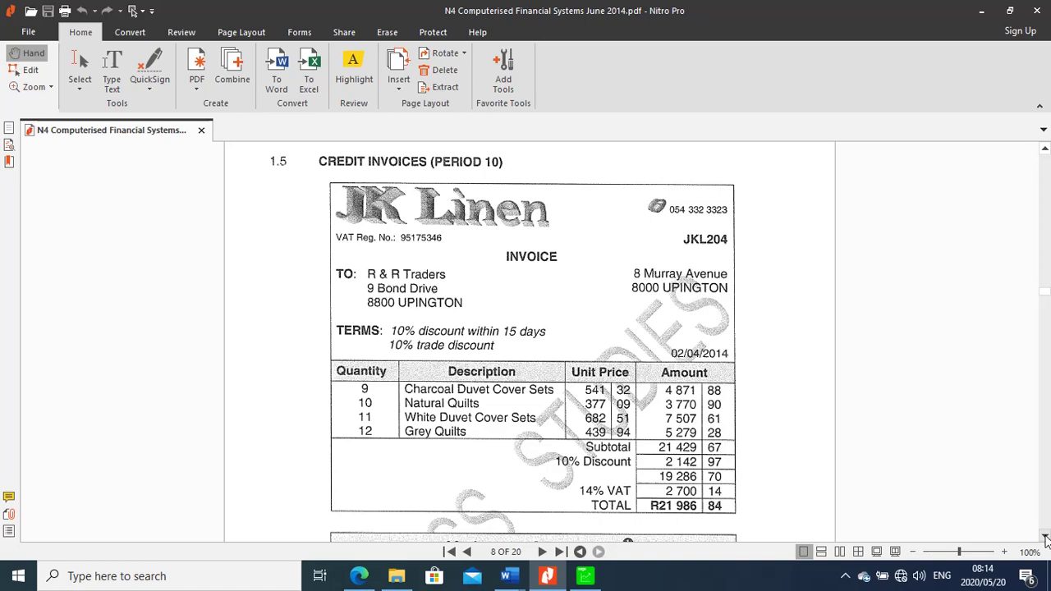
scroll(1045, 537, down, 7)
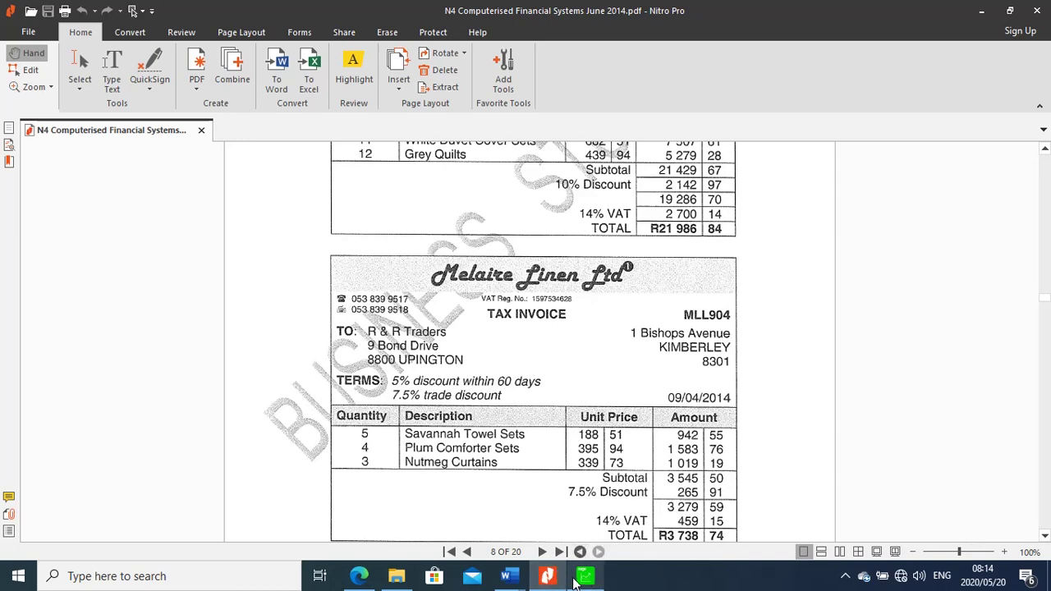
mouse_move(588, 582)
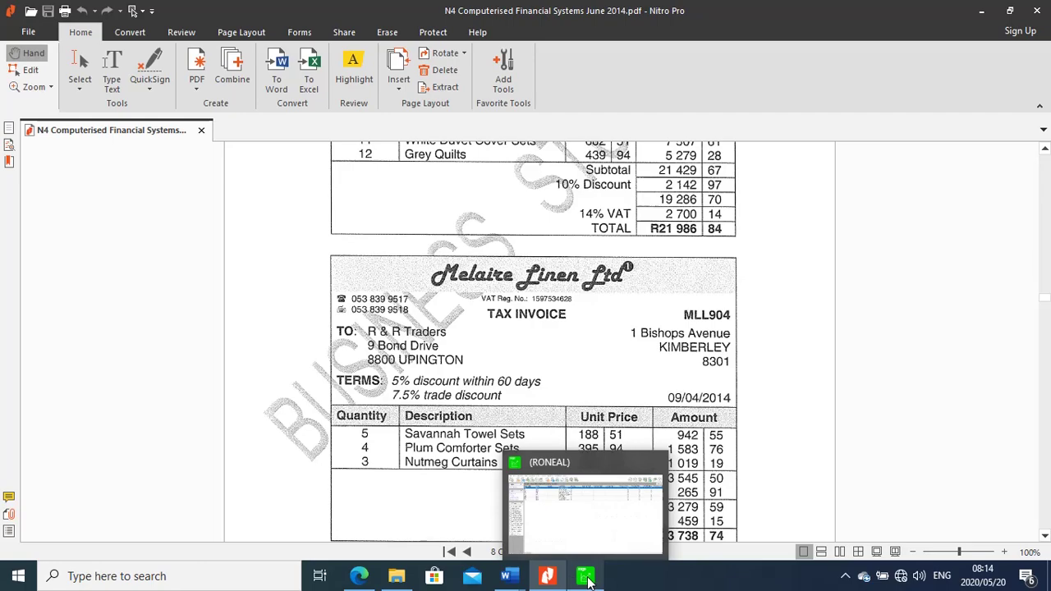